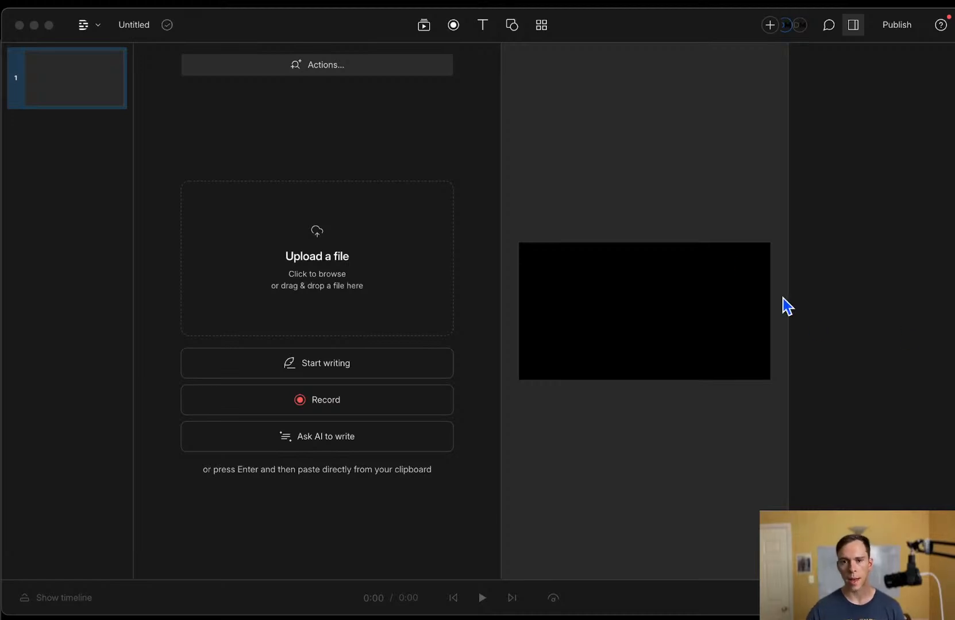
- Enable the "New editor layout and Underlord" Labs feature in the general settings
left_click(624, 178)
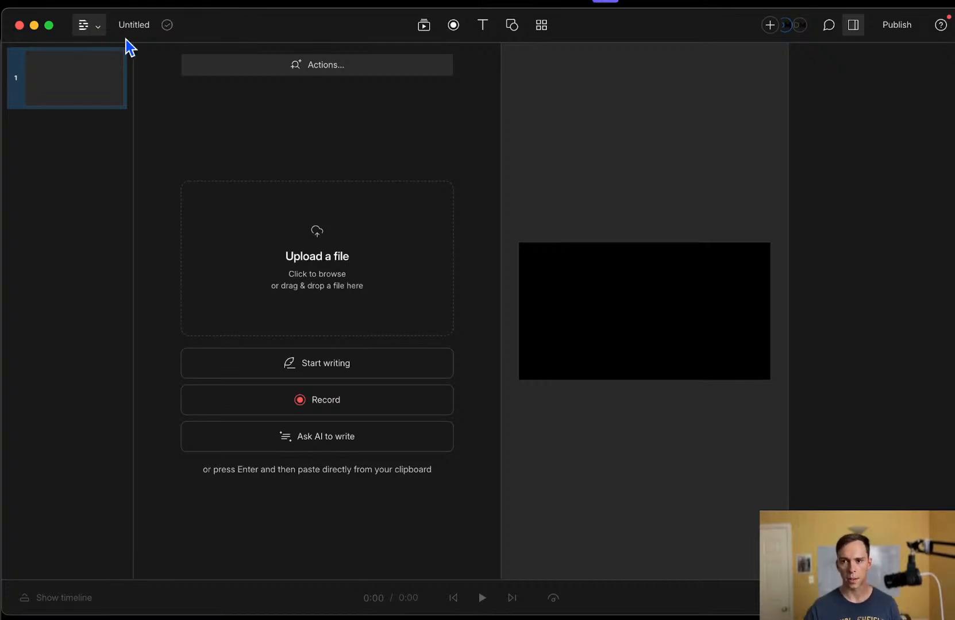
left_click(92, 34)
mouse_move(105, 211)
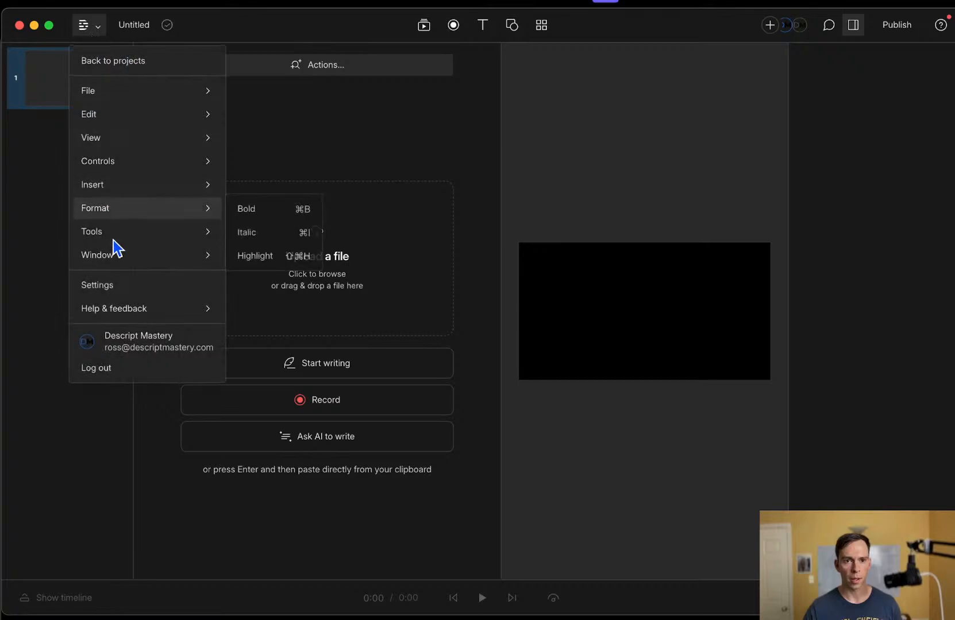
left_click(123, 284)
scroll(459, 402, "down", 2)
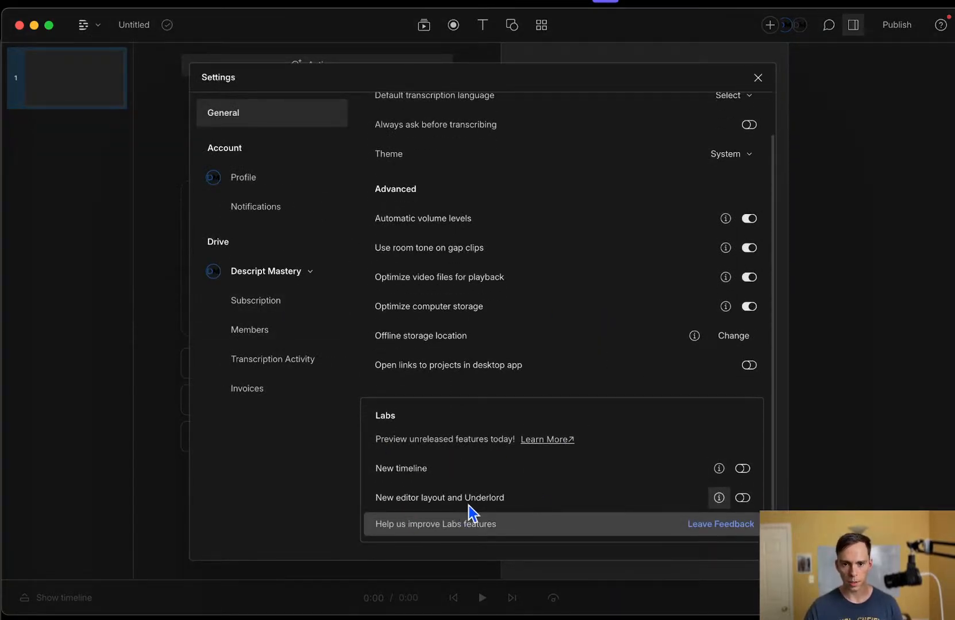
left_click(744, 499)
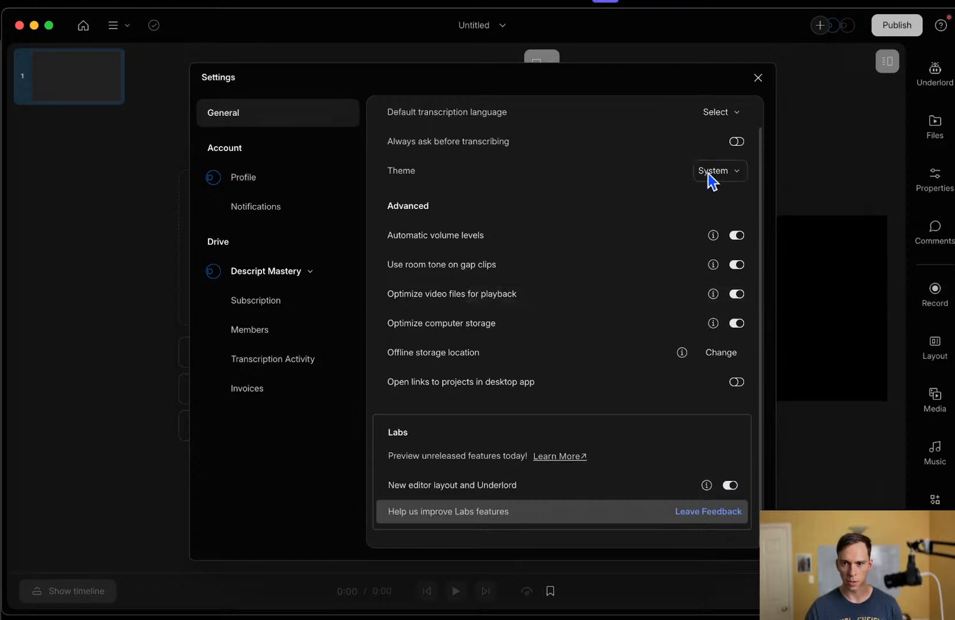
left_click(758, 78)
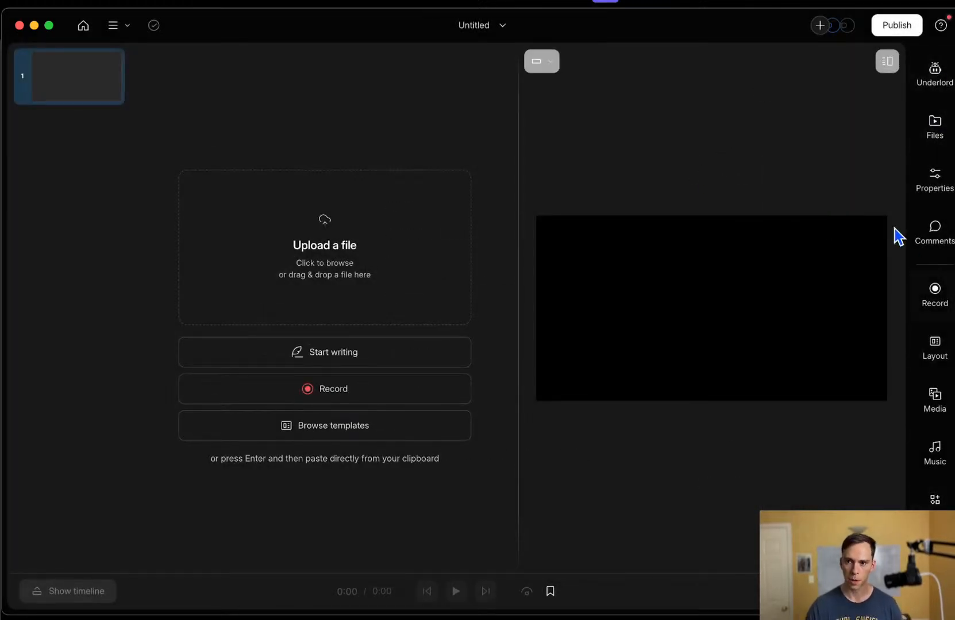
- Return to the projects list and reopen the most recently viewed Untitled Project
left_click(886, 63)
left_click(886, 62)
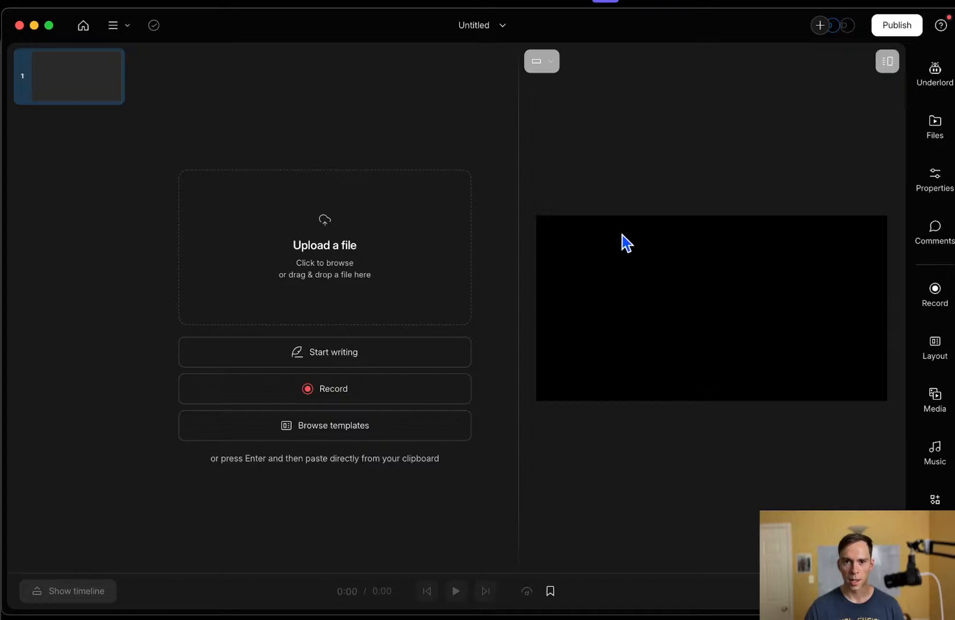
left_click(77, 32)
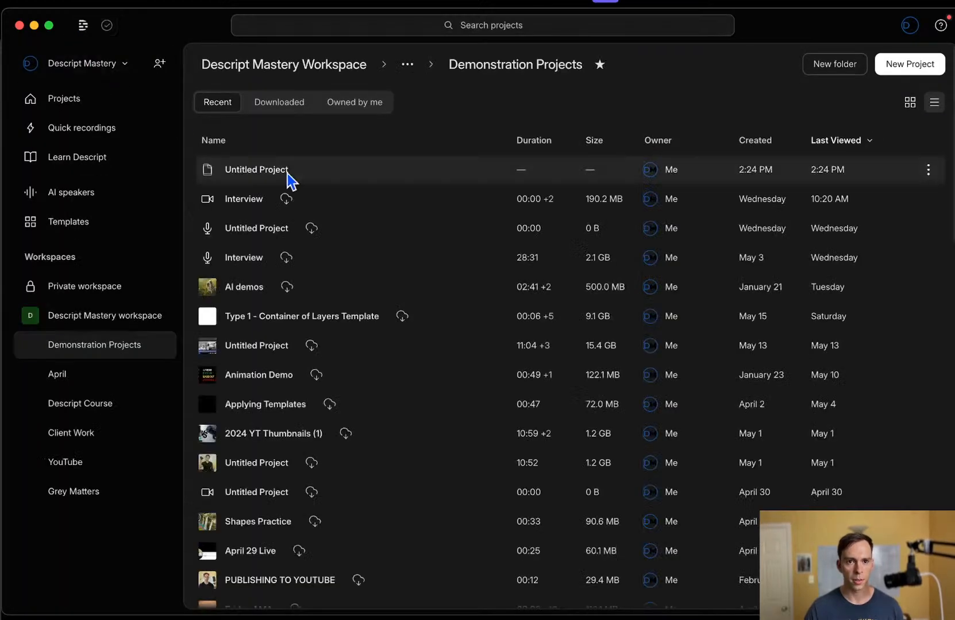
left_click(279, 179)
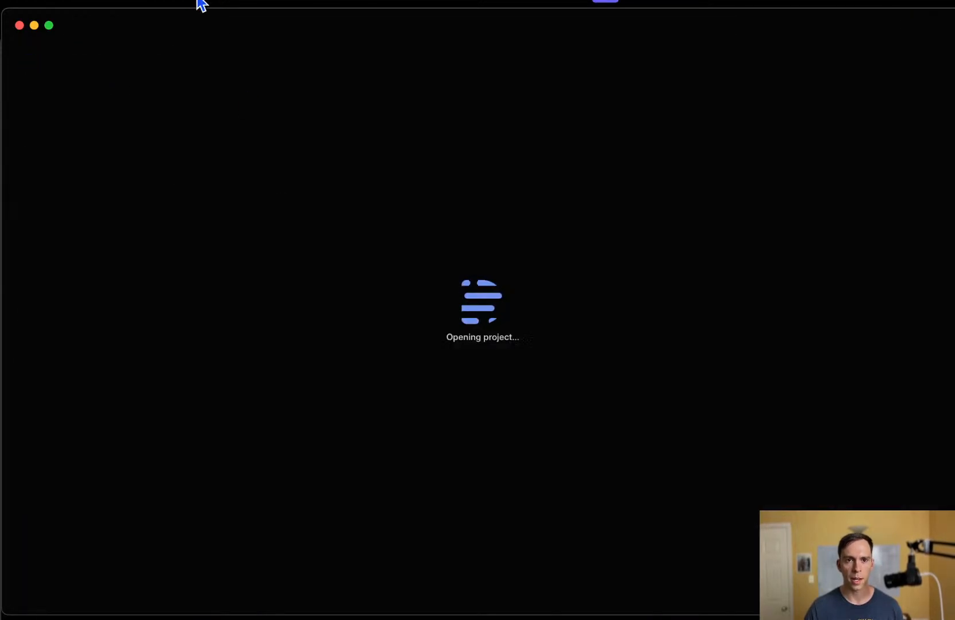
- Set the application theme to Light in the general settings
left_click(115, 2)
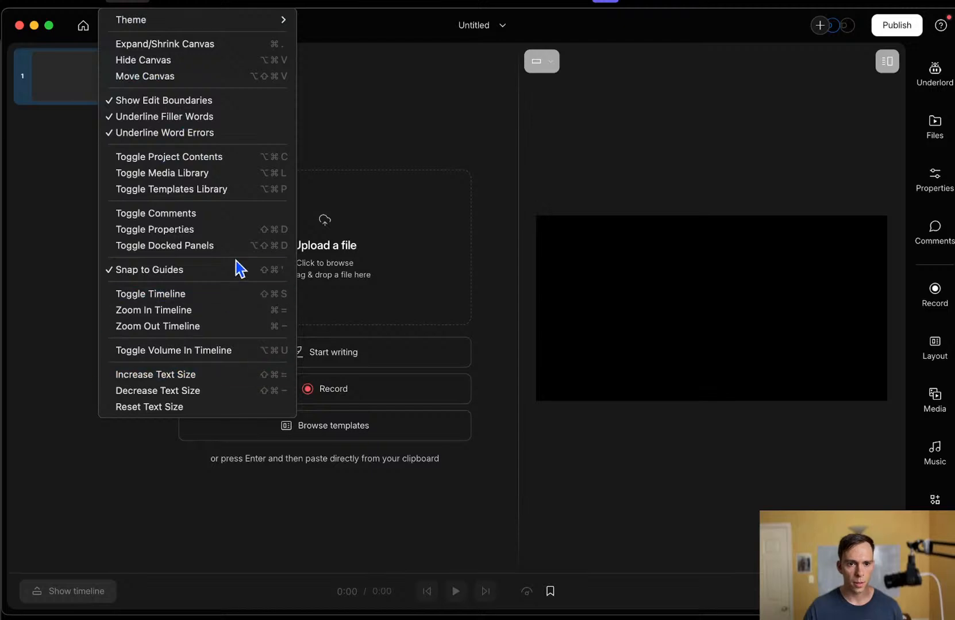
left_click(474, 211)
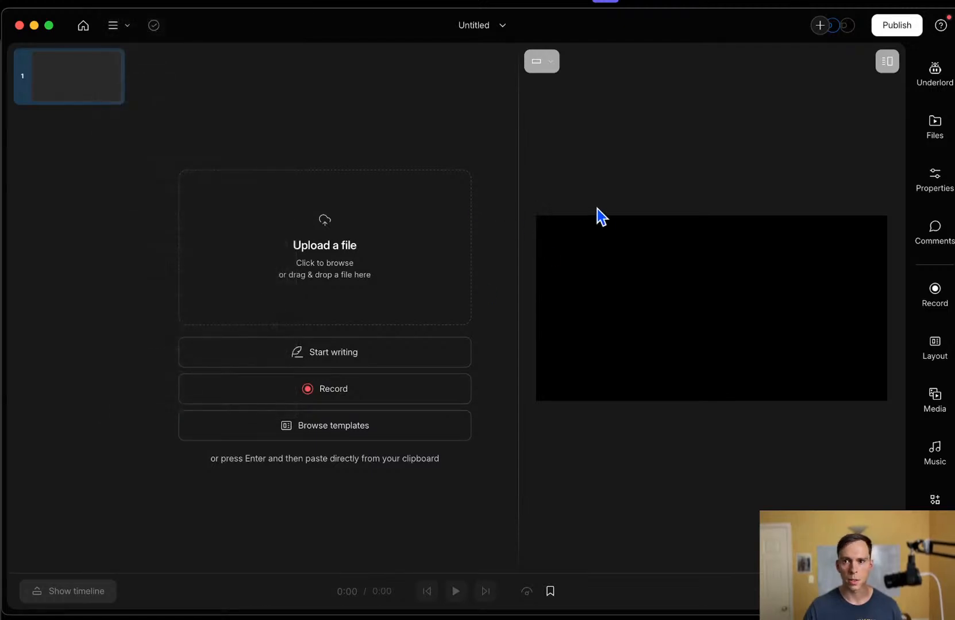
left_click(117, 28)
left_click(139, 285)
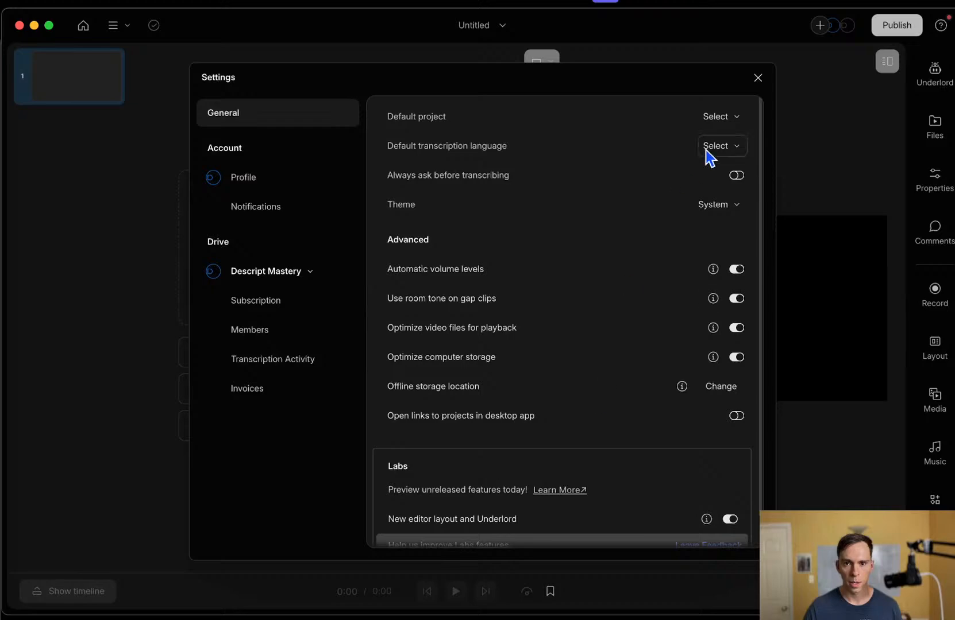
left_click(719, 205)
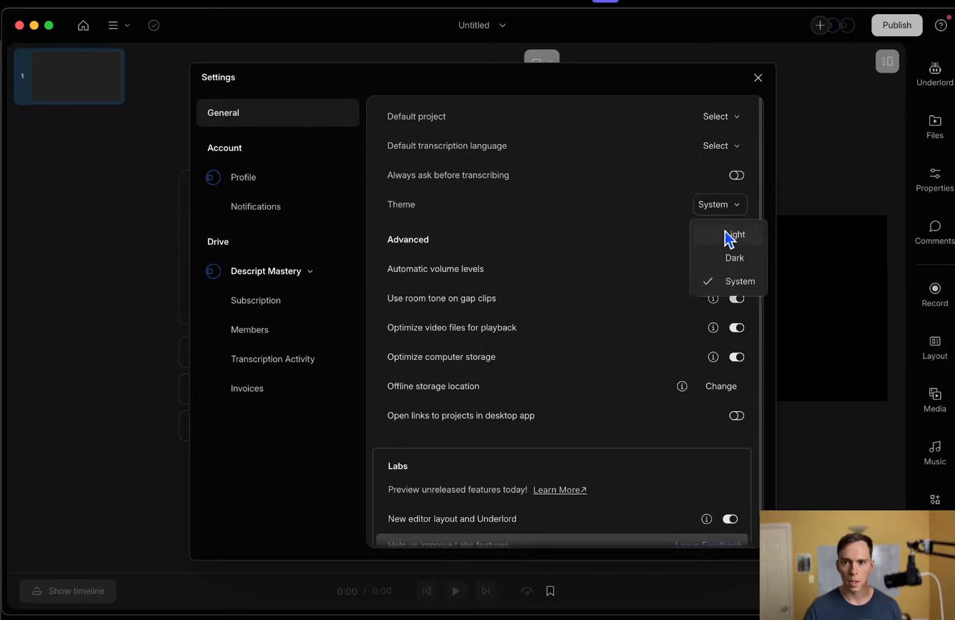
left_click(733, 237)
left_click(756, 78)
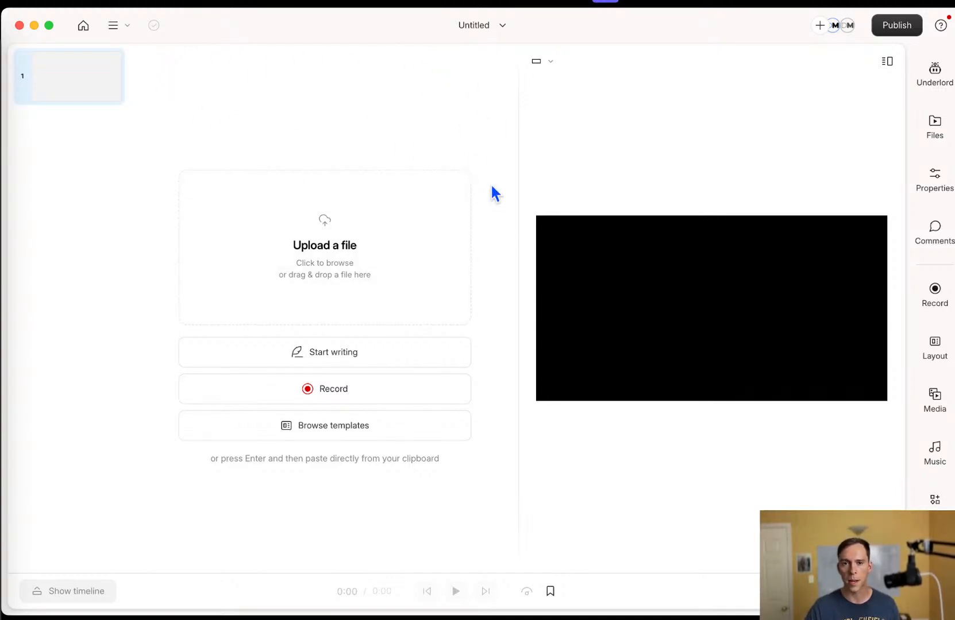
- Rename the untitled project as "Friday Q&A"
left_click(484, 32)
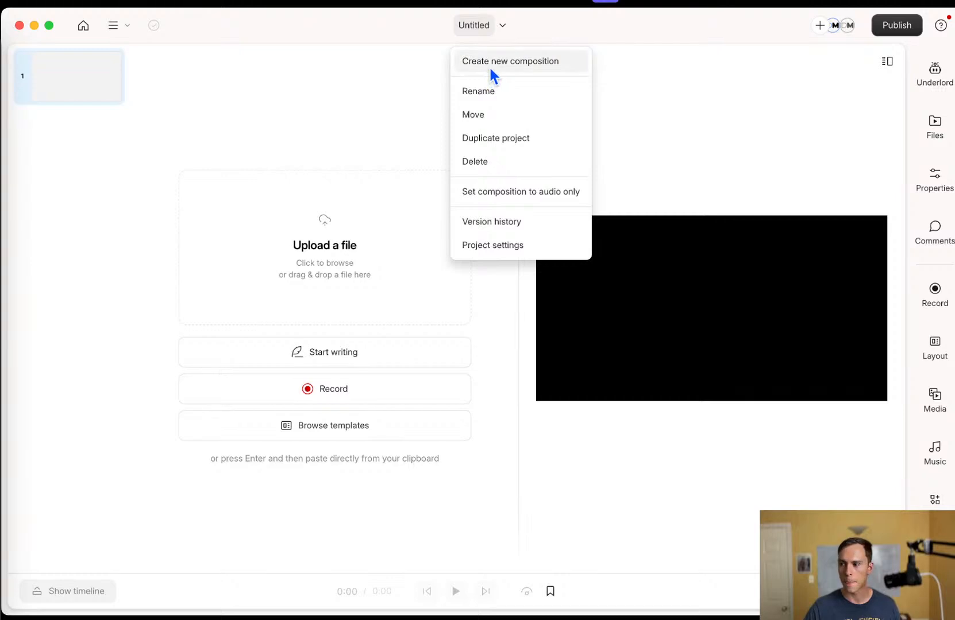
left_click(489, 90)
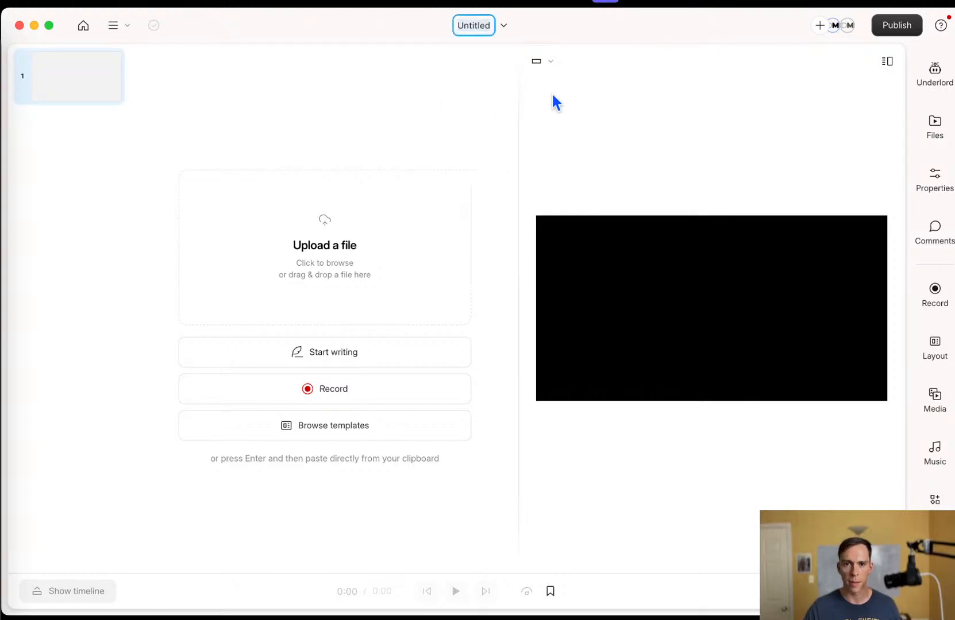
type("Firday ")
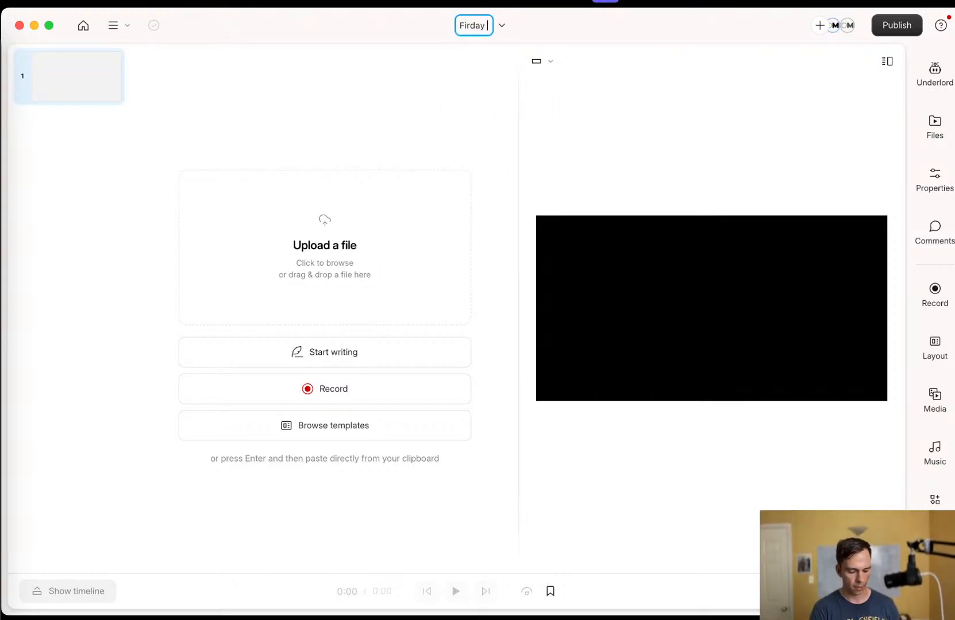
type("Q&A")
key("Return")
left_click(488, 25)
left_click(484, 93)
key("Left")
key("Right")
key("Right")
key("BackSpace")
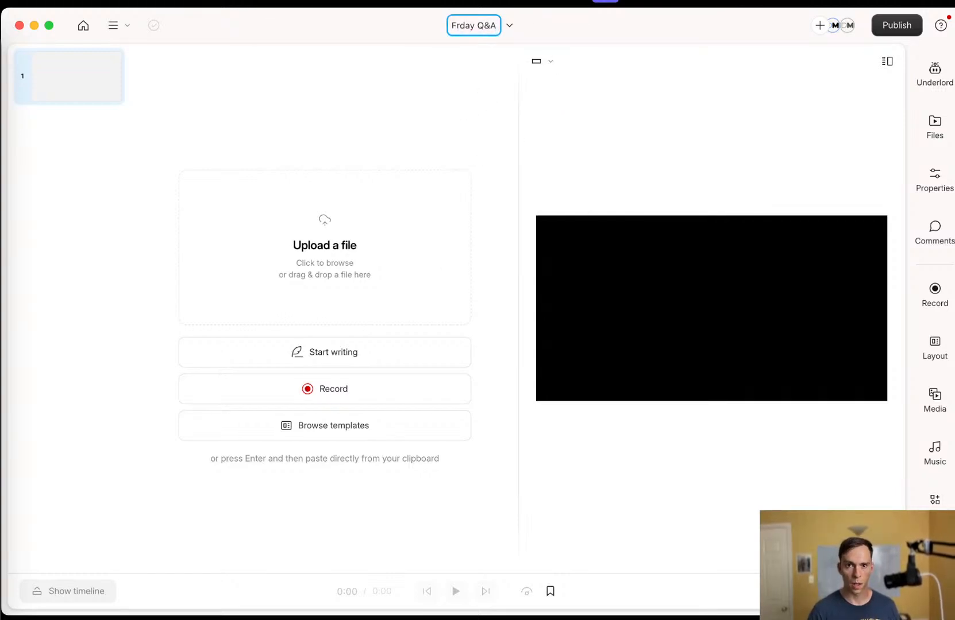
type("i")
key("Return")
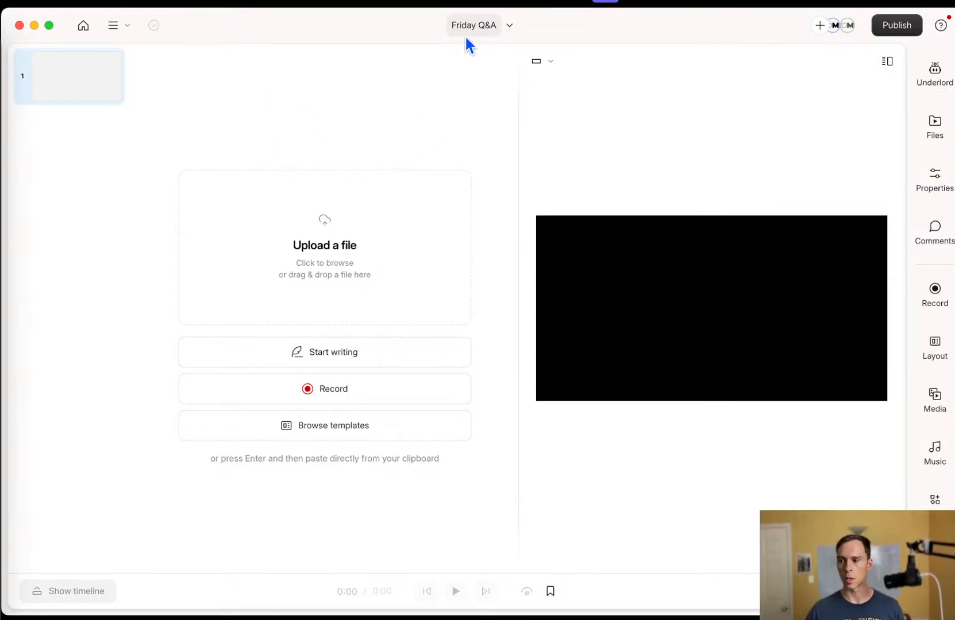
- Switch the app layout to Stacked and adjust the height split between the canvas and the script area
left_click(886, 61)
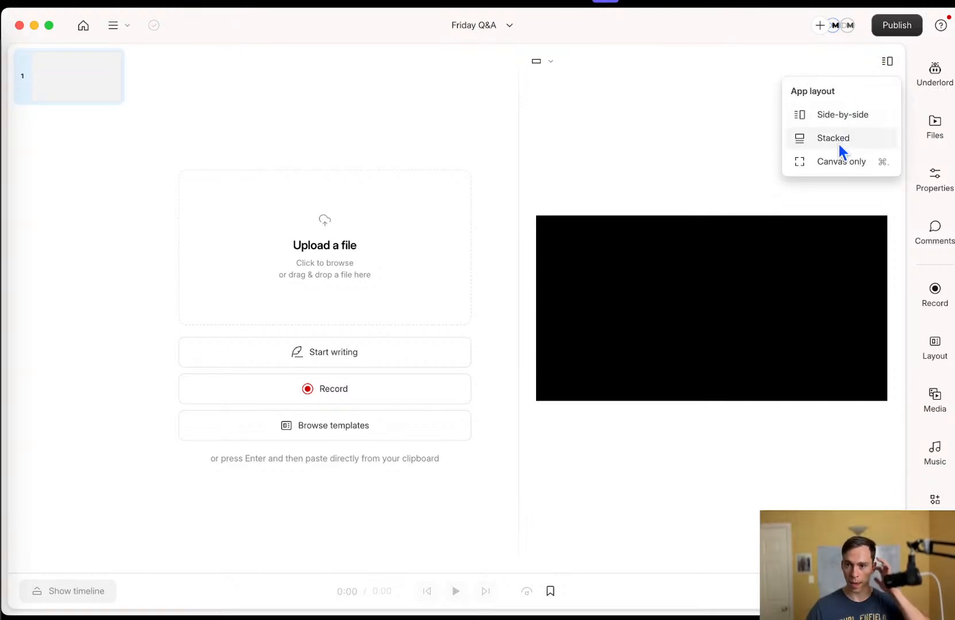
left_click(821, 118)
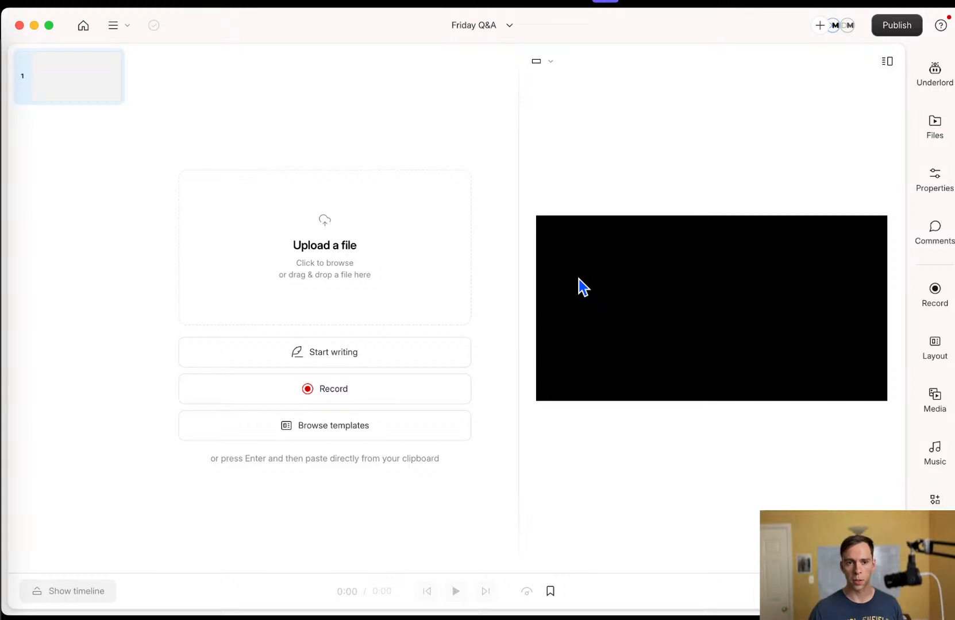
left_click(889, 62)
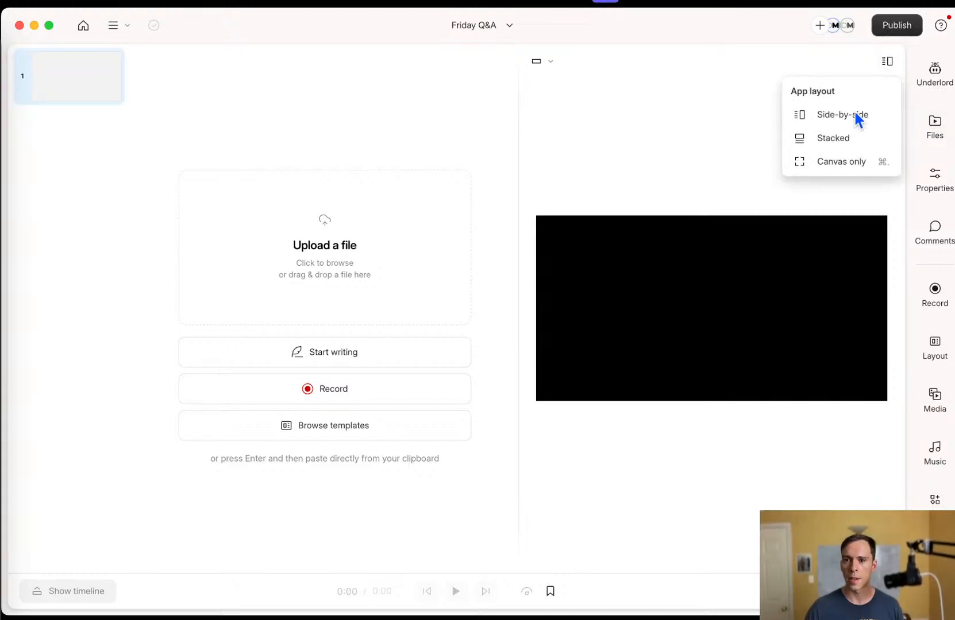
left_click(831, 137)
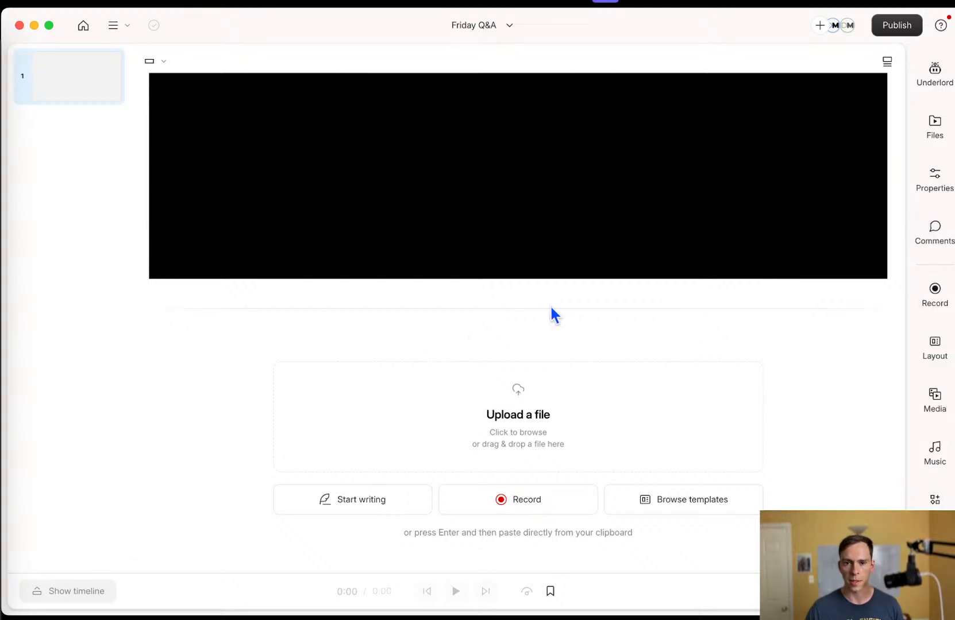
left_click_drag(539, 309, 556, 237)
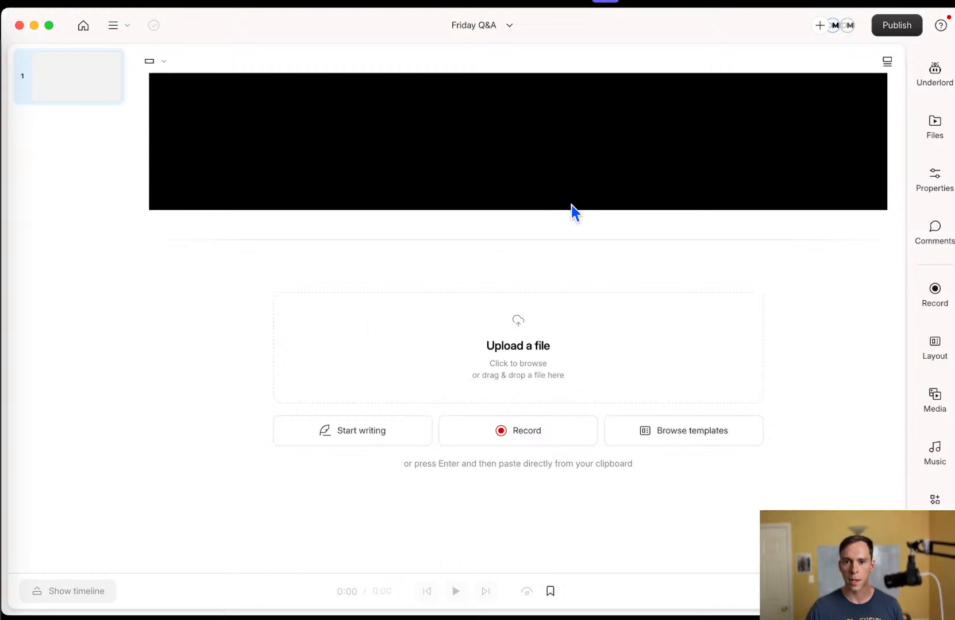
left_click_drag(533, 239, 552, 326)
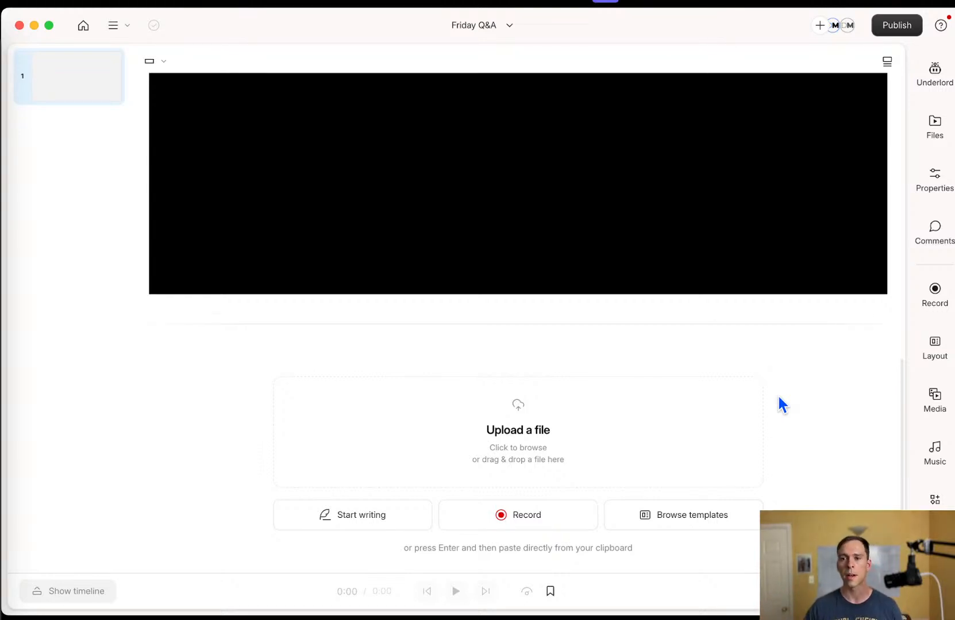
- Show the project in the Canvas only layout and return it to Side-by-side
left_click(890, 64)
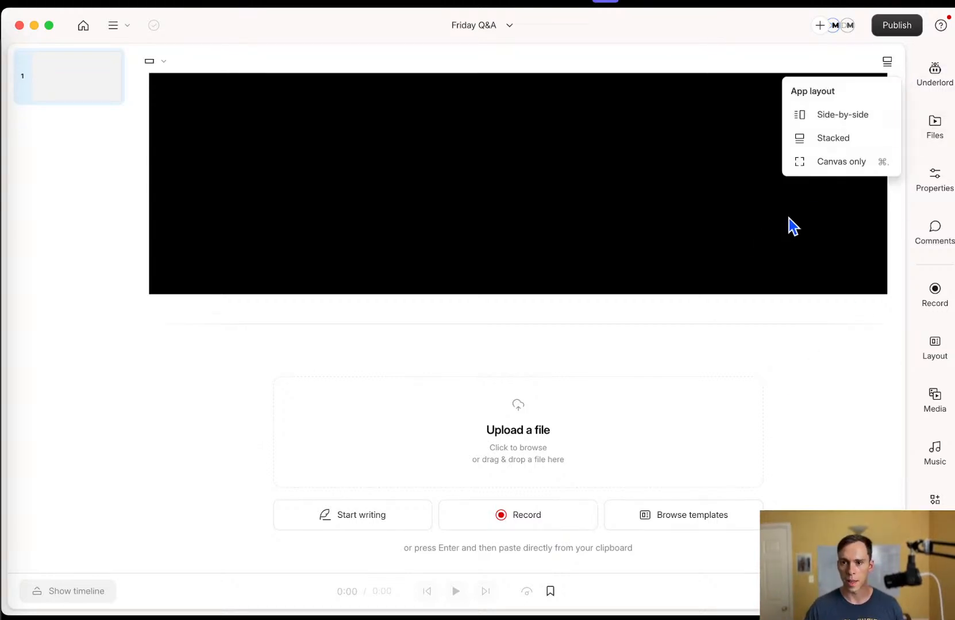
left_click(841, 162)
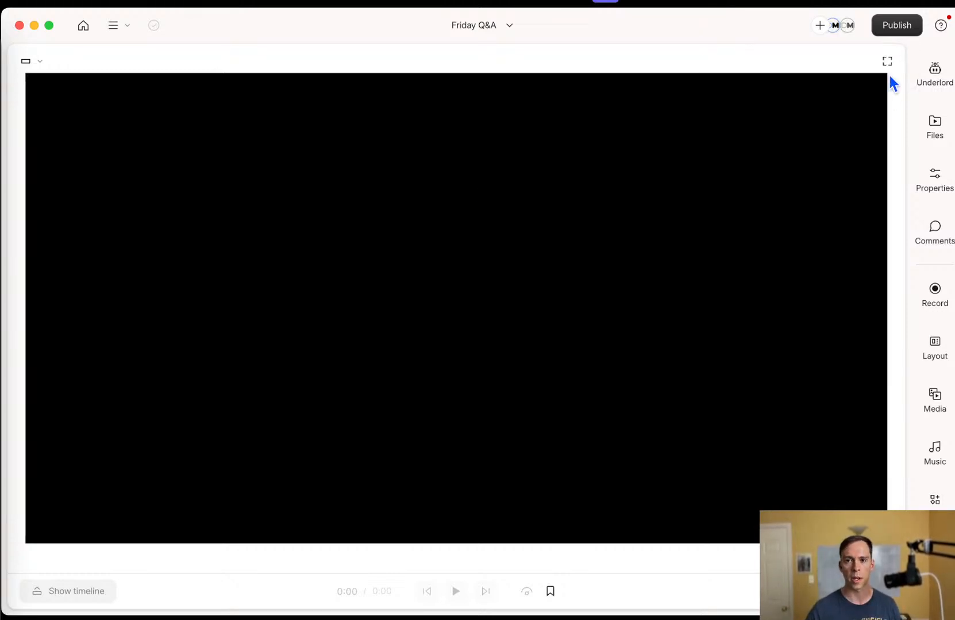
left_click(887, 63)
left_click(827, 115)
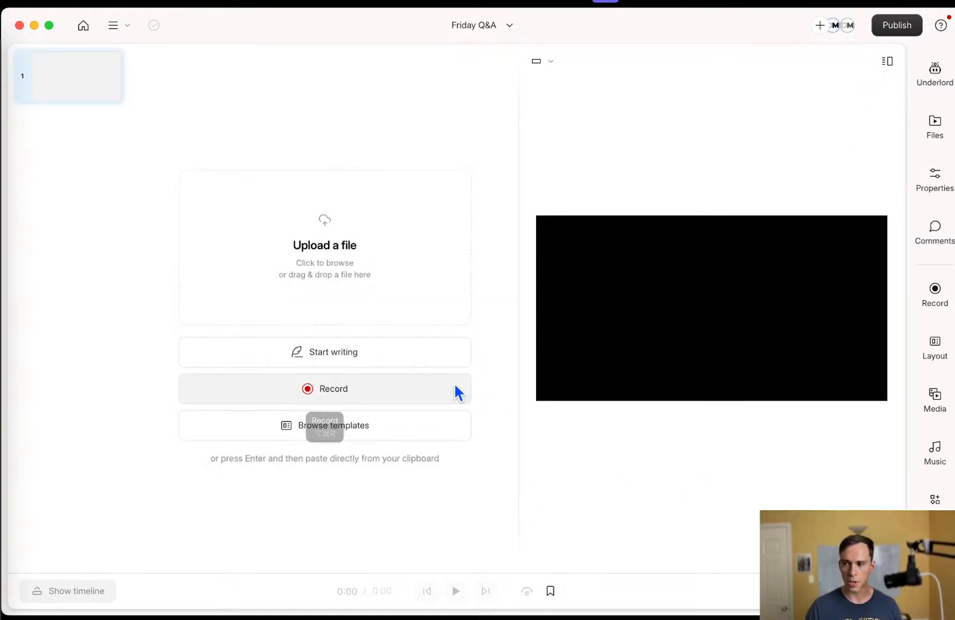
- Examine the recording options and the Drive, Private and Gallery layouts available for the selected scene
left_click(320, 391)
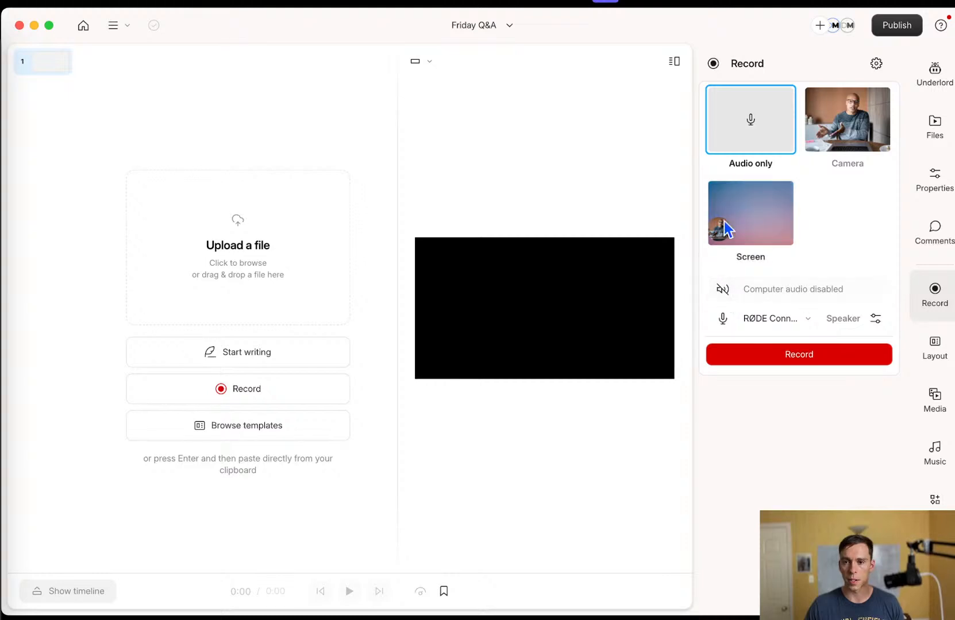
left_click(936, 351)
left_click(938, 350)
left_click(938, 350)
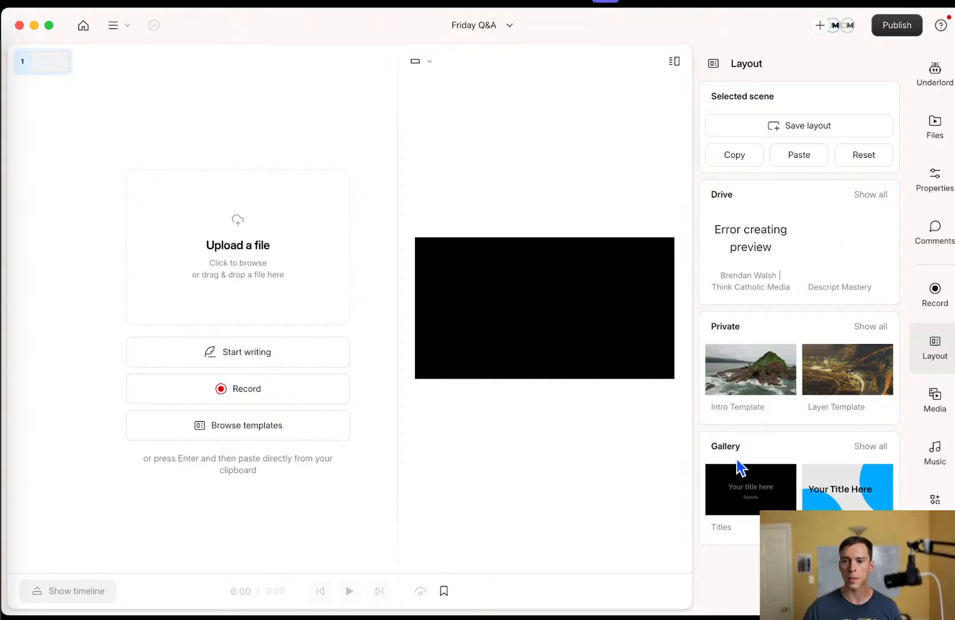
left_click(950, 365)
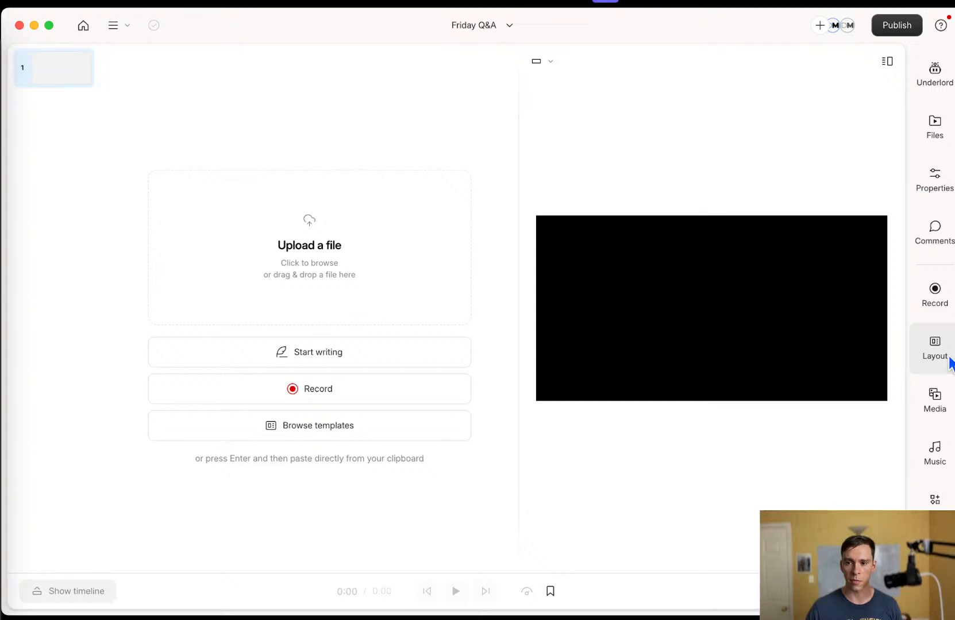
left_click(947, 361)
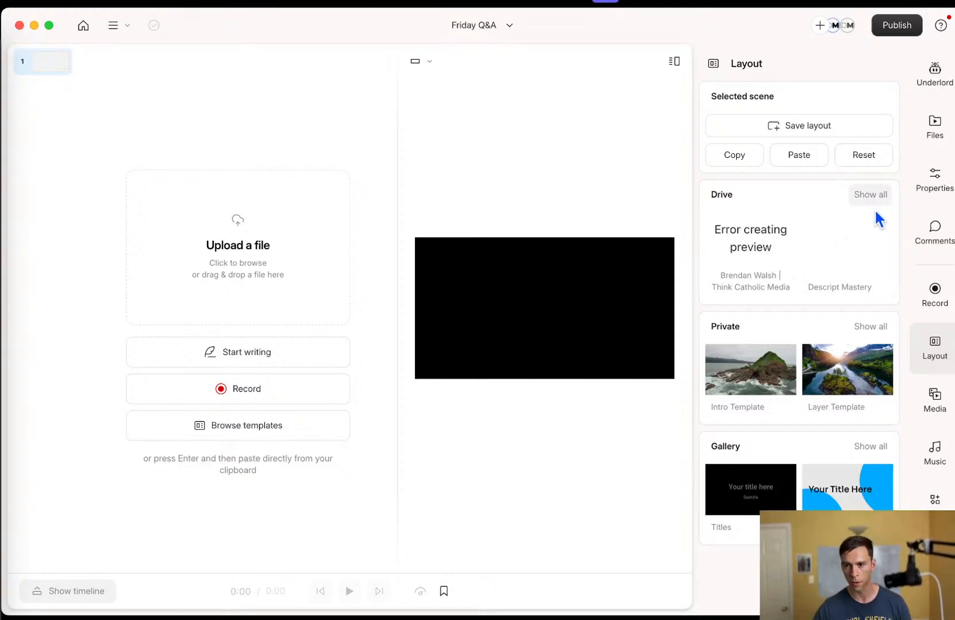
left_click(942, 361)
left_click(942, 361)
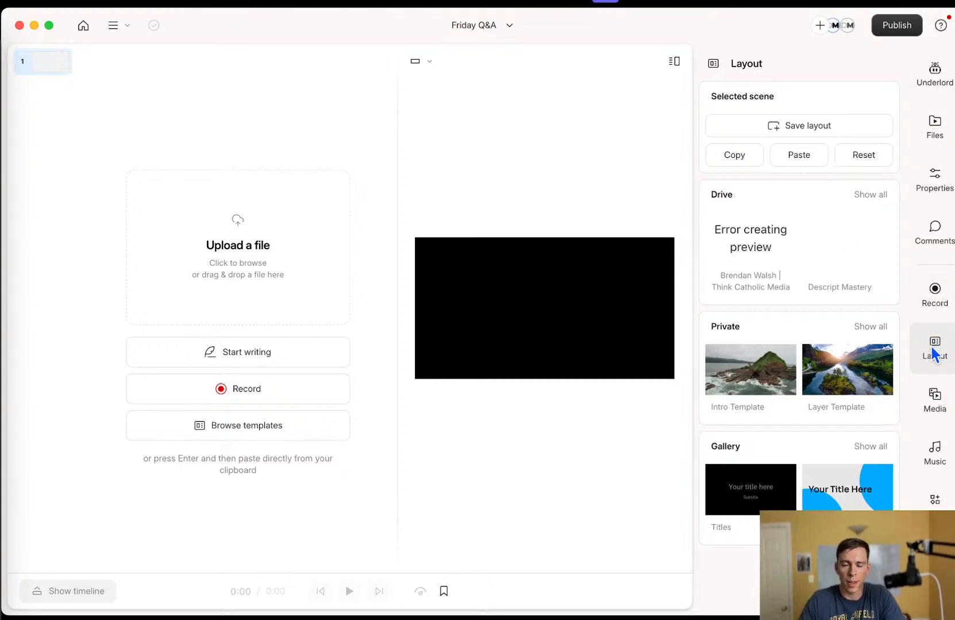
- Look through the stock media library and the Underlord tools, and return to the scene layouts
left_click(934, 393)
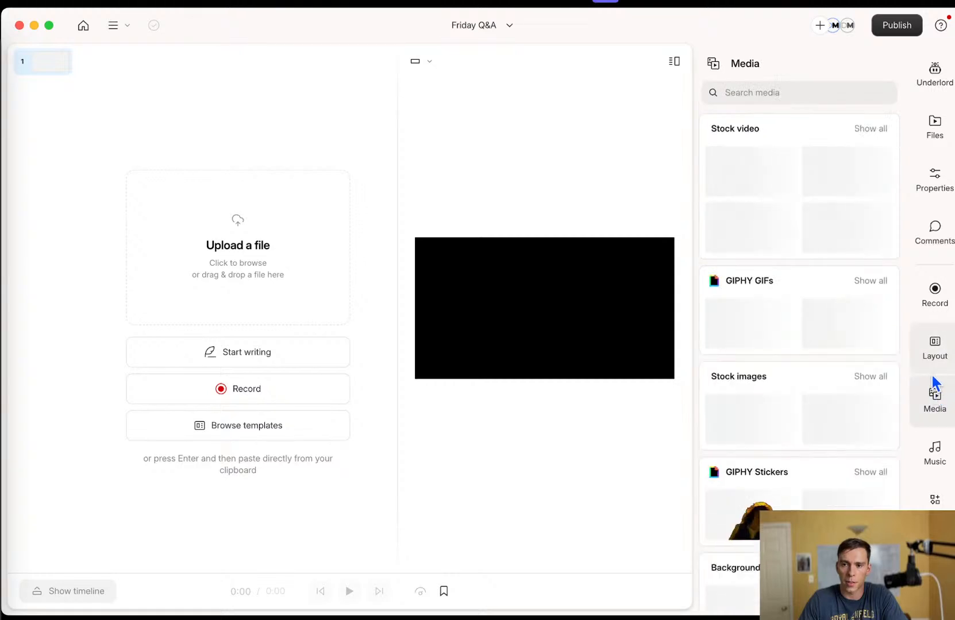
left_click(930, 76)
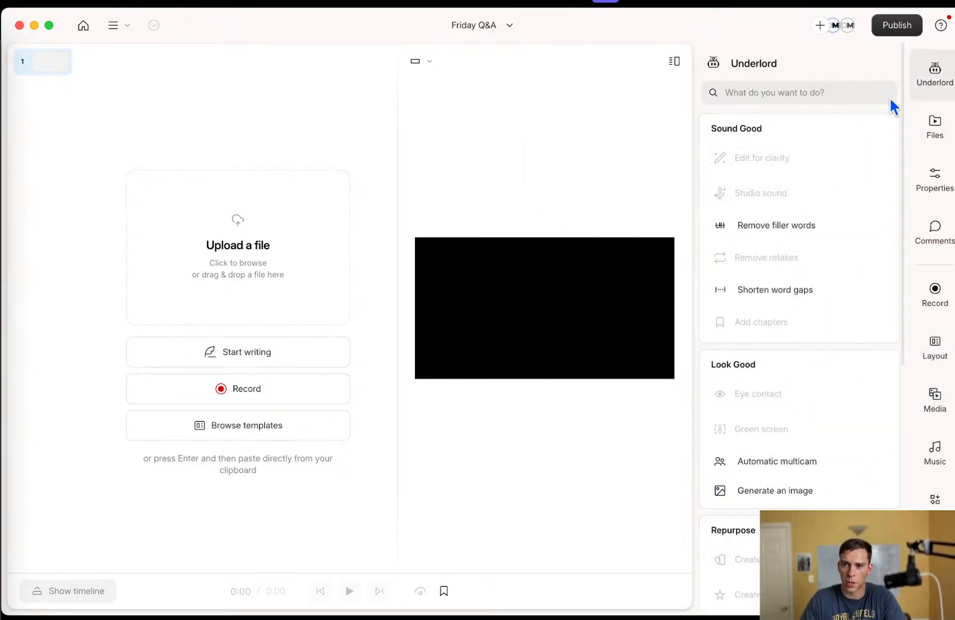
left_click(930, 348)
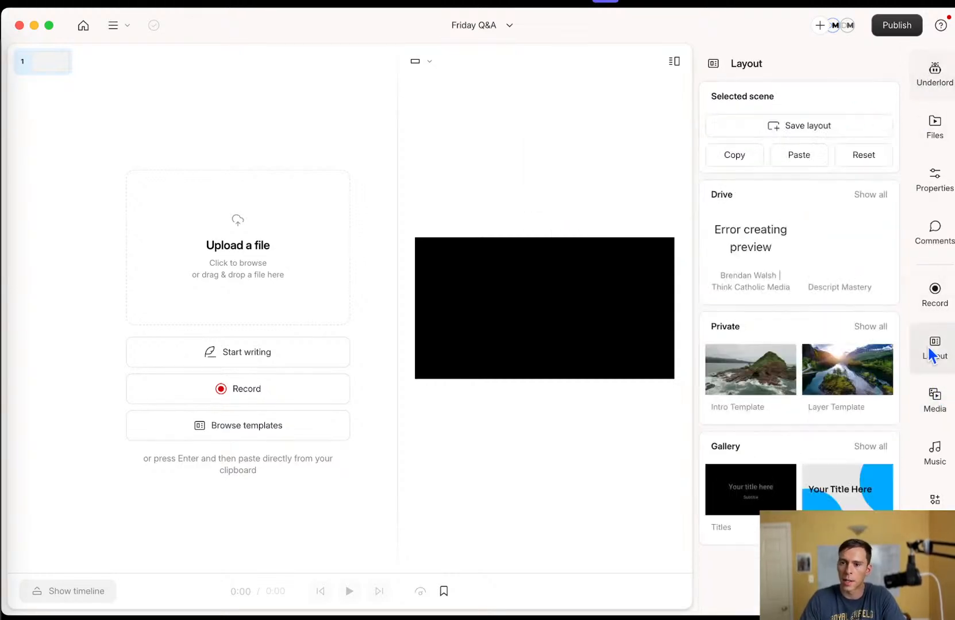
- Look through the stock video, GIPHY, stock image and background collections in the media library, and compare them with the project's own files
left_click(931, 404)
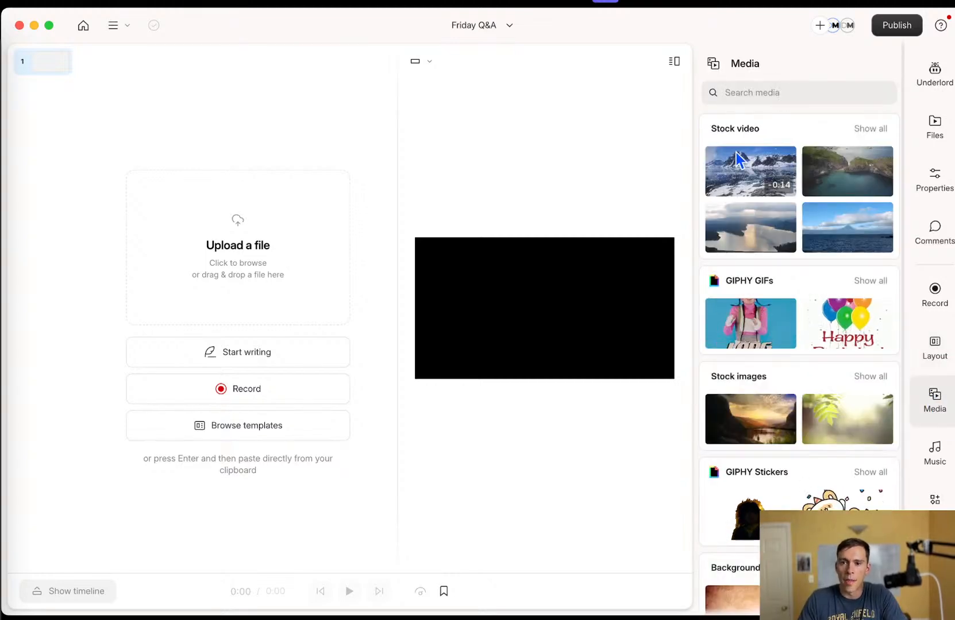
scroll(815, 396, "down", 3)
scroll(805, 394, "up", 3)
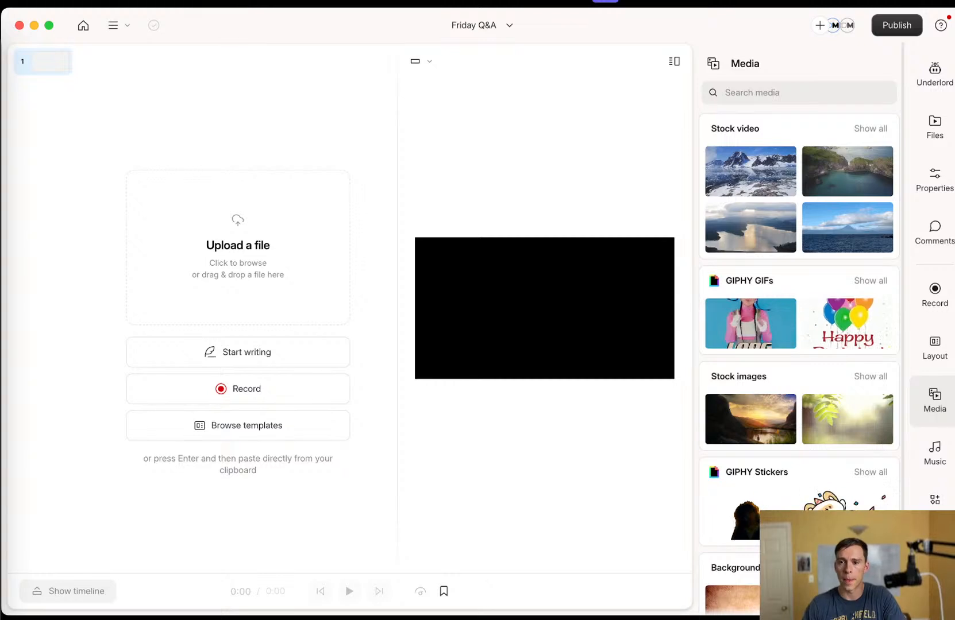
left_click(936, 148)
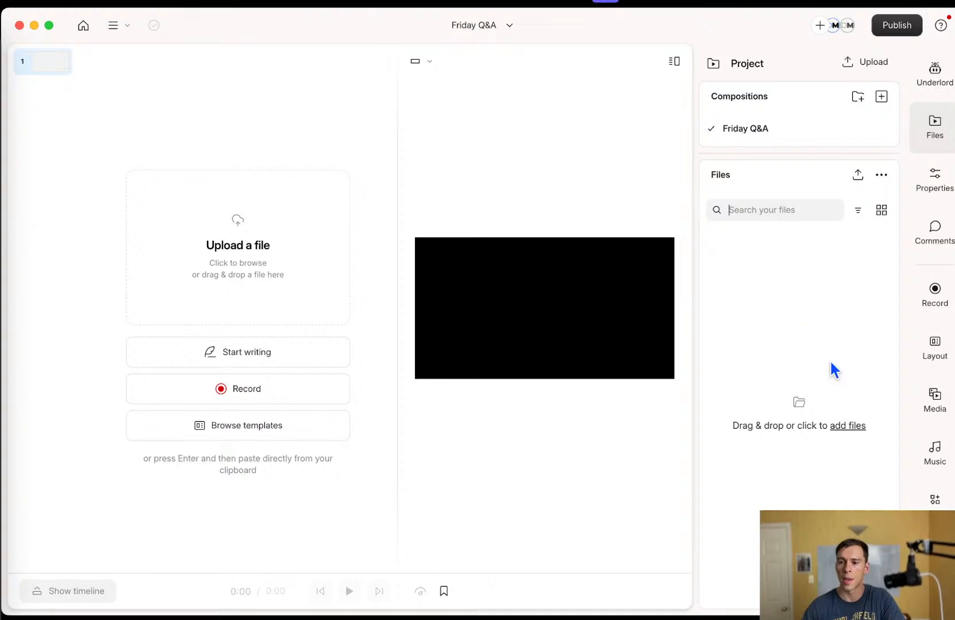
left_click(935, 399)
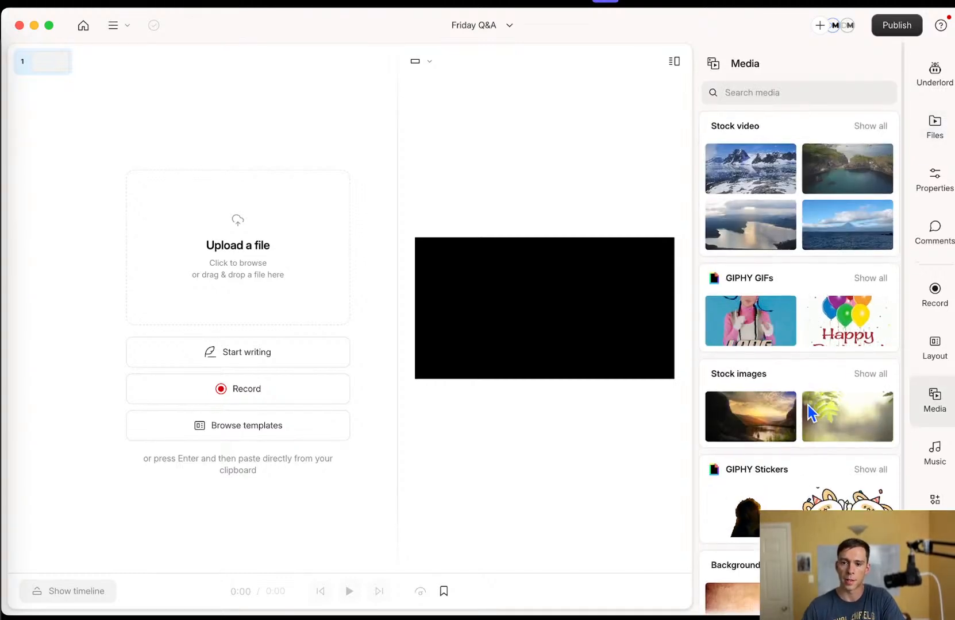
scroll(822, 375, "down", 3)
scroll(726, 235, "up", 3)
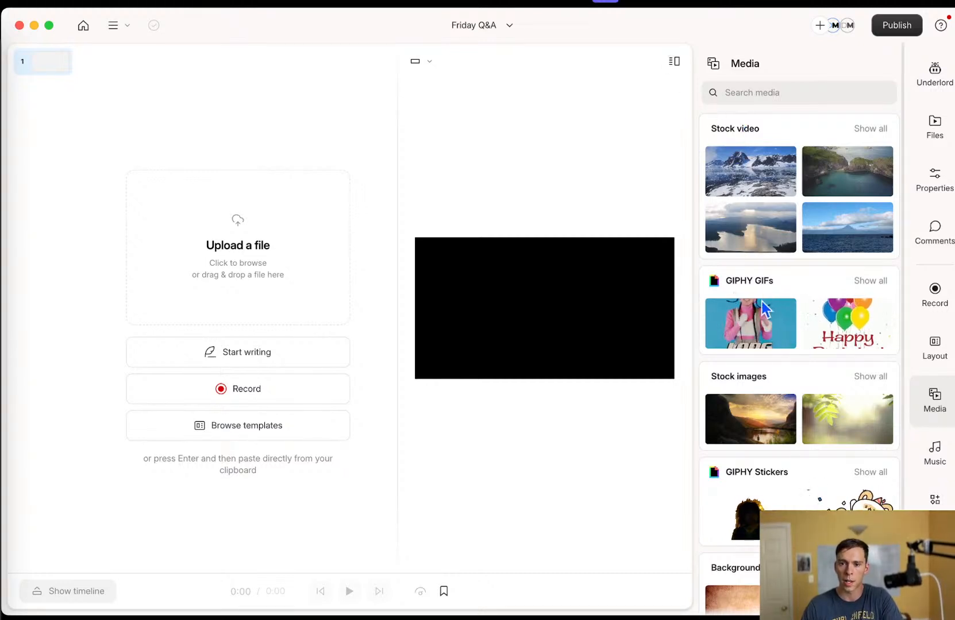
scroll(741, 333, "down", 1)
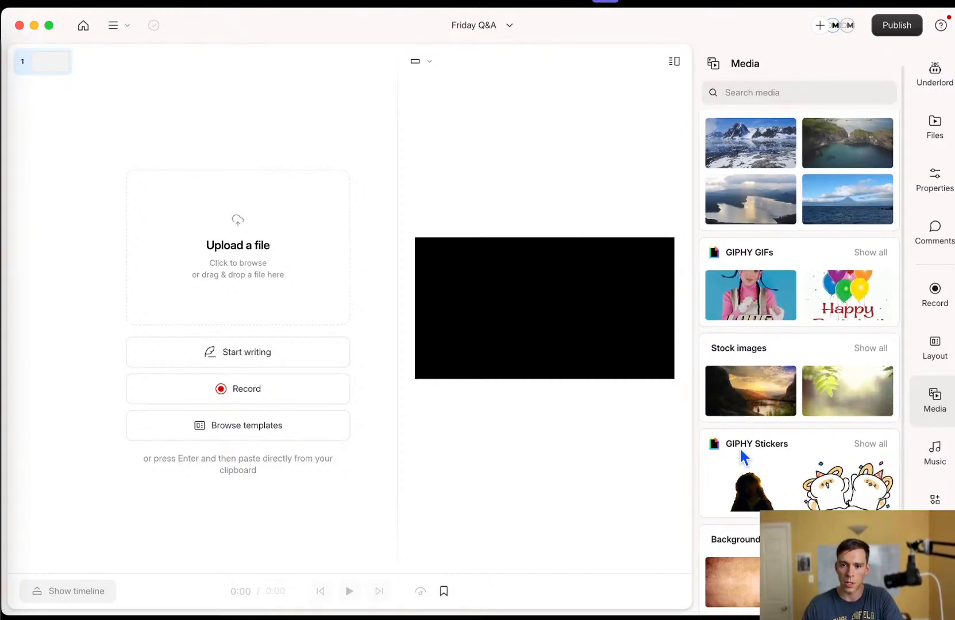
scroll(761, 495, "down", 3)
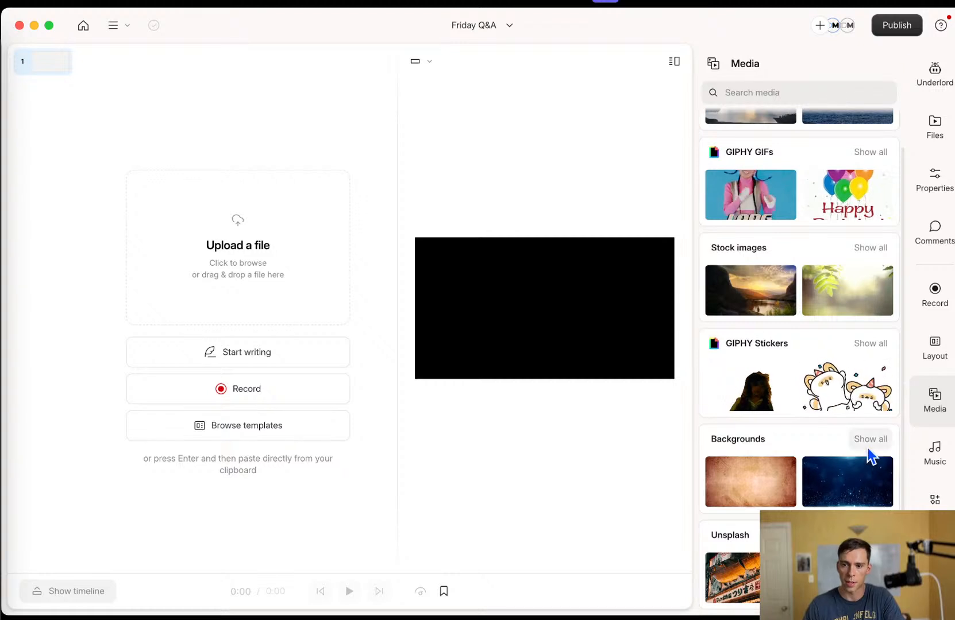
scroll(869, 460, "up", 4)
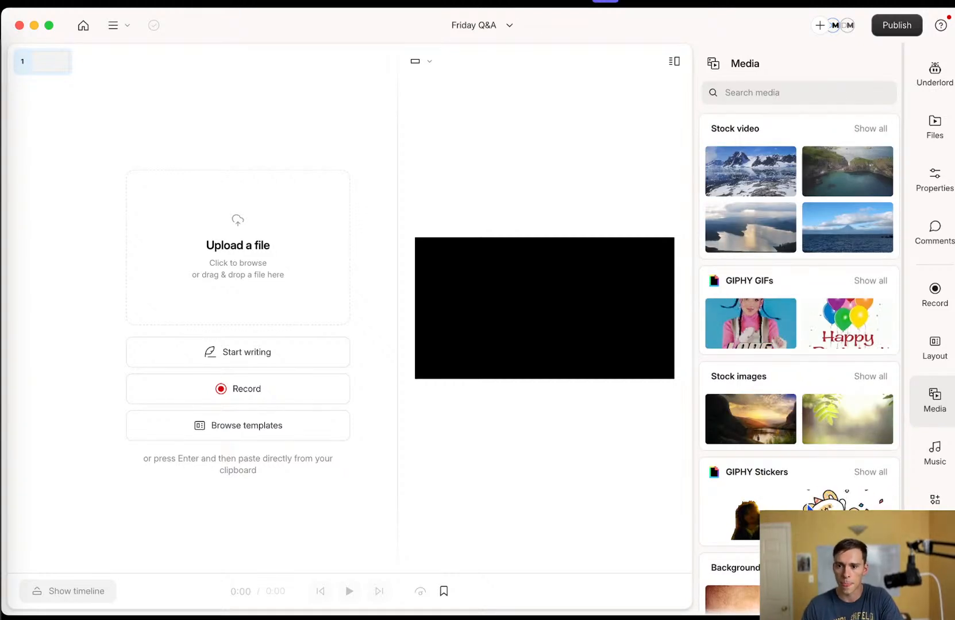
- Look through the stock music and sound effects, and browse the full list of music tracks
left_click(922, 477)
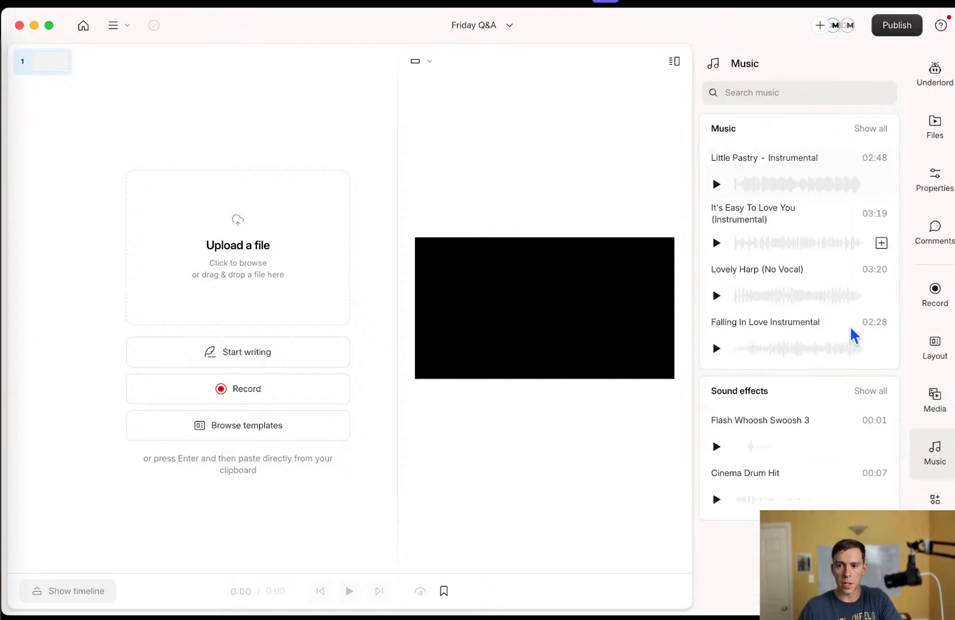
left_click(934, 475)
left_click(937, 466)
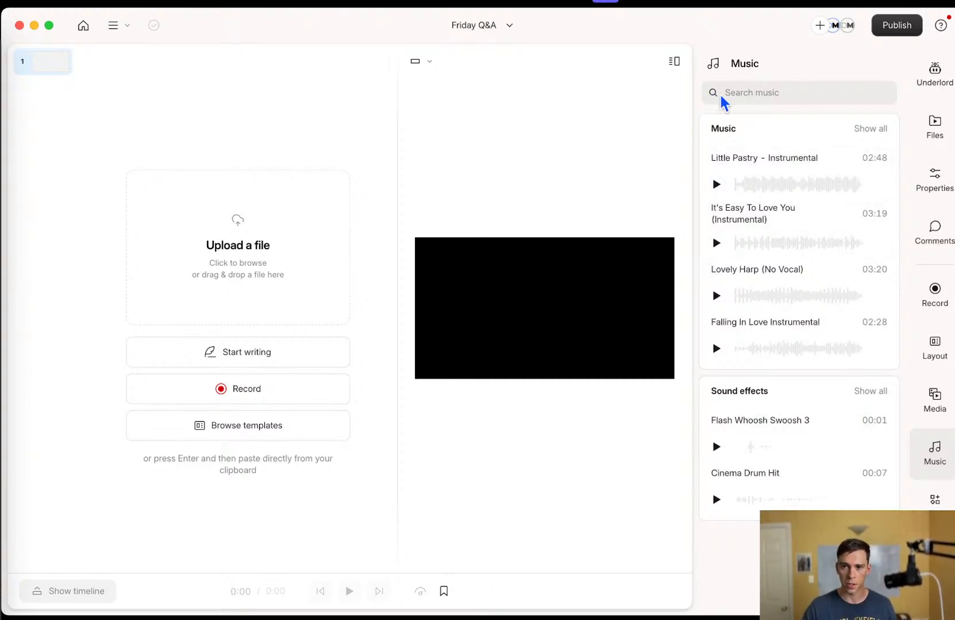
left_click(870, 130)
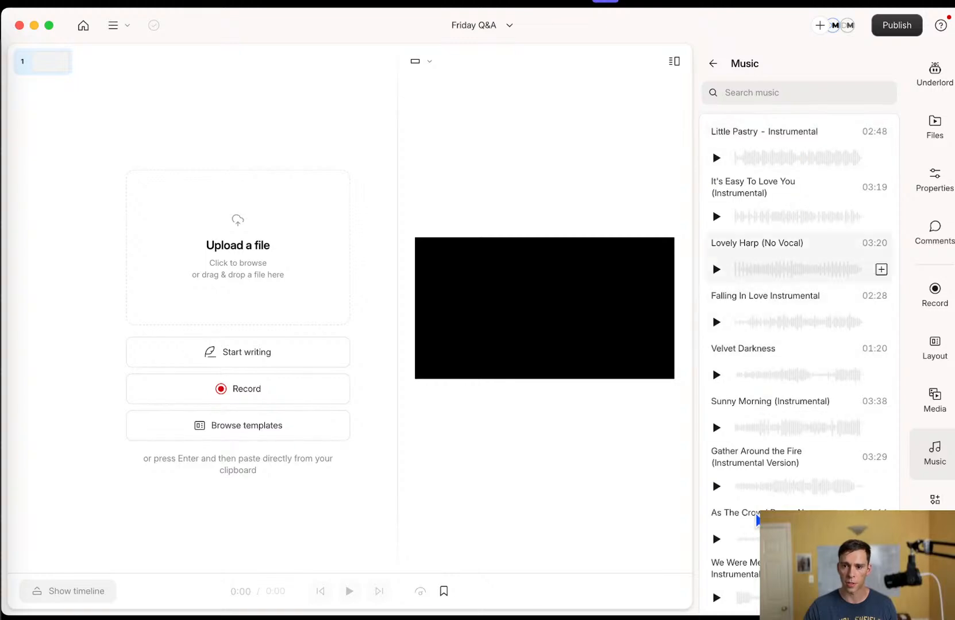
scroll(754, 509, "down", 15)
scroll(754, 508, "up", 3)
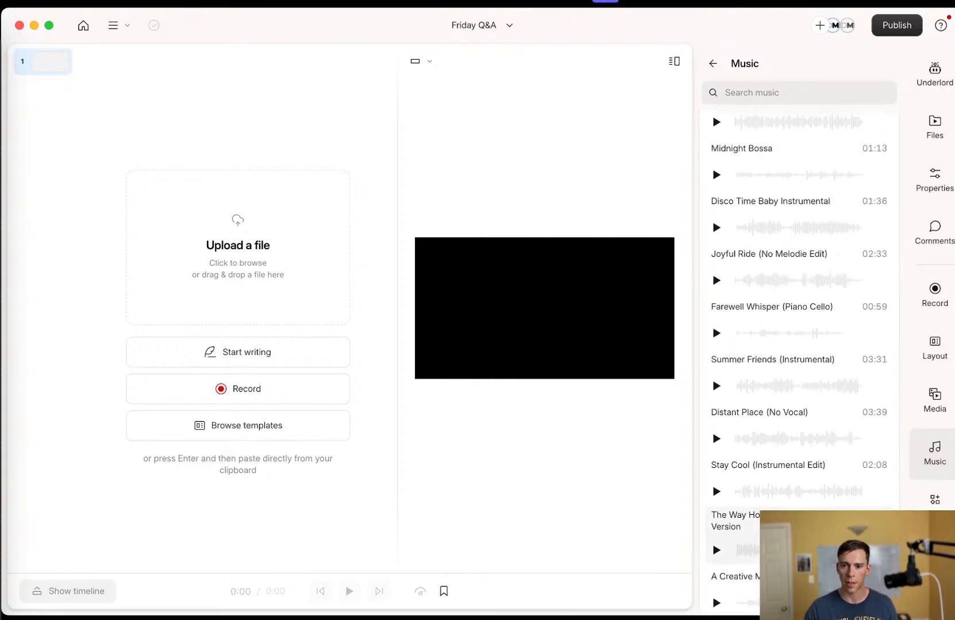
scroll(793, 325, "up", 5)
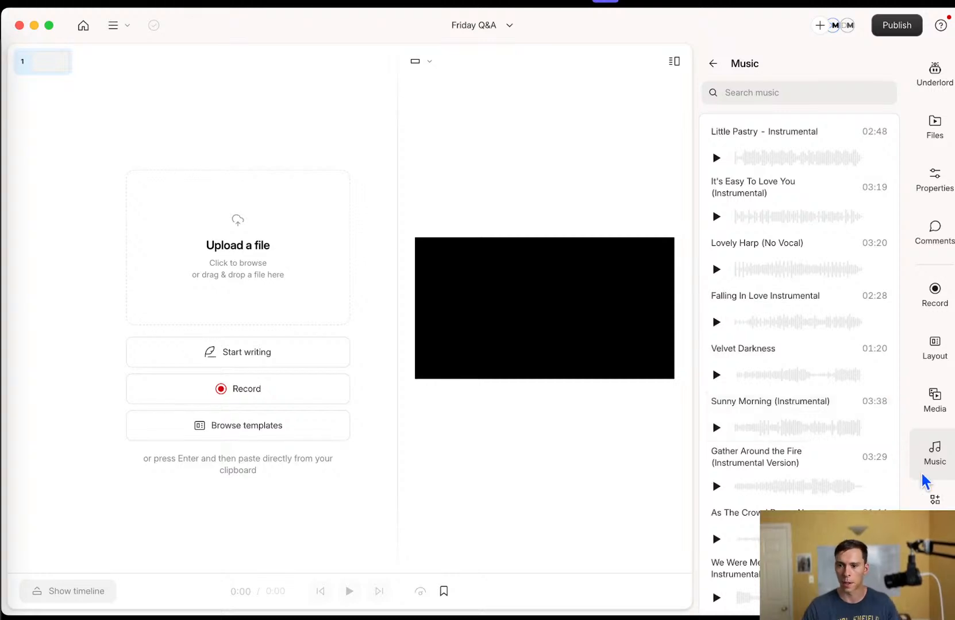
- Examine the available text, basic shape, dynamic text, waveform and progress bar elements
left_click(934, 500)
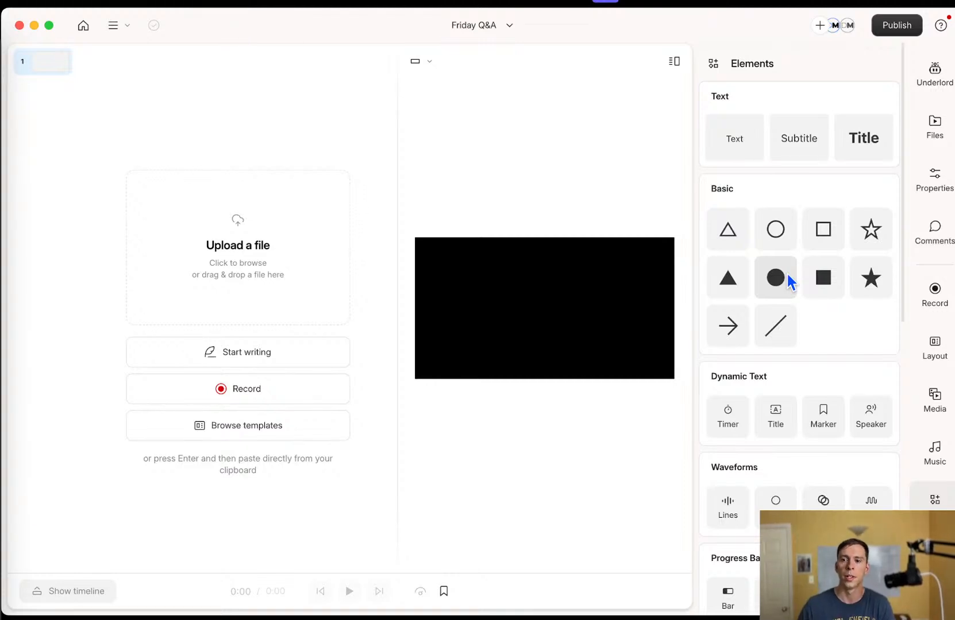
scroll(813, 379, "down", 3)
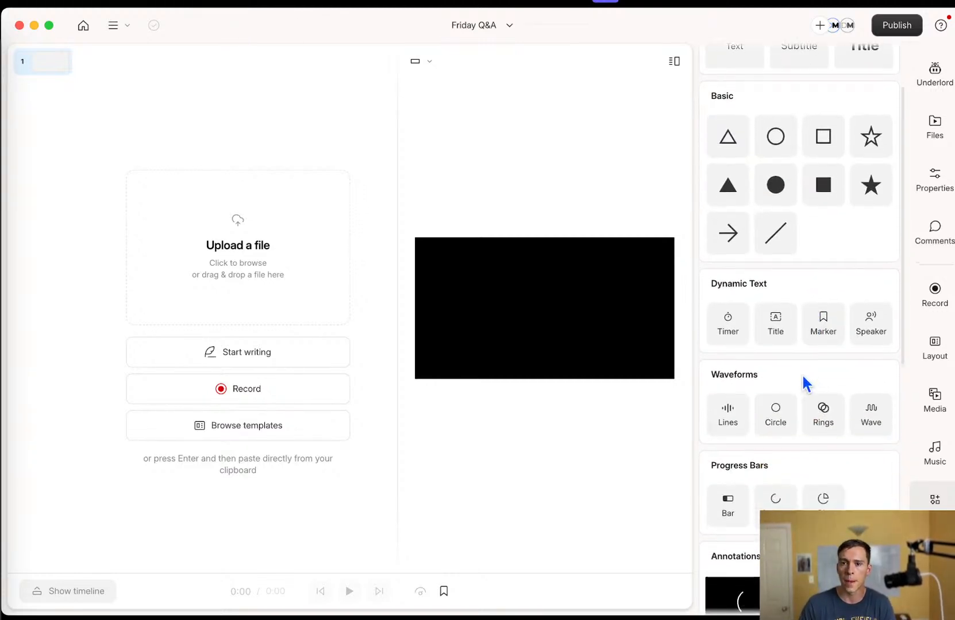
scroll(805, 379, "up", 3)
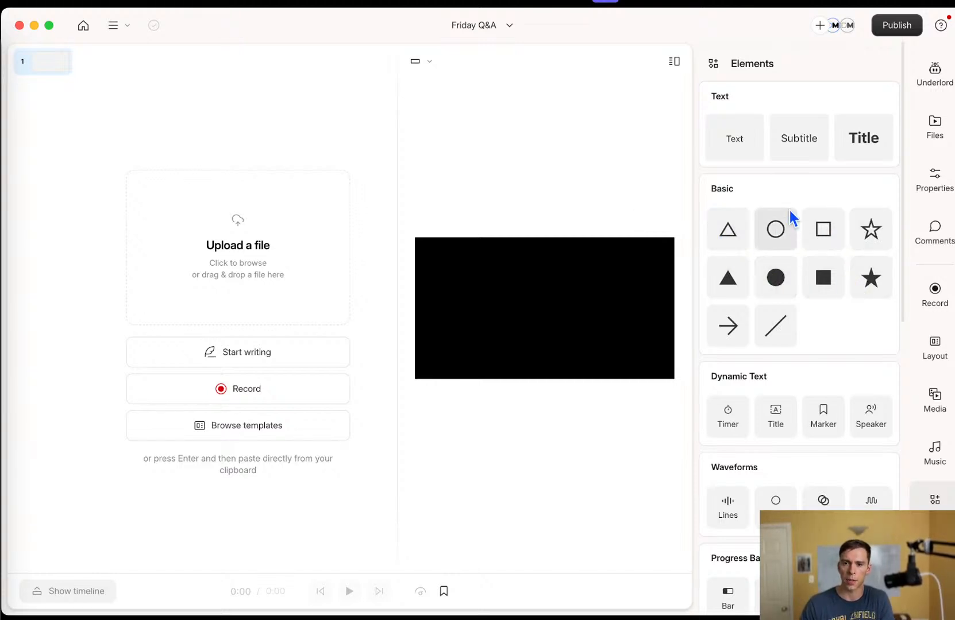
- Add a filled circle and an outlined circle side by side on the canvas, with a small filled star inside the outlined one
left_click(777, 282)
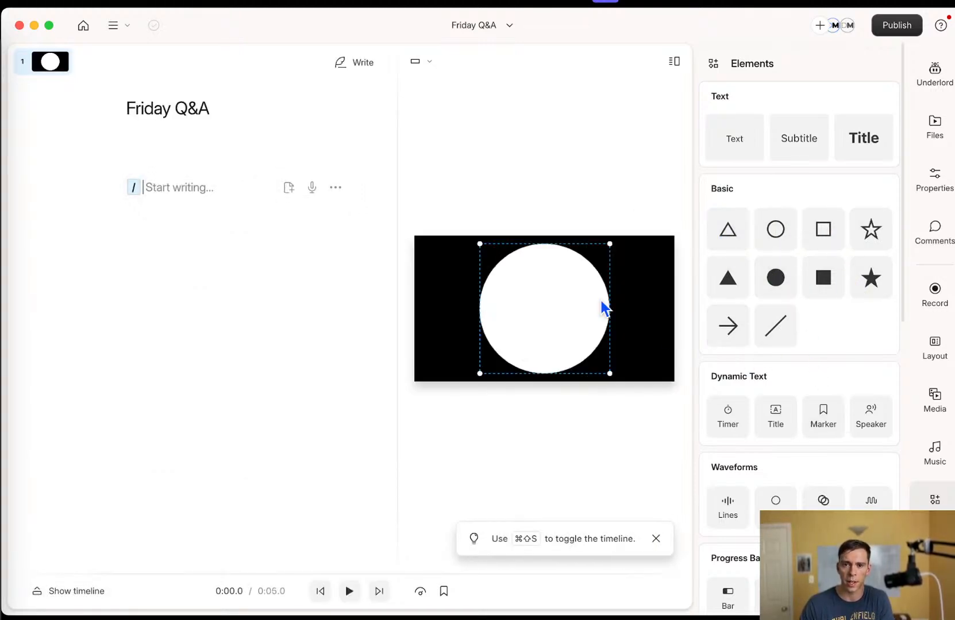
left_click_drag(560, 335, 428, 334)
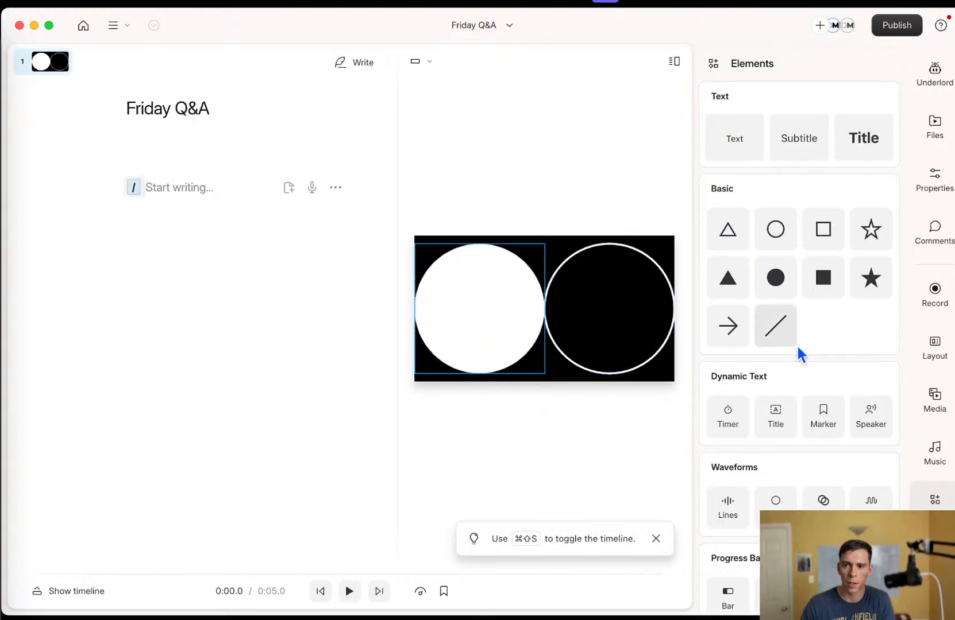
left_click(871, 277)
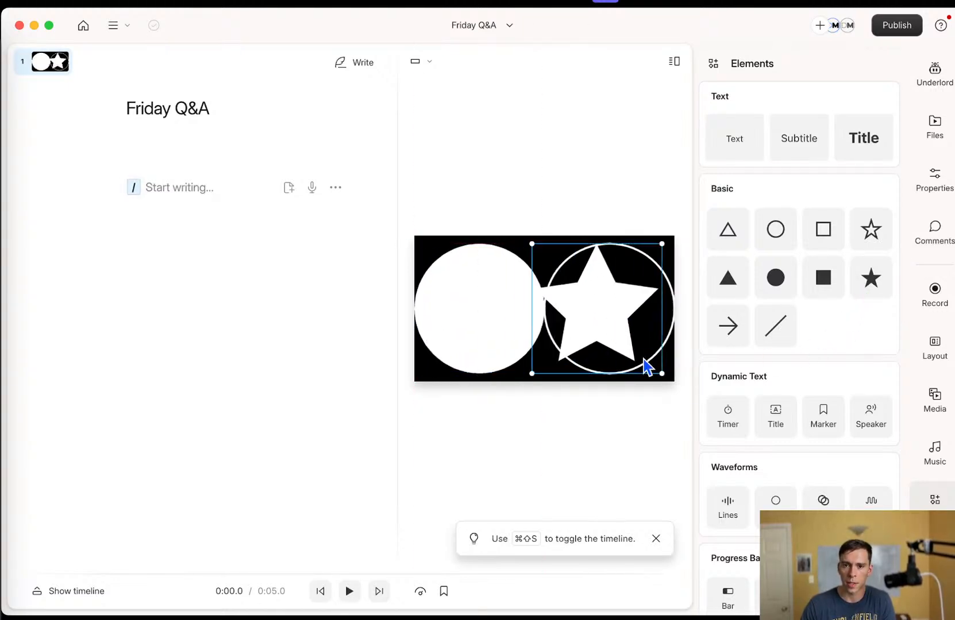
left_click_drag(668, 380, 598, 325)
left_click_drag(564, 281, 618, 359)
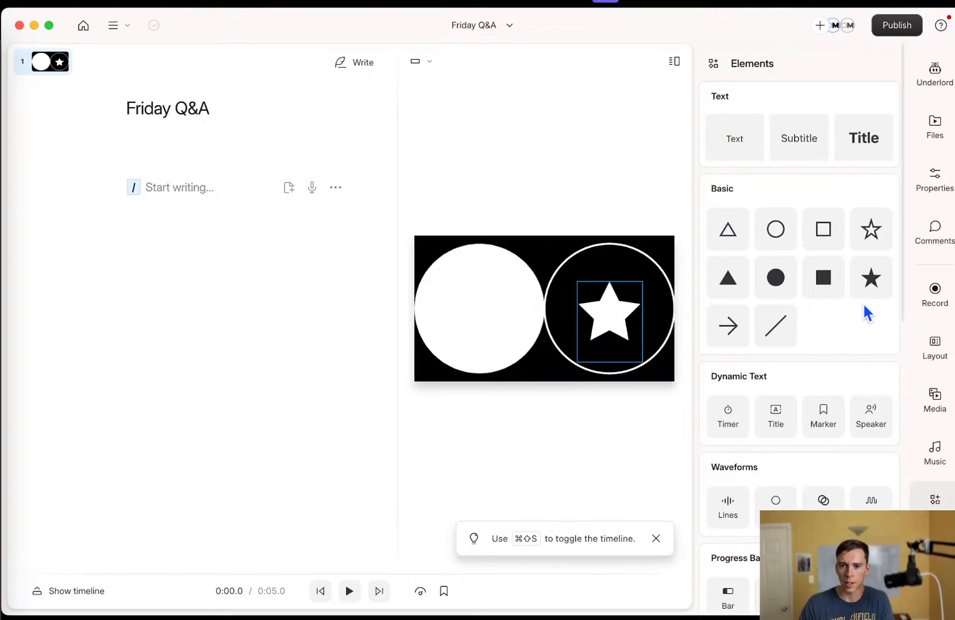
left_click(631, 387)
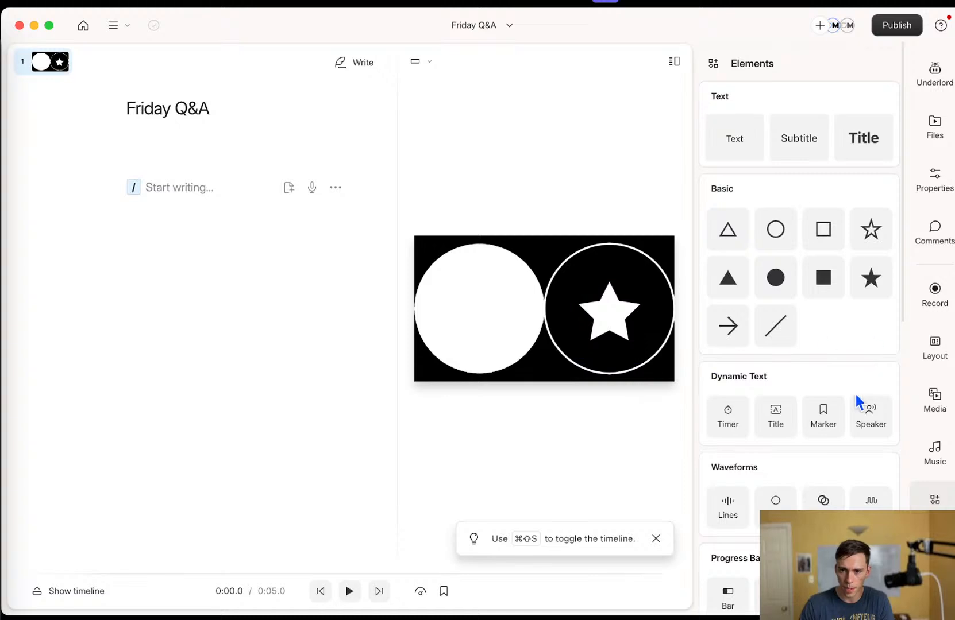
- Add a dynamic Title text element and place it above the star in the outlined circle
scroll(788, 431, "down", 1)
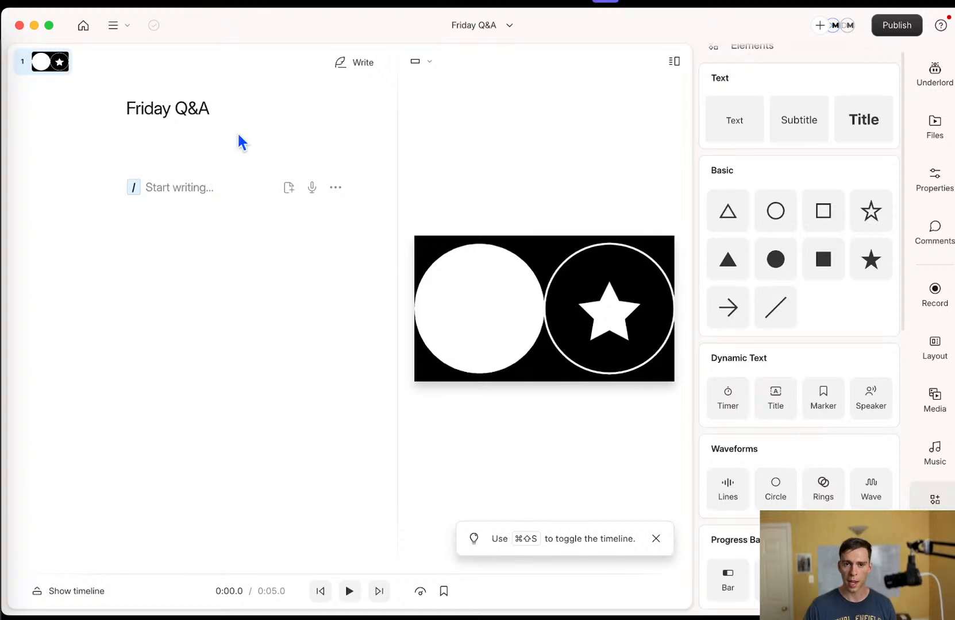
left_click(777, 396)
left_click_drag(554, 319, 634, 277)
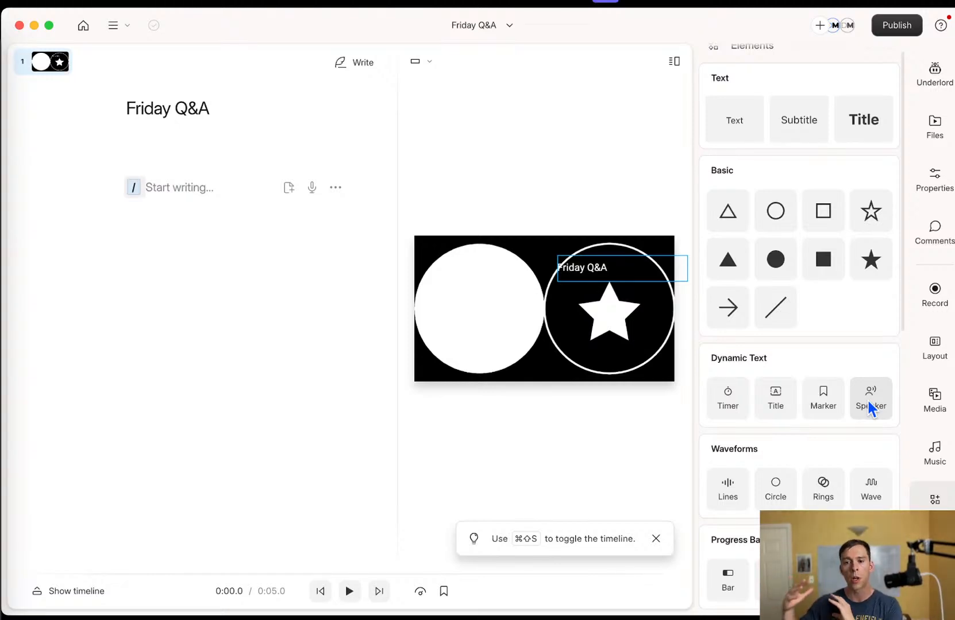
- Add a Spinner progress bar, shift it towards the outlined circle and play the scene to preview its animation
scroll(793, 511, "down", 10)
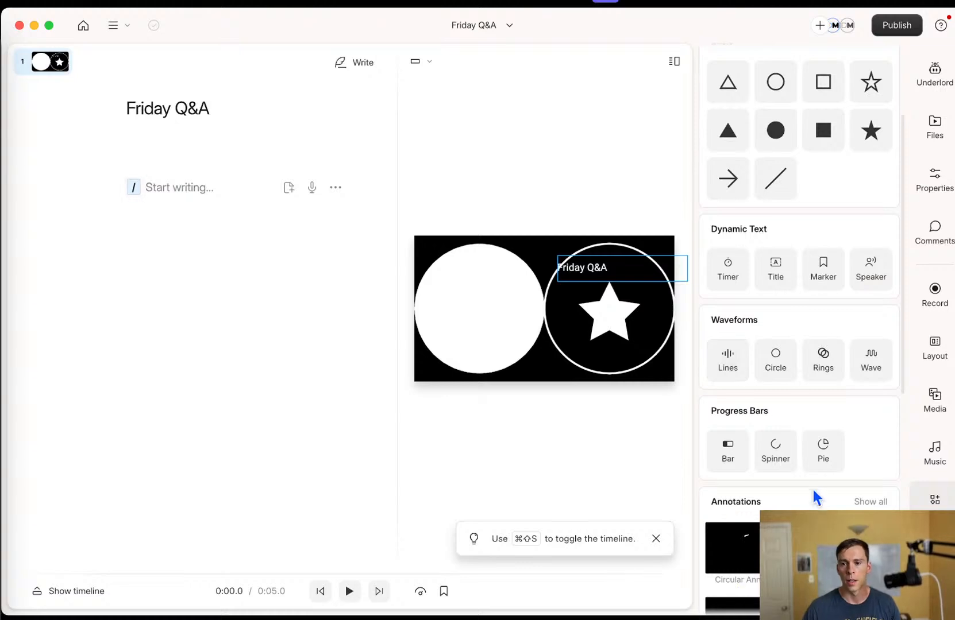
scroll(759, 241, "up", 5)
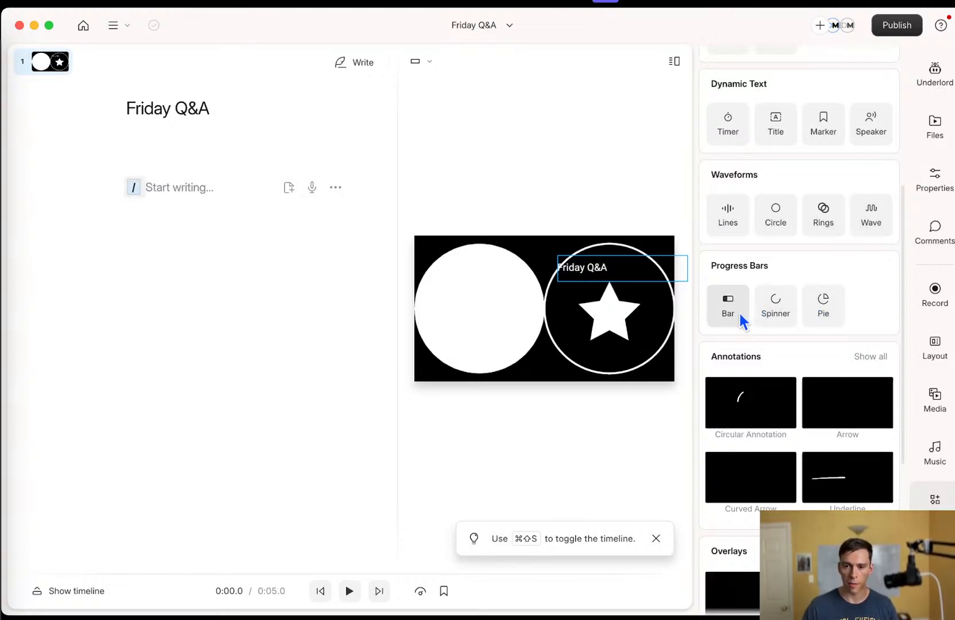
left_click(774, 310)
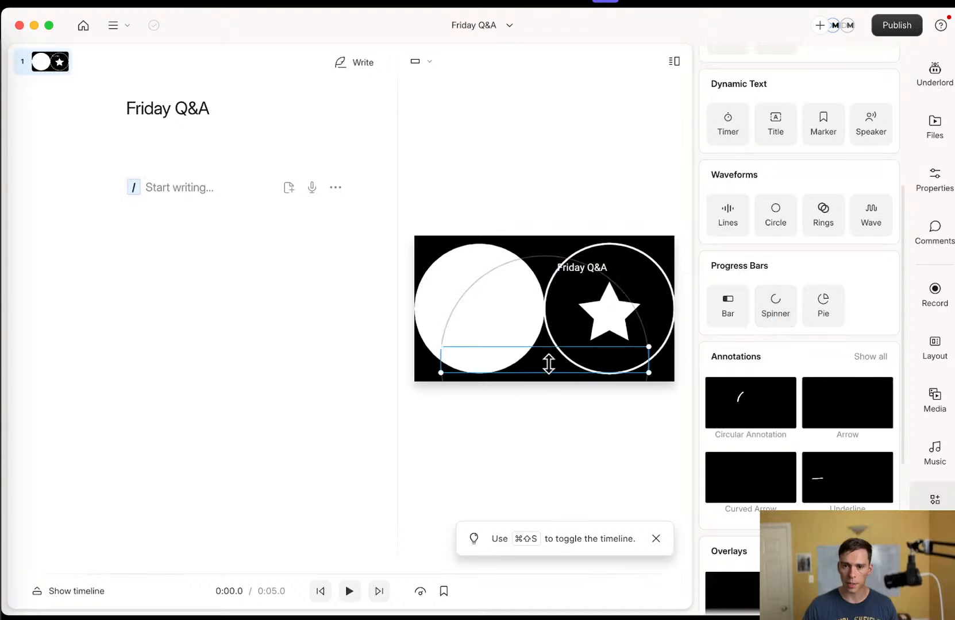
left_click_drag(555, 375, 568, 371)
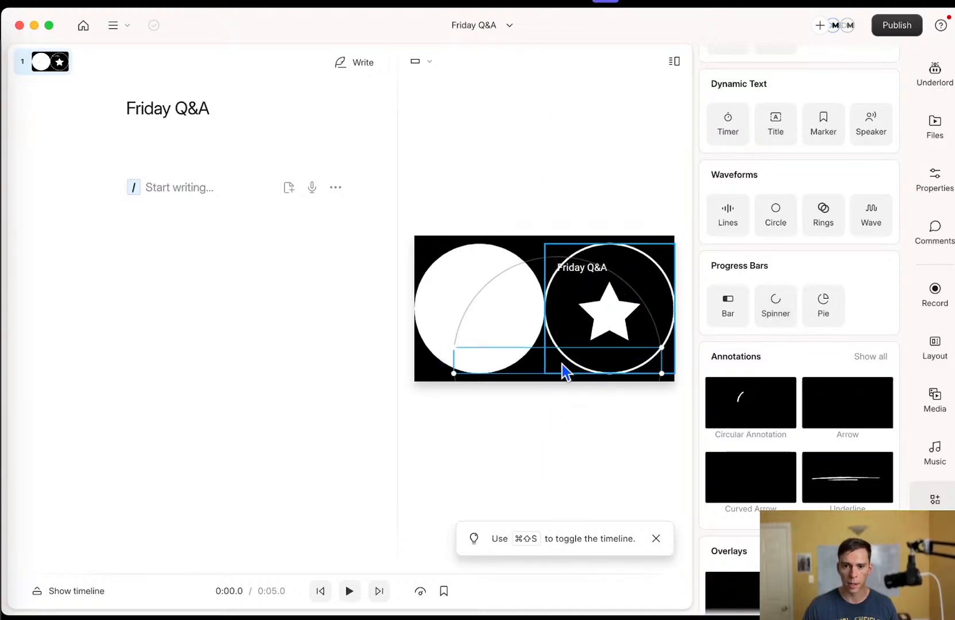
left_click(350, 592)
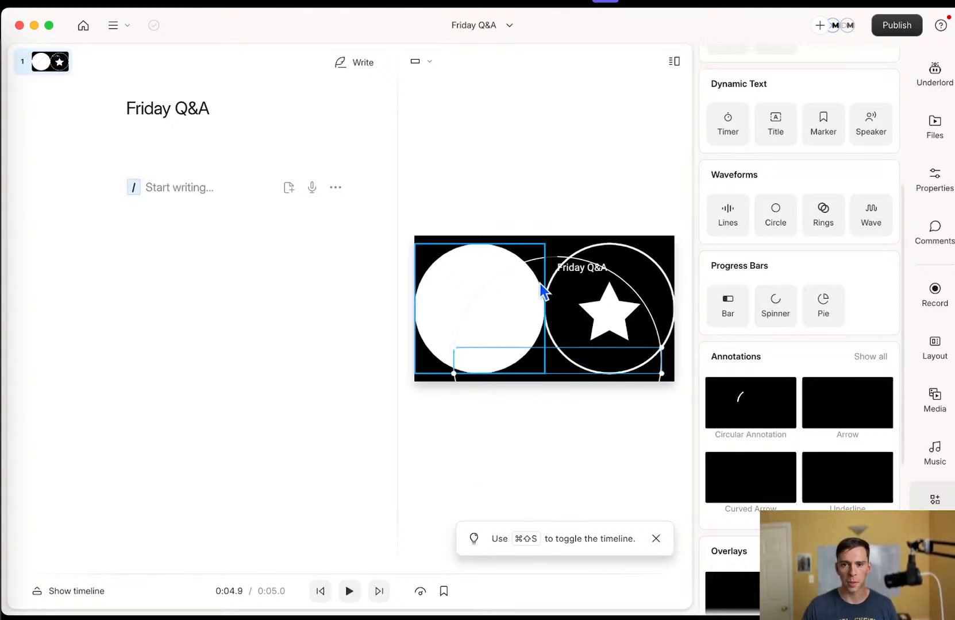
left_click_drag(560, 366, 579, 353)
- Delete the filled circle, the outlined circle and the star from the canvas
left_click(485, 269)
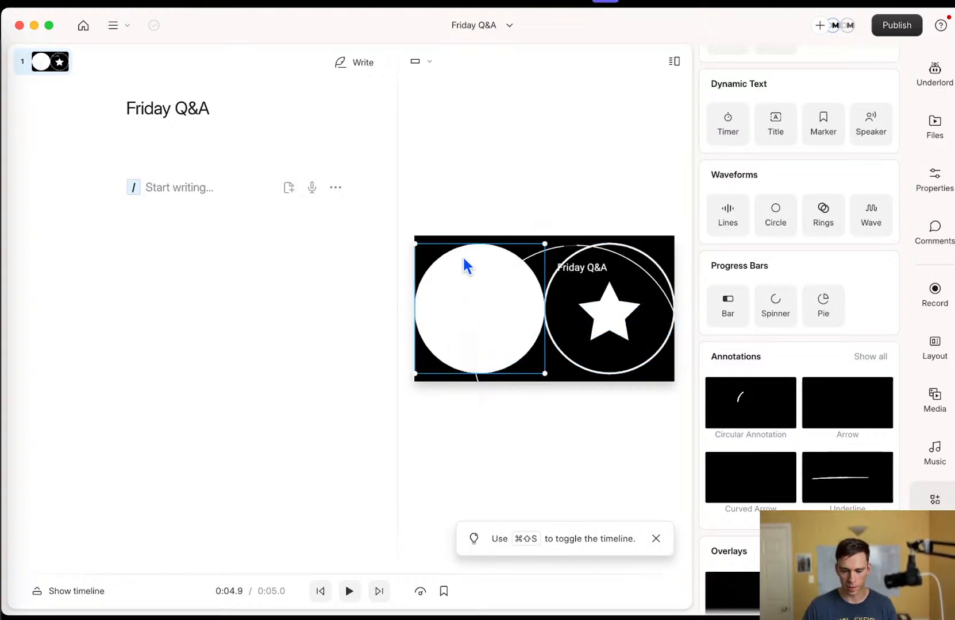
key("Delete")
left_click_drag(560, 316, 469, 283)
key("Delete")
left_click(614, 324)
key("Delete")
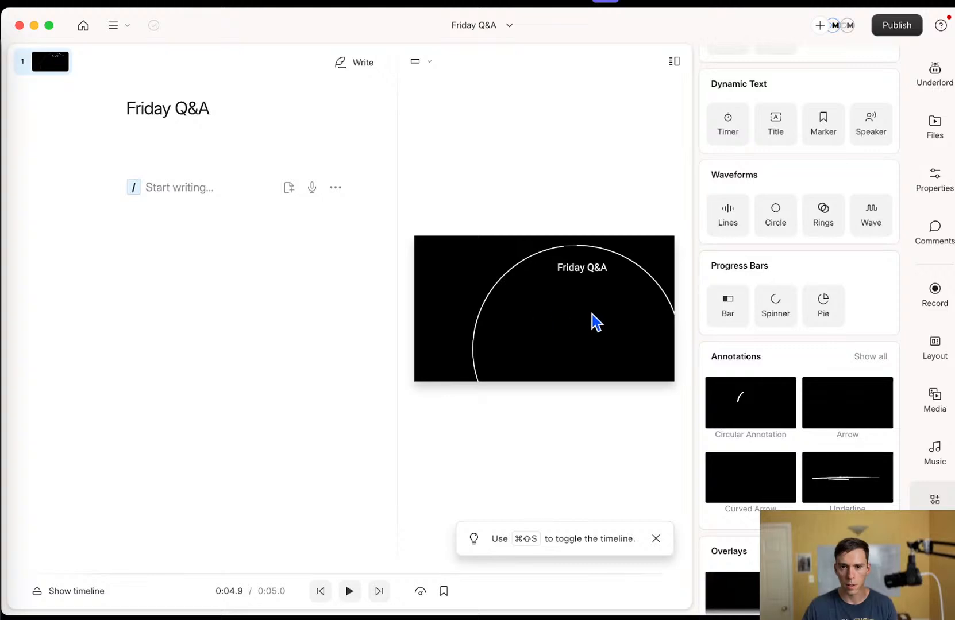
- Shrink the spinner to fit inside the canvas beside the title text and replay the scene from the start
left_click_drag(574, 359, 534, 351)
left_click_drag(444, 331, 507, 314)
left_click_drag(560, 351, 518, 328)
left_click(322, 592)
left_click(345, 594)
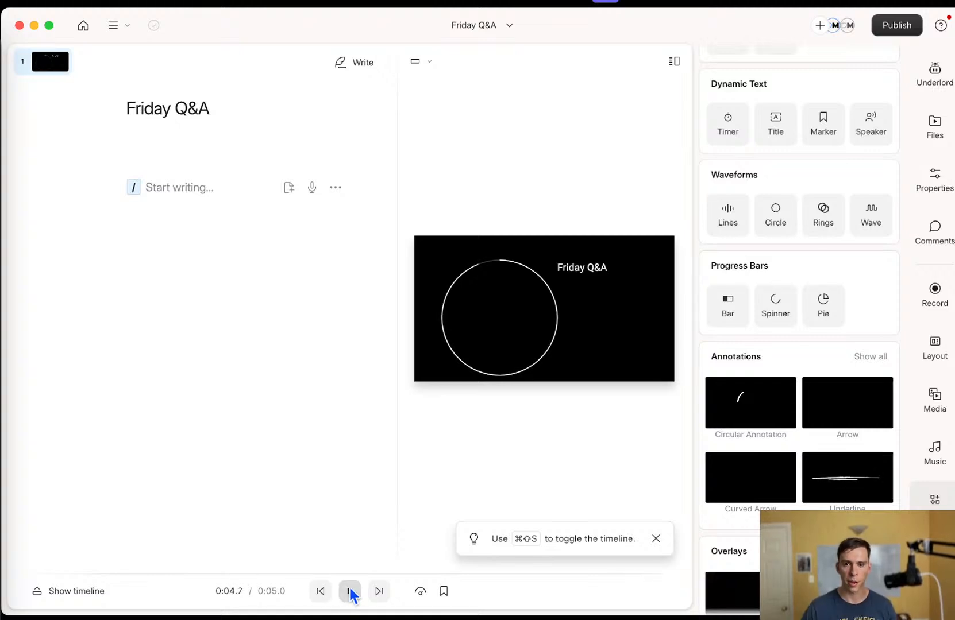
- Try a Pie progress bar beside the spinner, then delete it and select the spinner
left_click(823, 305)
left_click_drag(568, 361, 636, 322)
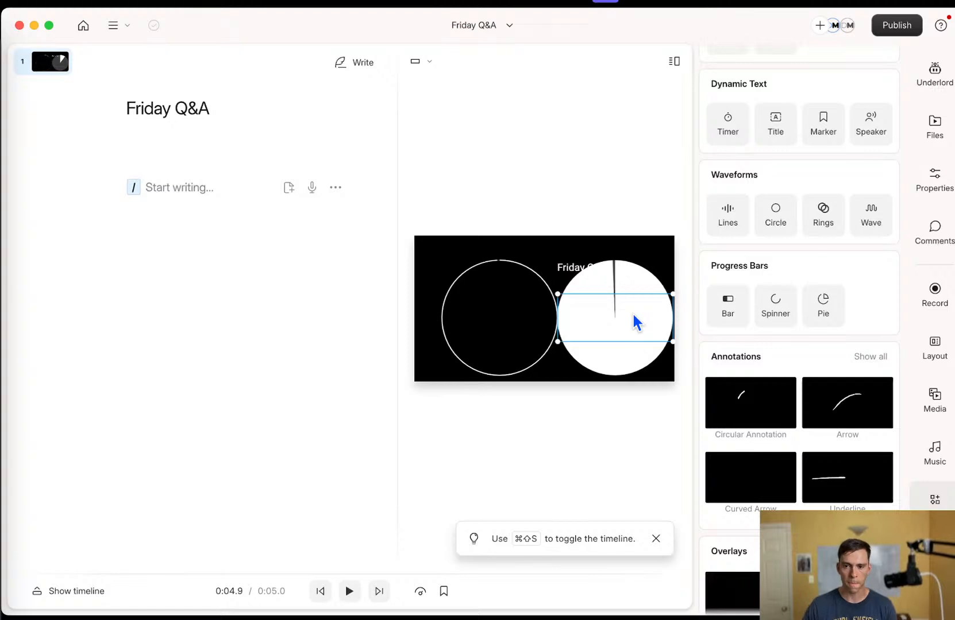
key("Delete")
left_click(513, 313)
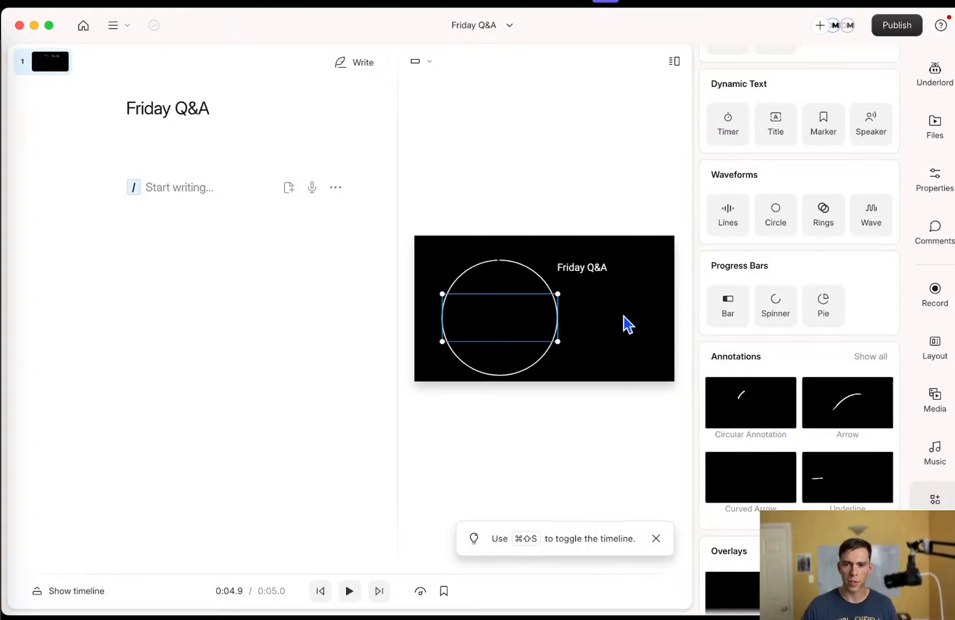
- Show the full collection of annotation elements, including arrows, underlines and doodle backgrounds
scroll(816, 437, "down", 1)
scroll(813, 434, "down", 4)
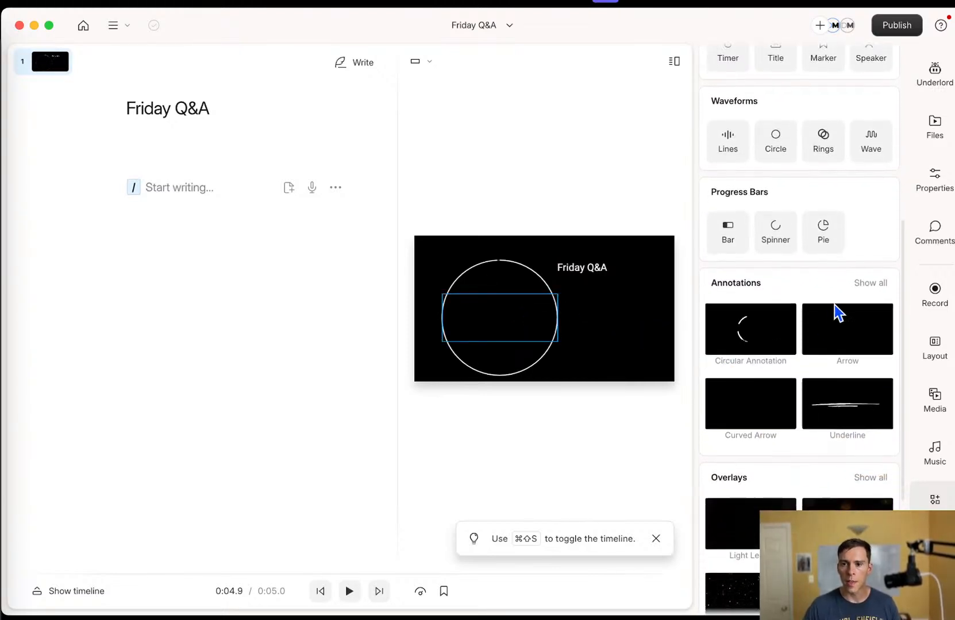
left_click(864, 284)
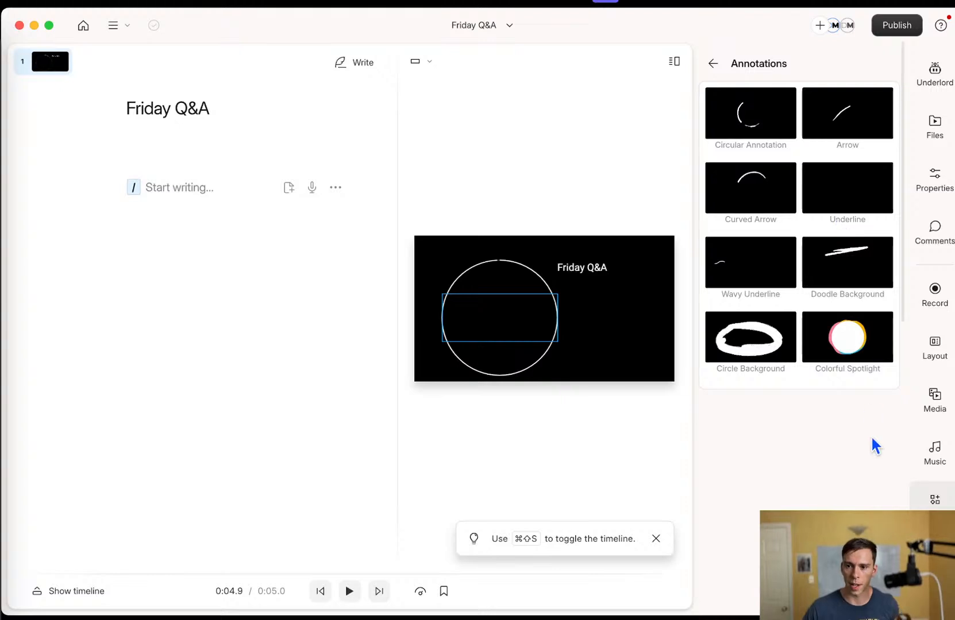
- Browse the overlay and frame elements, view the full frames collection, and glance at the available scene layouts
left_click(714, 64)
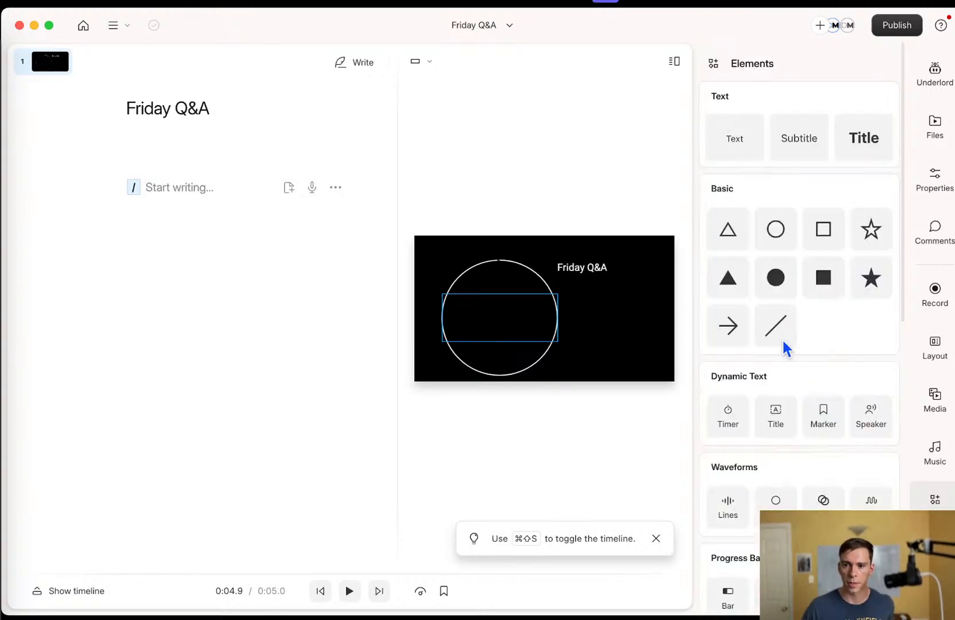
scroll(864, 466, "down", 10)
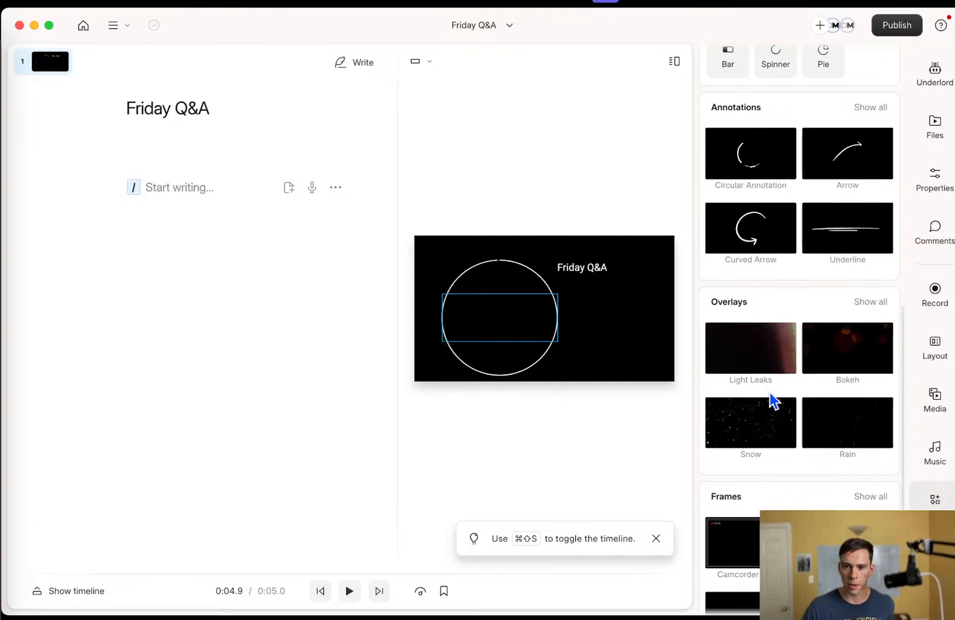
scroll(848, 362, "down", 2)
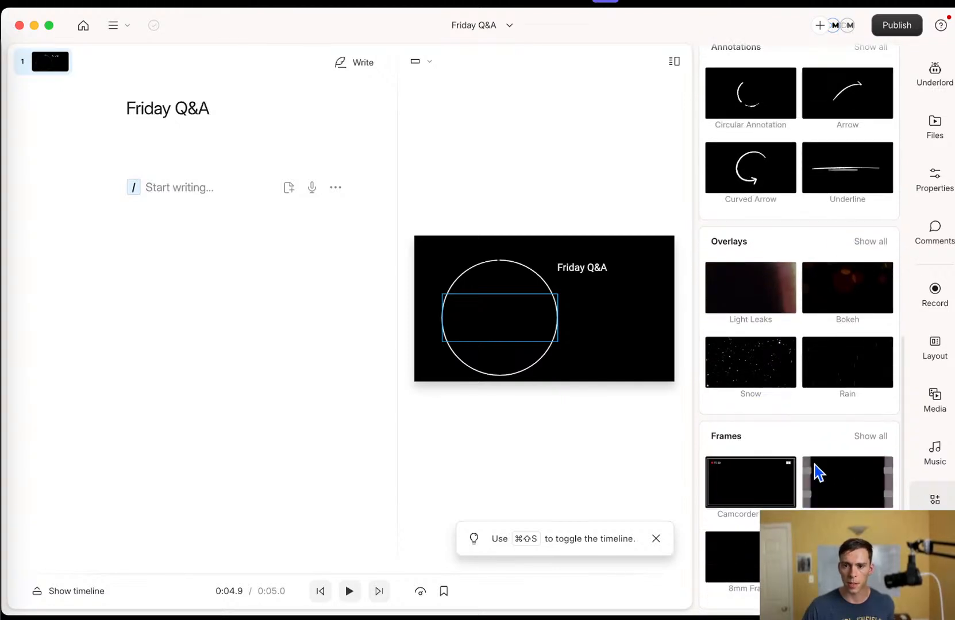
left_click(870, 437)
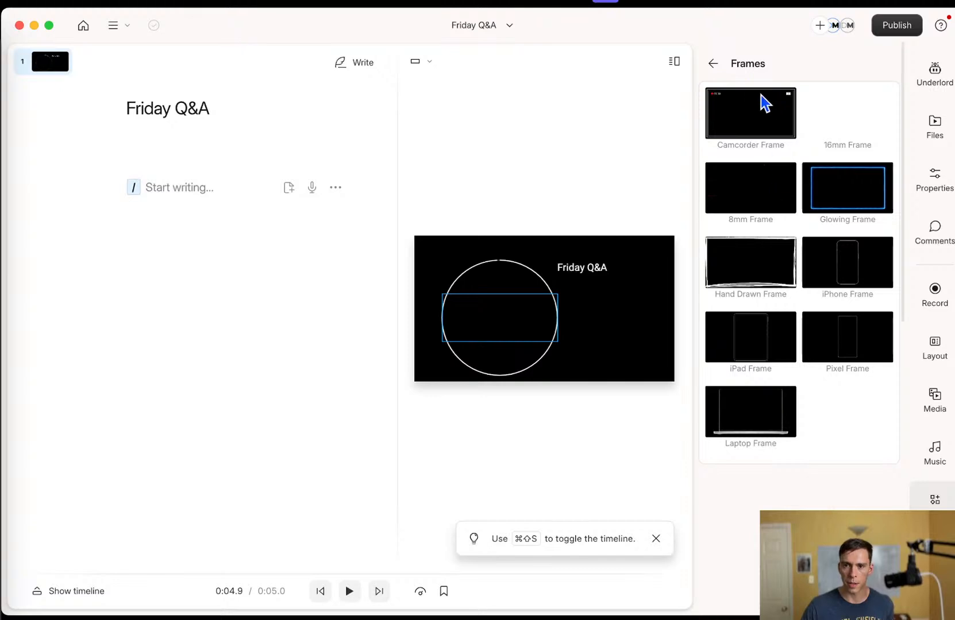
left_click(713, 63)
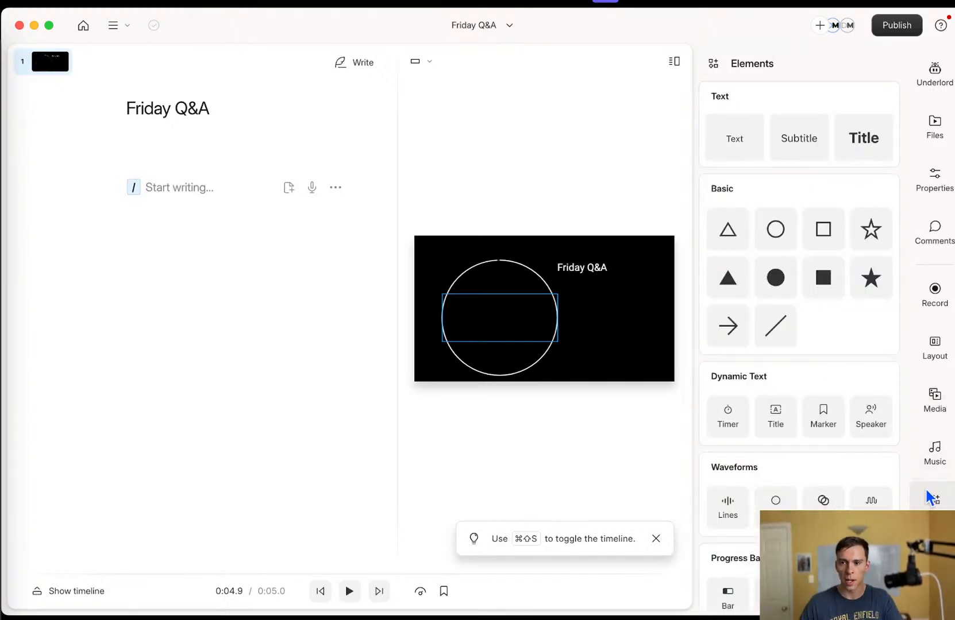
left_click(933, 349)
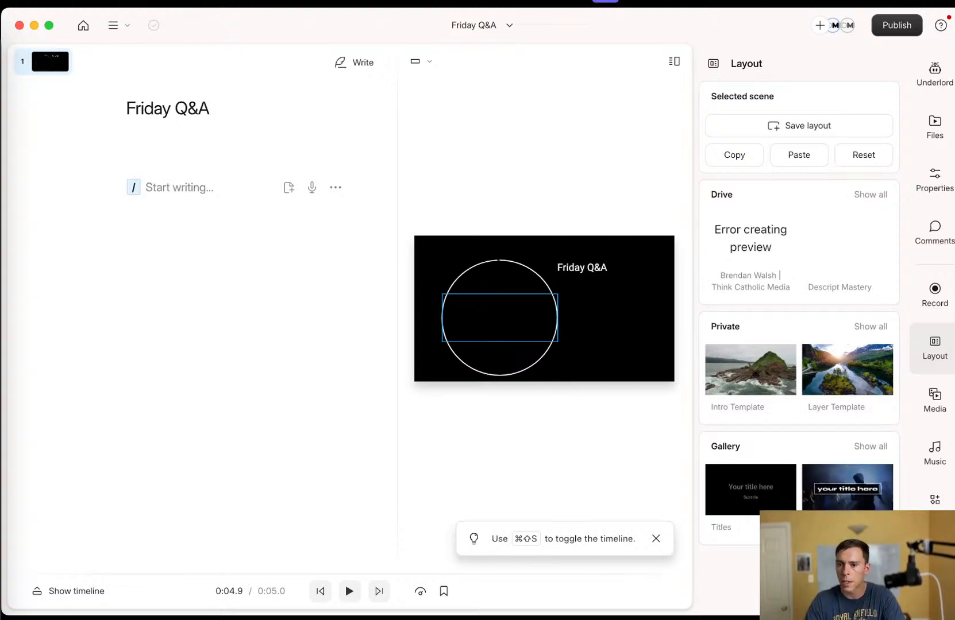
left_click(938, 498)
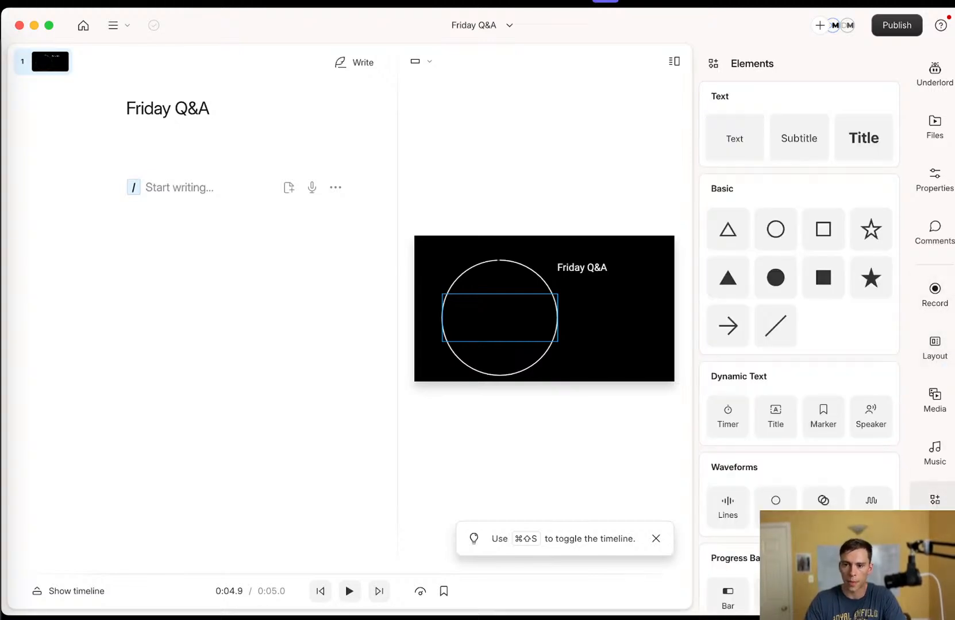
- Look through the available caption styles, from Typewriter and Karaoke classic to Circle waveform and Mono
scroll(830, 477, "down", 10)
left_click(935, 551)
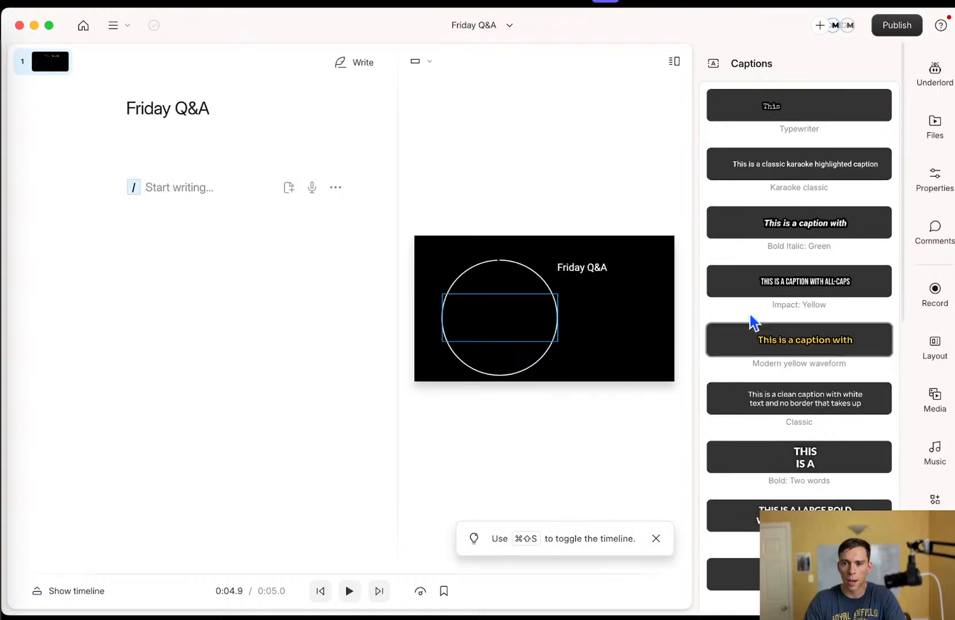
scroll(798, 448, "down", 10)
scroll(798, 448, "up", 8)
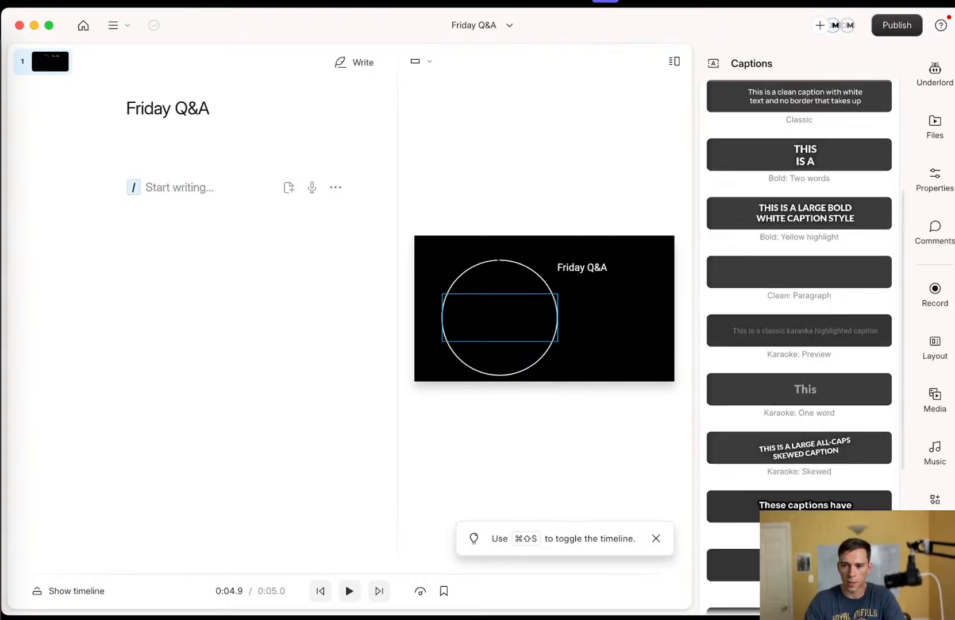
scroll(803, 390, "down", 10)
scroll(803, 390, "up", 11)
scroll(805, 389, "down", 11)
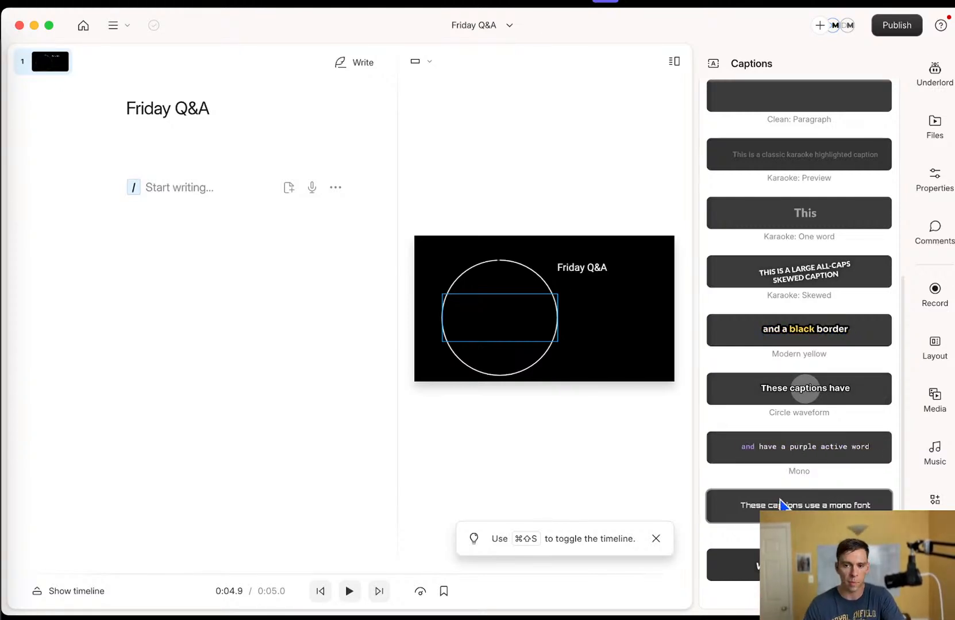
- Apply the Mono caption style to the scene and dismiss the timeline shortcut tip
left_click(809, 453)
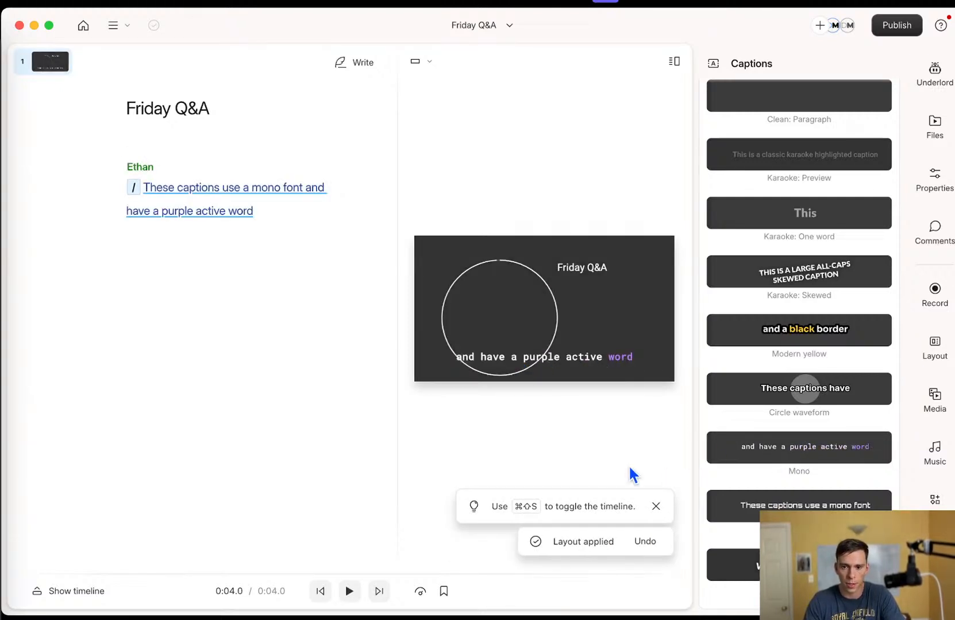
left_click(656, 538)
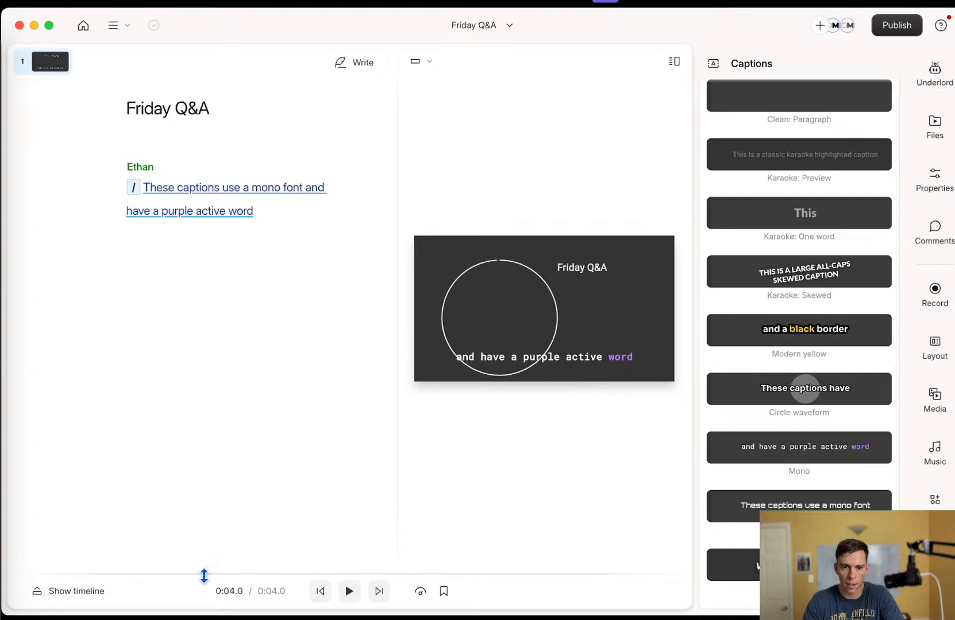
- Show the timeline with the playhead at about 0:01.3 and make the timeline area taller
left_click(51, 592)
left_click(256, 504)
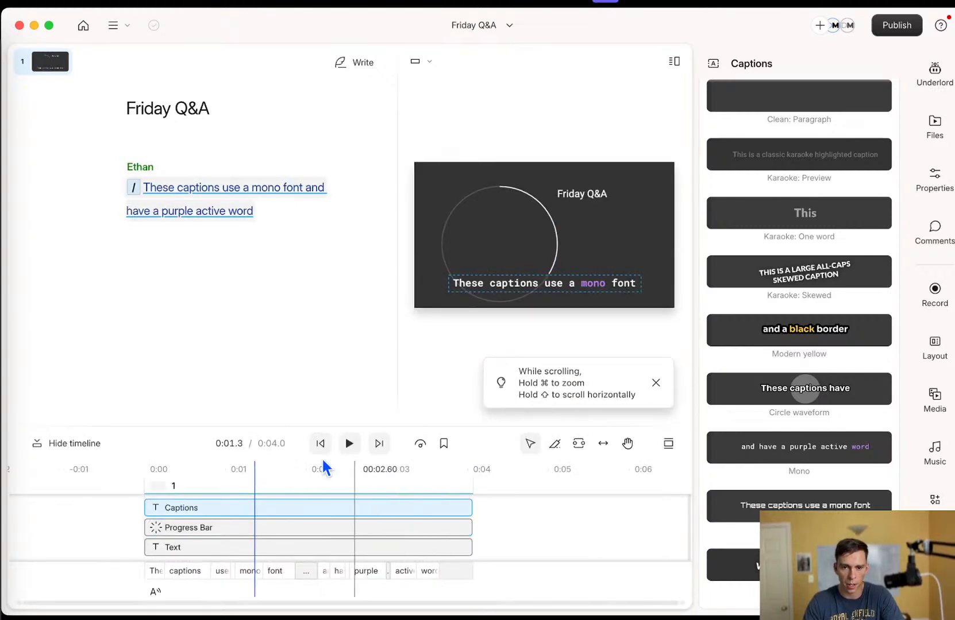
left_click_drag(294, 427, 301, 320)
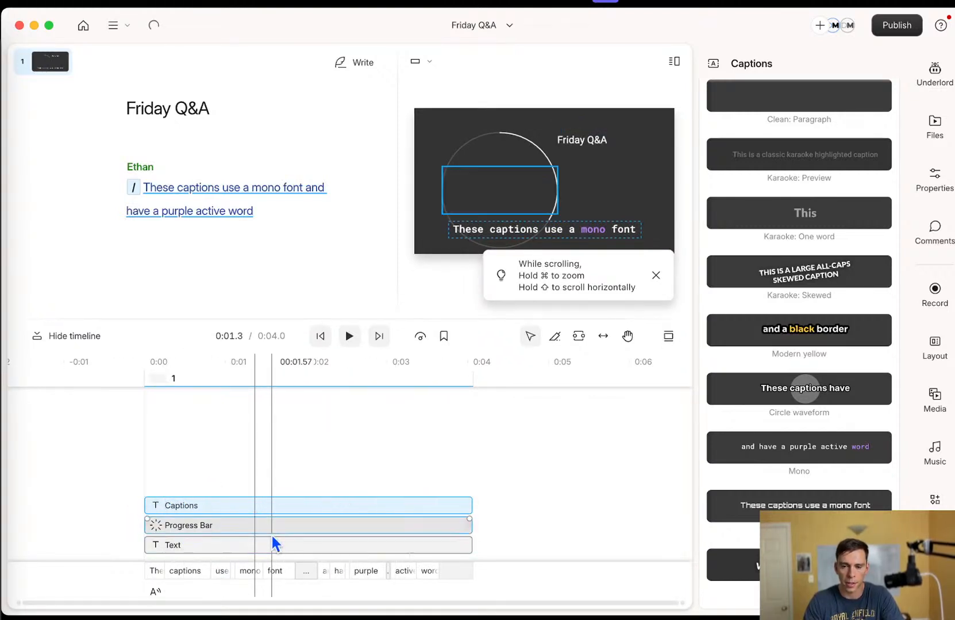
- Try the Large display size for the timeline tracks and zoom the timeline in and out
left_click(664, 340)
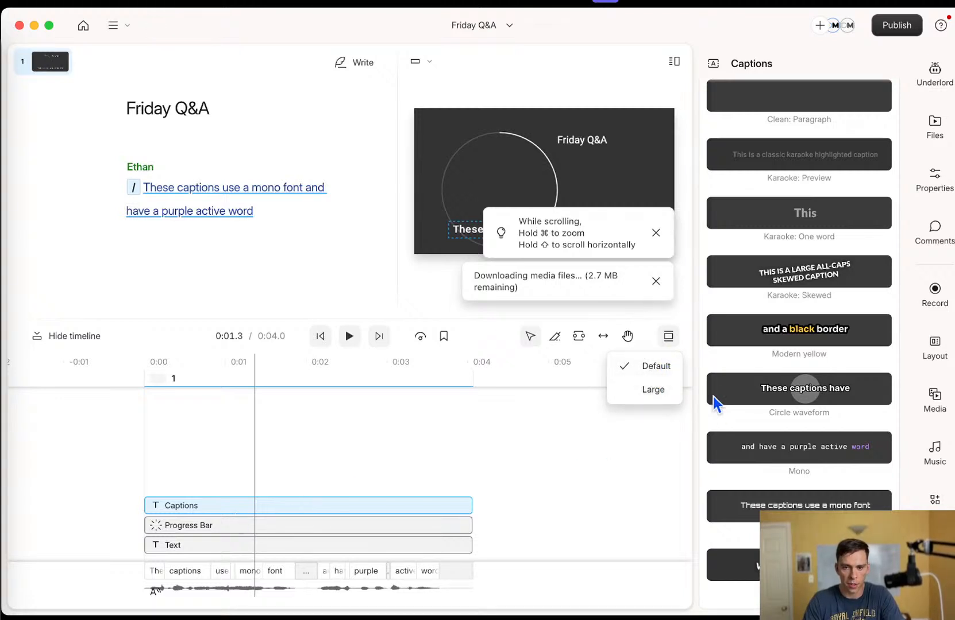
left_click(650, 394)
left_click(667, 338)
left_click(654, 391)
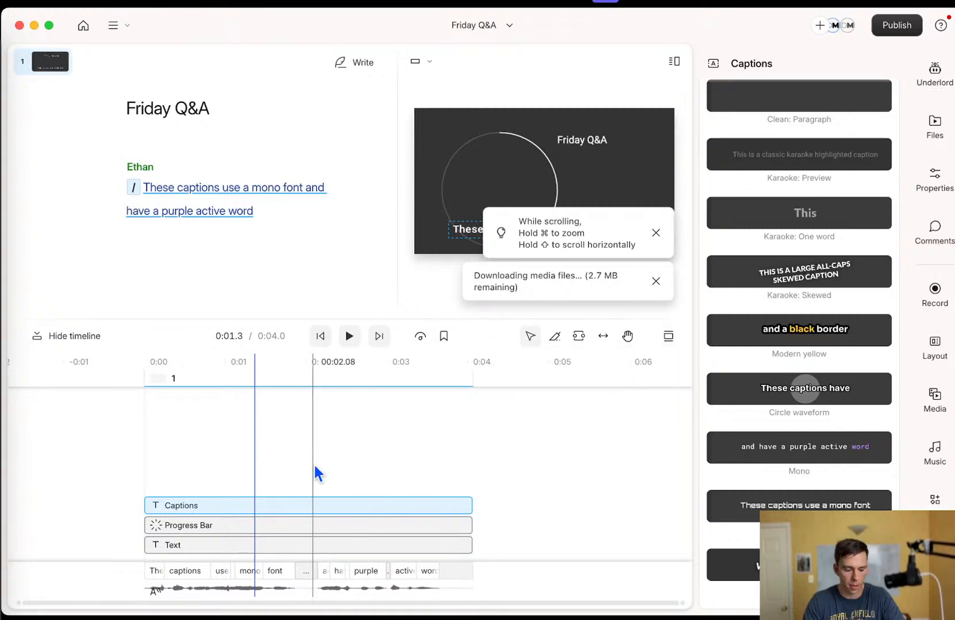
scroll(309, 474, "up", 5)
scroll(309, 480, "down", 5)
left_click(661, 338)
left_click(650, 388)
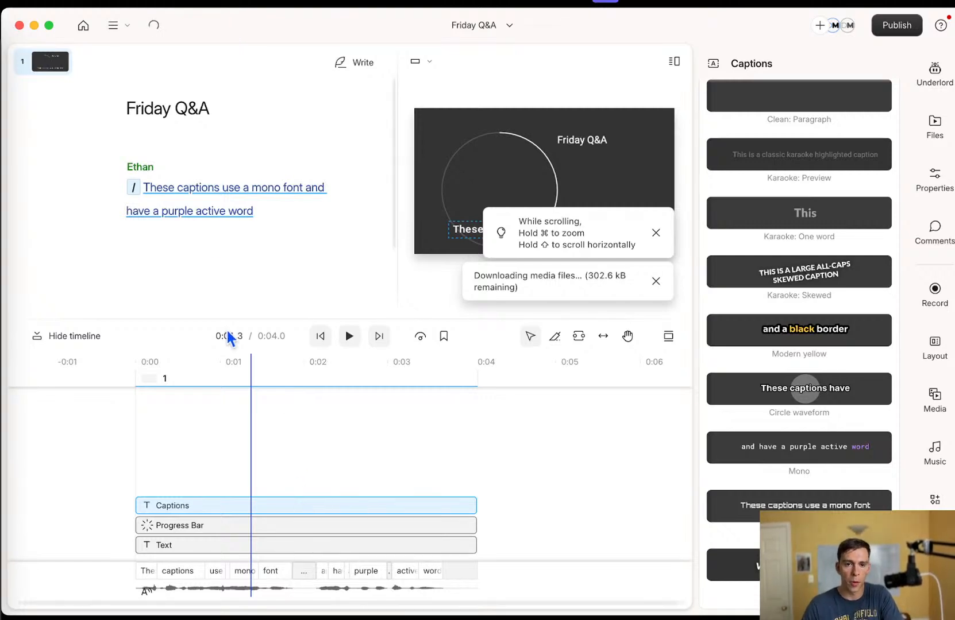
- Adjust the timeline height to leave more room for the canvas, and dismiss the scrolling tip and download notice
left_click_drag(227, 317, 298, 286)
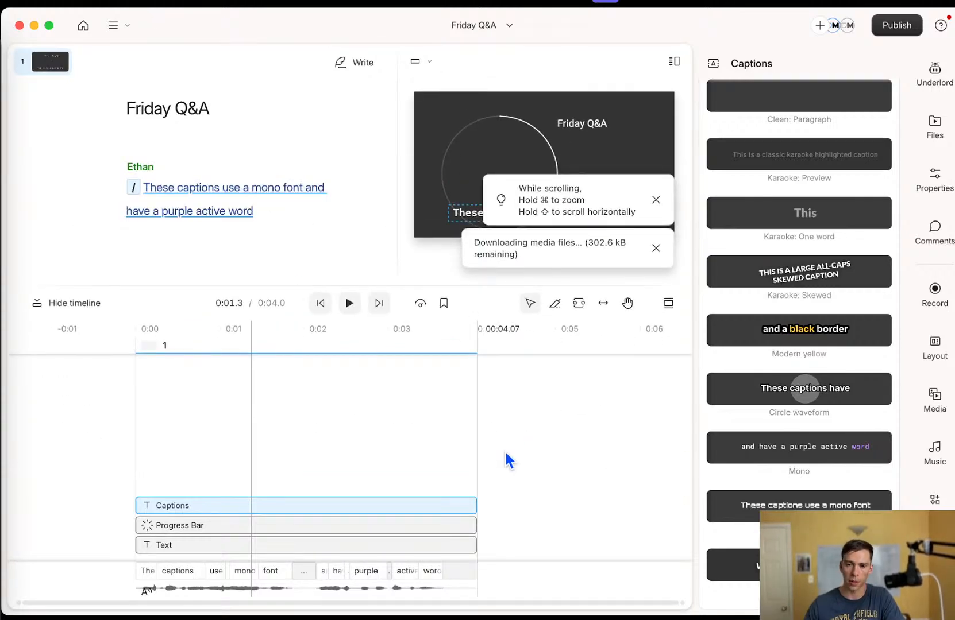
left_click_drag(252, 284, 608, 386)
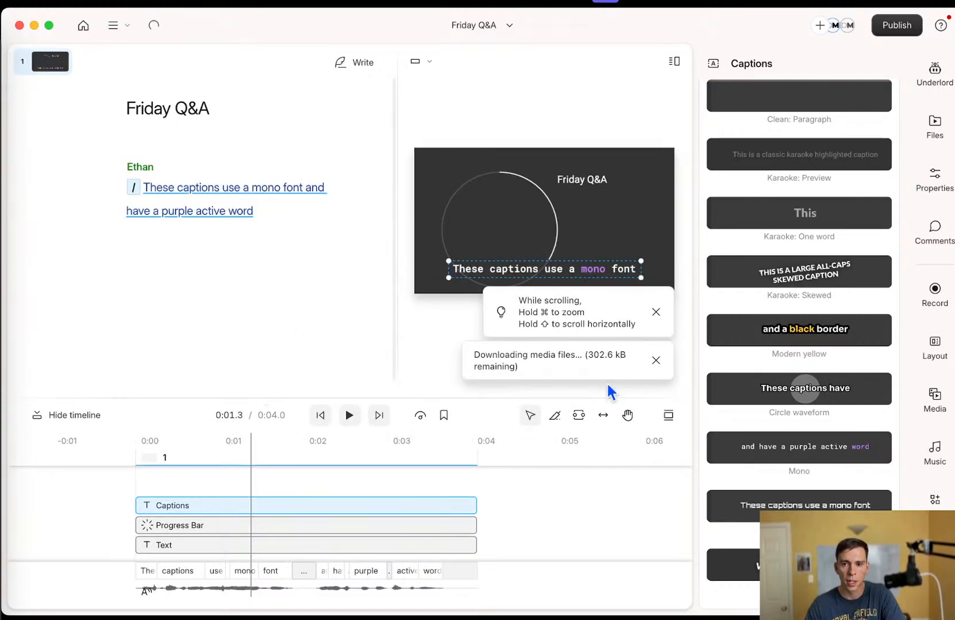
left_click(655, 360)
left_click(655, 360)
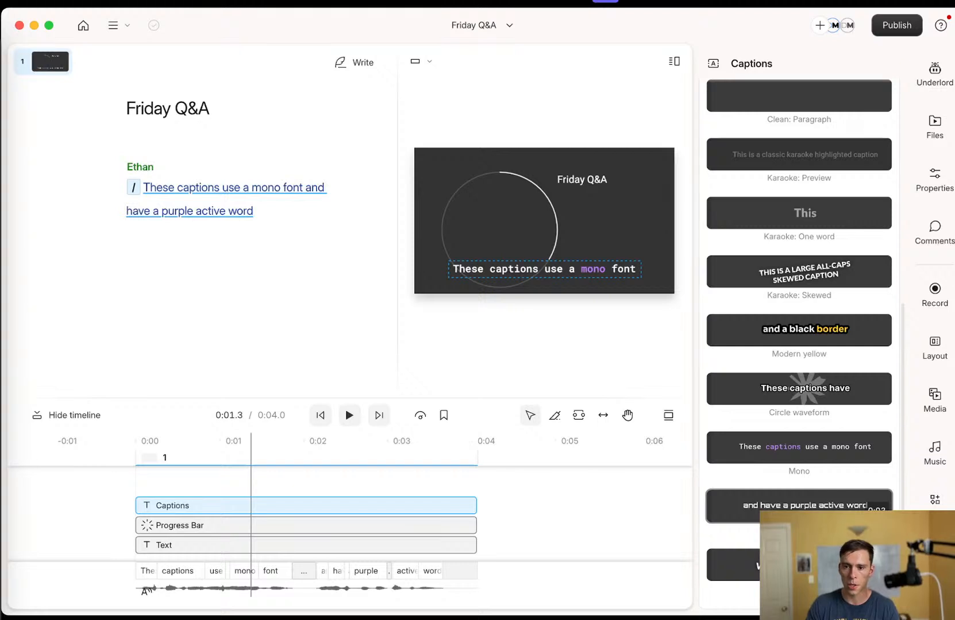
- Apply the caption style listed just below Mono, select the captions on the canvas and play the scene
left_click(799, 506)
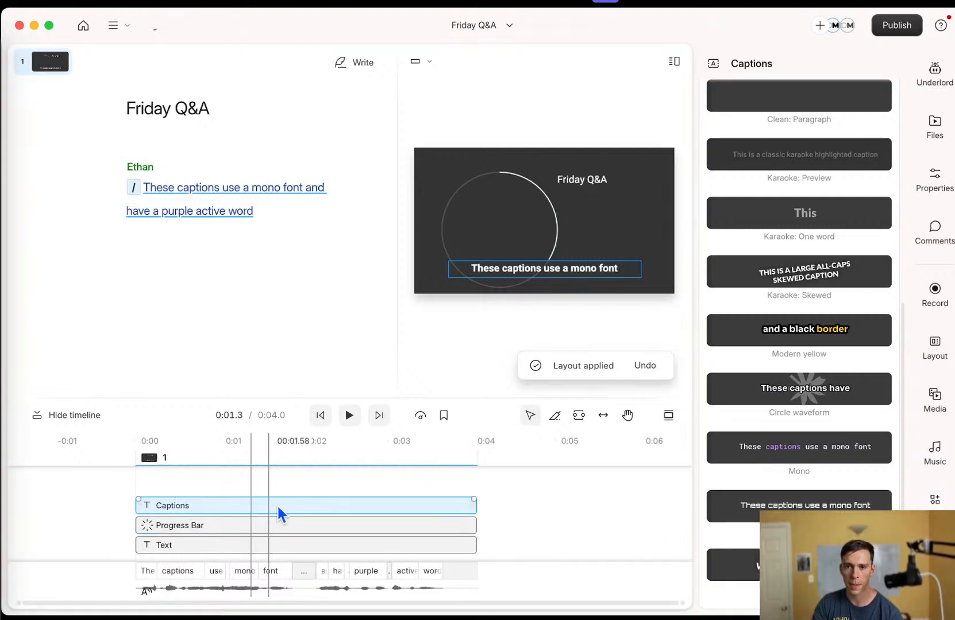
scroll(801, 505, "up", 5)
scroll(802, 504, "up", 3)
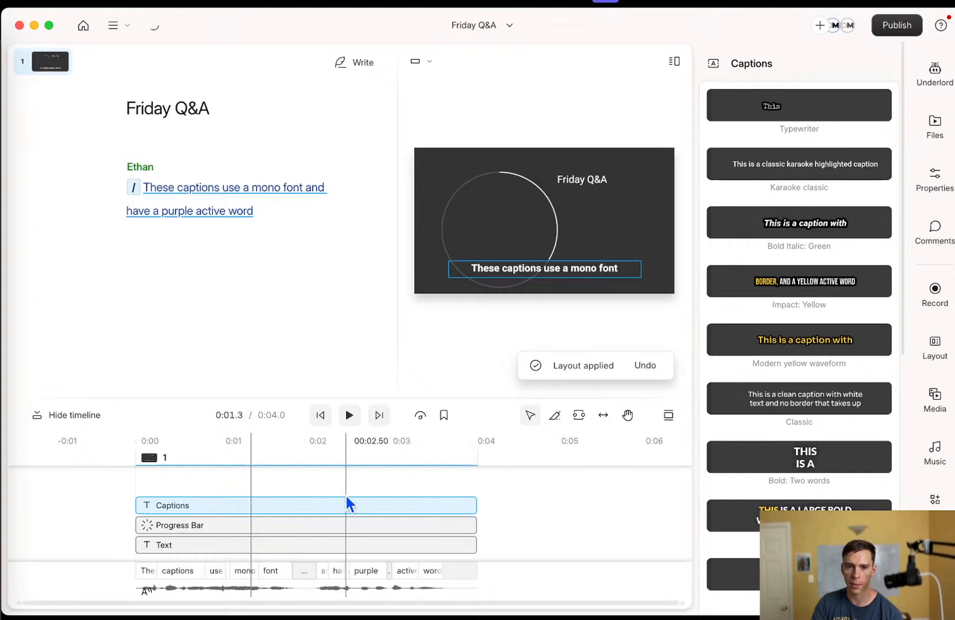
left_click(548, 267)
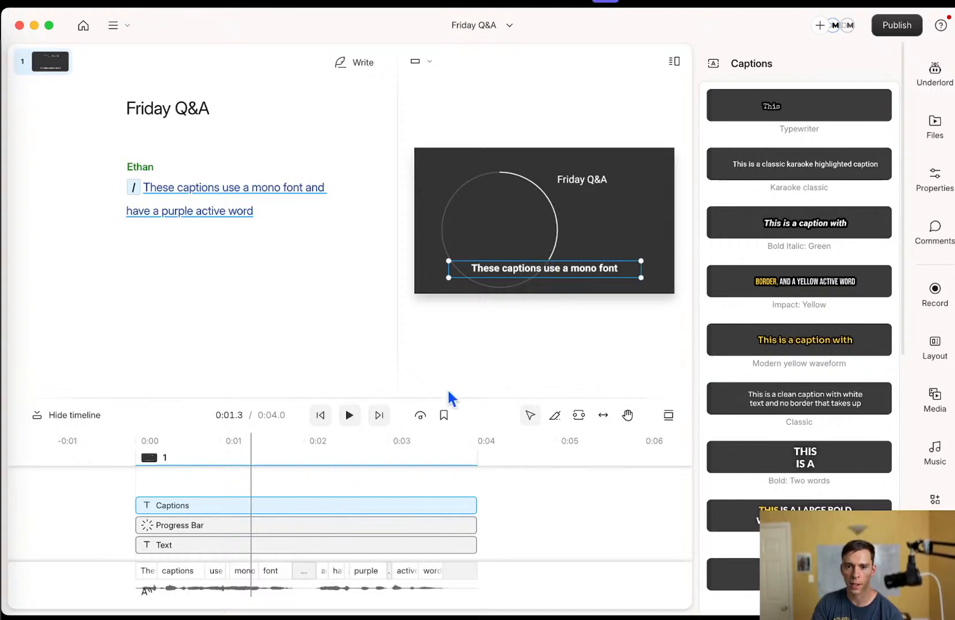
left_click(349, 415)
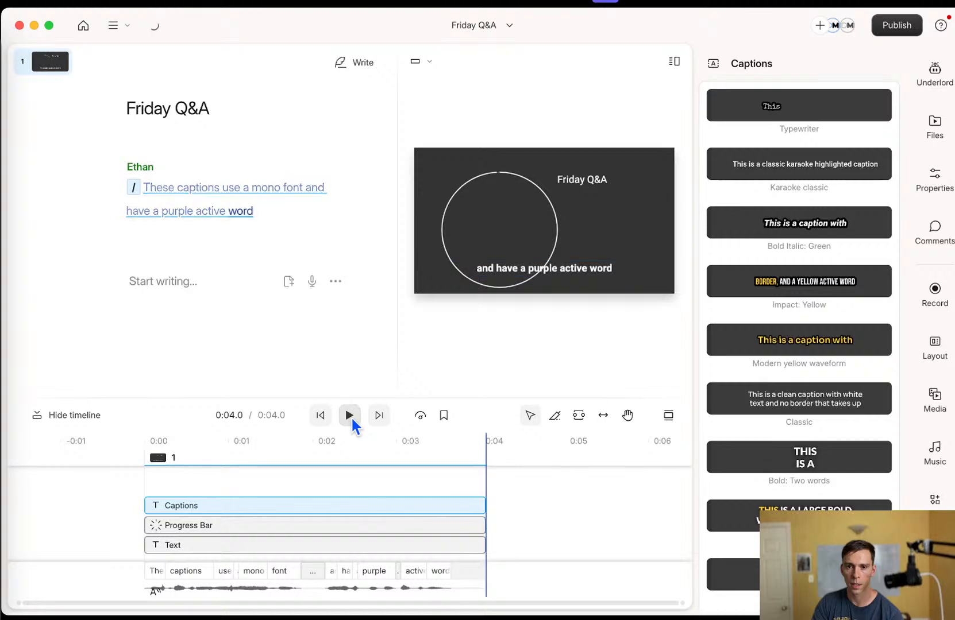
- Review the caption styles once more, close them, and extend the timeline area upward
scroll(831, 472, "down", 10)
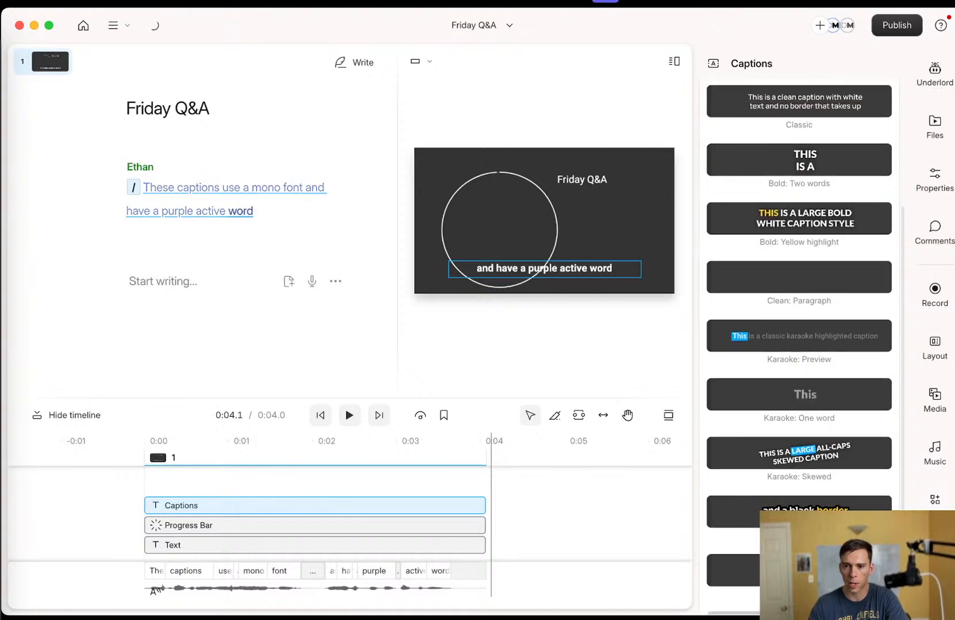
scroll(811, 442, "up", 5)
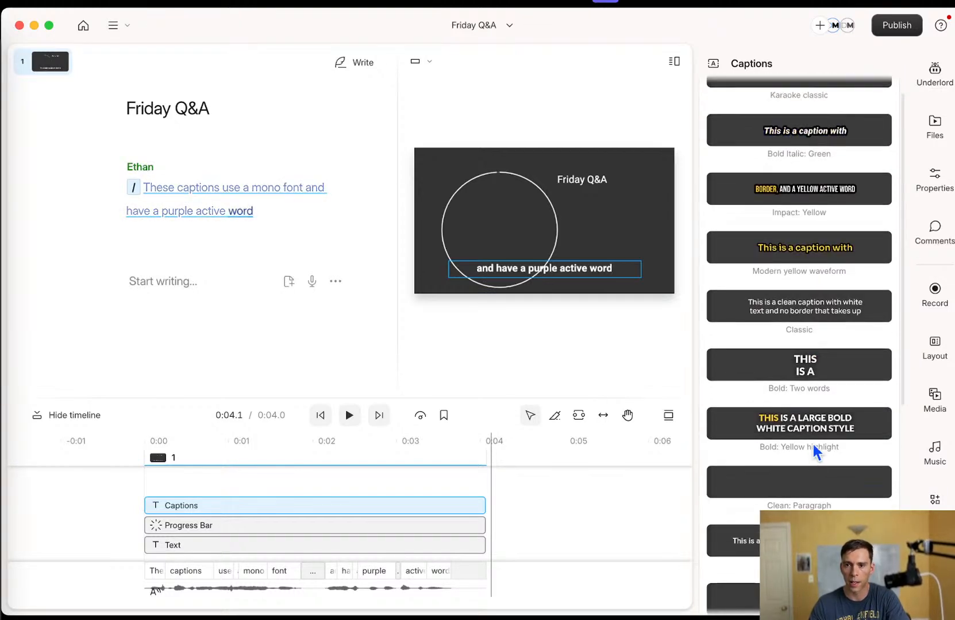
left_click(934, 554)
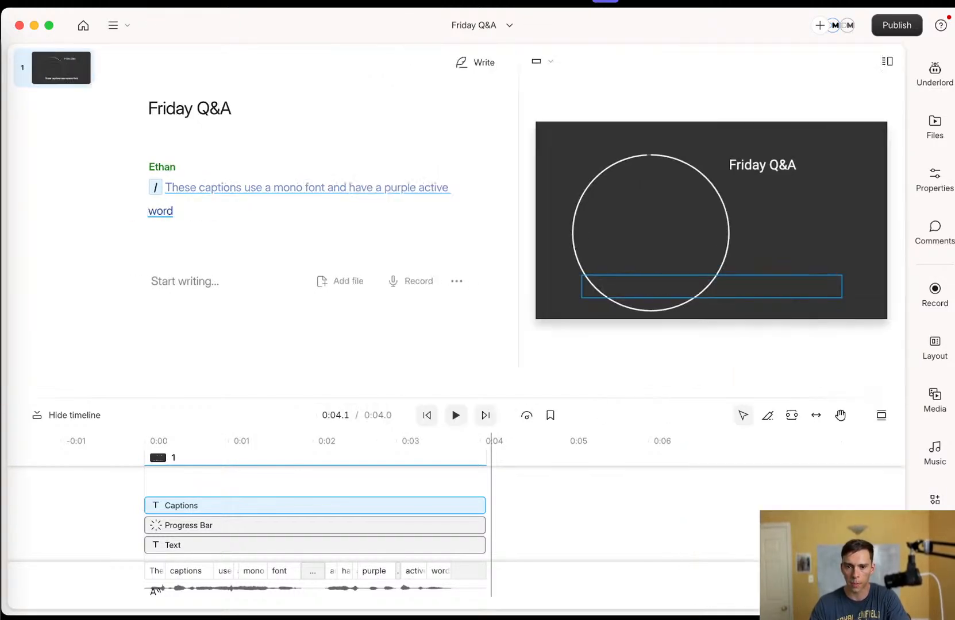
left_click_drag(373, 399, 402, 339)
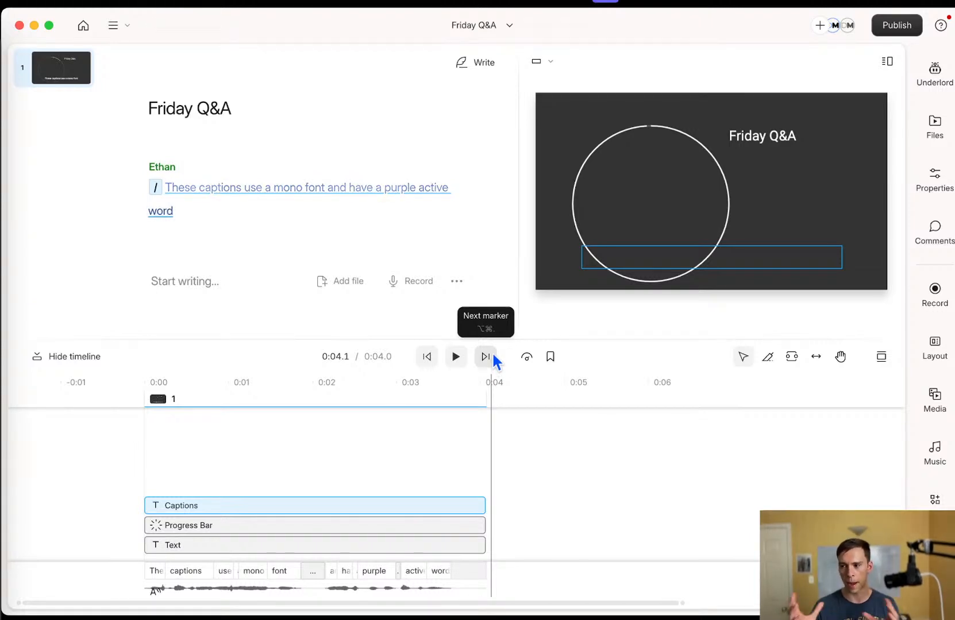
- Check the playback speed options from 0.5x to 3x and the project's marker list, leaving both unchanged
left_click(526, 362)
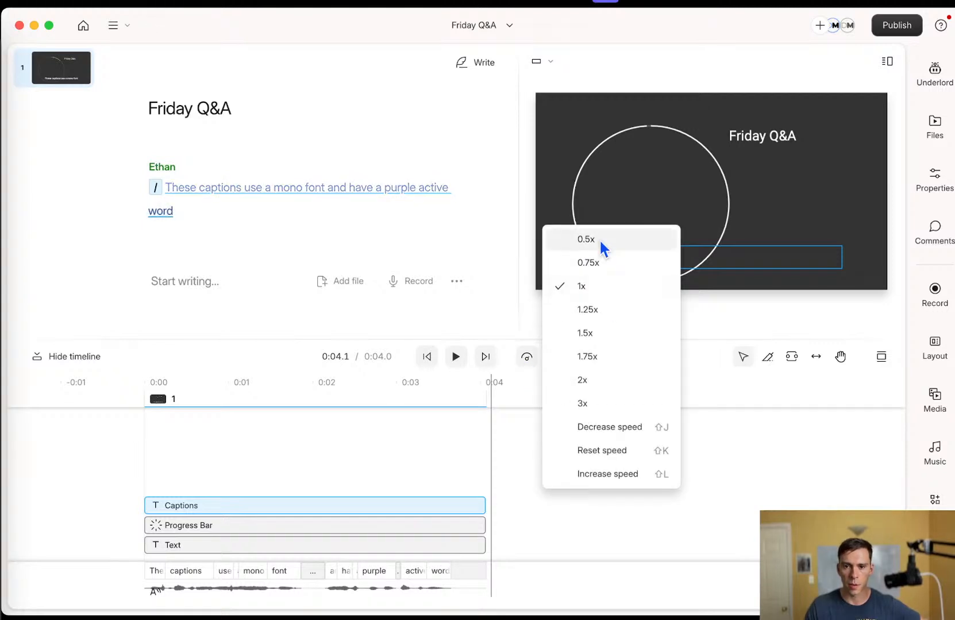
left_click(525, 359)
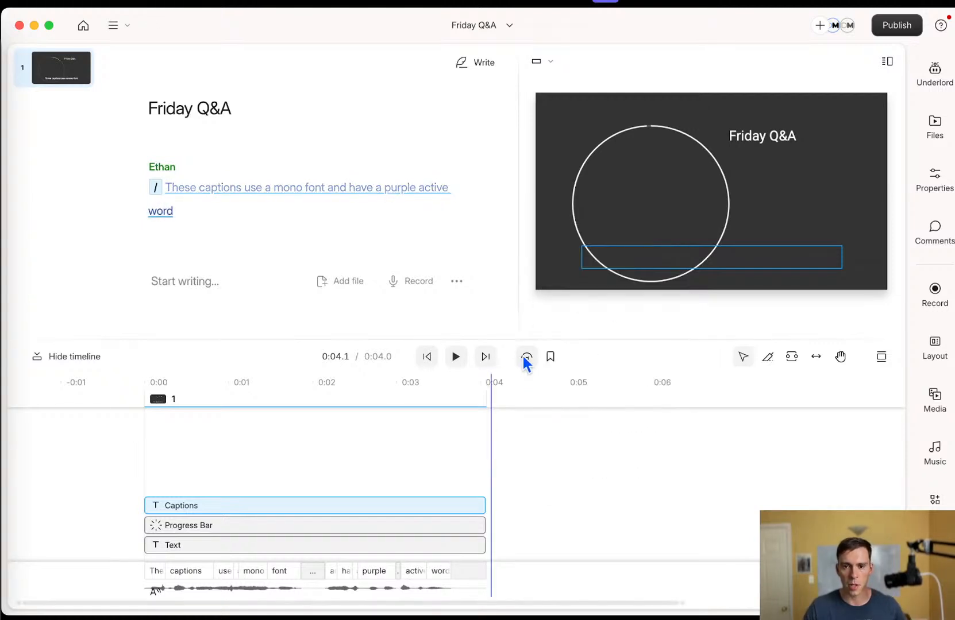
left_click(551, 358)
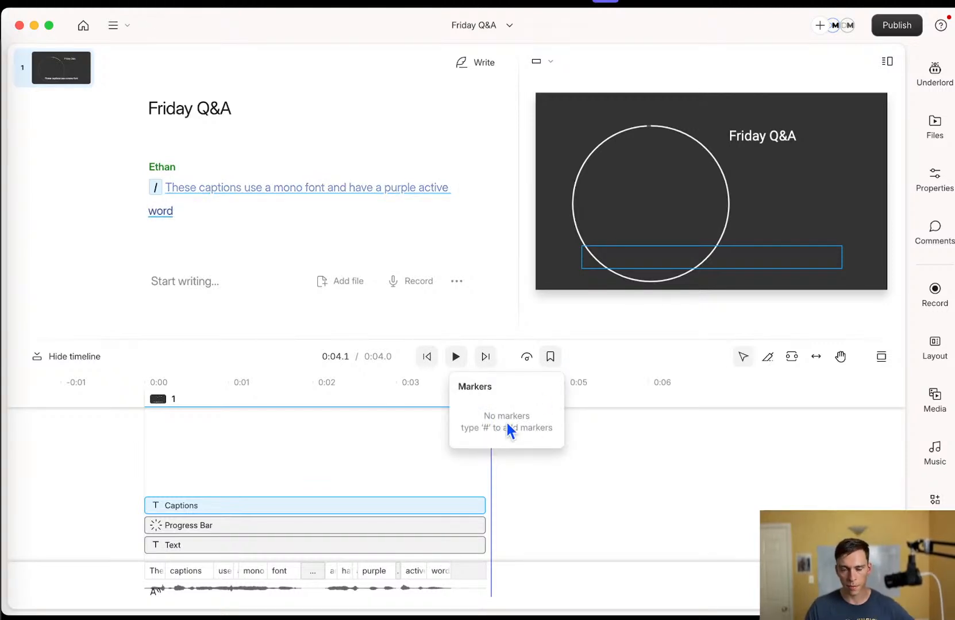
left_click(552, 355)
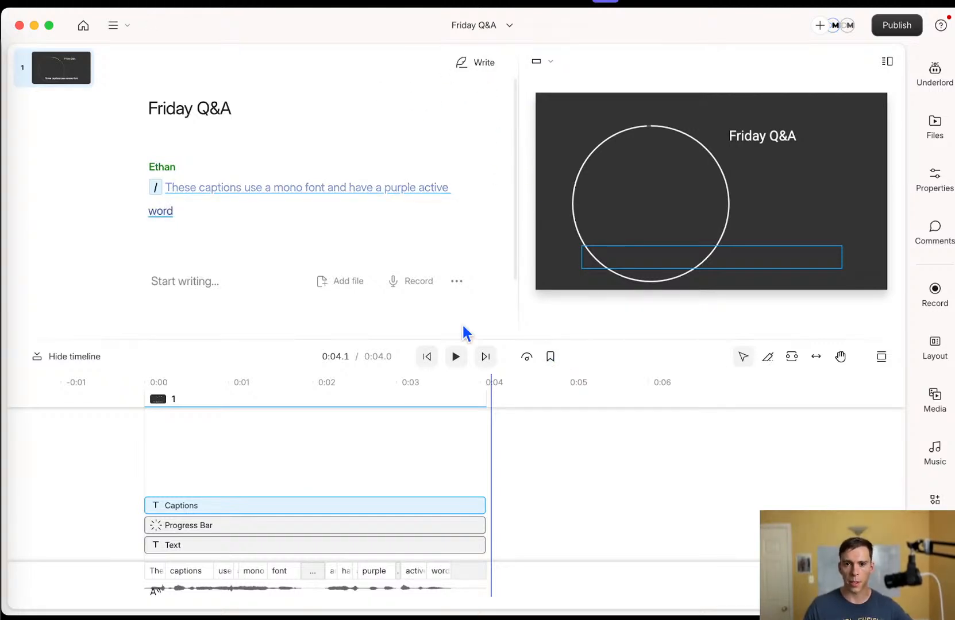
left_click(550, 359)
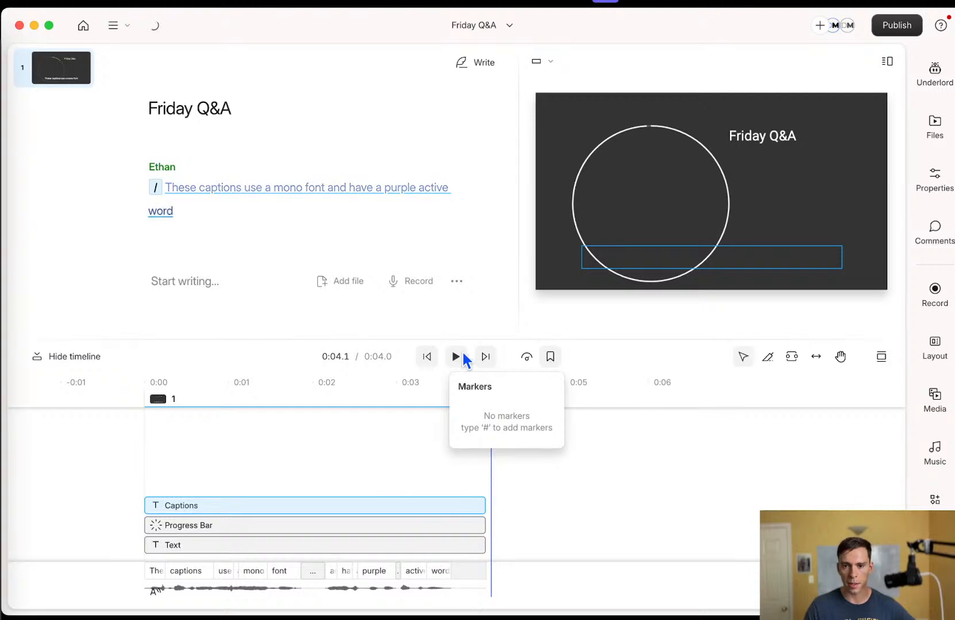
left_click(609, 341)
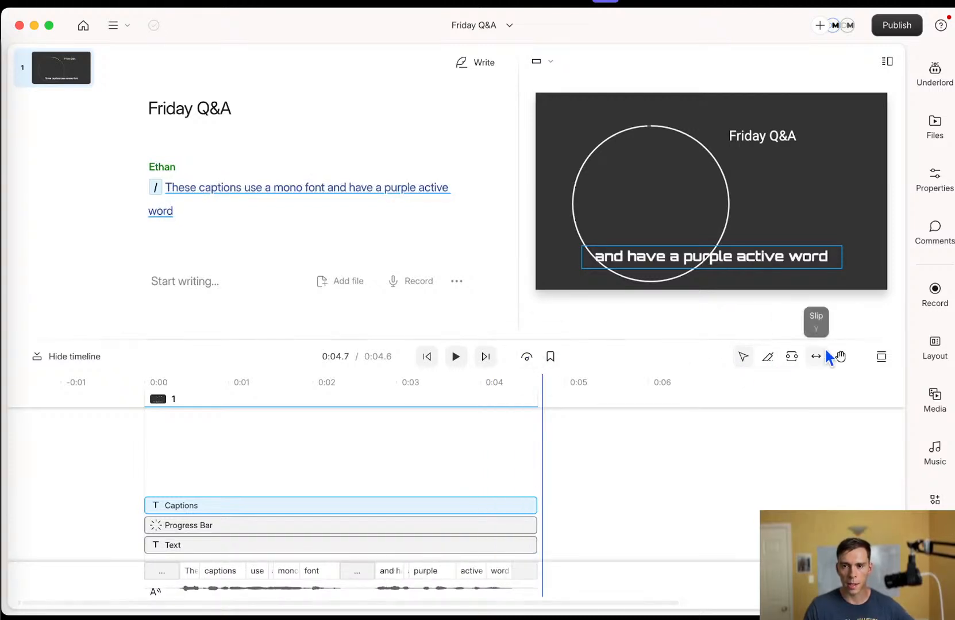
- Switch the timeline display size to Large and back to Default
left_click(887, 359)
left_click(867, 407)
left_click(879, 359)
left_click(862, 390)
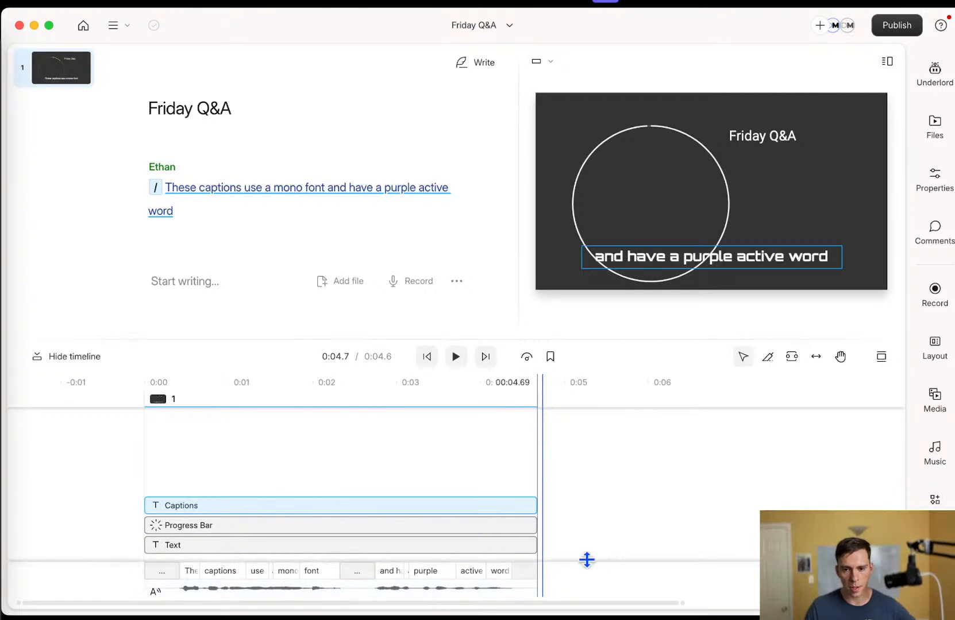
- Select the progress bar and caption layers in the timeline, clear the selection, and move the playhead to the composition's end
left_click(405, 543)
left_click(209, 515)
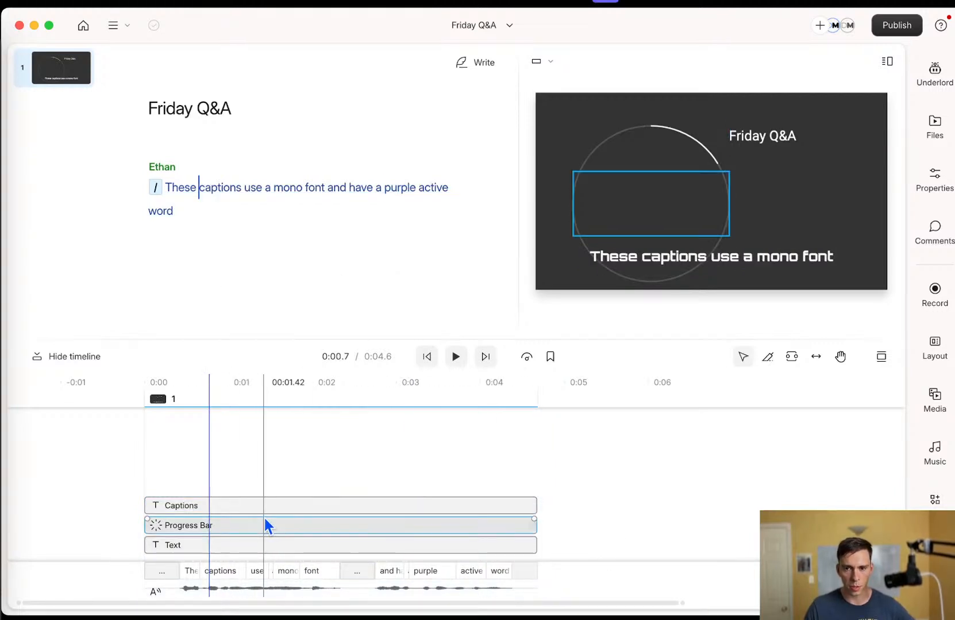
left_click(264, 518)
left_click(264, 510)
left_click(728, 441)
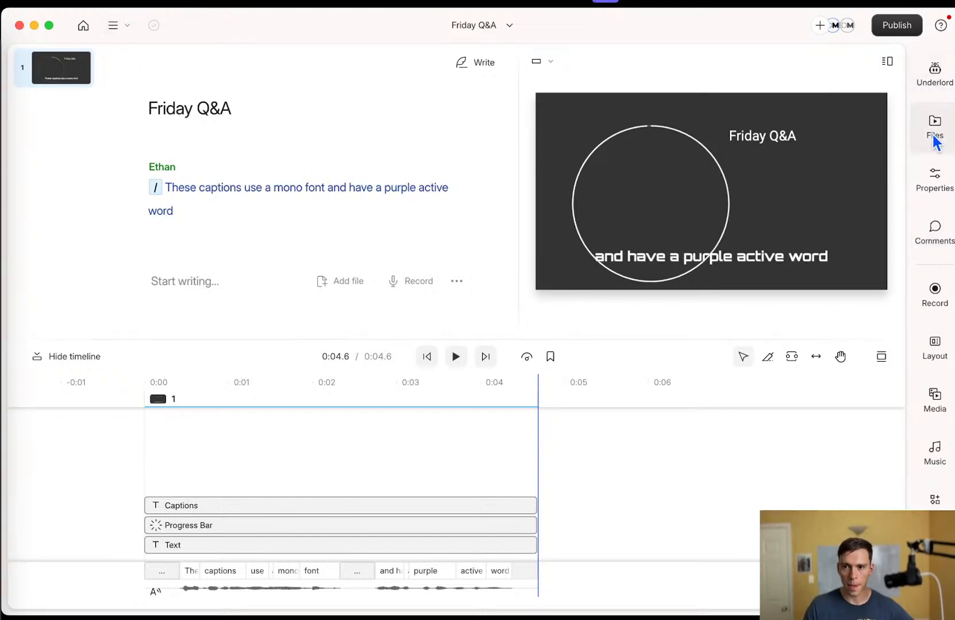
- Leave the editor to view the Demonstration Projects folder and the full project list, and reopen Friday Q&A
left_click(119, 26)
left_click(81, 27)
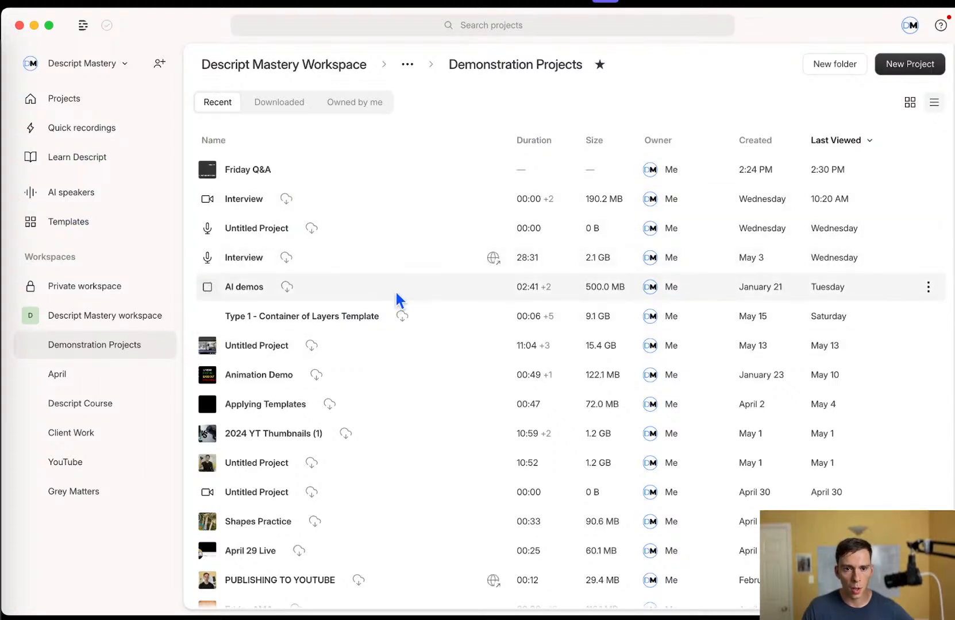
left_click(50, 101)
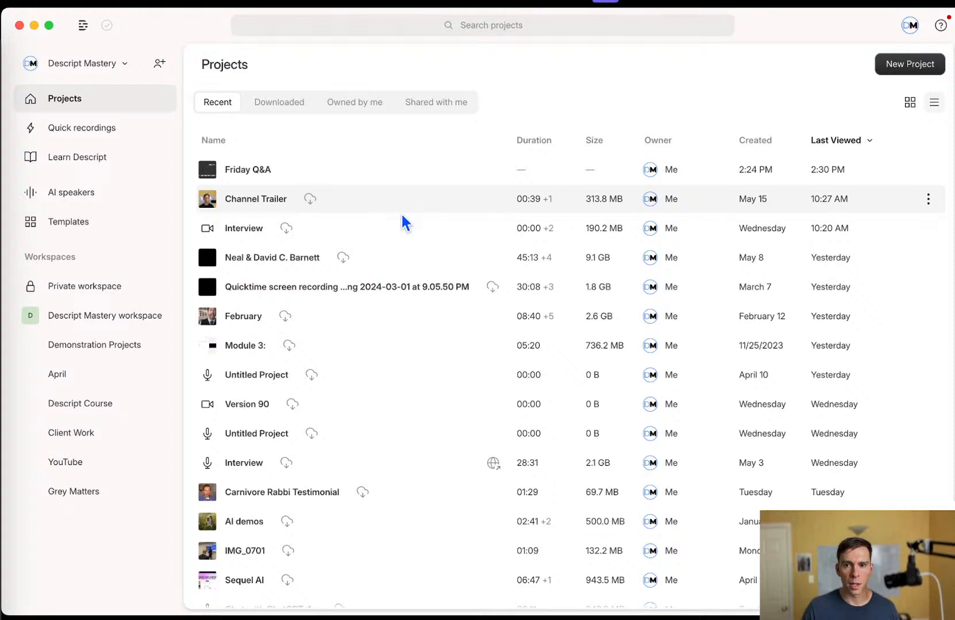
left_click(274, 173)
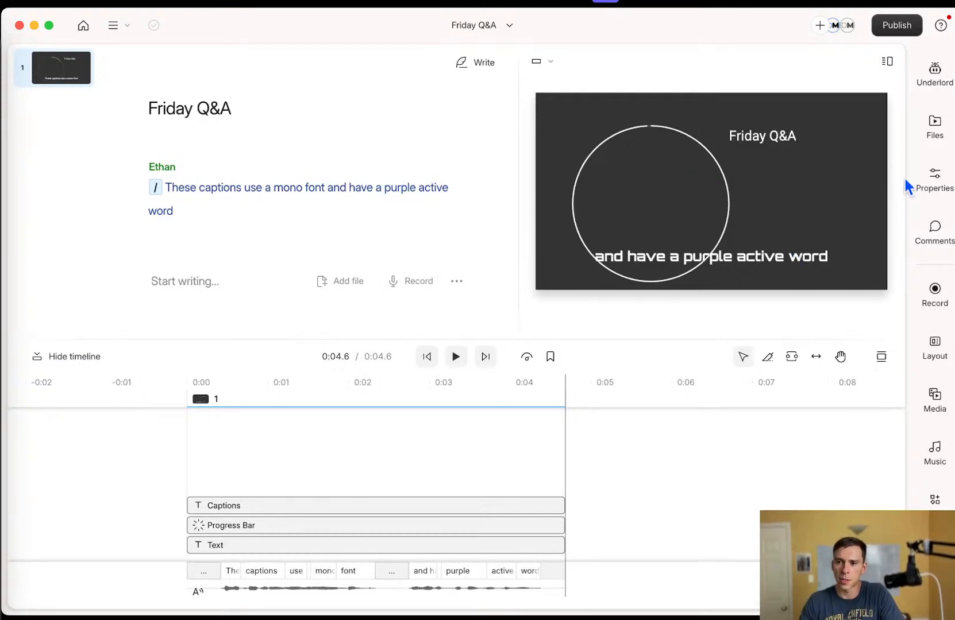
- Record a short Camera clip with the FaceTime HD Camera, moving its preview to the middle of the screen, and stop recording
left_click(926, 293)
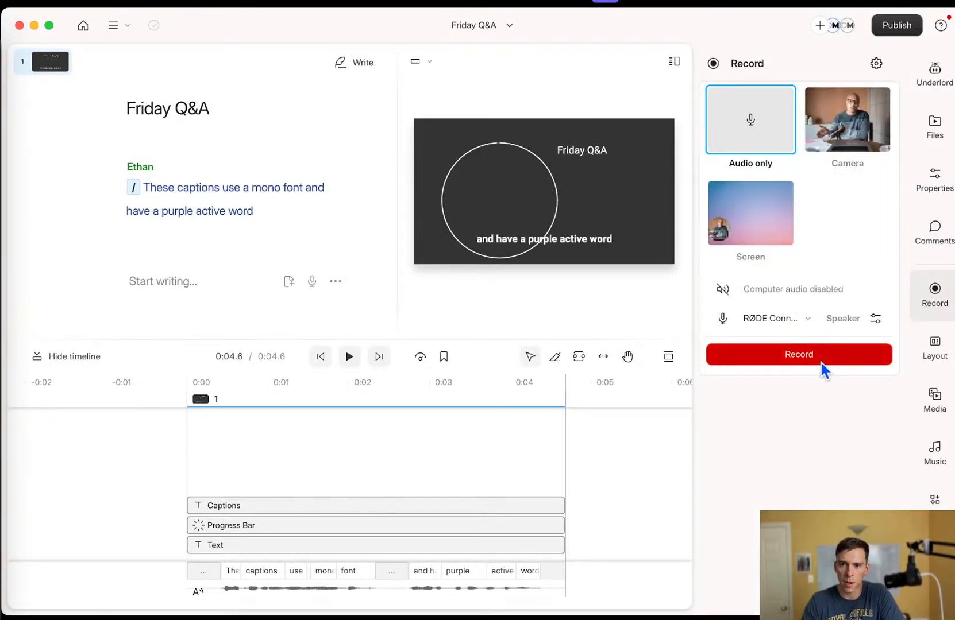
left_click(840, 139)
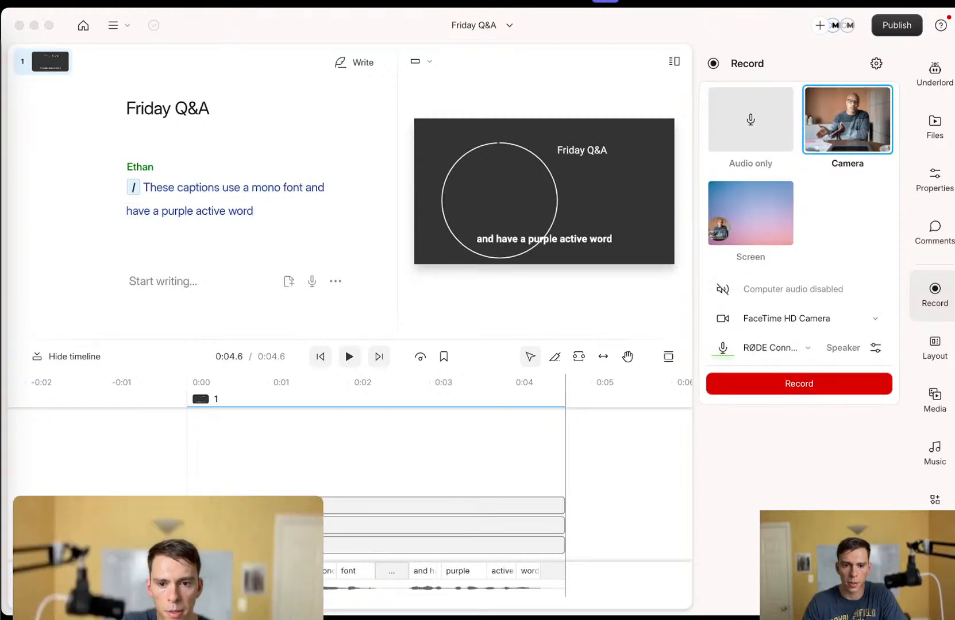
left_click(799, 384)
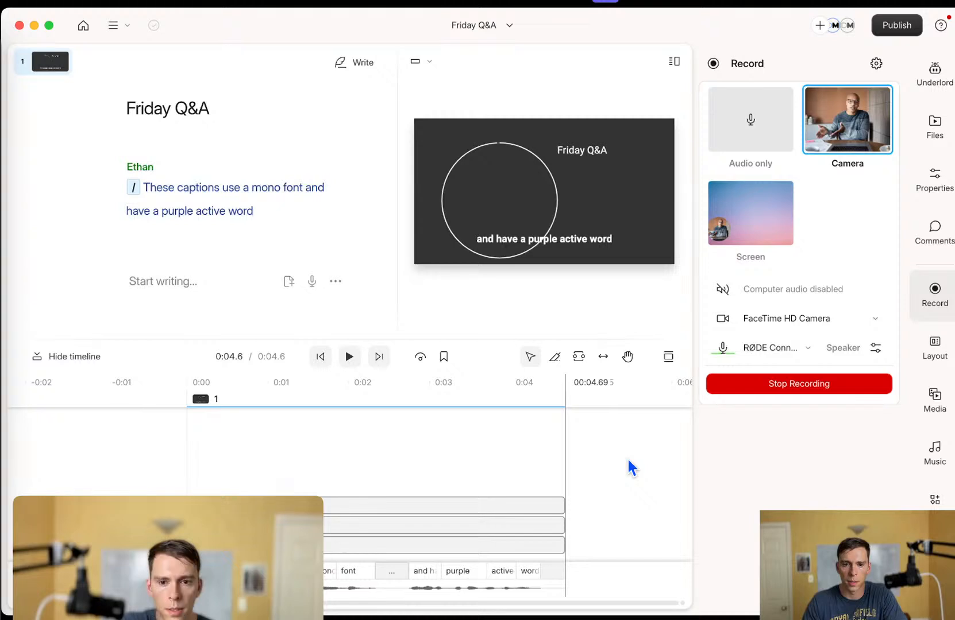
left_click_drag(207, 545, 447, 292)
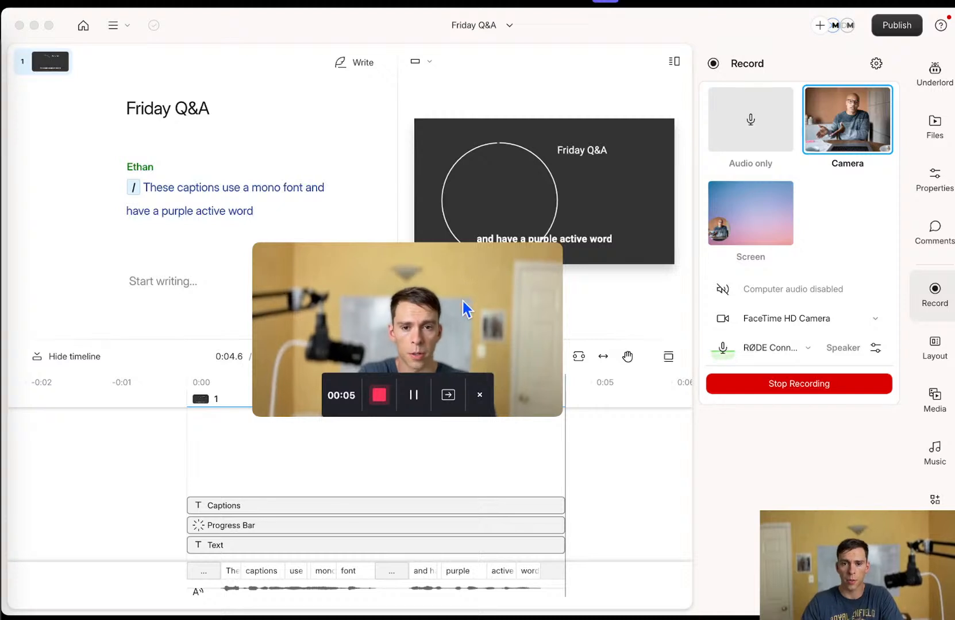
left_click(379, 396)
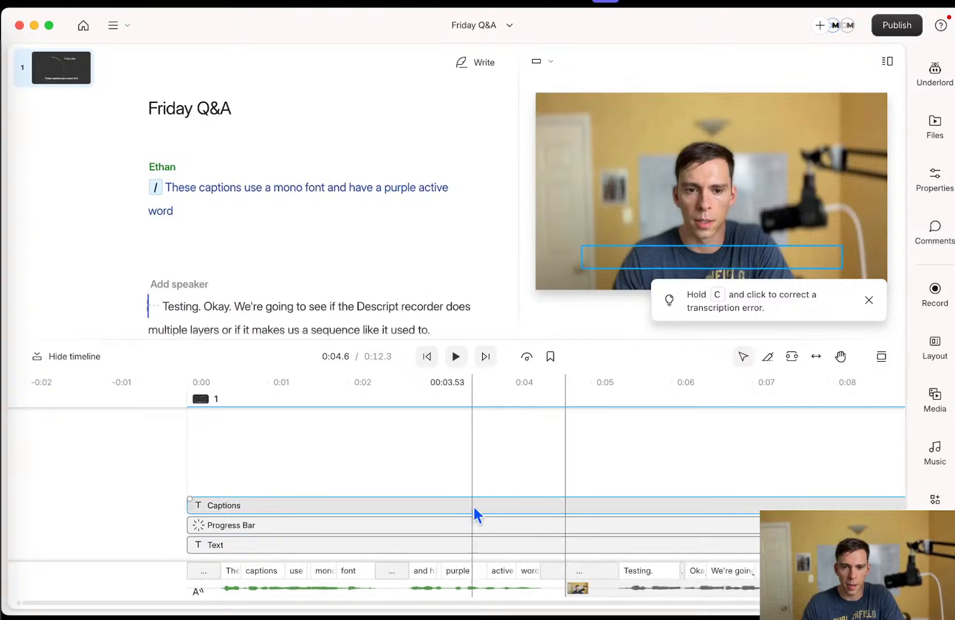
- Check the camera recording's clip and its available commands in the timeline, dismissing them without applying any
left_click(501, 542)
left_click(499, 525)
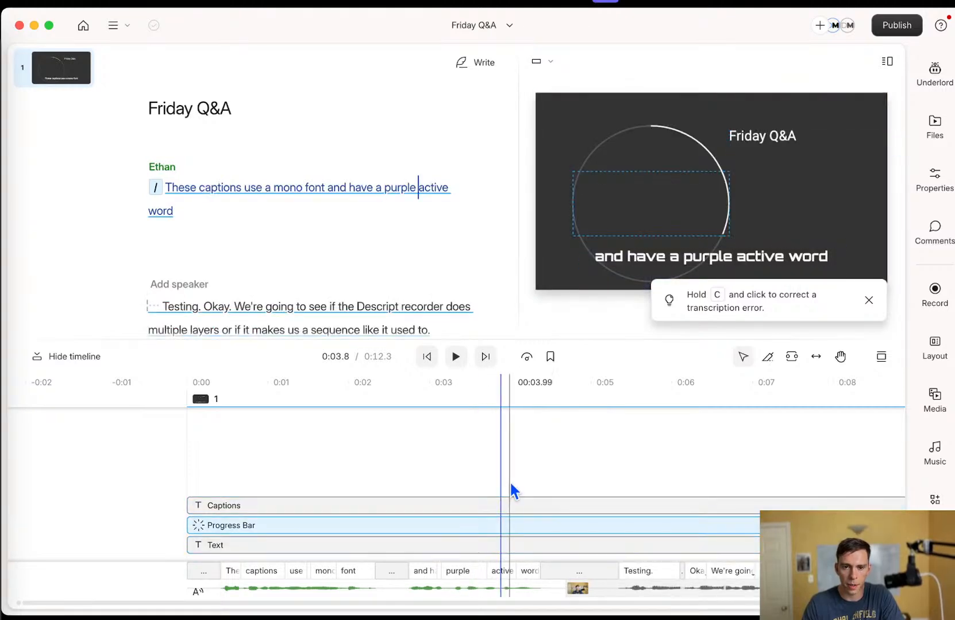
left_click(588, 465)
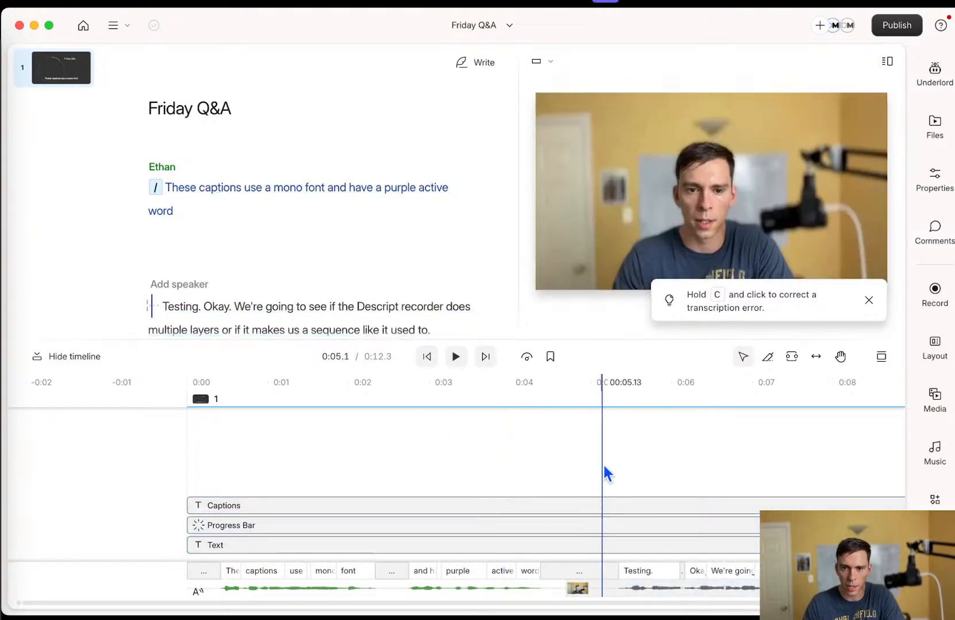
right_click(625, 593)
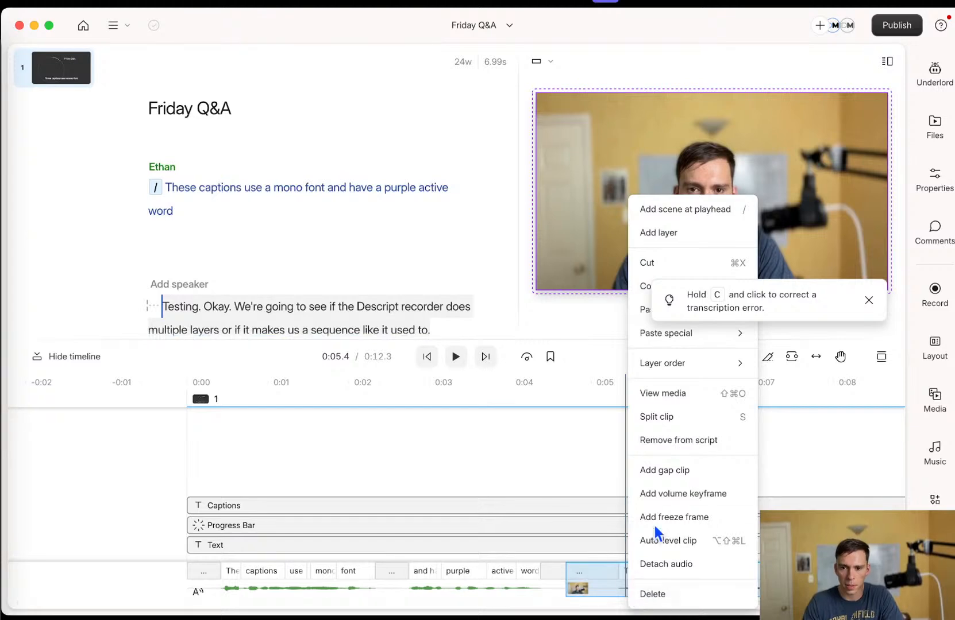
left_click(598, 462)
left_click(598, 458)
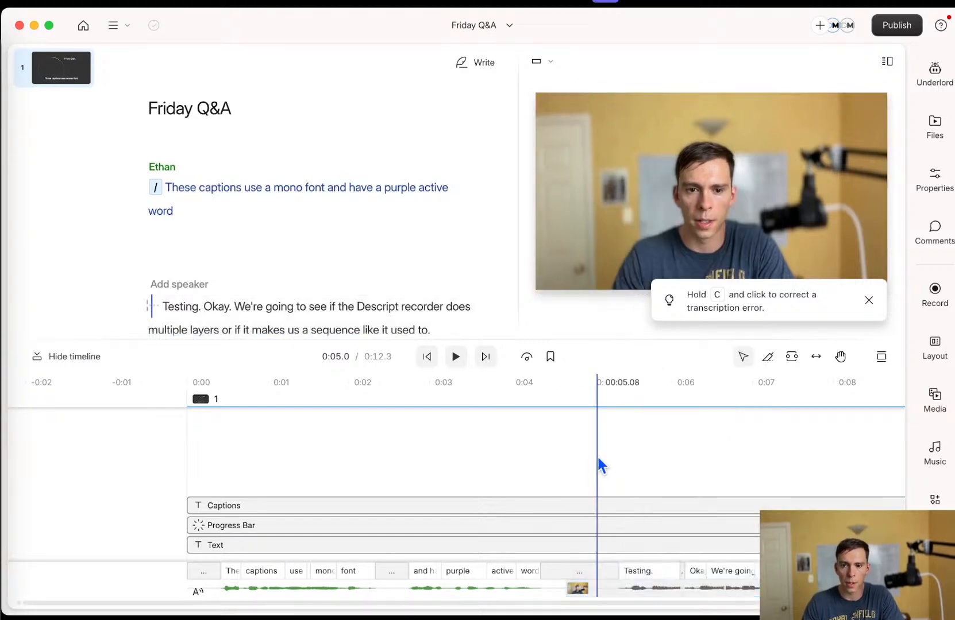
- Record a selected area of the display with computer audio and the FaceTime HD Camera enabled, and stop recording
left_click(934, 293)
left_click(773, 230)
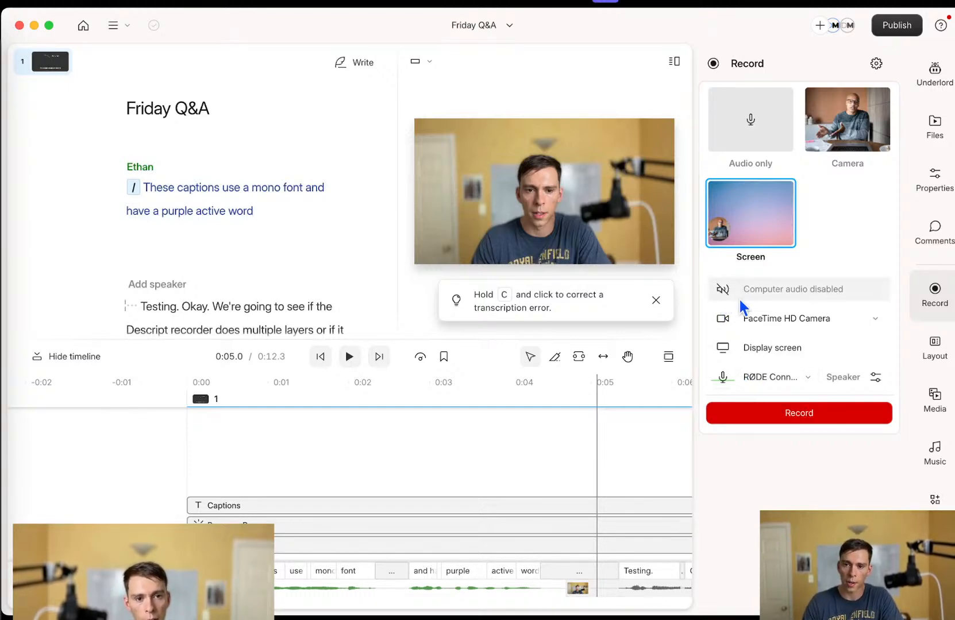
left_click(725, 290)
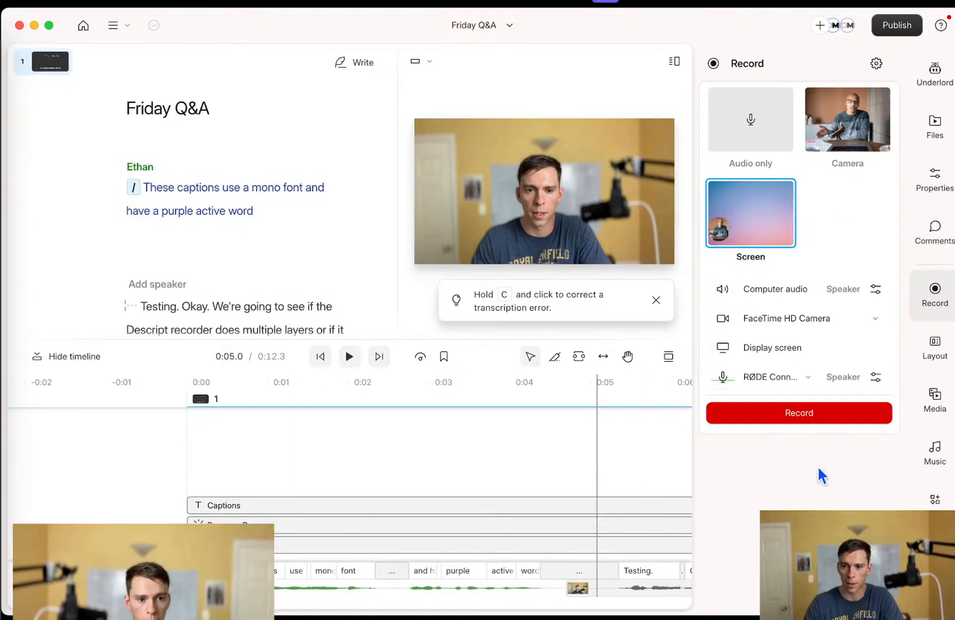
left_click(793, 419)
left_click_drag(147, 68, 784, 525)
left_click(456, 296)
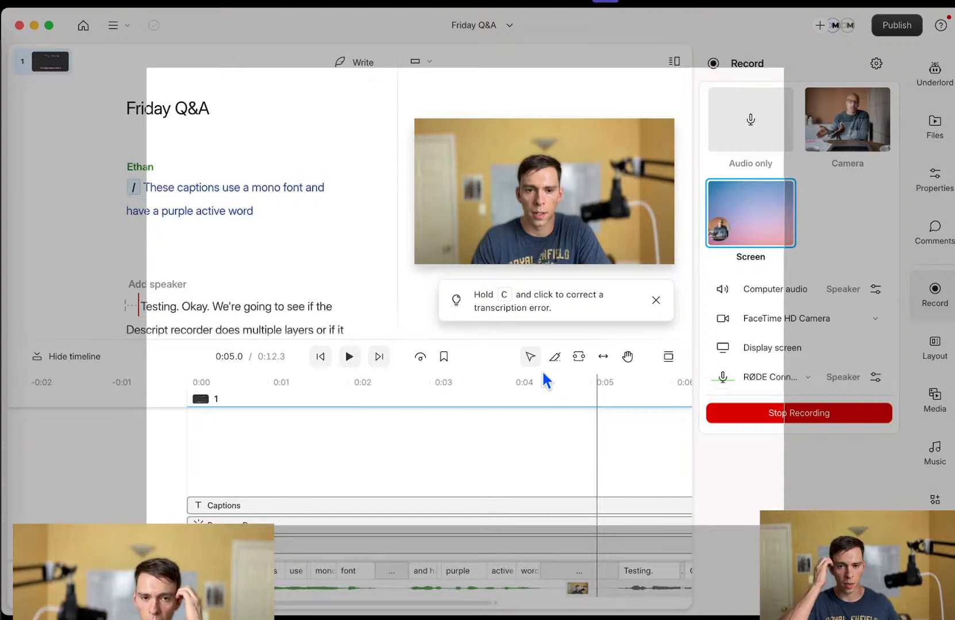
left_click(755, 415)
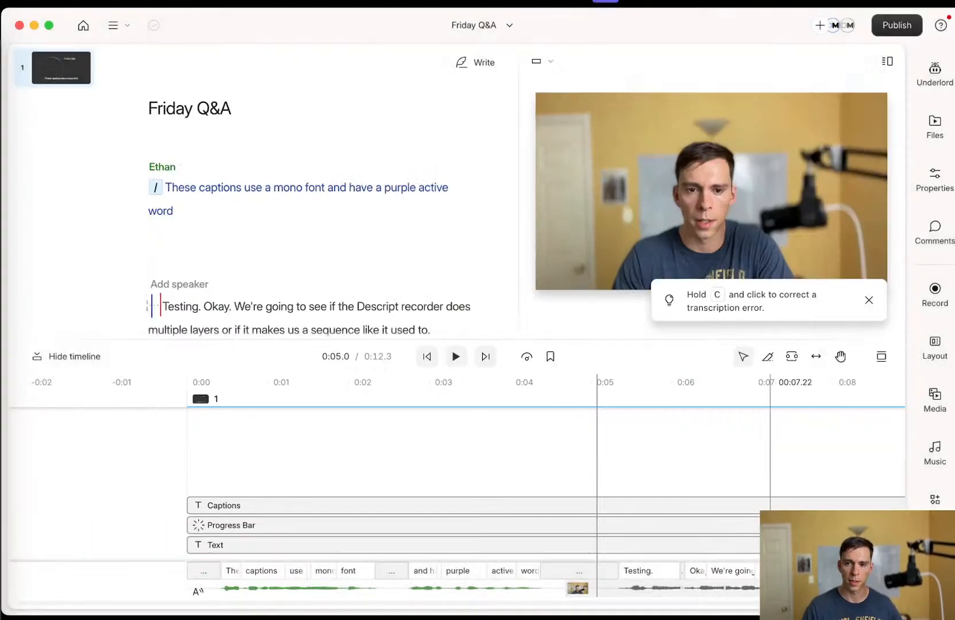
- Select the new screen recording's clip in the timeline to inspect its camera and screen layers
left_click(671, 455)
scroll(673, 456, "down", 4)
scroll(681, 464, "right", 10)
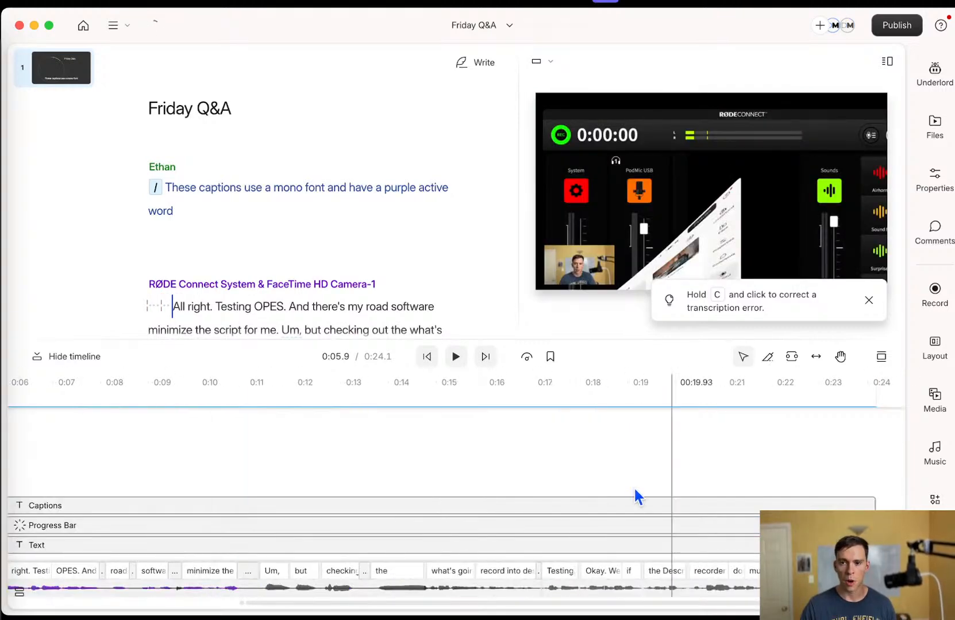
left_click(223, 452)
left_click(296, 589)
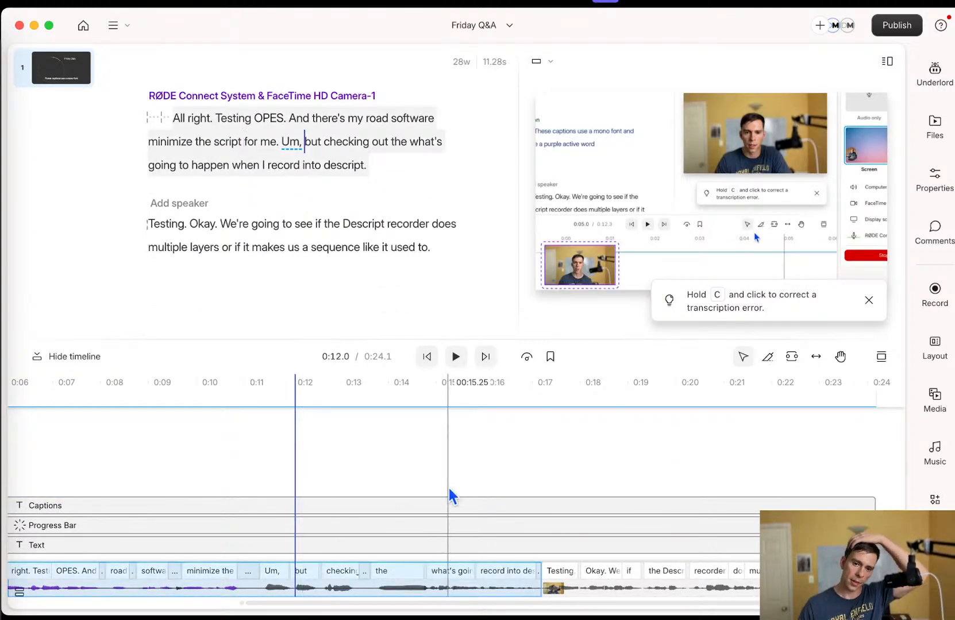
- Check the screen recording options once more, close them, and return to the start of the timeline
left_click(935, 292)
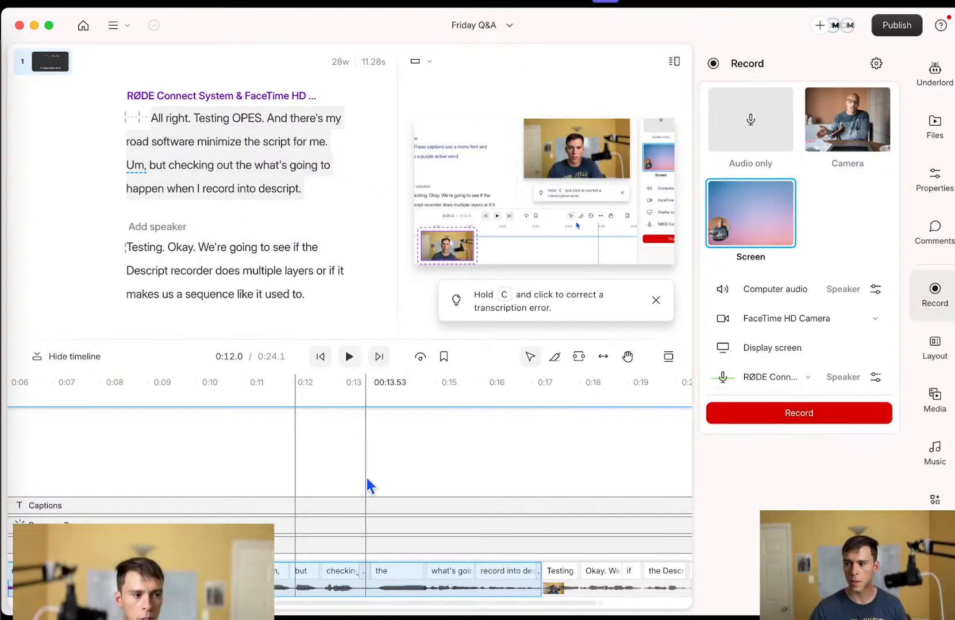
left_click(321, 454)
left_click(271, 452)
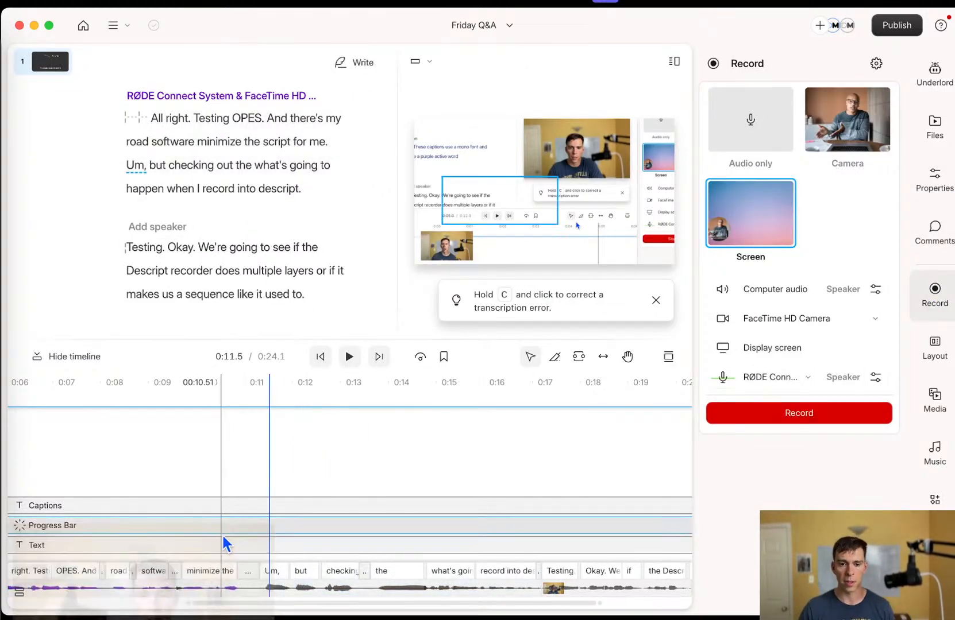
left_click(935, 292)
left_click(207, 446)
scroll(256, 493, "left", 8)
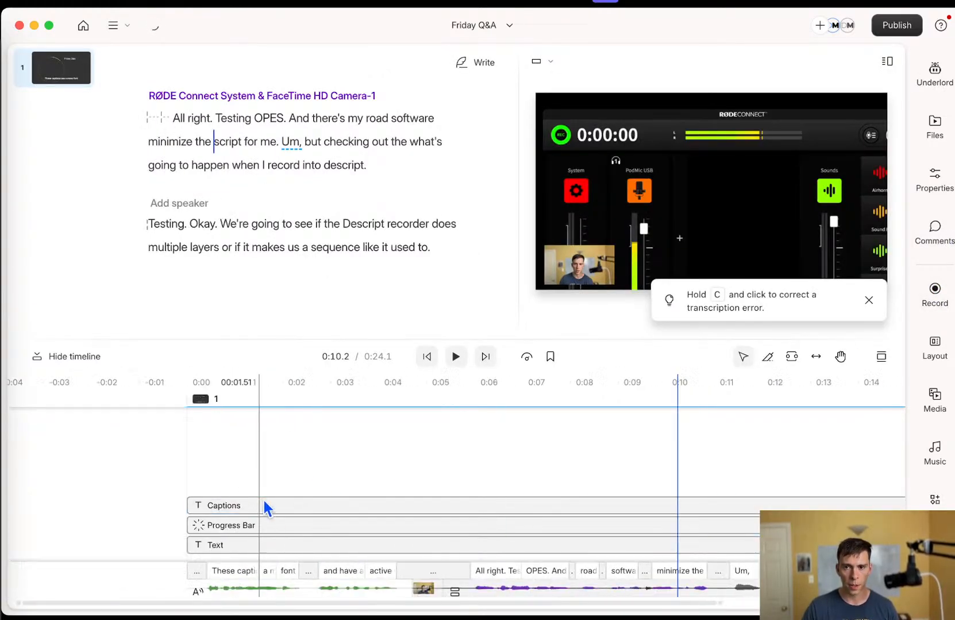
- Open the screen recording's sequence for editing and inspect its camera and Computer Audio & Screen tracks
left_click(598, 460)
left_click(512, 586)
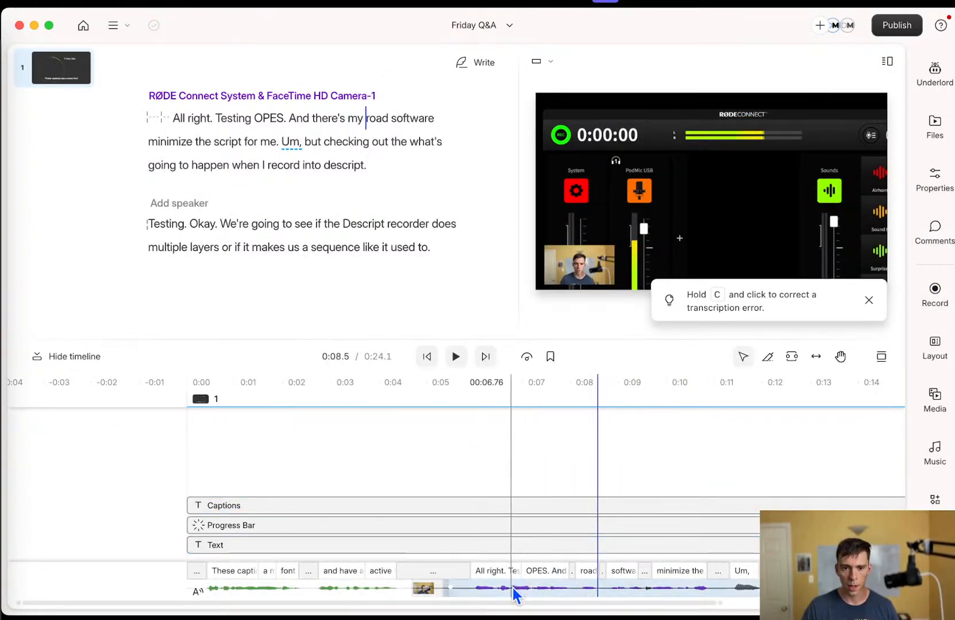
right_click(530, 585)
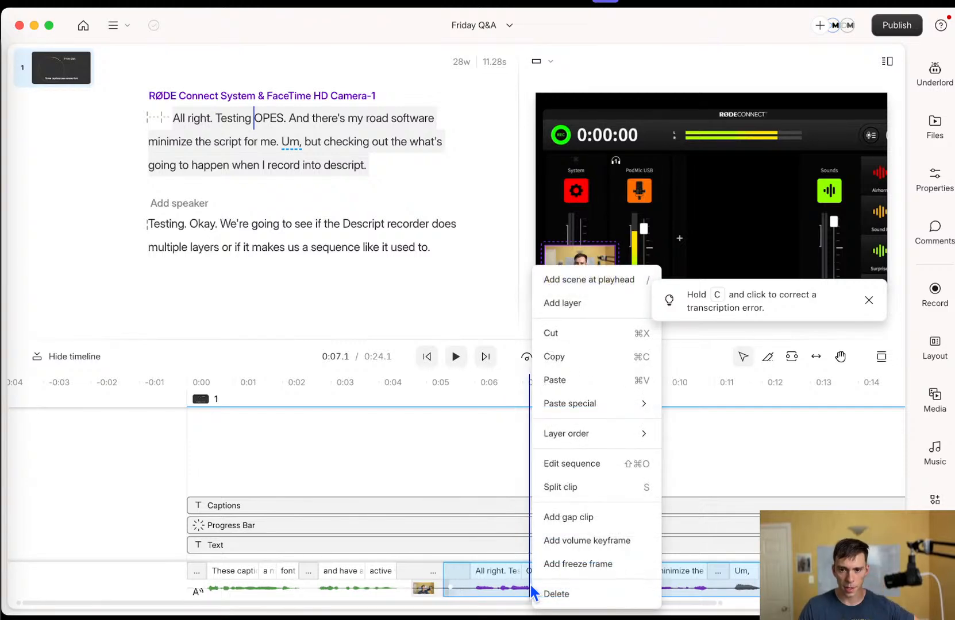
left_click(589, 463)
scroll(393, 519, "down", 2)
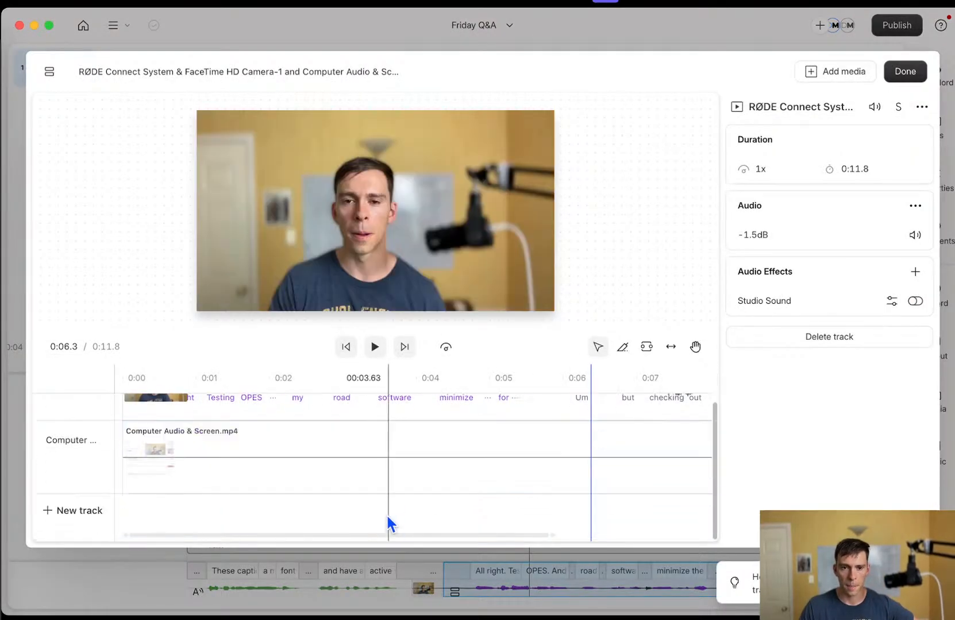
scroll(382, 509, "up", 2)
left_click(241, 489)
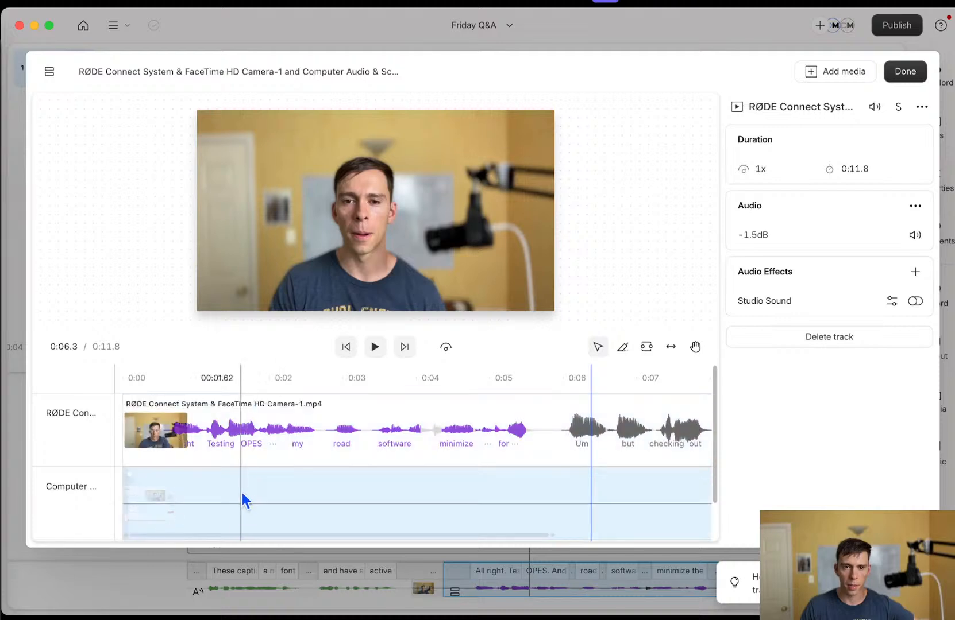
- Try shifting the Computer Audio & Screen clip slightly later in the sequence, and return it to the start
left_click_drag(349, 486, 364, 486)
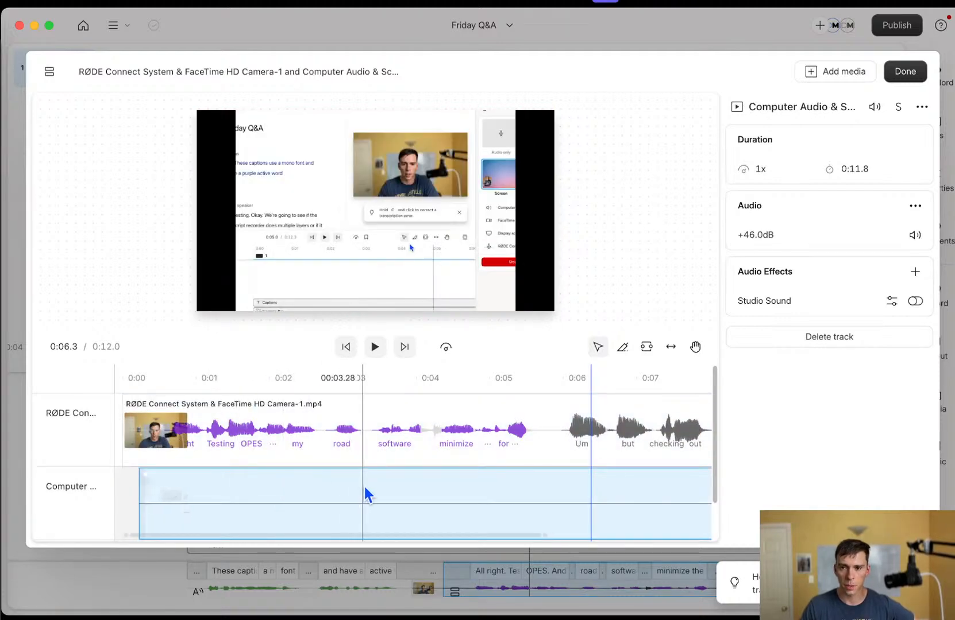
left_click(380, 444)
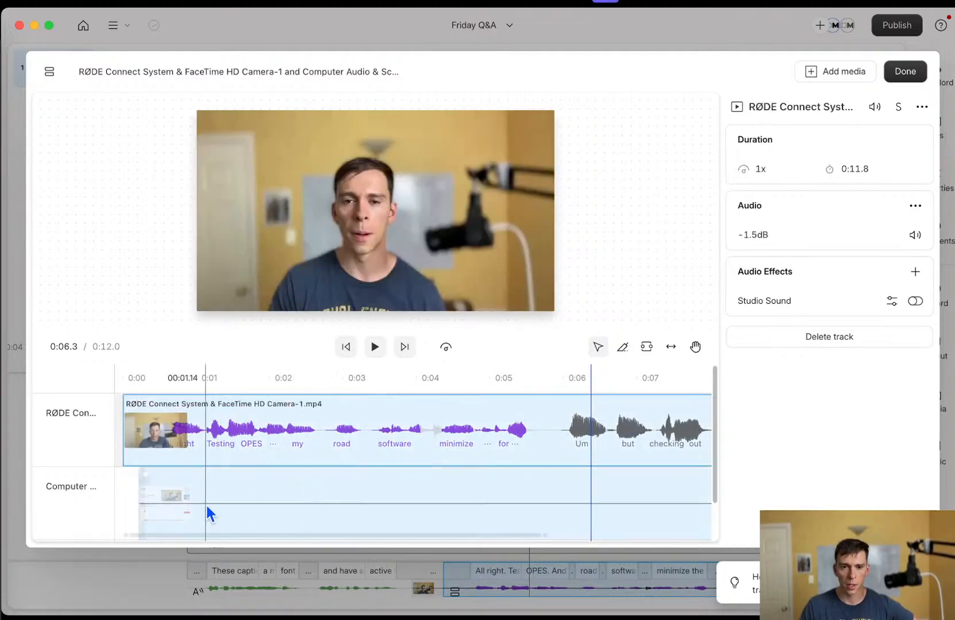
left_click(356, 476)
- Select the camera clip and the Computer Audio & Screen clip in turn, and finish editing the sequence
left_click(432, 431)
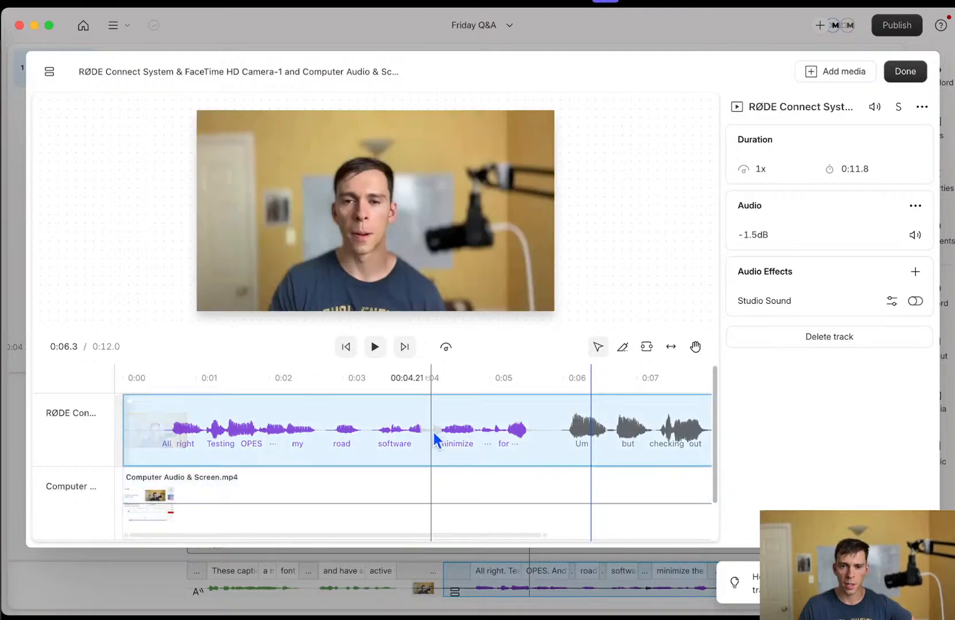
left_click(388, 476)
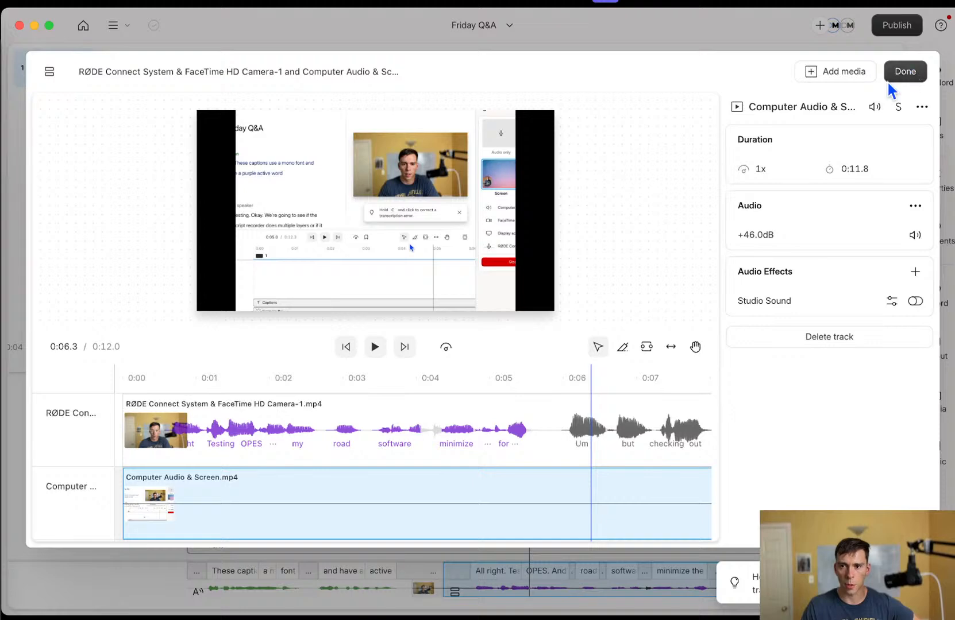
left_click(905, 72)
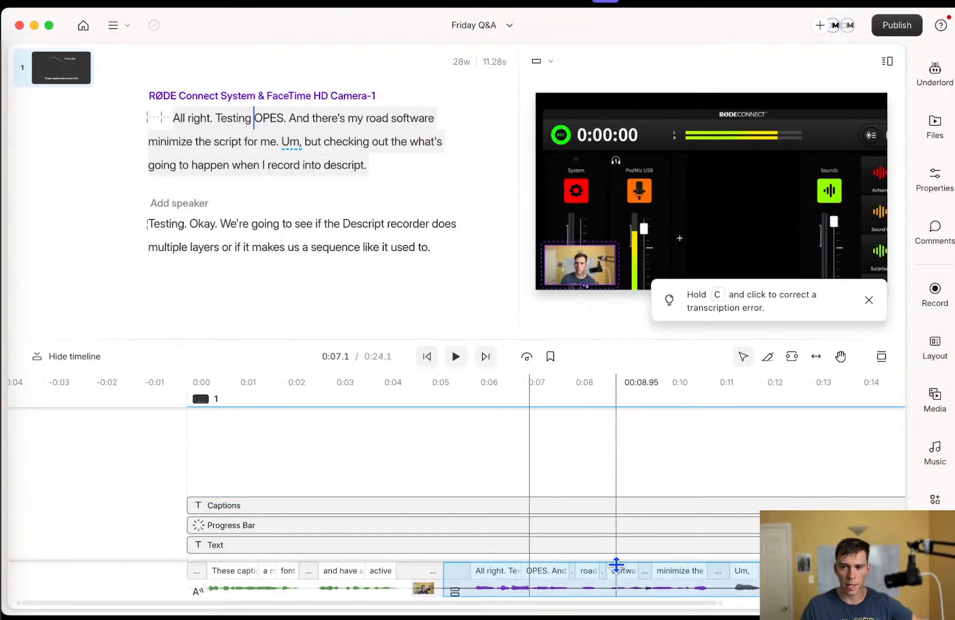
- Place the playhead near 0:16.4, review the aspect ratio options, and keep Landscape 16:9
scroll(616, 566, "right", 5)
left_click(357, 466)
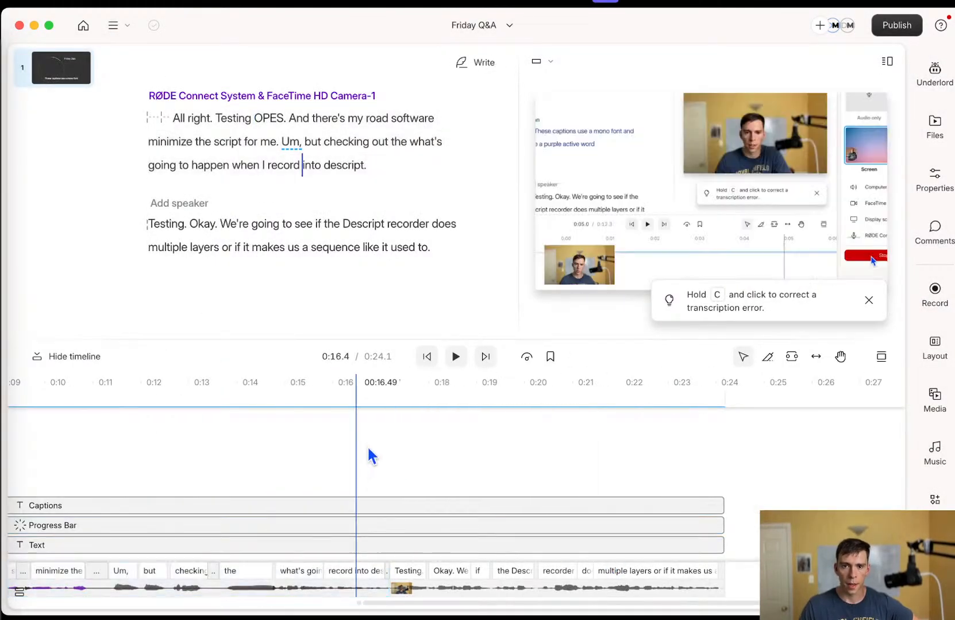
left_click(550, 67)
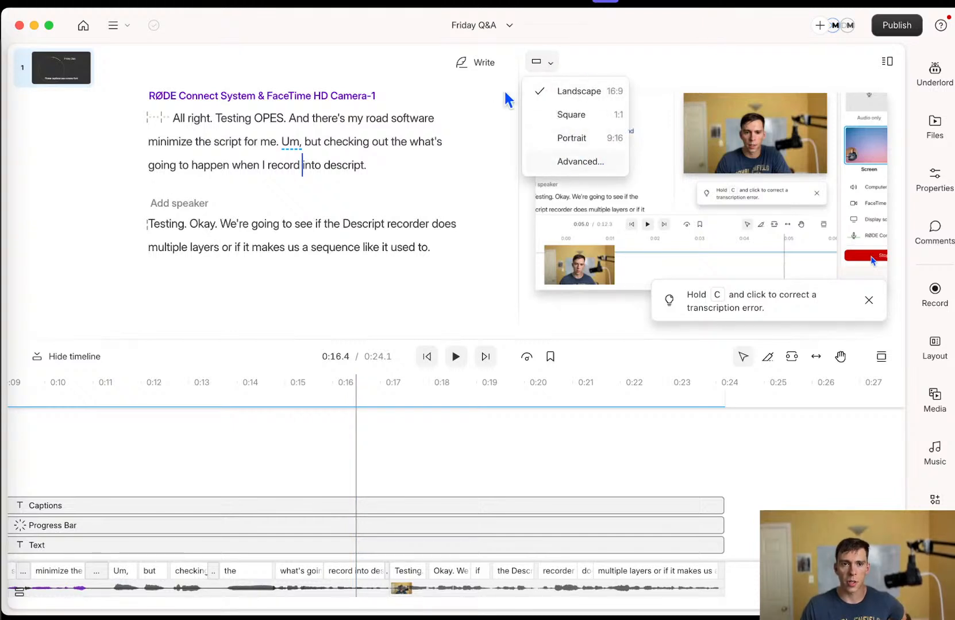
left_click(577, 92)
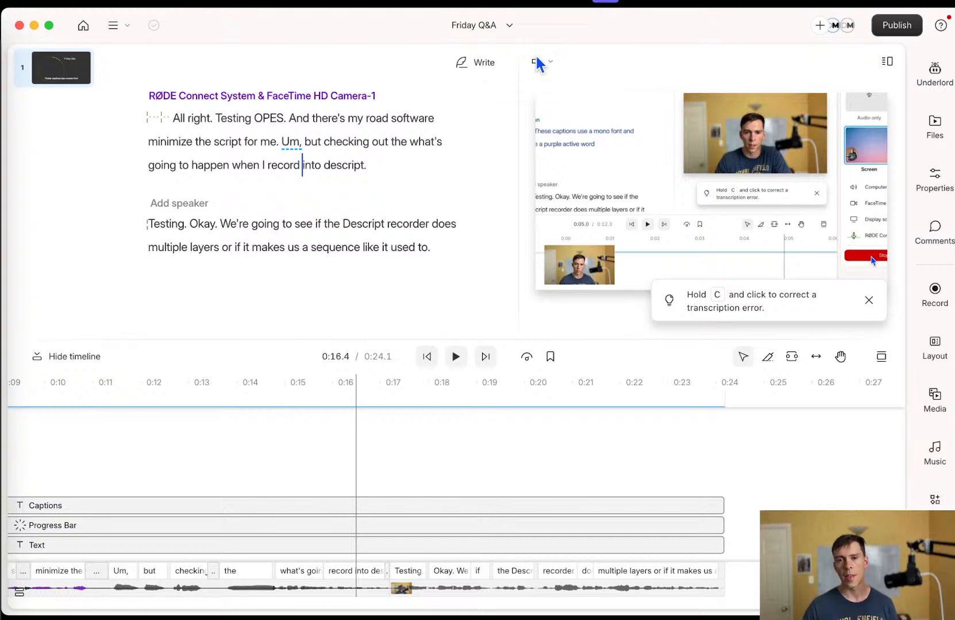
- Look through the web link publishing options and their resolution choices, and close them without publishing
left_click(883, 31)
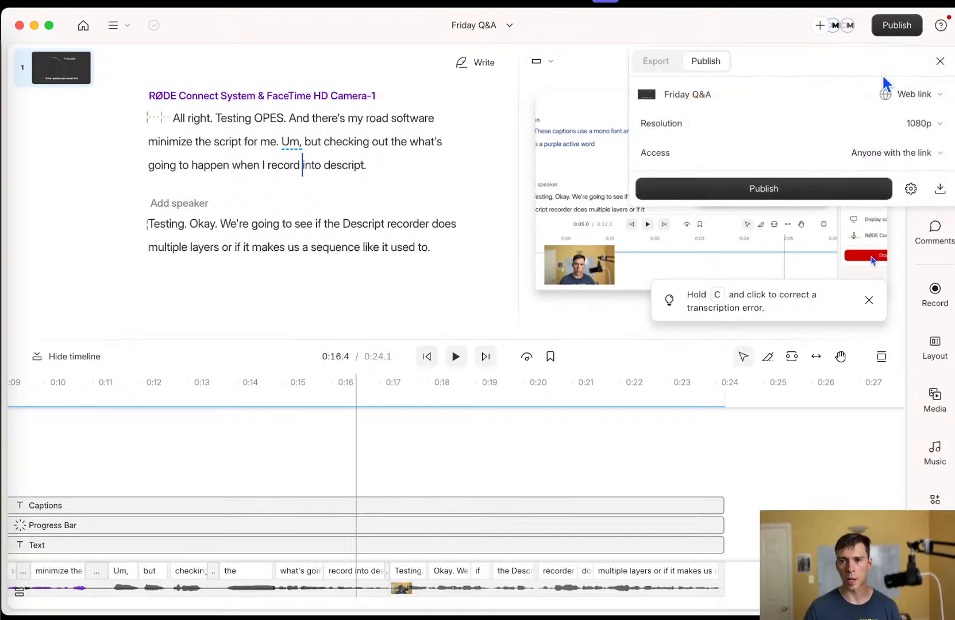
left_click(911, 128)
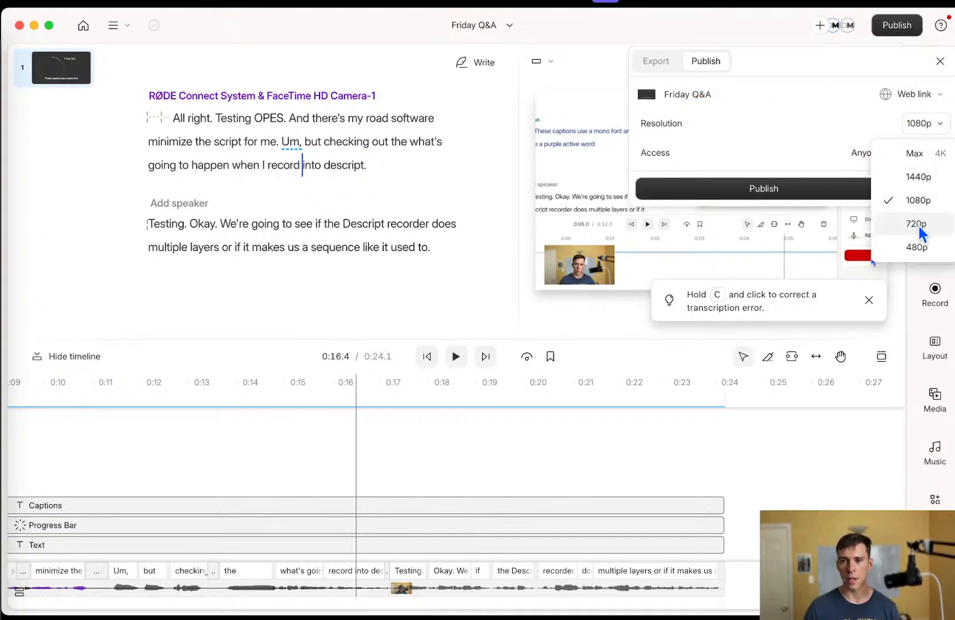
left_click(550, 64)
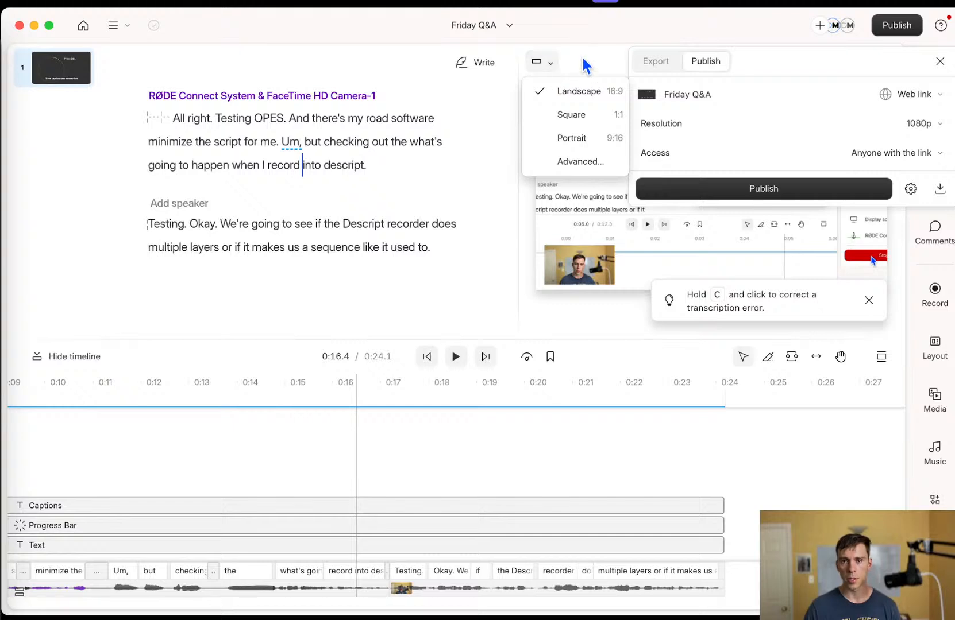
left_click(940, 61)
- Open the advanced video settings and review the resolution presets
left_click(548, 65)
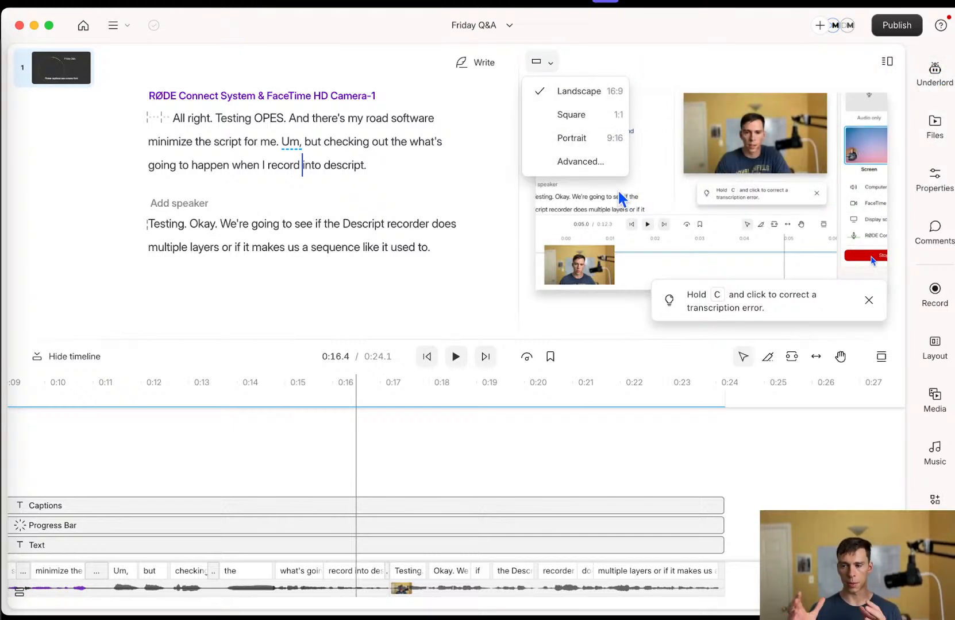
left_click(586, 163)
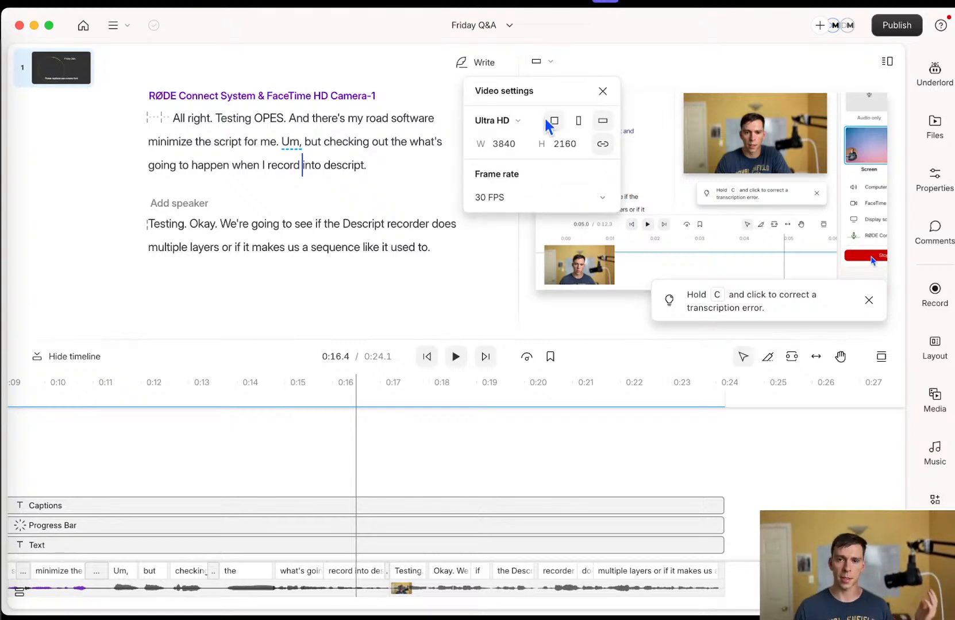
left_click(506, 122)
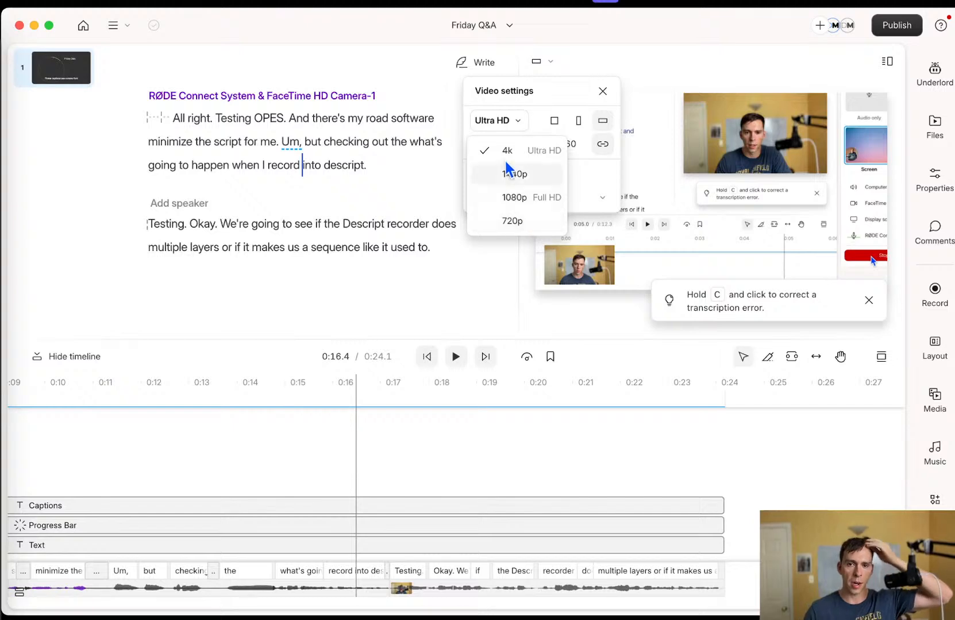
left_click(507, 133)
left_click(507, 128)
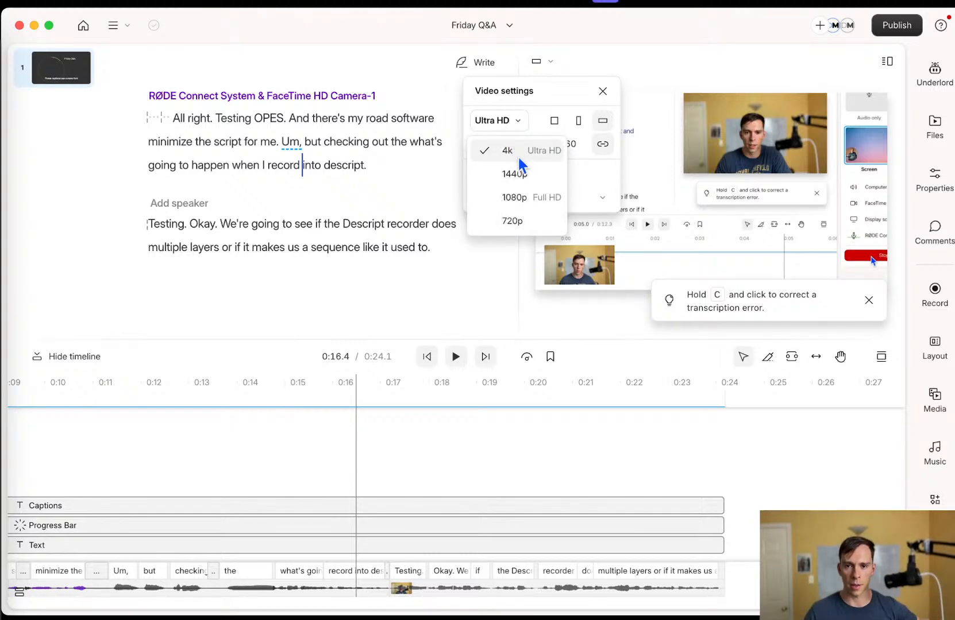
left_click(516, 133)
left_click(517, 134)
- Set the video resolution to 720p, and switch it to 1080p Full HD
left_click(522, 217)
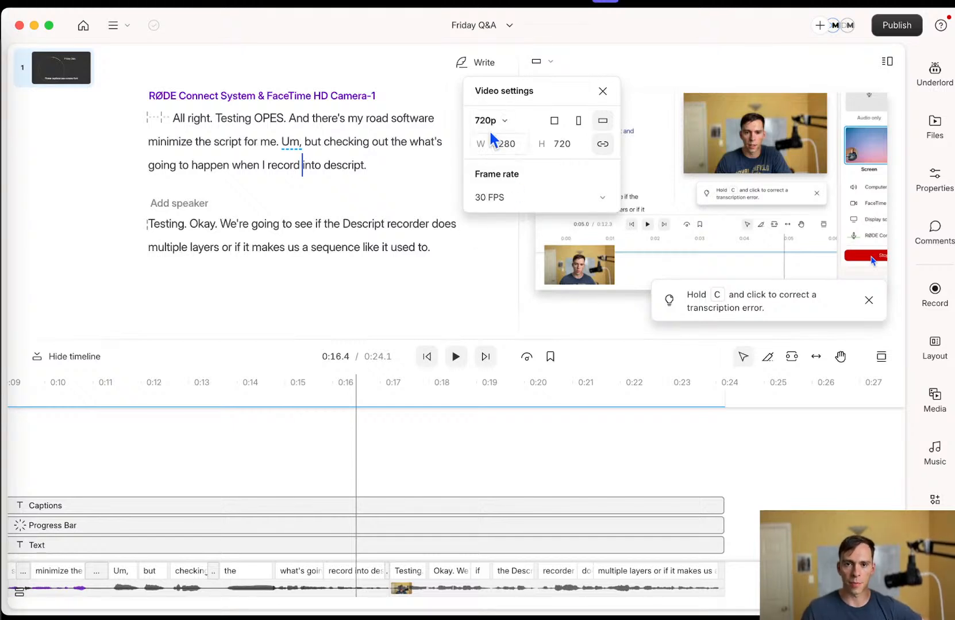
left_click(489, 123)
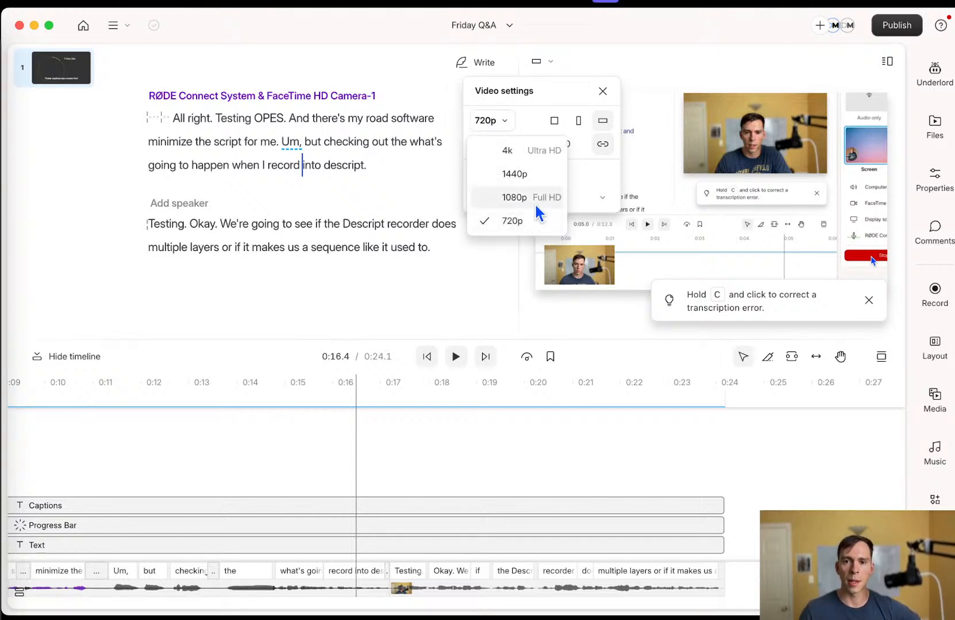
left_click(537, 201)
left_click(493, 122)
left_click(488, 122)
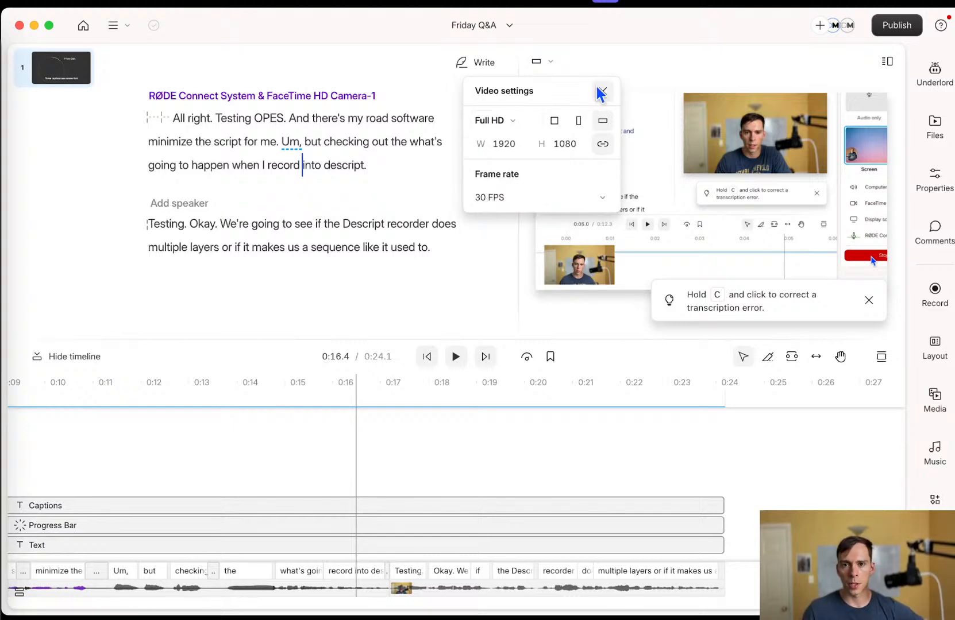
left_click(543, 64)
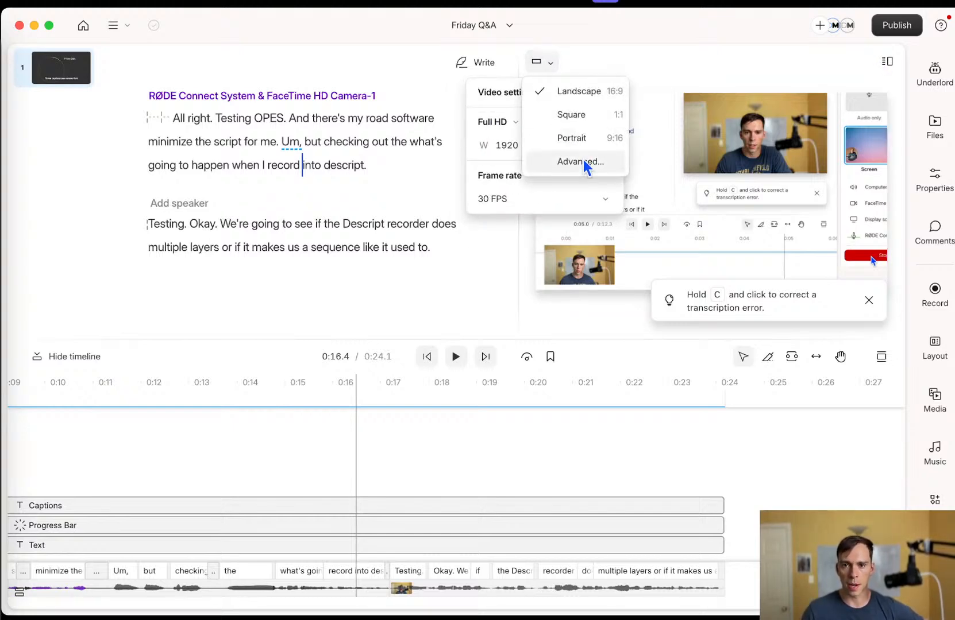
left_click(536, 62)
- Select the screen recording on the canvas and show the layout options for the selected scene
left_click(609, 108)
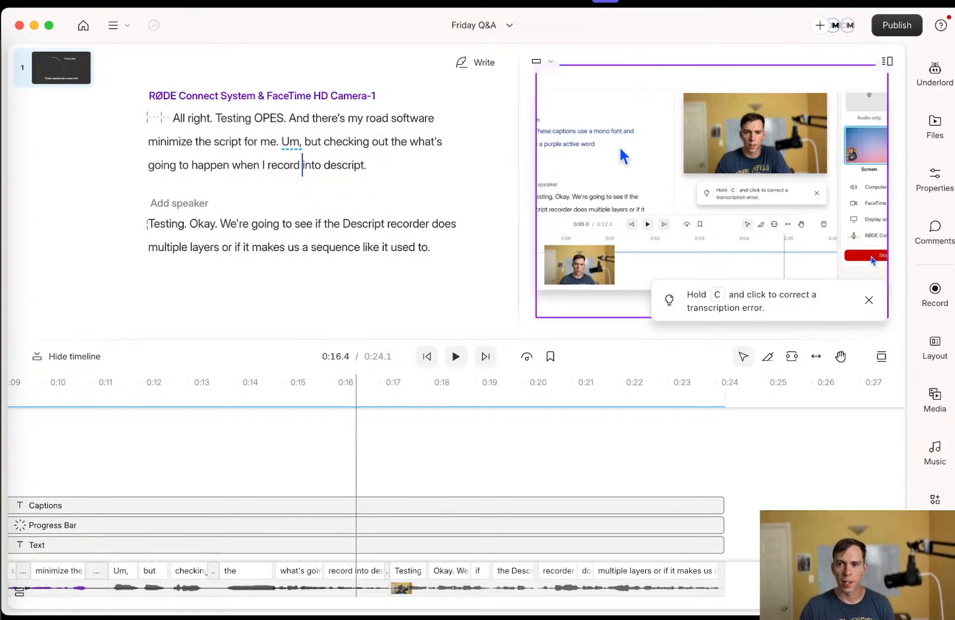
left_click(745, 133)
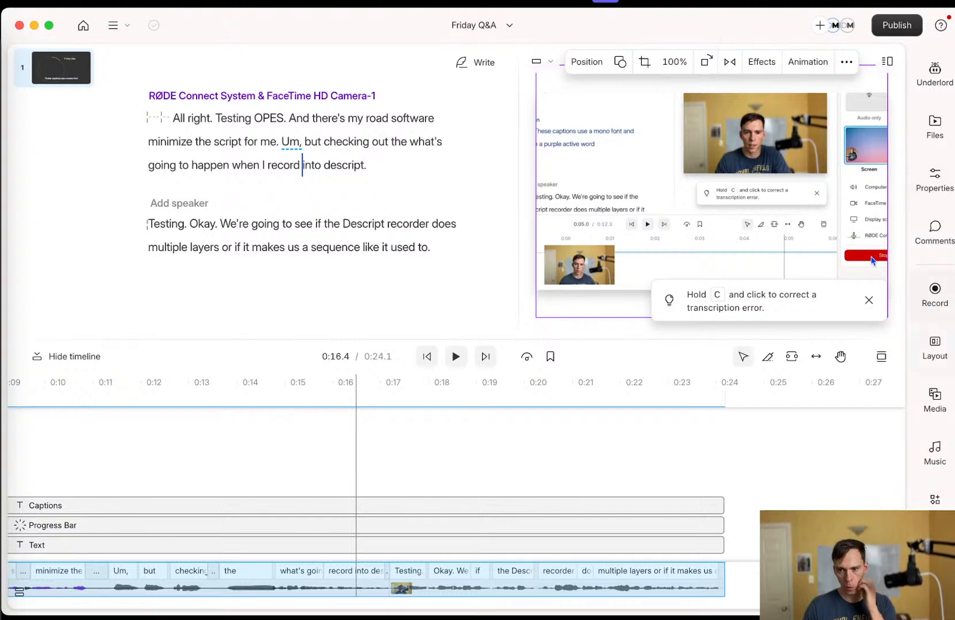
left_click(928, 347)
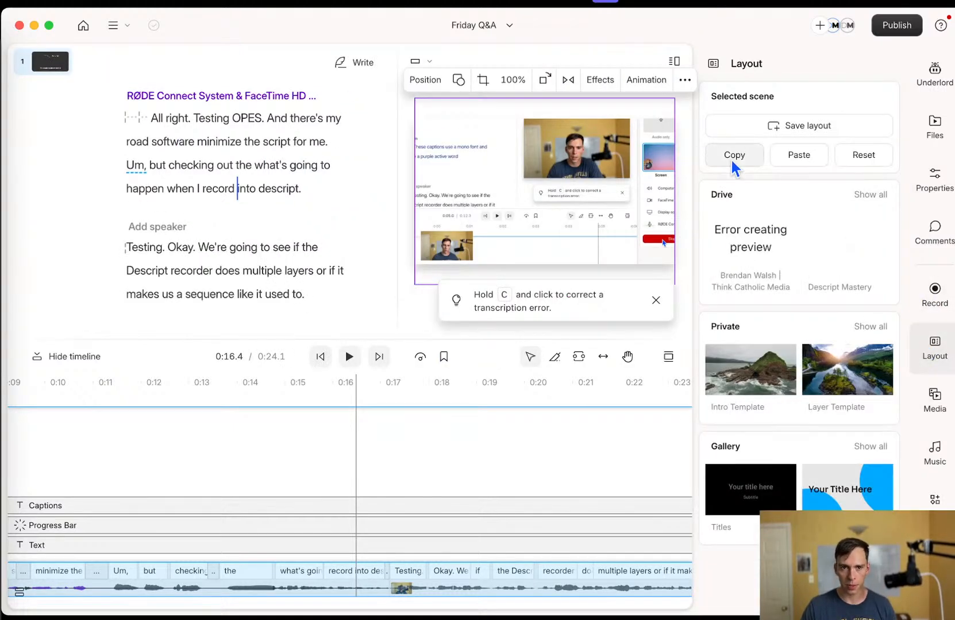
- Add scene breaks after "into descript." and before "We're going to see", starting the latter on its own line
left_click(325, 188)
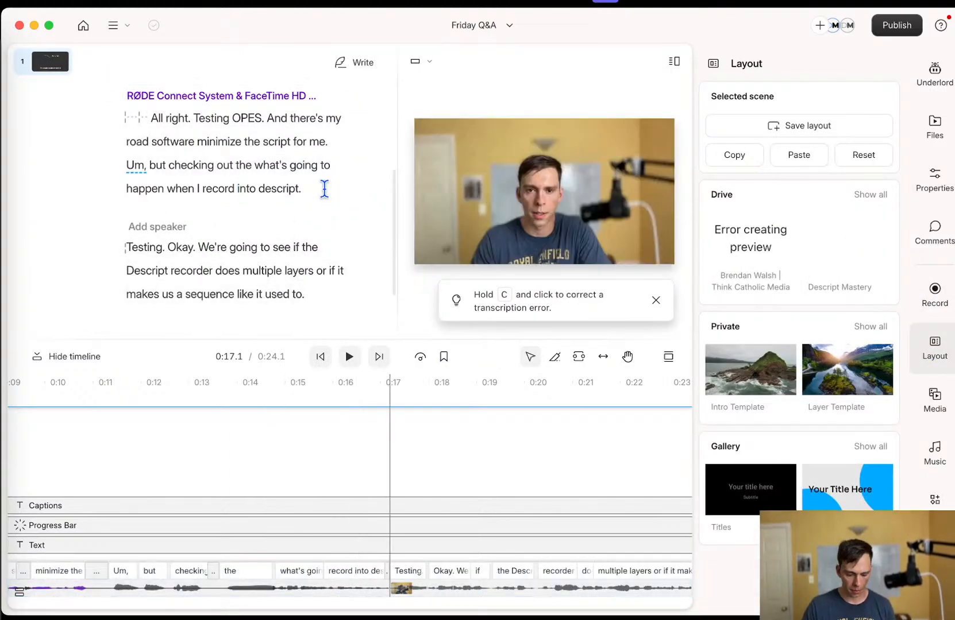
key("slash")
left_click(199, 248)
key("Return")
key("slash")
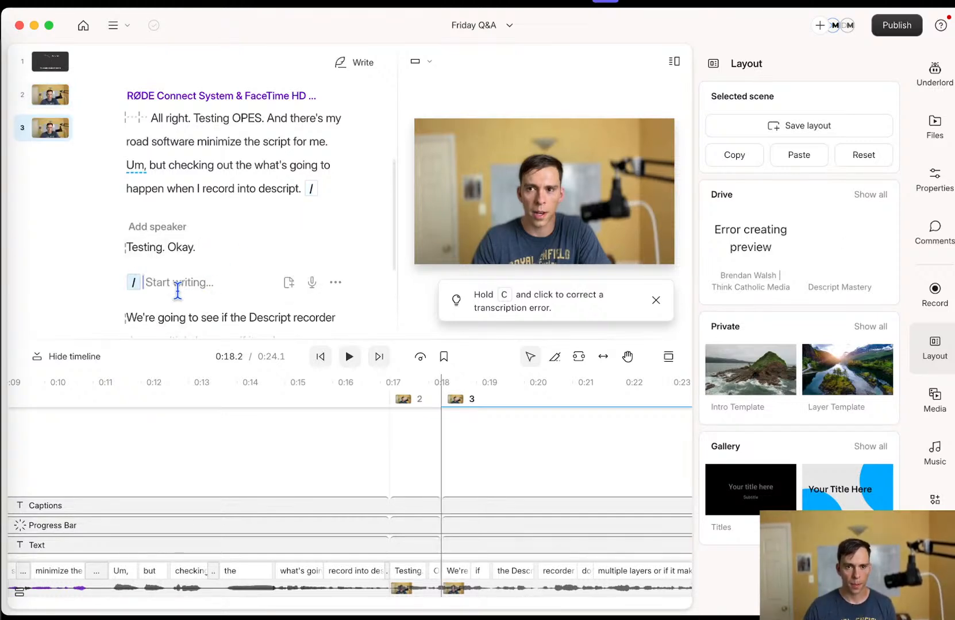
key("Delete")
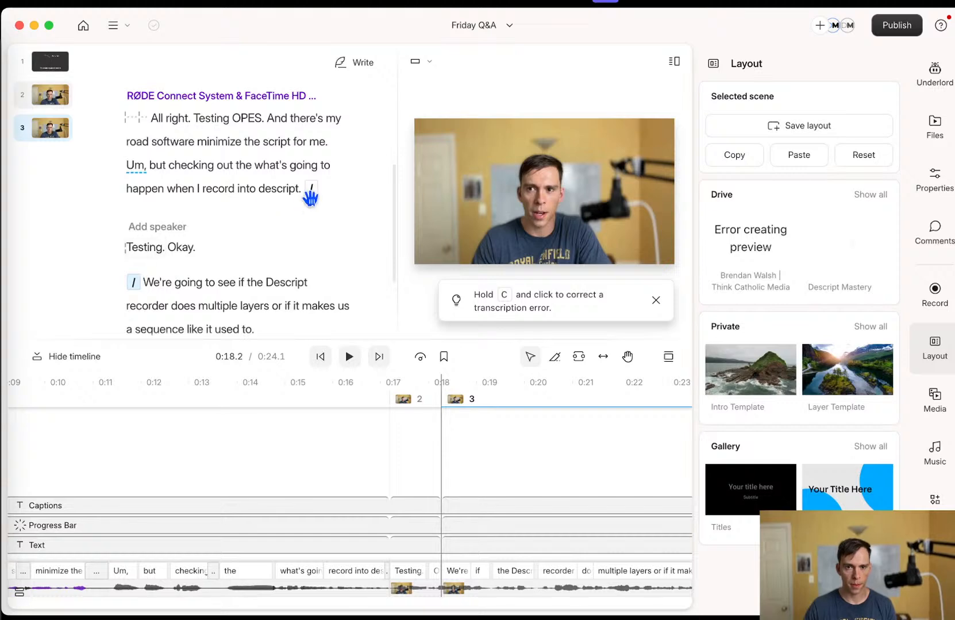
- Move the second scene's break onto the "Testing. Okay." line of the script
left_click(307, 190)
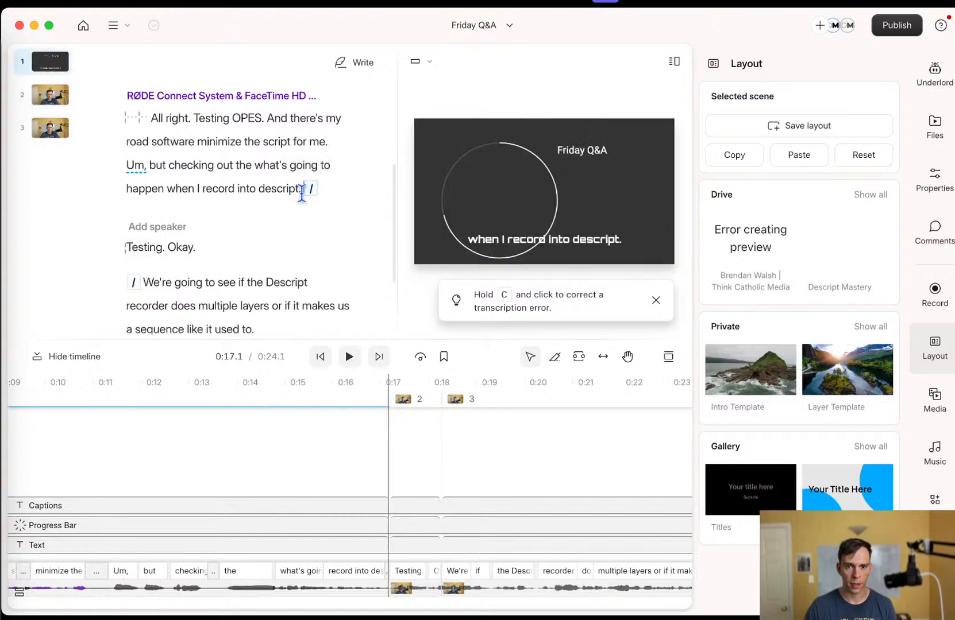
key("Return")
left_click(168, 223)
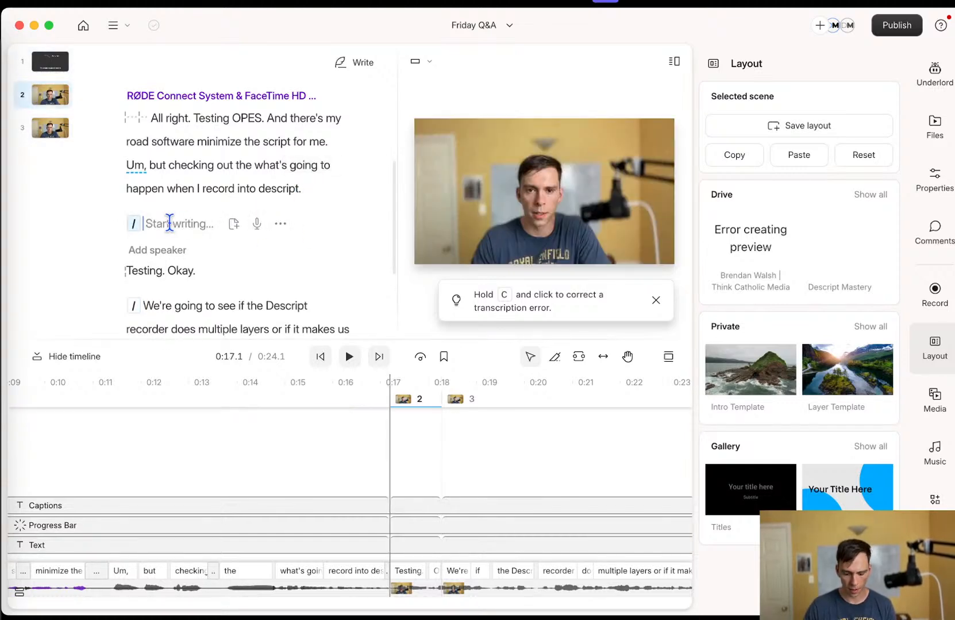
key("Delete")
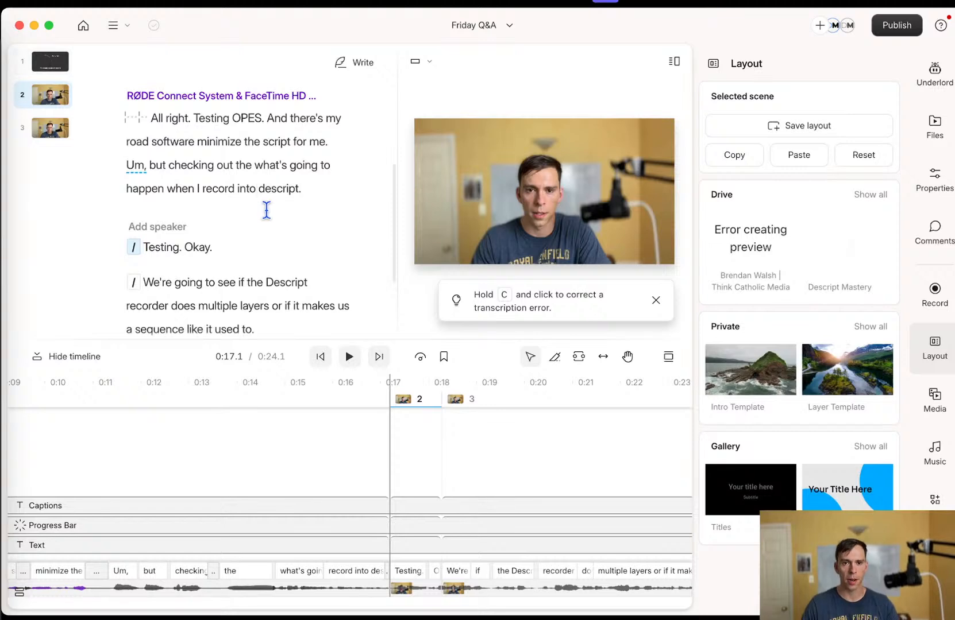
- Step through scenes 1, 2 and 3, and return to scene 1
left_click(204, 182)
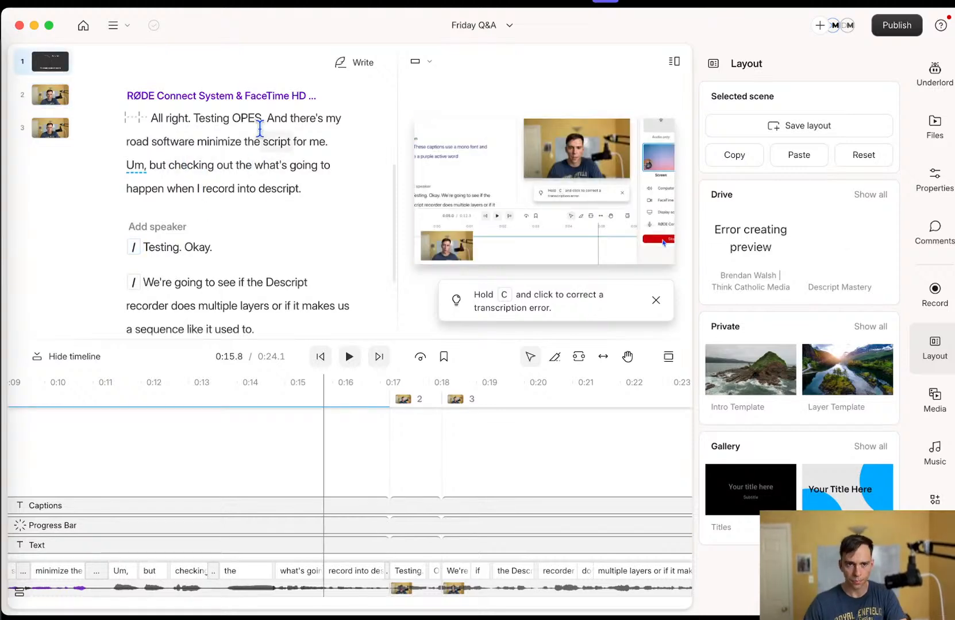
left_click(59, 66)
left_click(56, 94)
left_click(56, 126)
left_click(53, 65)
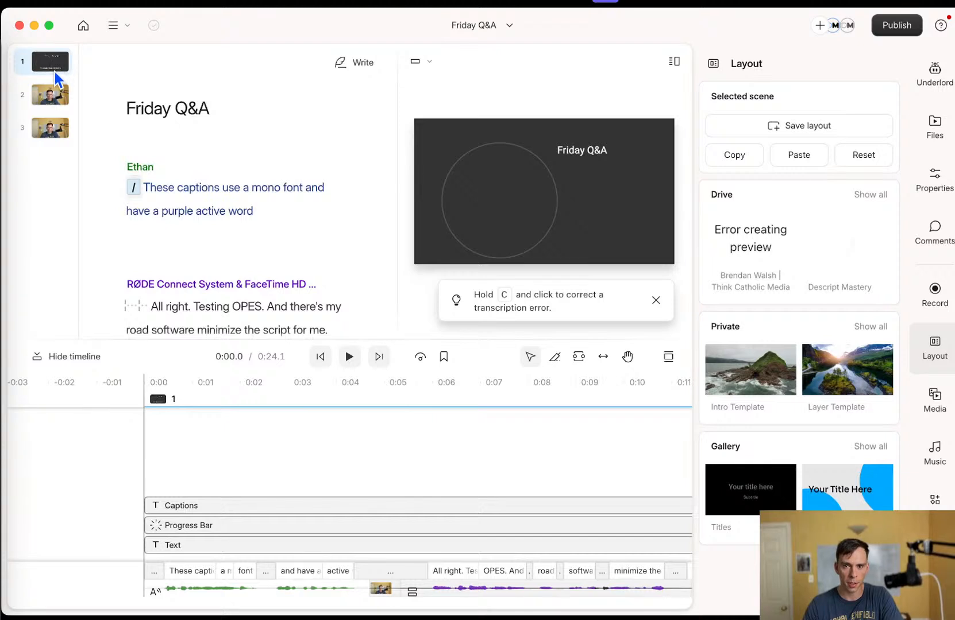
- Select all of scene 1's content, inspect its extent on the timeline, and place the playhead near 0:16.3
key("super+a")
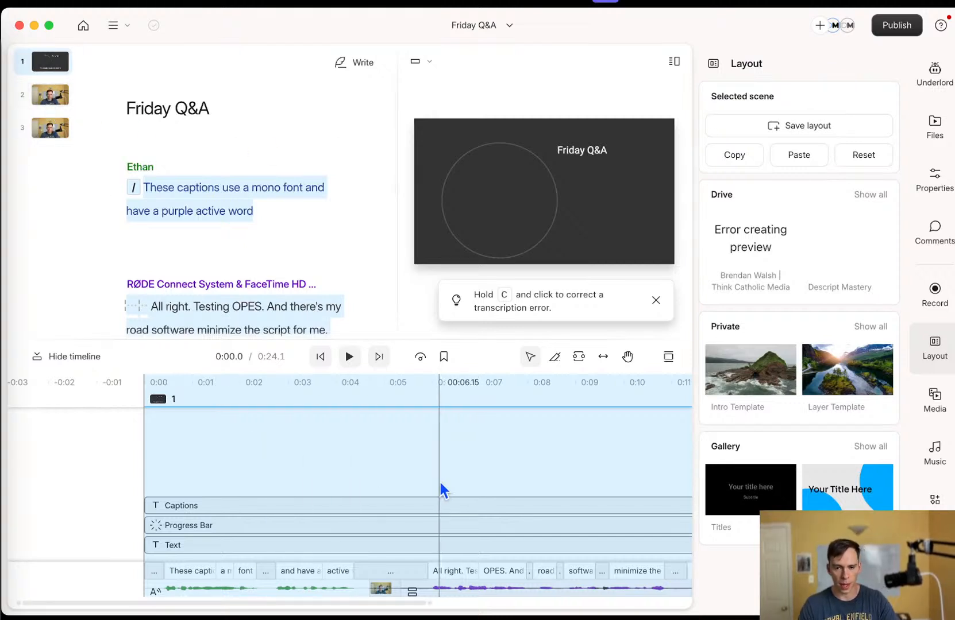
scroll(443, 477, "right", 5)
scroll(442, 474, "right", 4)
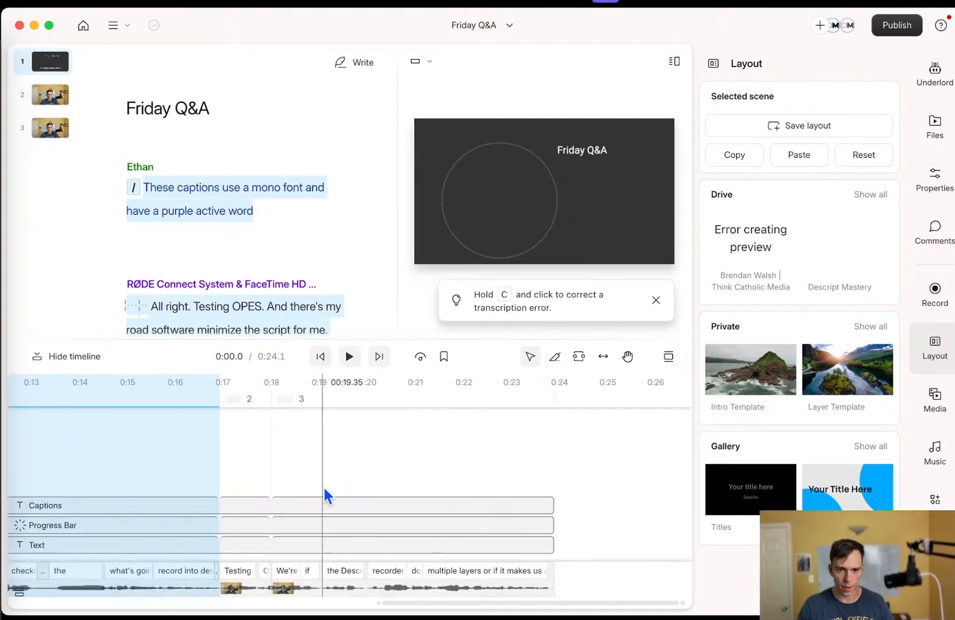
left_click(180, 446)
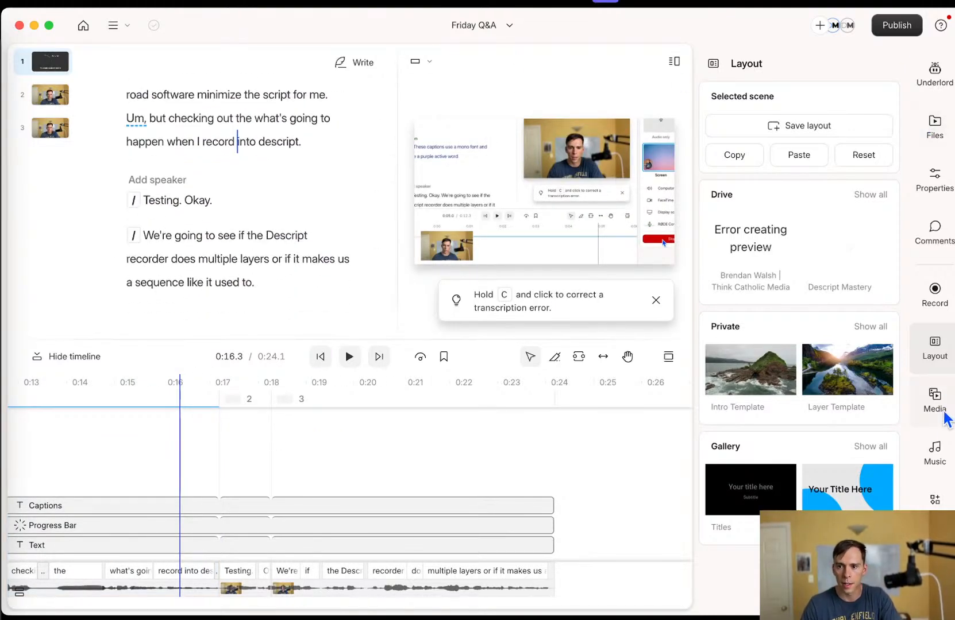
- Add a Lines waveform to scene 1 and briefly play the scene from about 0:15
left_click(932, 503)
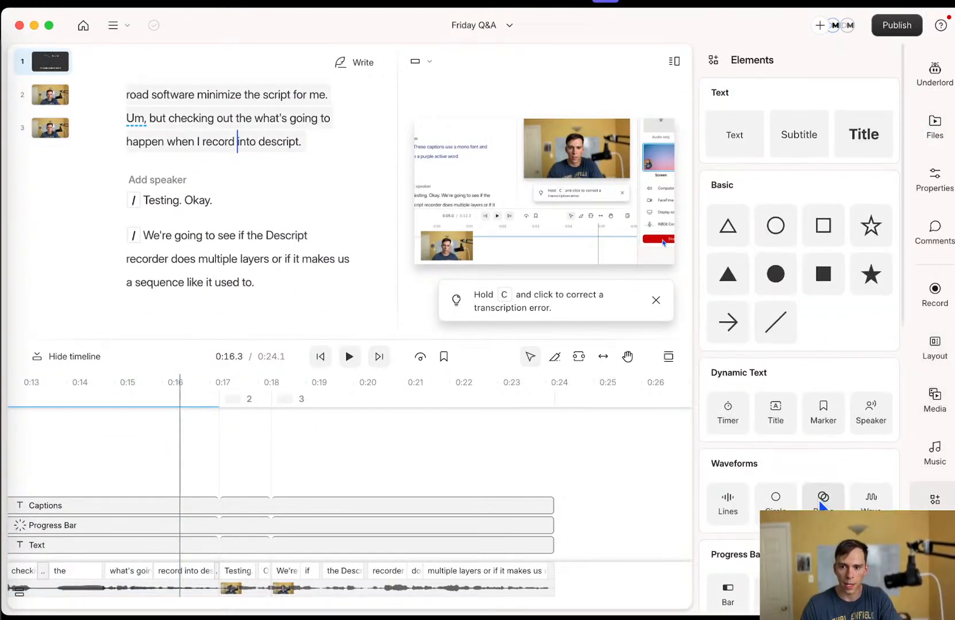
scroll(816, 499, "down", 1)
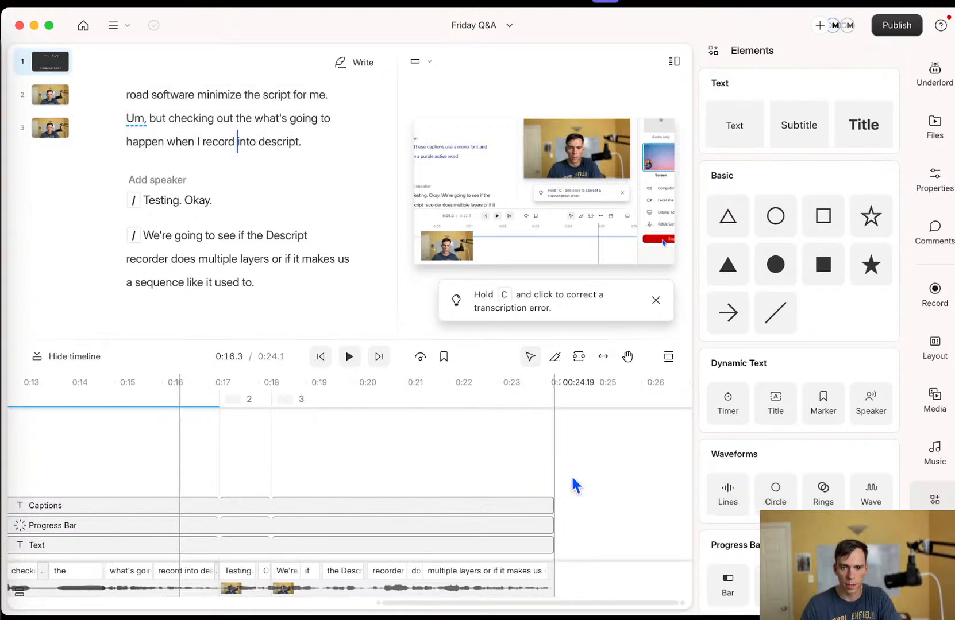
left_click(728, 498)
left_click(130, 515)
left_click(347, 363)
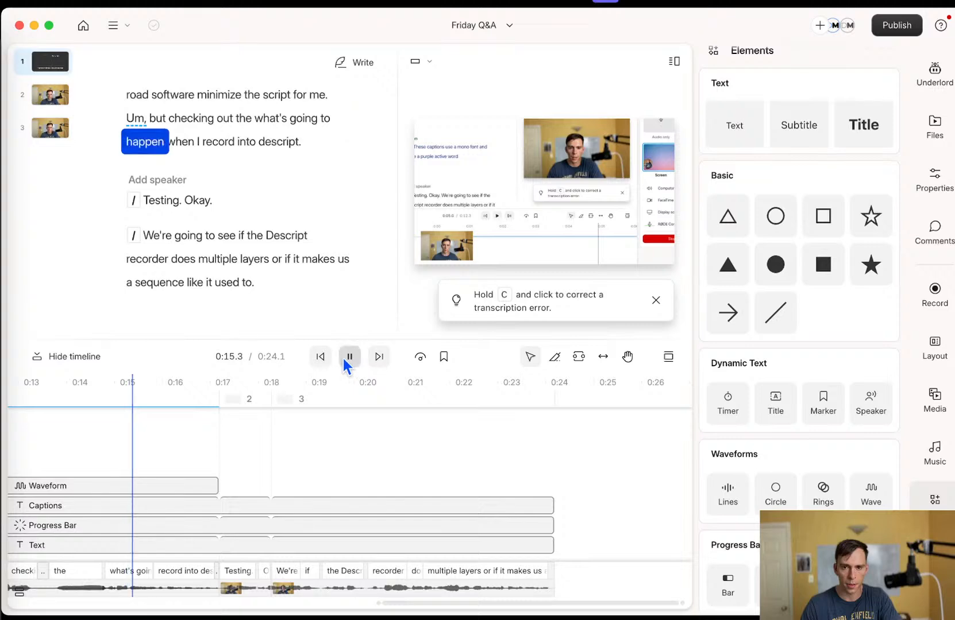
left_click(348, 362)
- Bring the Waveform layer to the front of scene 1's layer order from the timeline, applying the command twice
left_click(138, 492)
right_click(150, 495)
mouse_move(216, 487)
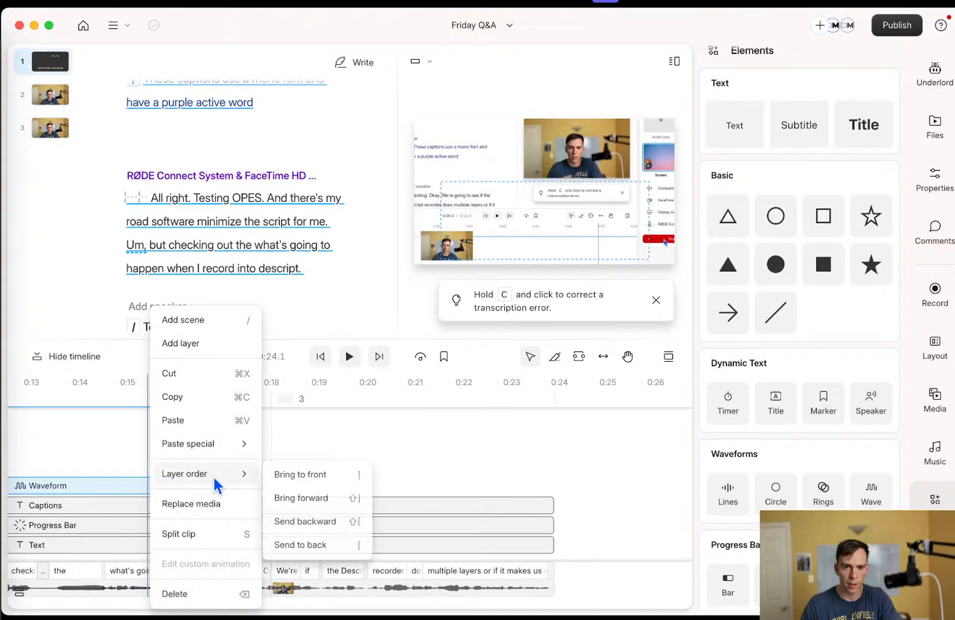
left_click(314, 474)
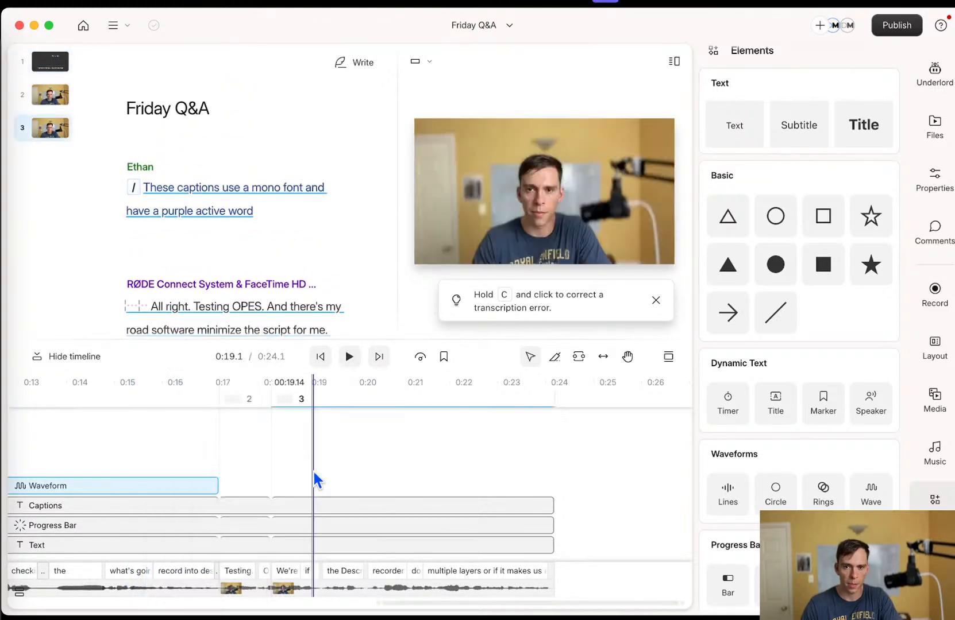
right_click(162, 487)
mouse_move(226, 481)
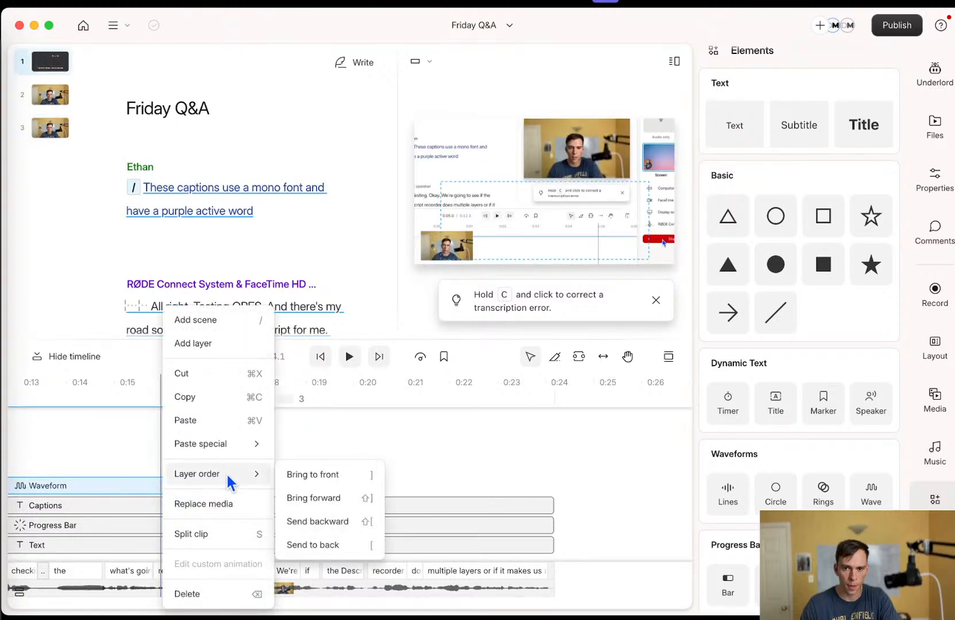
left_click(313, 474)
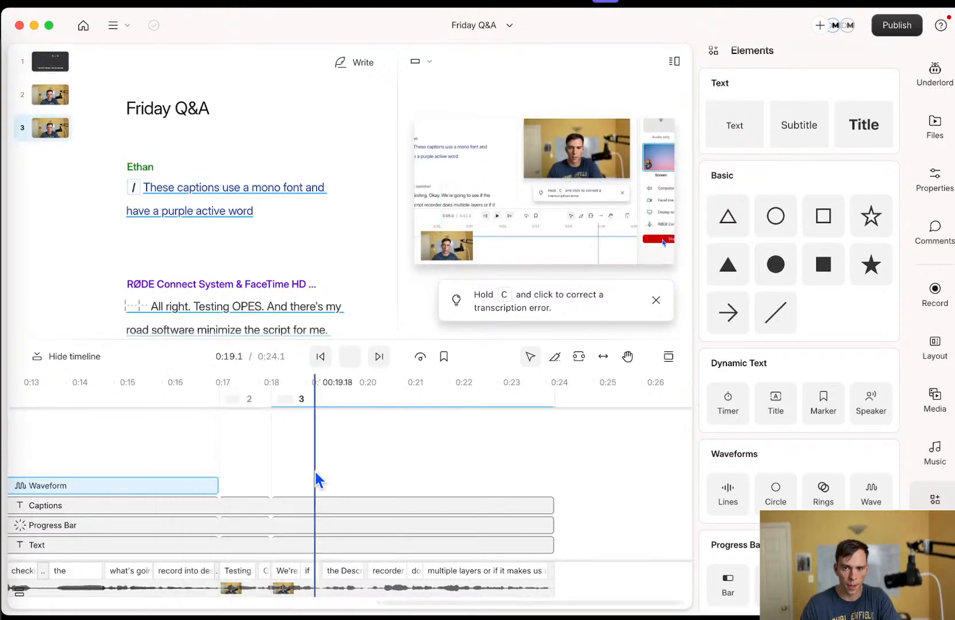
- Try bringing the selected waveform to the front from the canvas, and place the playhead near 0:15.4
left_click(160, 488)
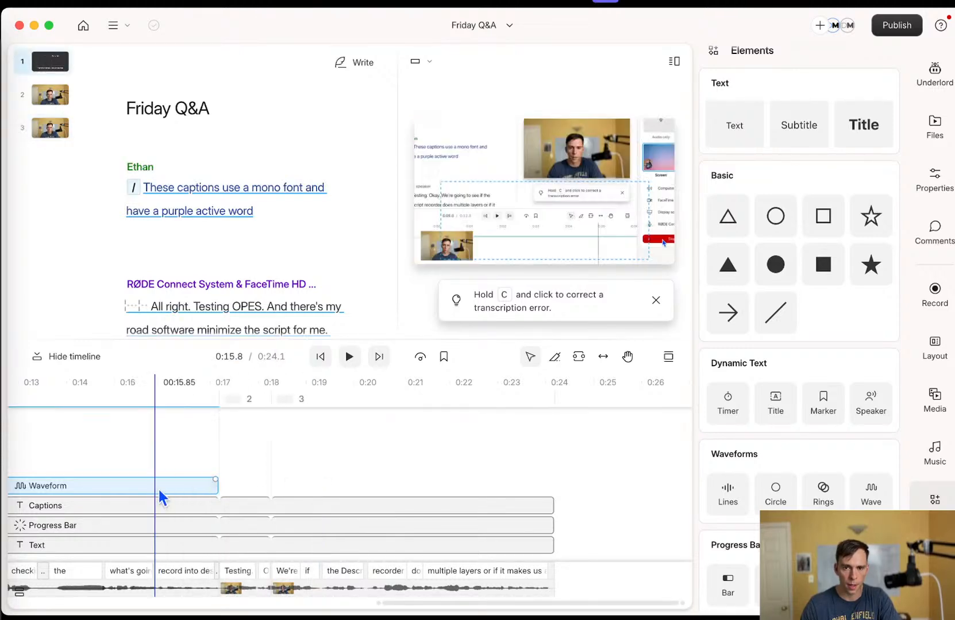
right_click(519, 196)
mouse_move(587, 235)
left_click(725, 237)
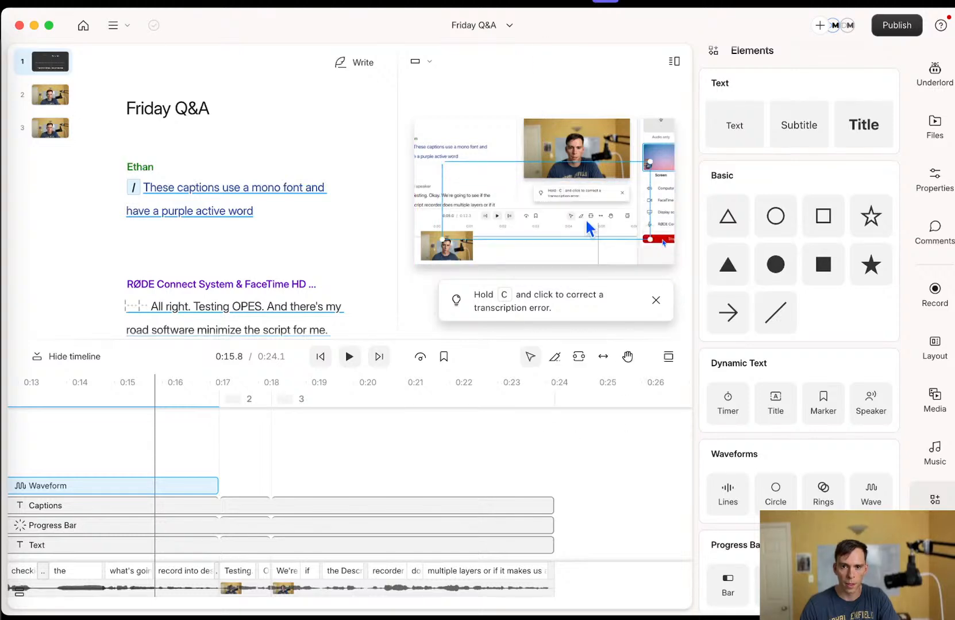
left_click(105, 440)
left_click(137, 436)
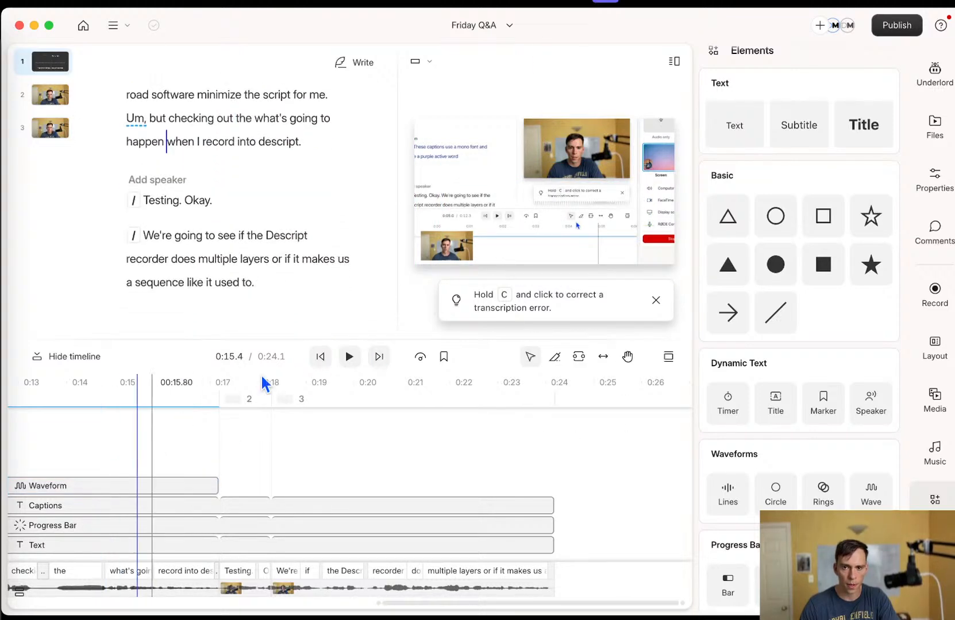
- Bring the selected Waveform layer to the front from scene 1's timeline and briefly play the scene, stopping near 0:11.5
left_click(516, 215)
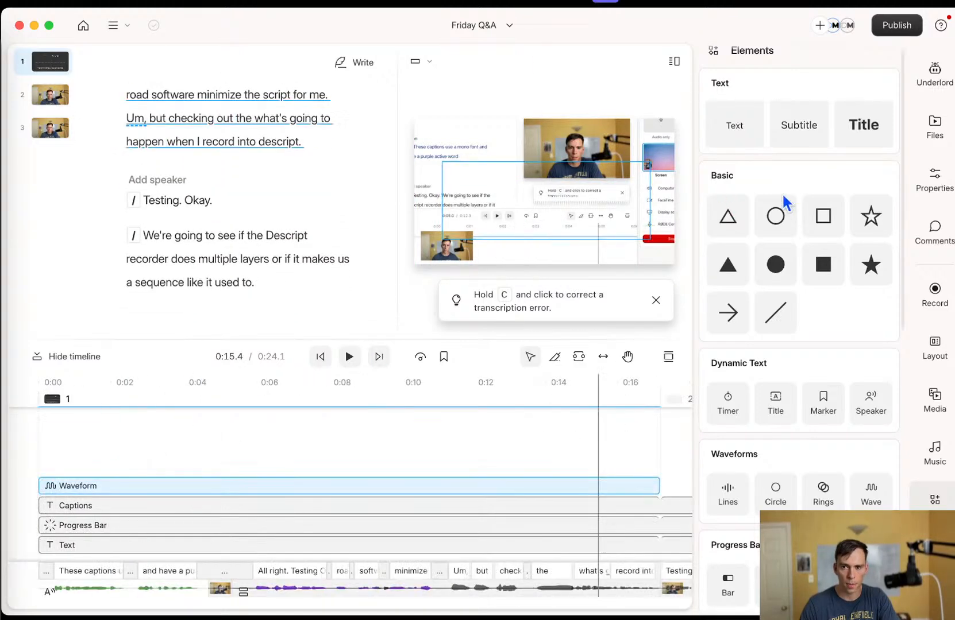
right_click(232, 488)
mouse_move(261, 477)
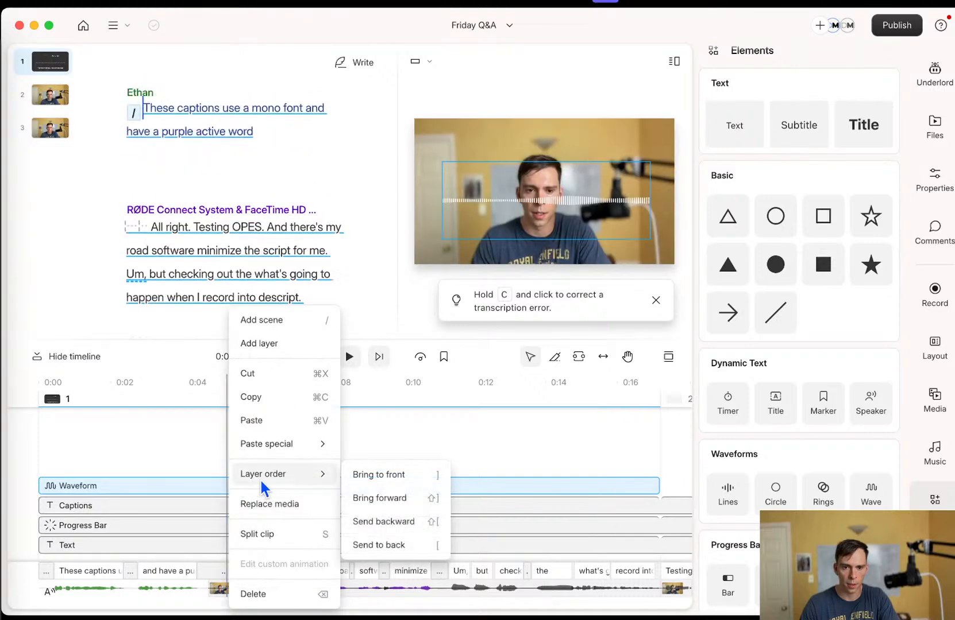
left_click(407, 475)
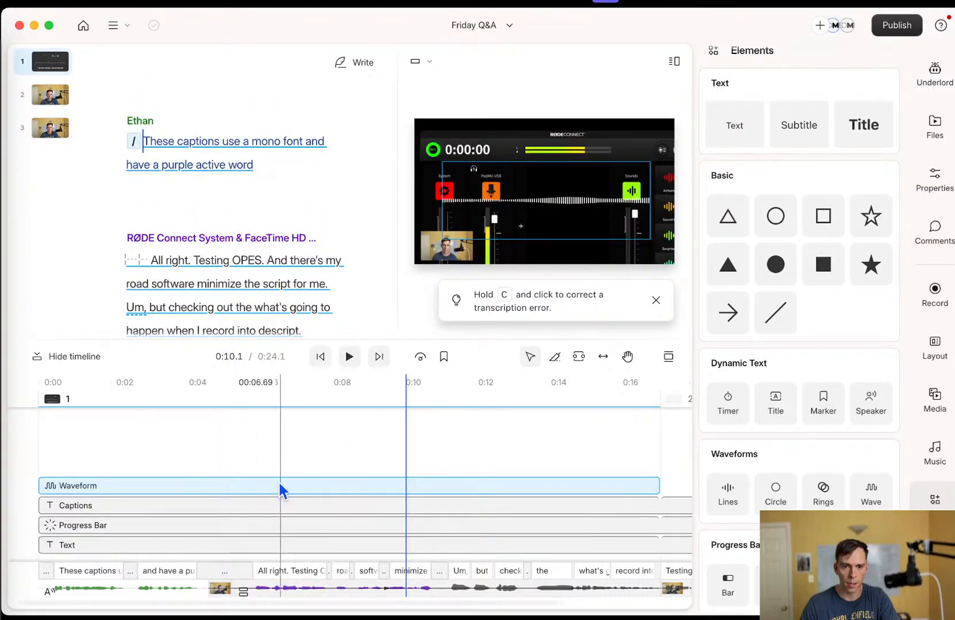
left_click(340, 366)
key("space")
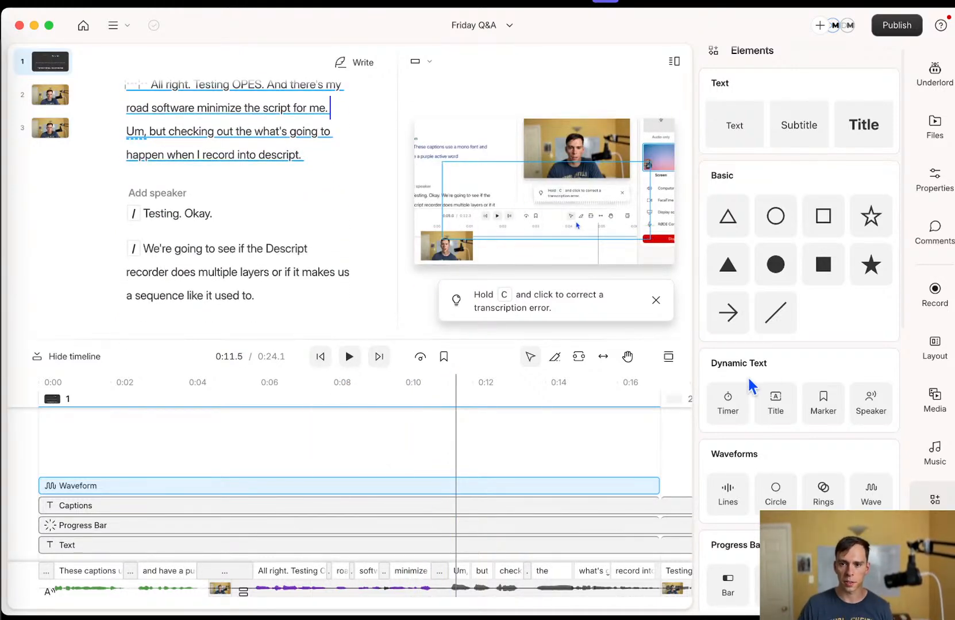
- Set the Lines waveform's color to black (000000) in its style properties
left_click(933, 355)
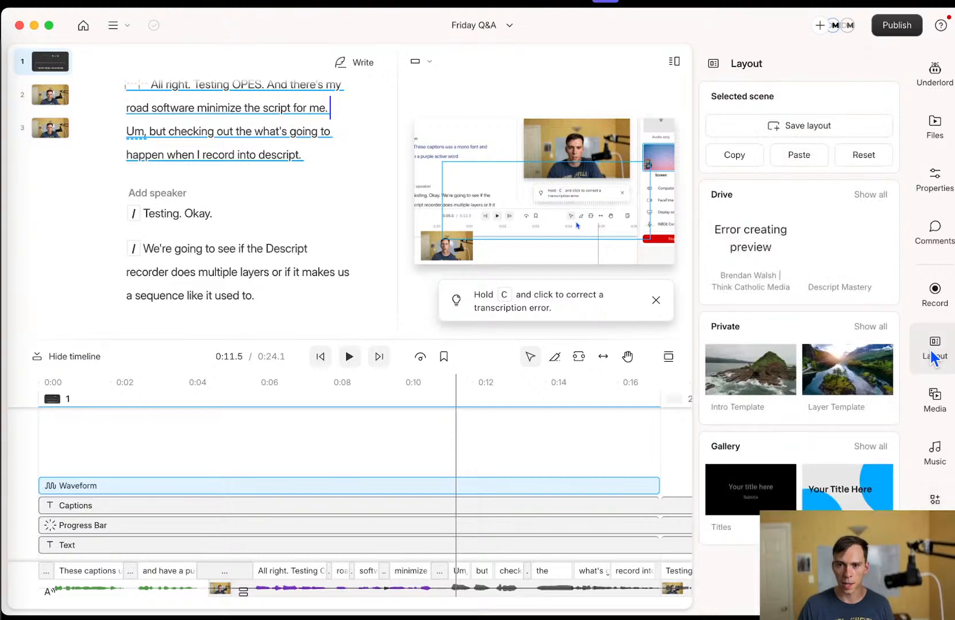
left_click(940, 177)
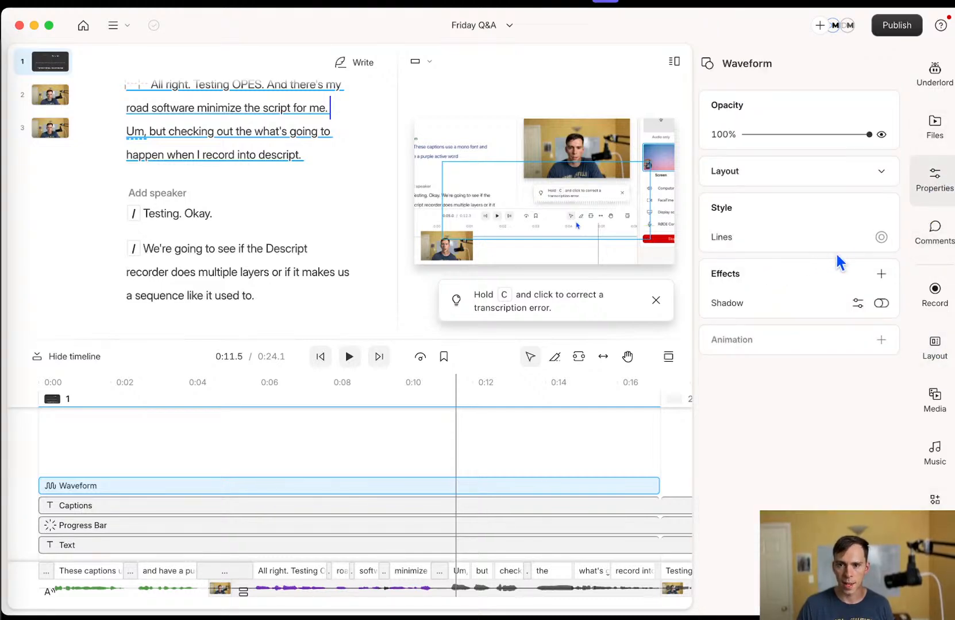
left_click(880, 238)
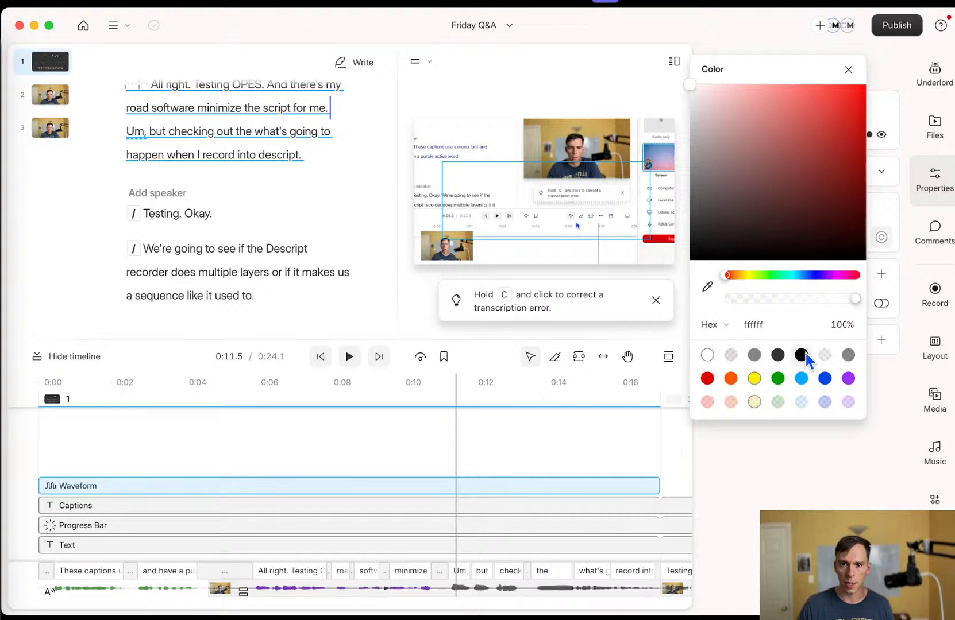
left_click(801, 355)
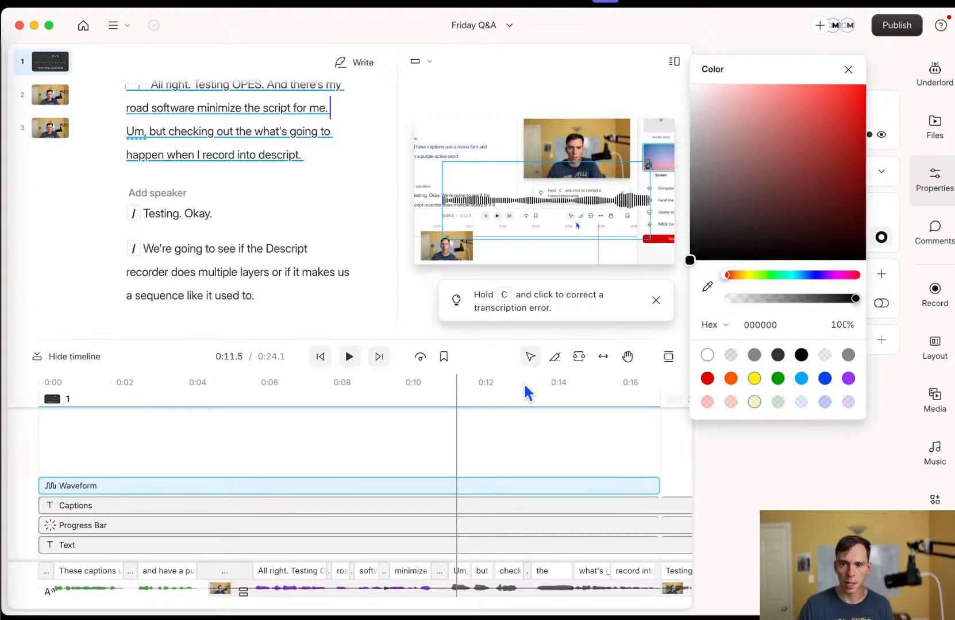
left_click(523, 383)
- Enlarge the waveform on the canvas, extending its height both ways and stretching it across the frame's full width
left_click_drag(565, 239, 567, 286)
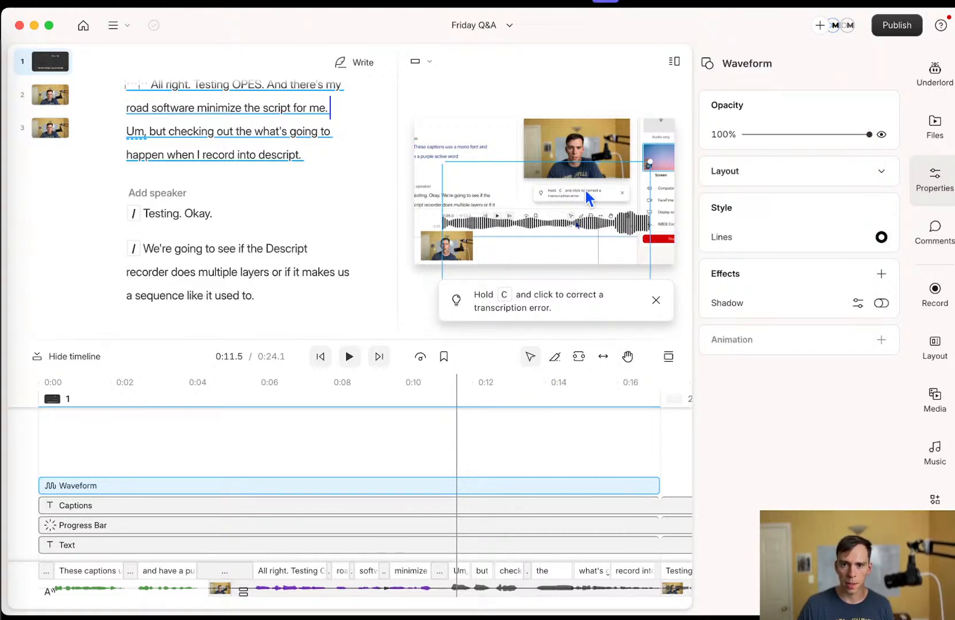
left_click_drag(578, 167, 596, 120)
left_click_drag(441, 208, 414, 208)
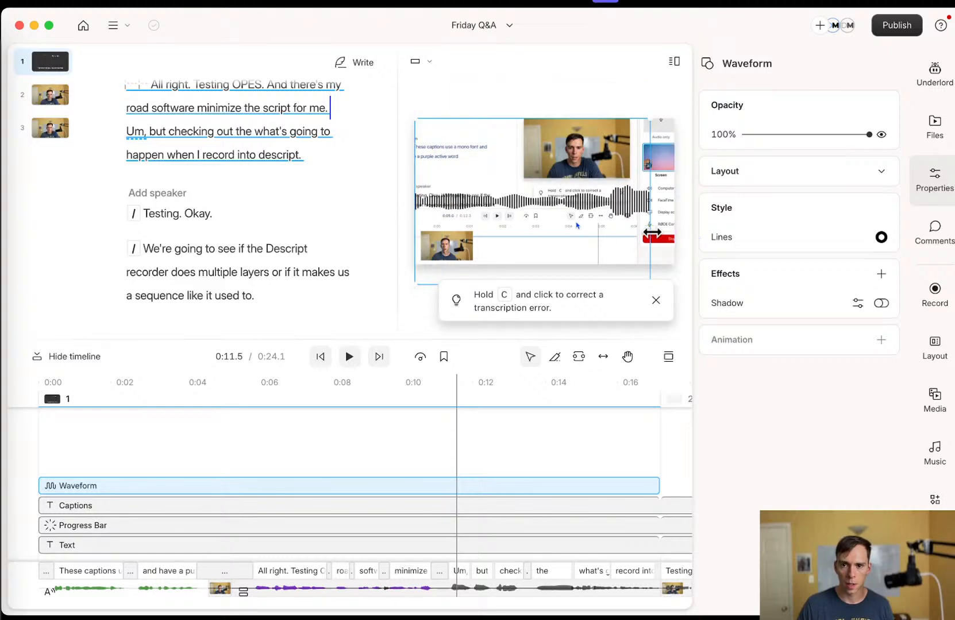
left_click_drag(650, 228, 674, 229)
- Play scene 1 briefly from about 0:11.6 to check the resized waveform, and put the playhead back at 0:11.6
left_click(458, 448)
key("space")
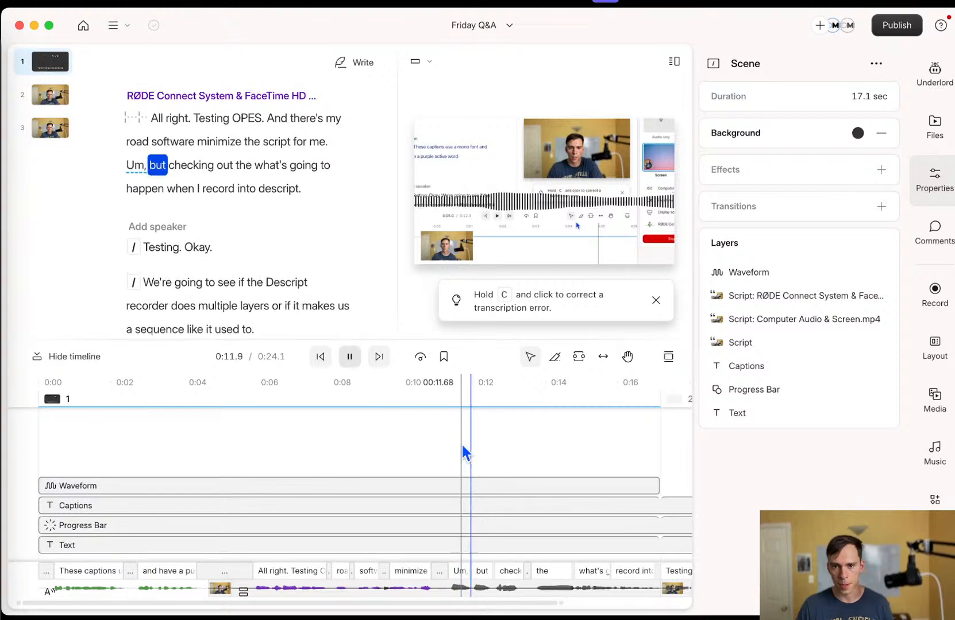
key("space")
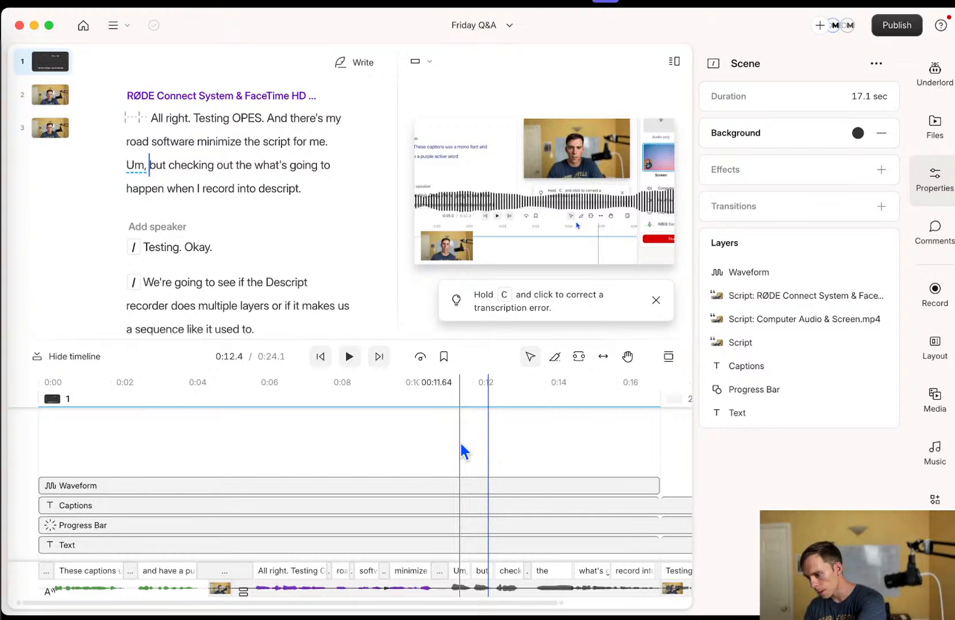
left_click(459, 441)
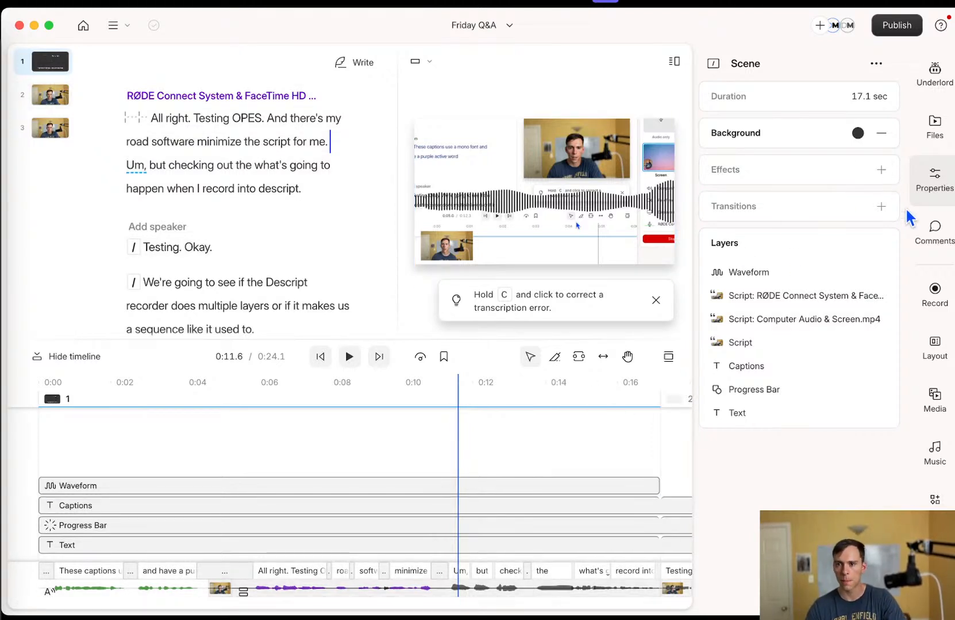
- Copy scene 1's layout onto scene 2 and nudge the pasted waveform slightly to the right on the canvas
left_click(934, 344)
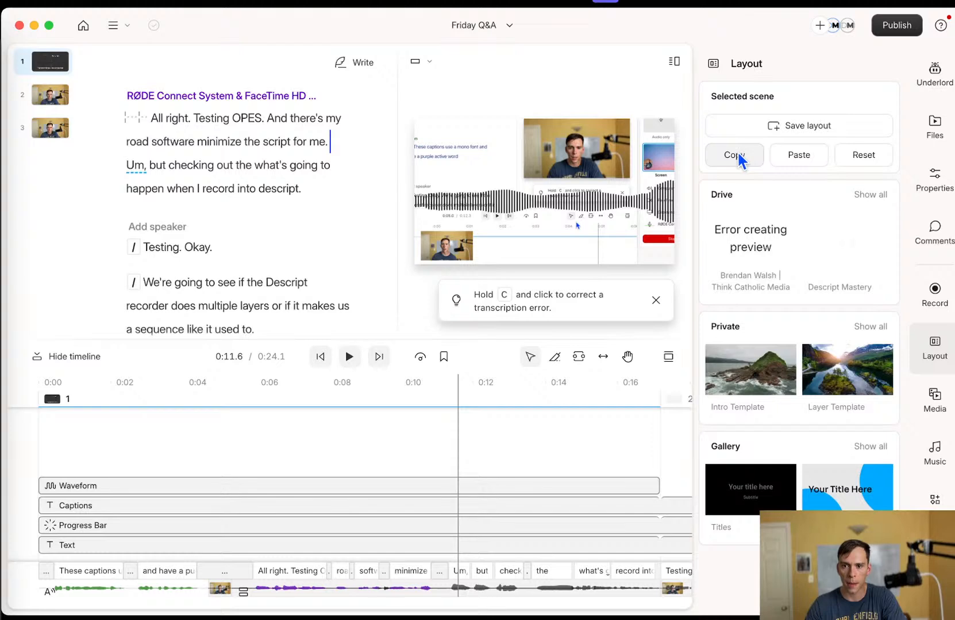
left_click(51, 100)
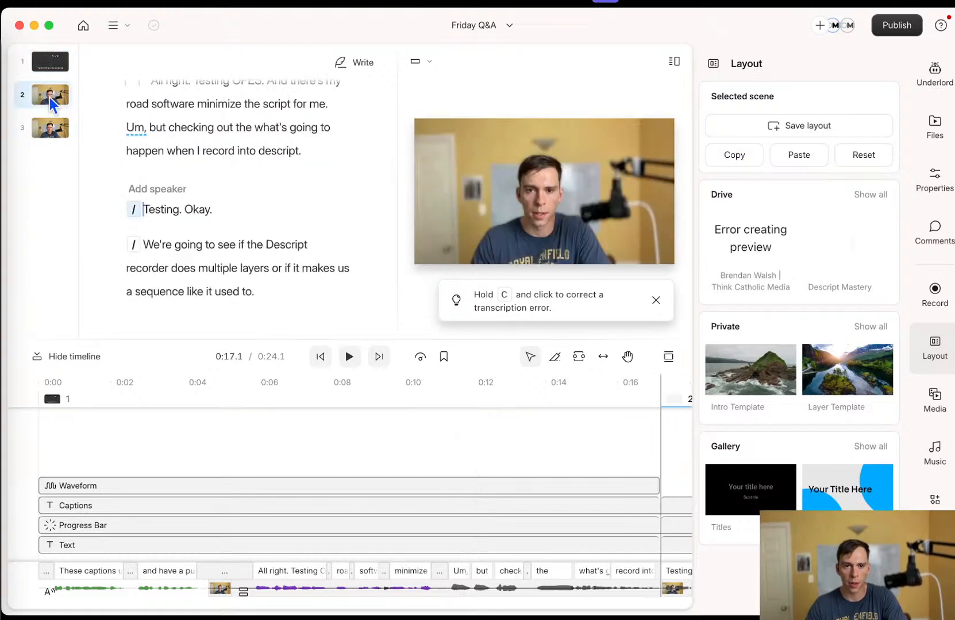
left_click(792, 160)
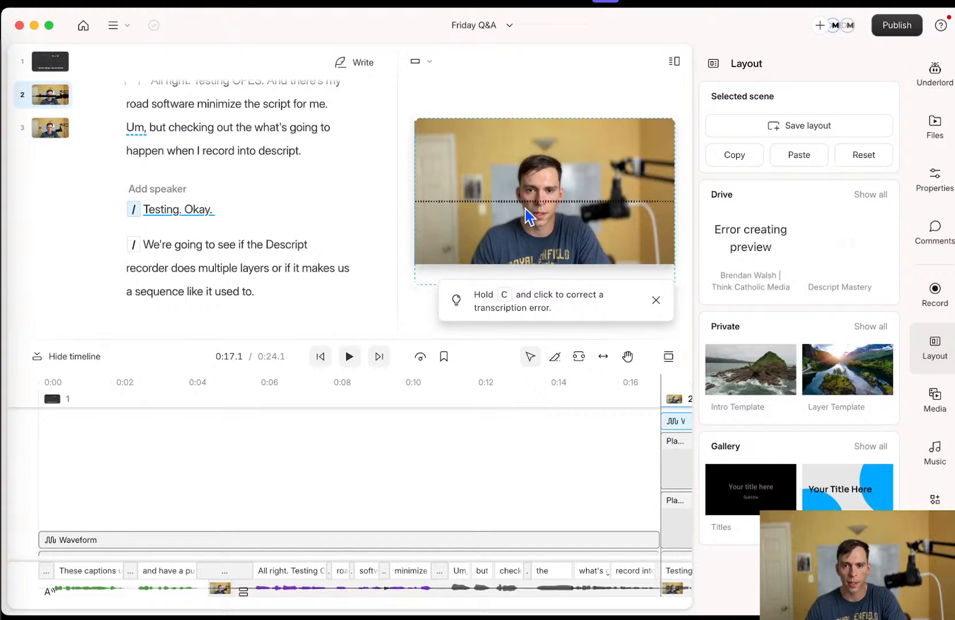
mouse_move(529, 208)
left_mouse_down()
mouse_move(536, 229)
mouse_move(537, 211)
left_mouse_up()
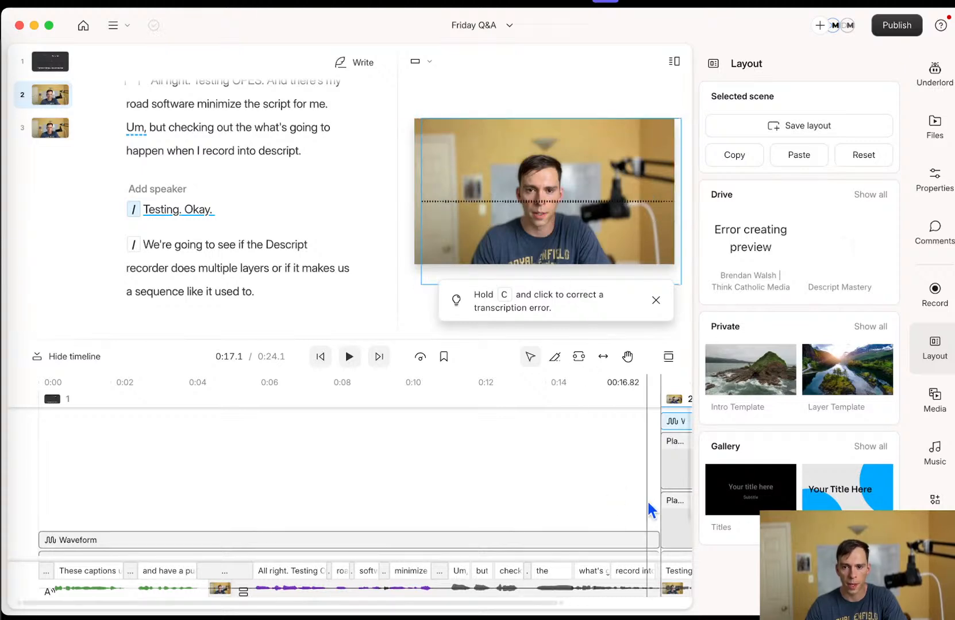
- Inspect the layers pasted into scene 2 on the timeline and select its upper placeholder
scroll(644, 502, "left", 1)
scroll(643, 501, "right", 5)
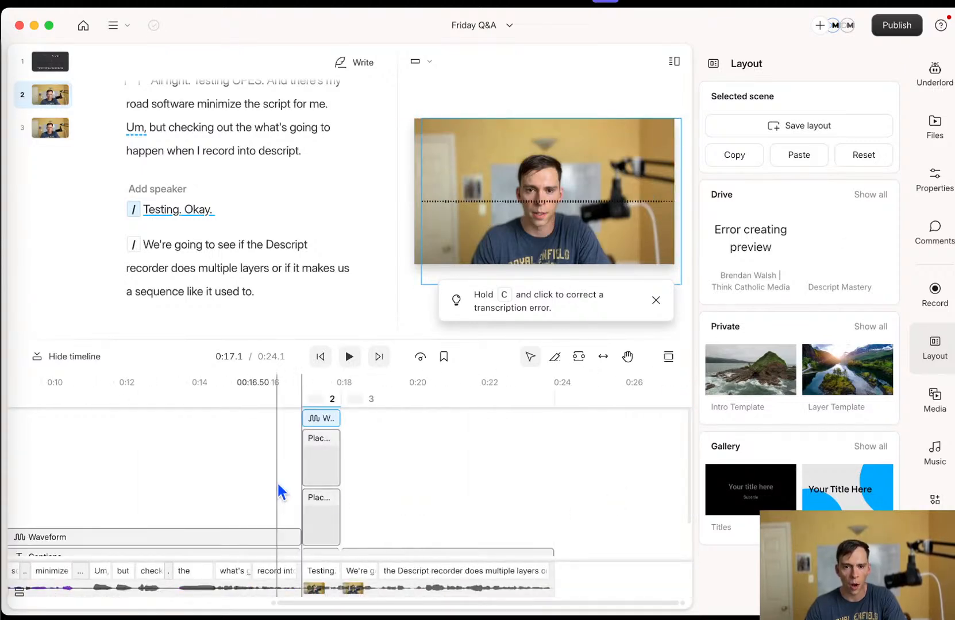
scroll(298, 488, "down", 2)
scroll(328, 517, "up", 2)
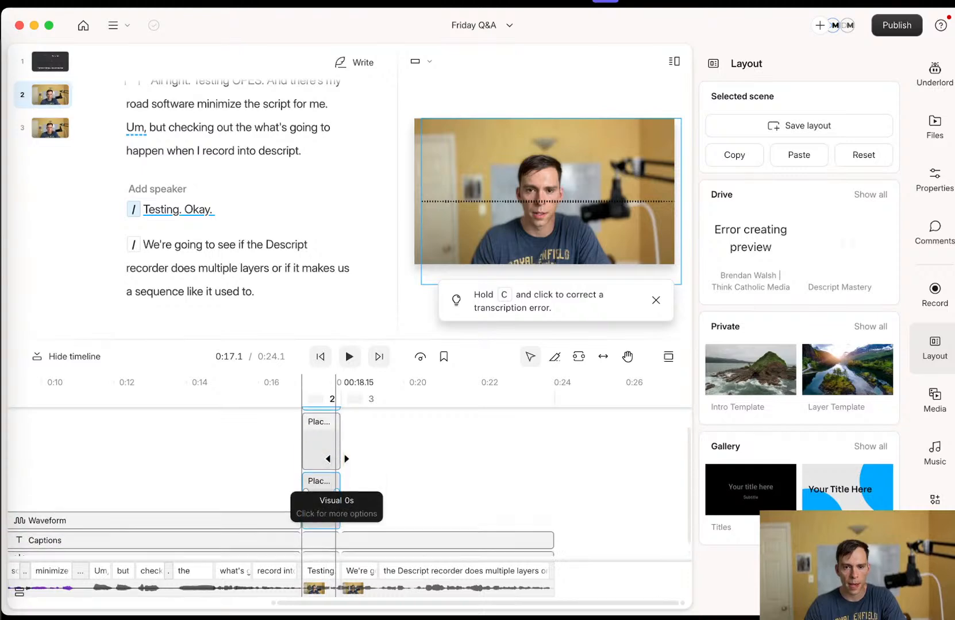
left_click(325, 457)
- Set the timeline's layer size to Large and look through scene 2's enlarged layers, selecting its waveform
left_click(668, 356)
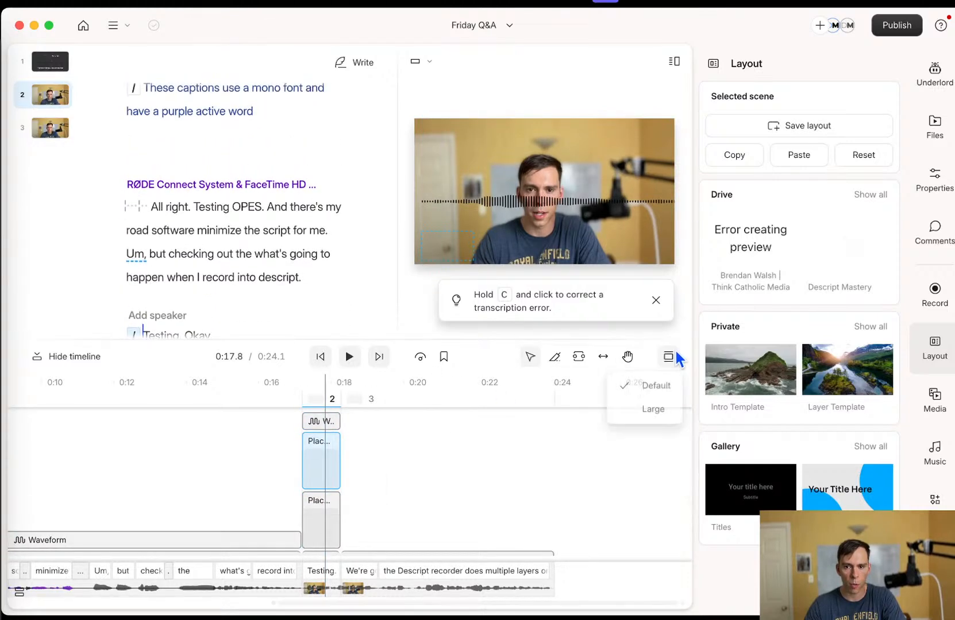
left_click(653, 410)
scroll(326, 499, "down", 2)
scroll(314, 500, "up", 2)
left_click(325, 418)
scroll(369, 494, "down", 3)
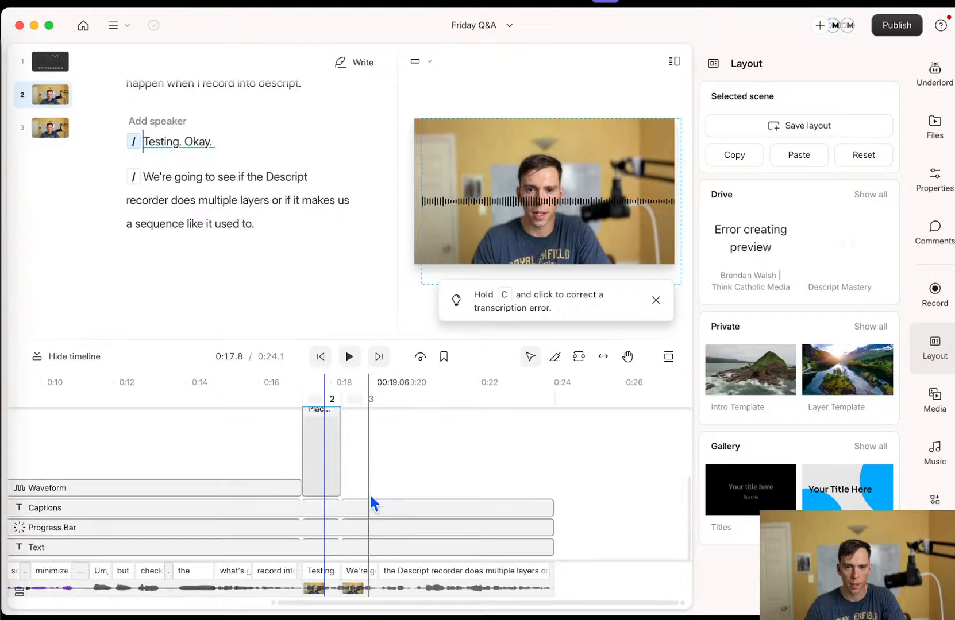
- Place the playhead in scene 3 near 0:20.7 and switch the timeline's layer size to Default and back to Large
left_click(428, 471)
left_click(668, 356)
left_click(664, 404)
left_click(668, 357)
left_click(655, 386)
left_click(668, 359)
left_click(653, 405)
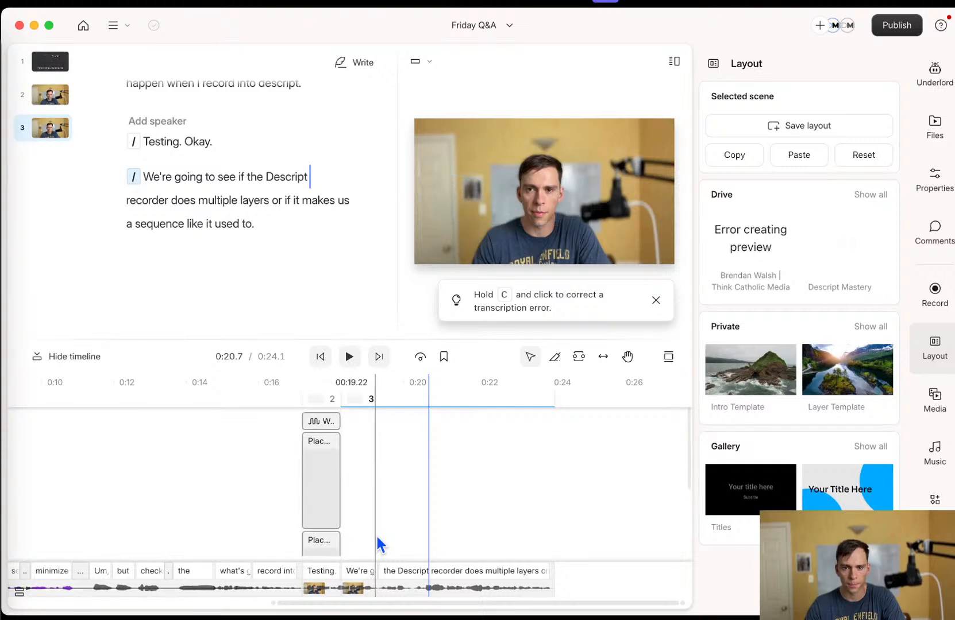
- Examine how scene 2's placeholders stack above the Captions, Progress Bar and Text layers, with the upper placeholder selected
left_click(322, 491)
left_click(354, 454)
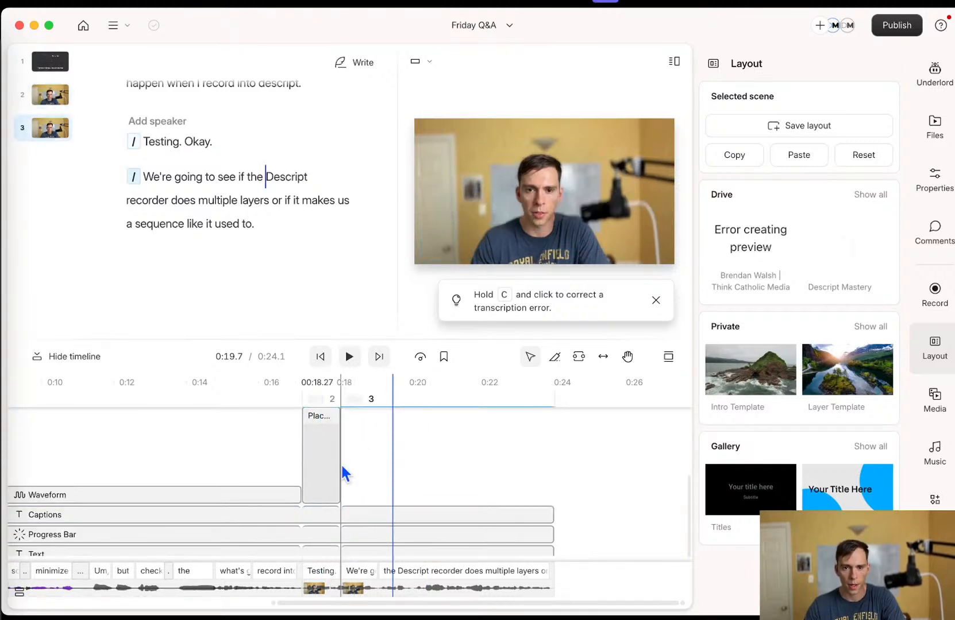
left_click(330, 467)
scroll(328, 465, "up", 2)
left_click(317, 465)
scroll(324, 465, "down", 1)
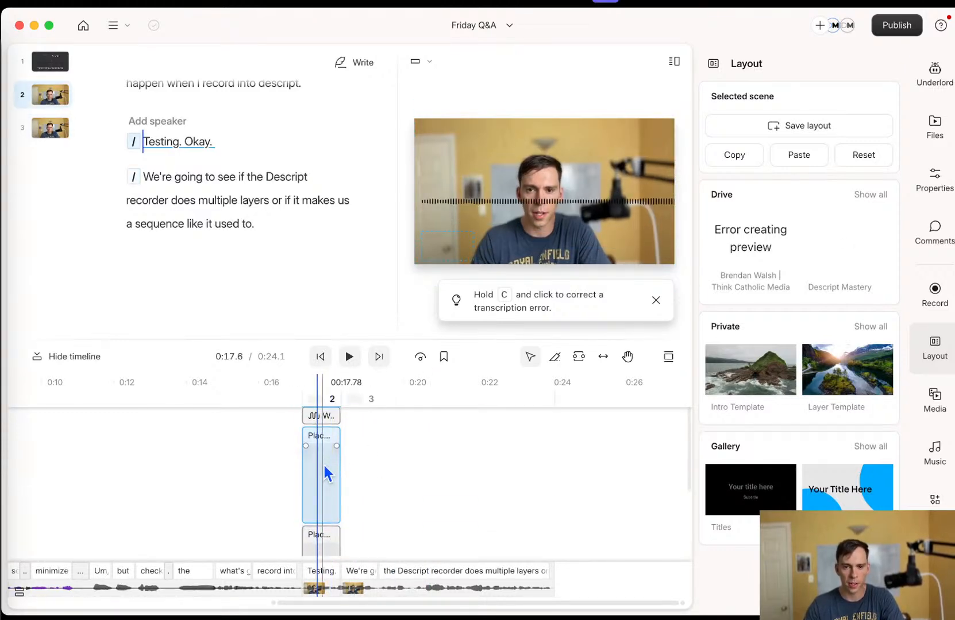
scroll(330, 509, "down", 2)
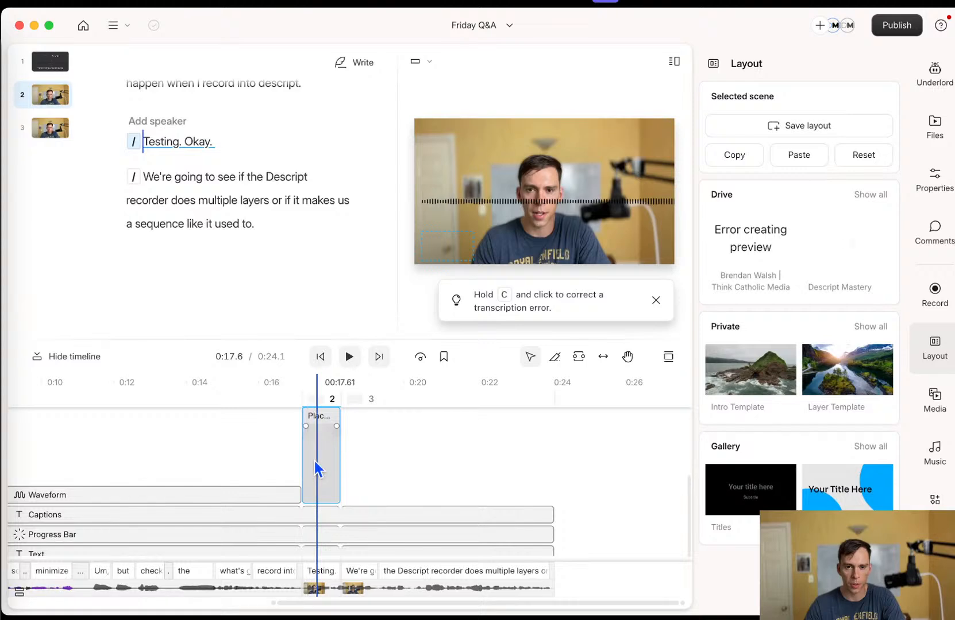
scroll(318, 461, "up", 4)
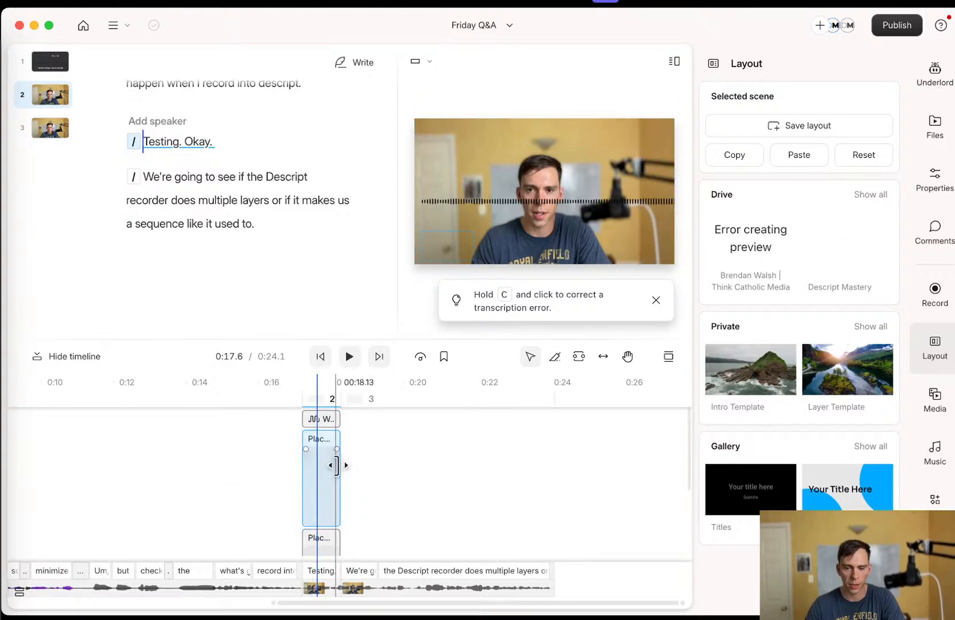
- Inspect scene 2's layers at closer timeline zoom, select Captions, and place the playhead in scene 3 near 0:19.5
scroll(313, 489, "up", 3)
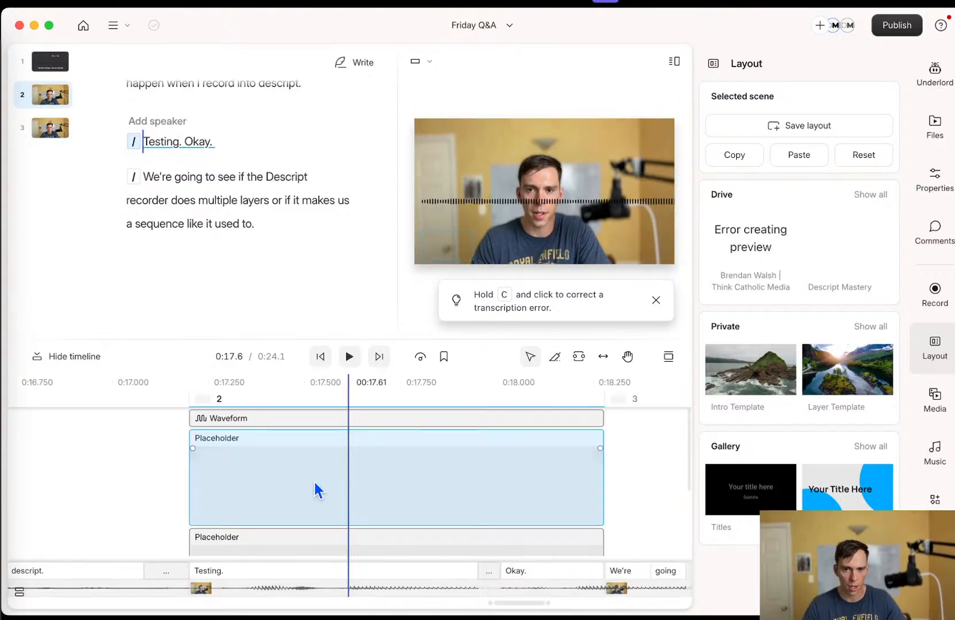
scroll(420, 500, "down", 2)
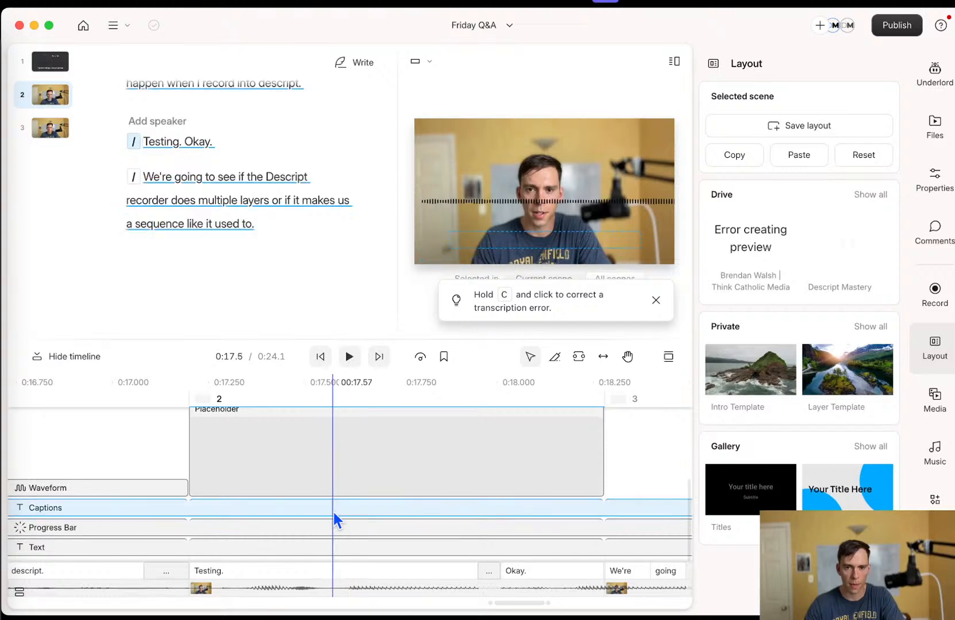
scroll(420, 513, "up", 2)
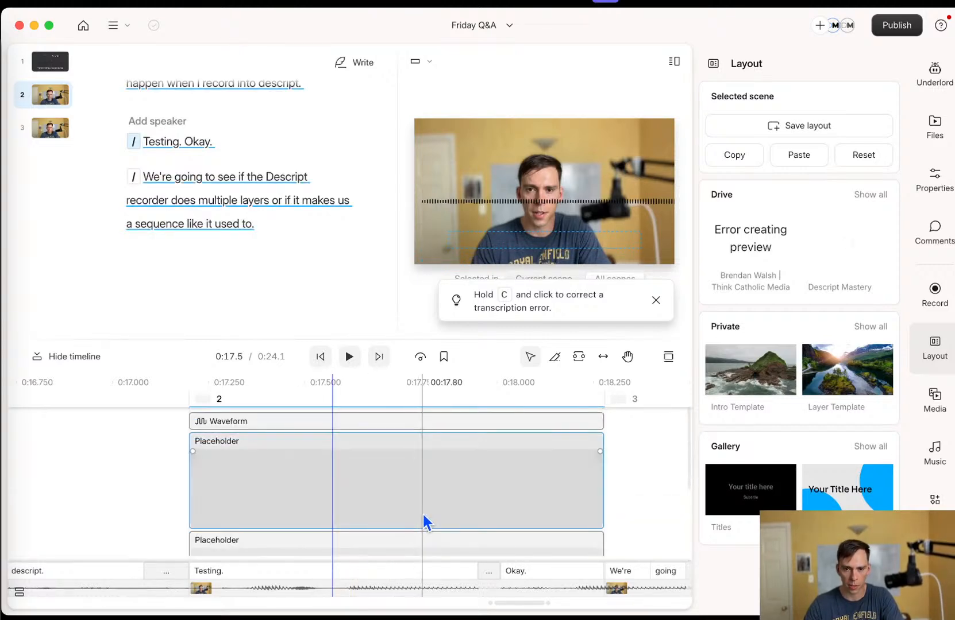
scroll(423, 514, "right", 5)
scroll(422, 512, "down", 5)
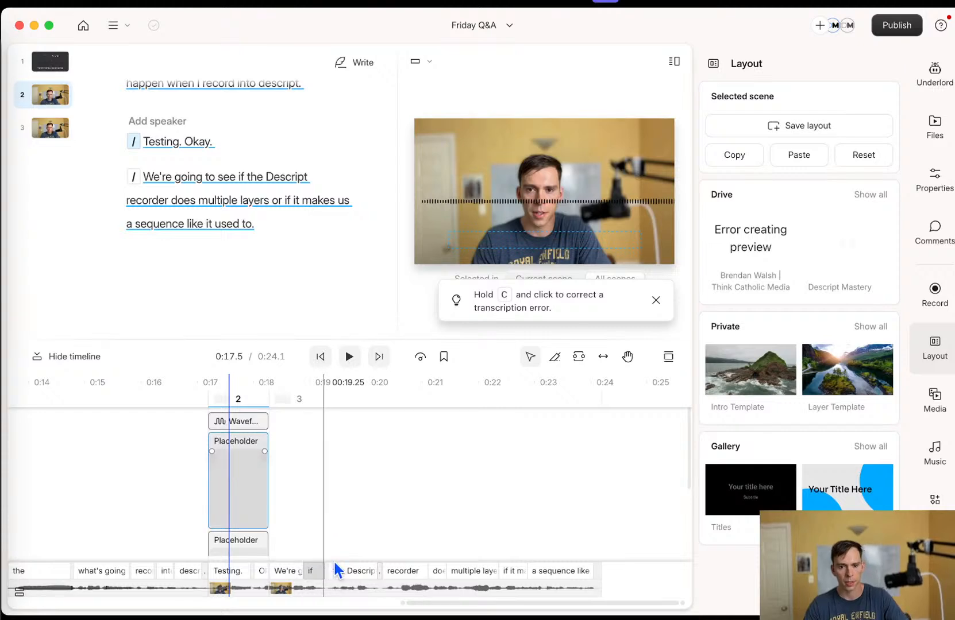
left_click(339, 459)
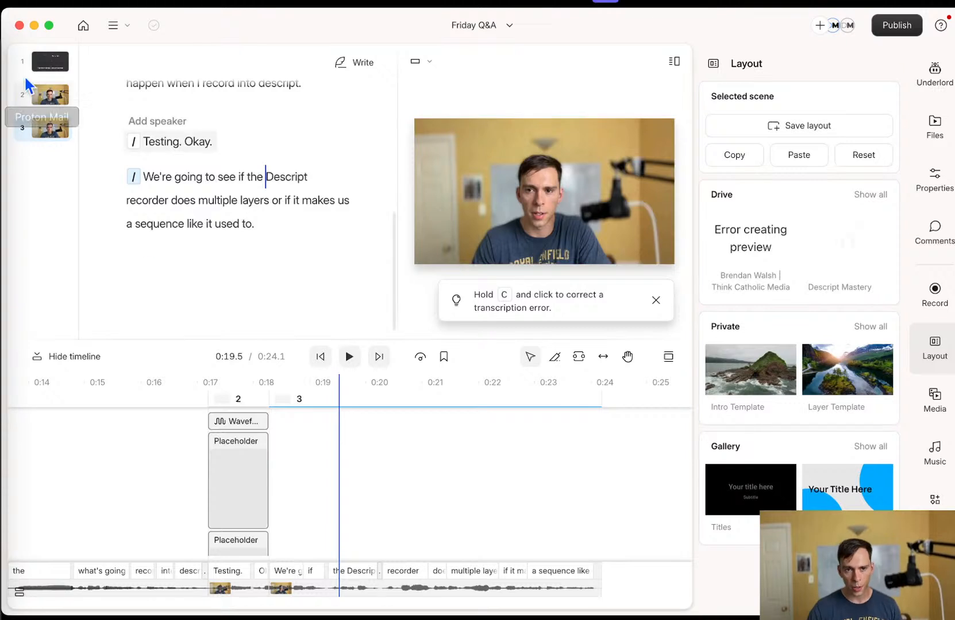
- Return to scene 2 near 0:17.9 and dismiss the transcription-correction tip, leaving no placeholder selected
left_click(51, 97)
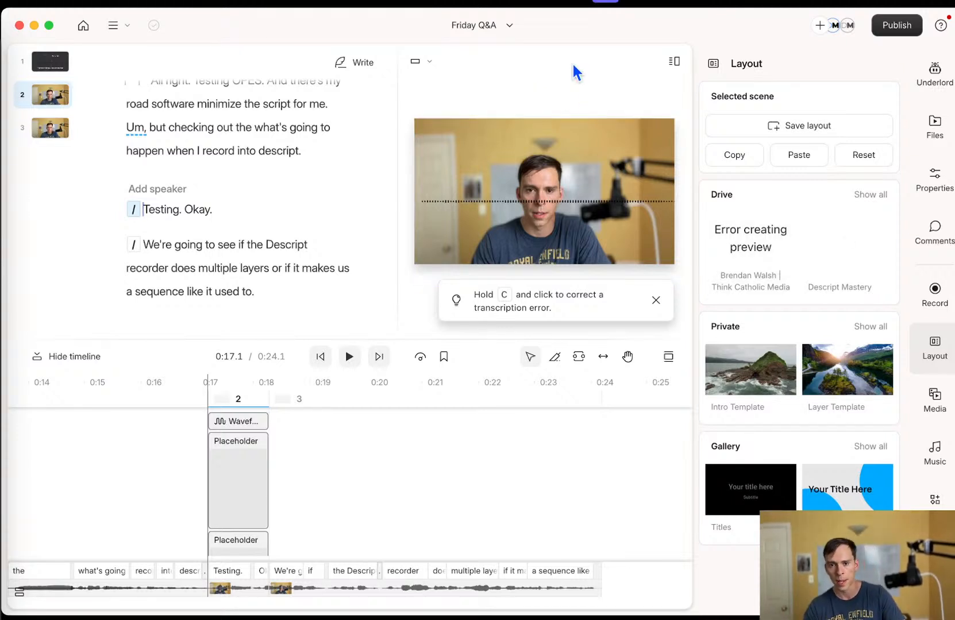
left_click(251, 396)
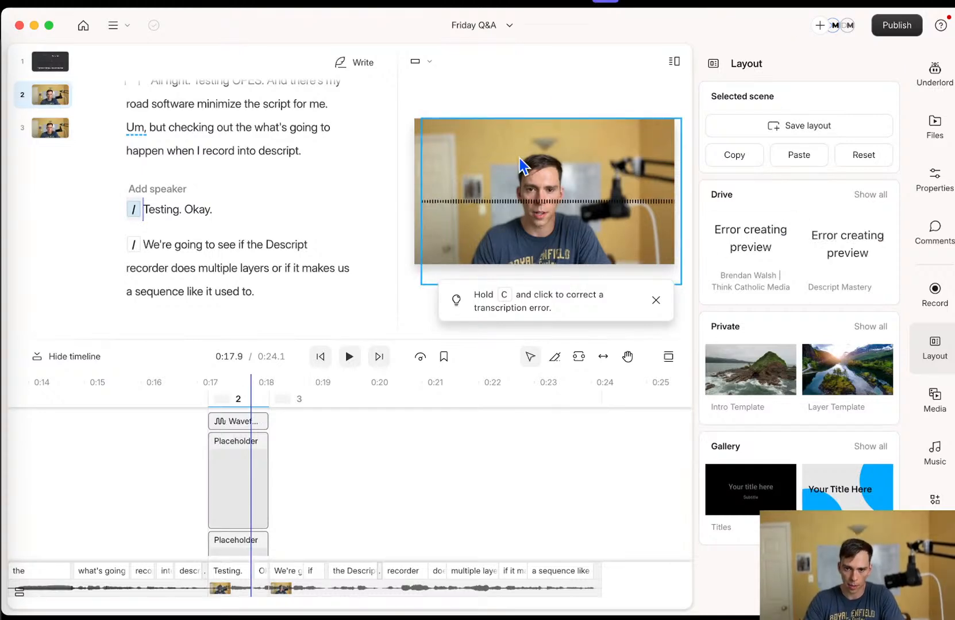
left_click(655, 300)
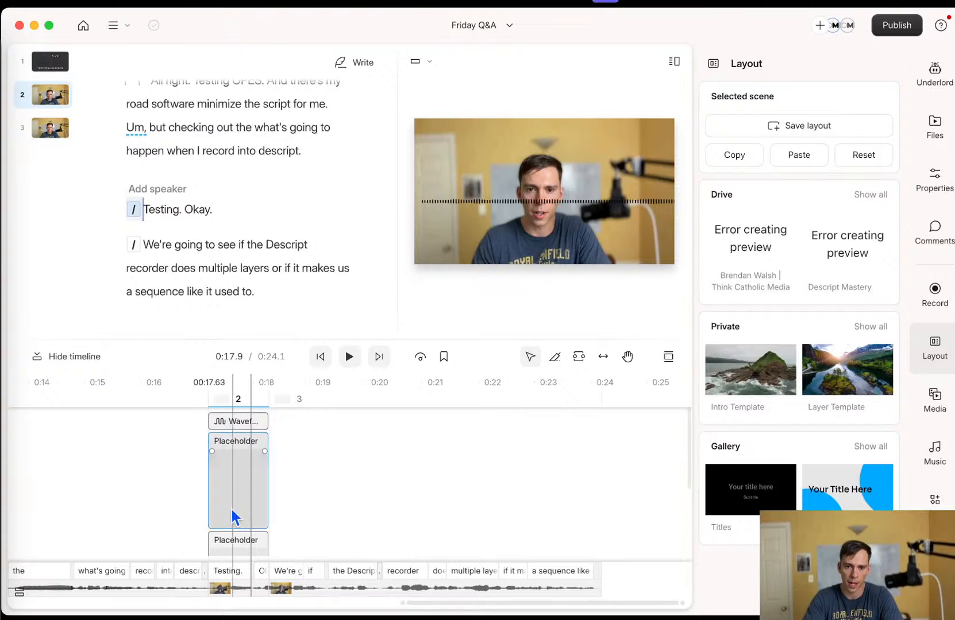
left_click(241, 523)
left_click(544, 497)
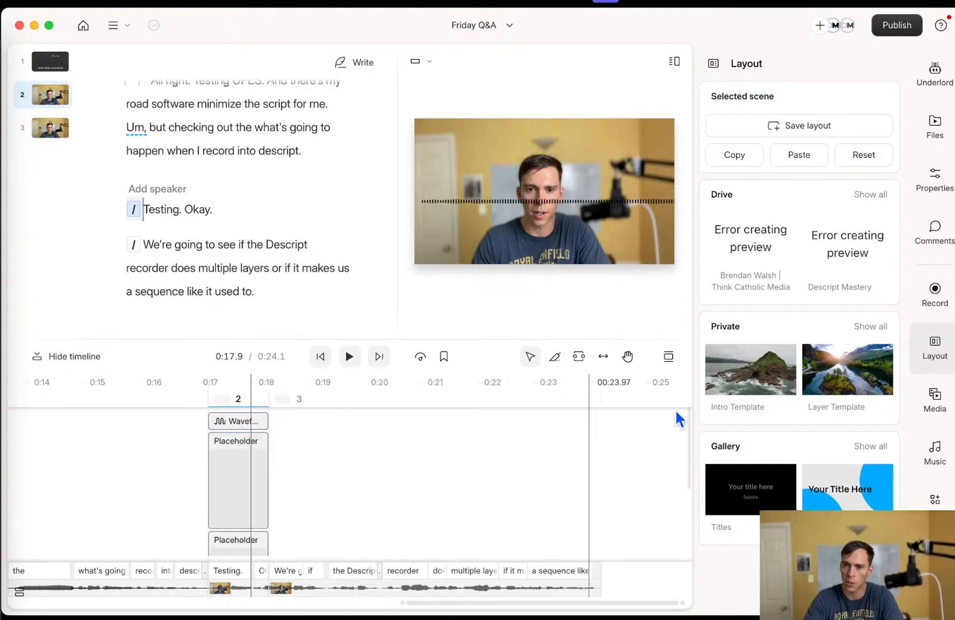
- Review the templates that scene 2's layout could be saved to, and leave the selection without saving
left_click(782, 125)
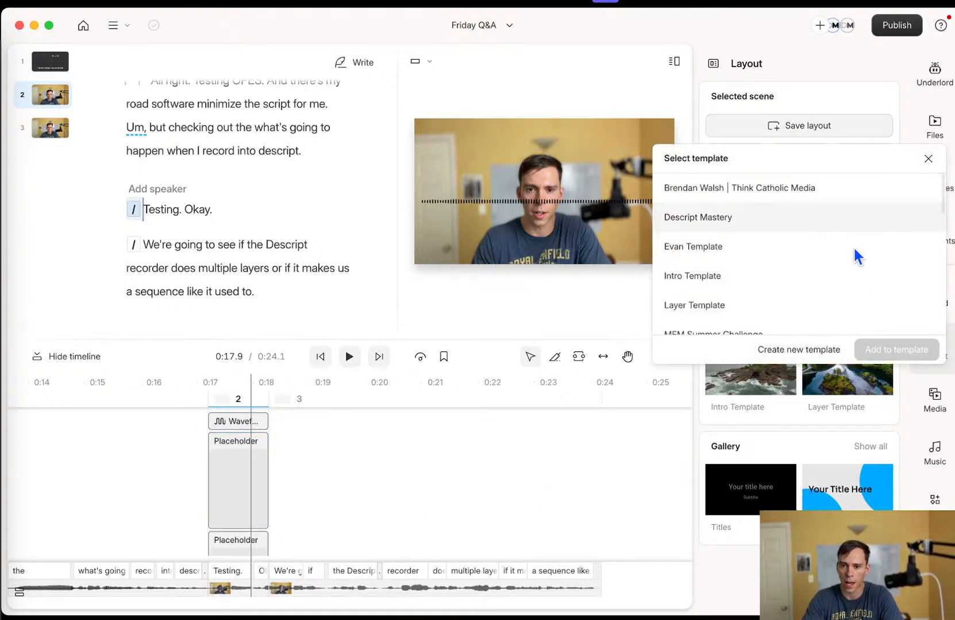
scroll(737, 284, "down", 10)
scroll(738, 288, "up", 10)
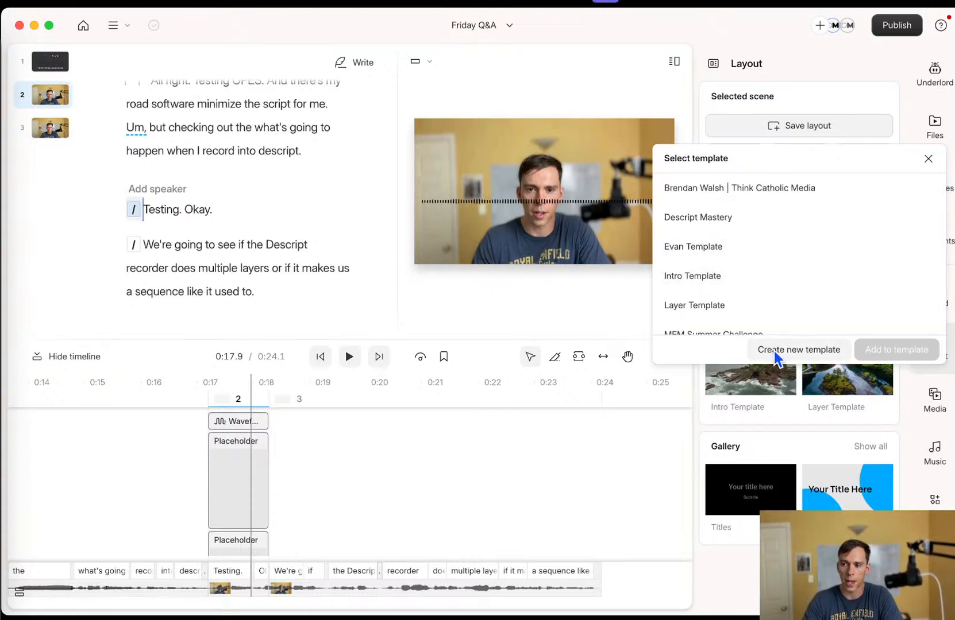
left_click(928, 158)
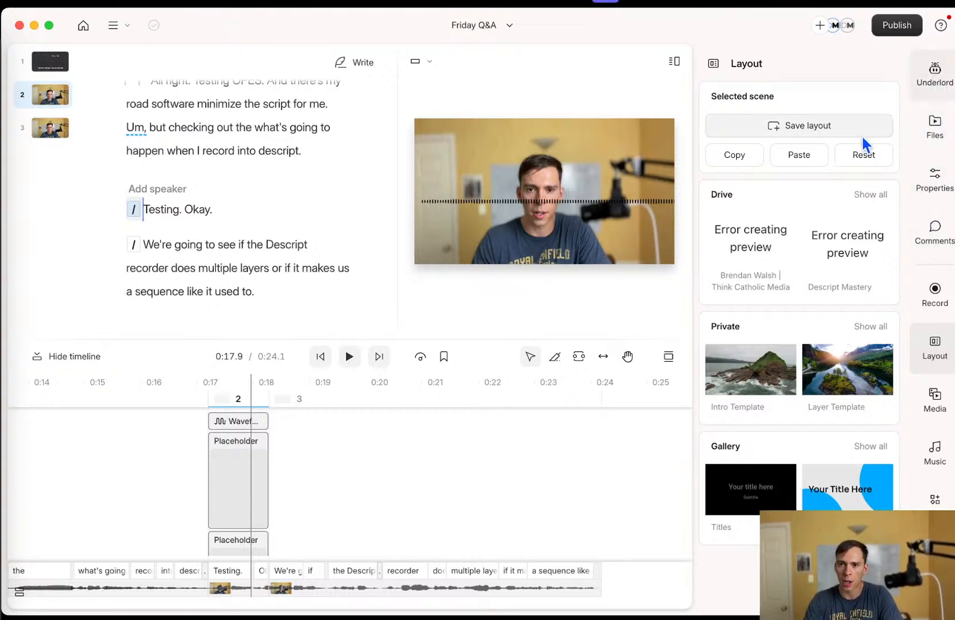
- Hide the layout options and move scene 2's waveform upward toward the top edge of the video frame
left_click(934, 347)
left_click_drag(691, 182, 693, 127)
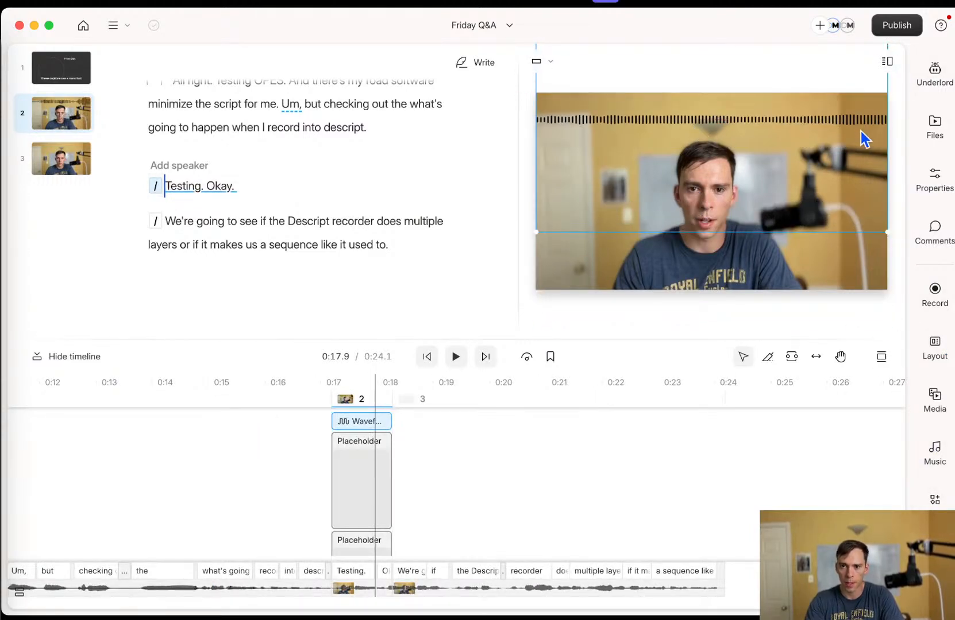
left_click_drag(622, 225, 710, 149)
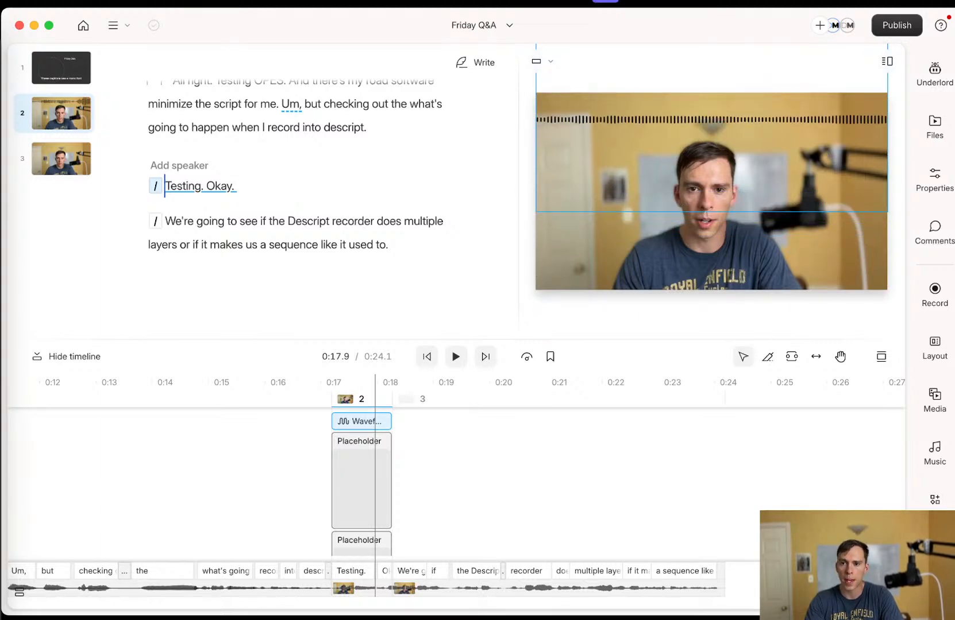
- Look through Underlord's tools, checking what Edit for clarity and Studio sound open, and return to the tool list
left_click(936, 81)
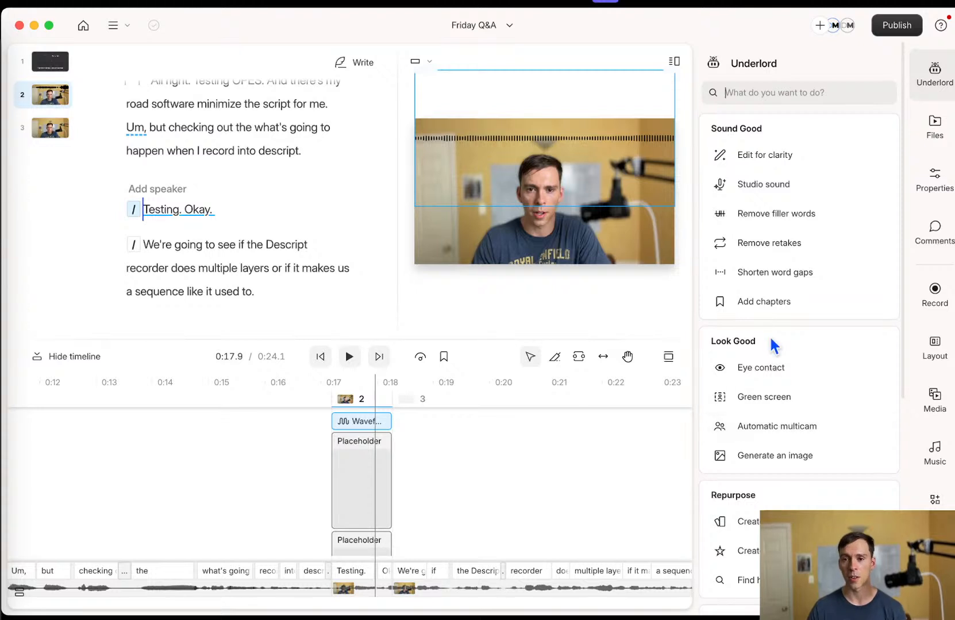
left_click(763, 161)
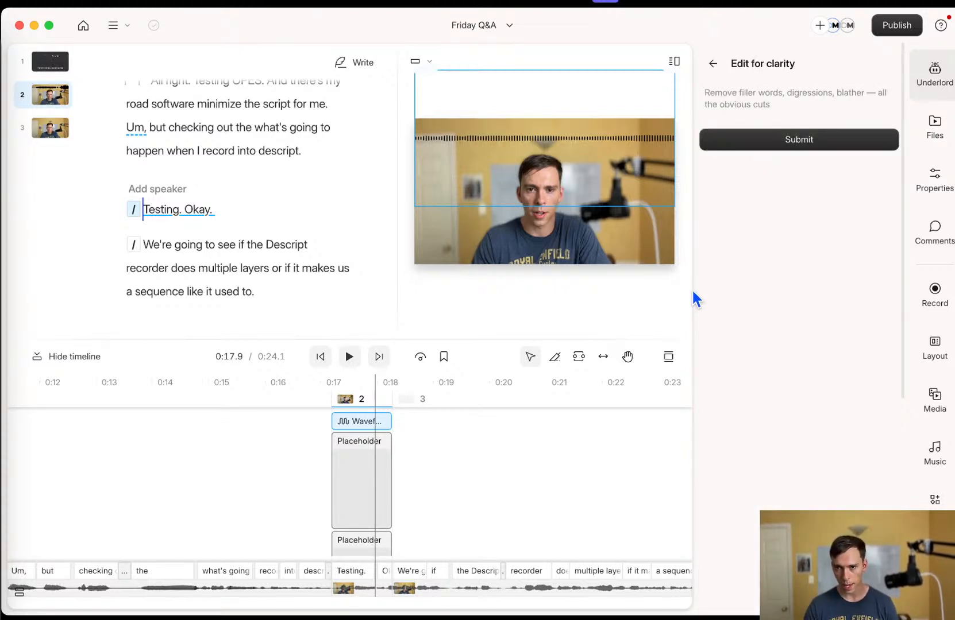
left_click(713, 63)
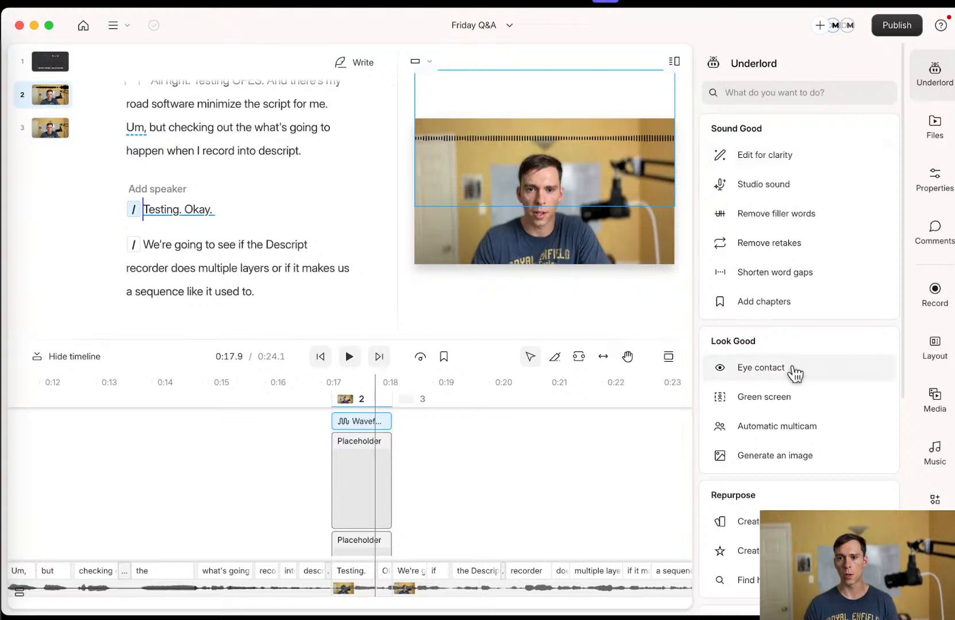
left_click(774, 184)
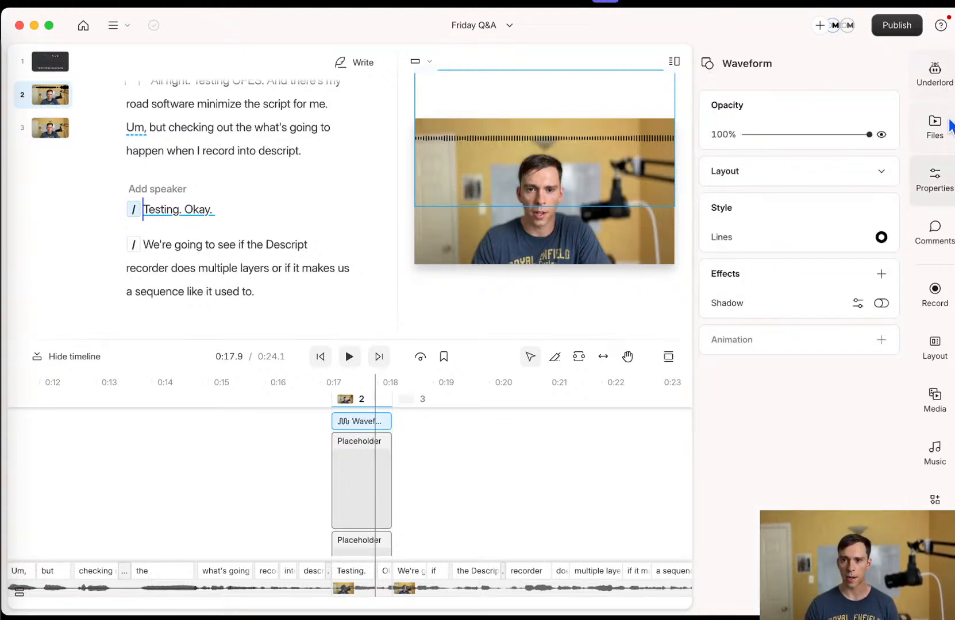
left_click(939, 78)
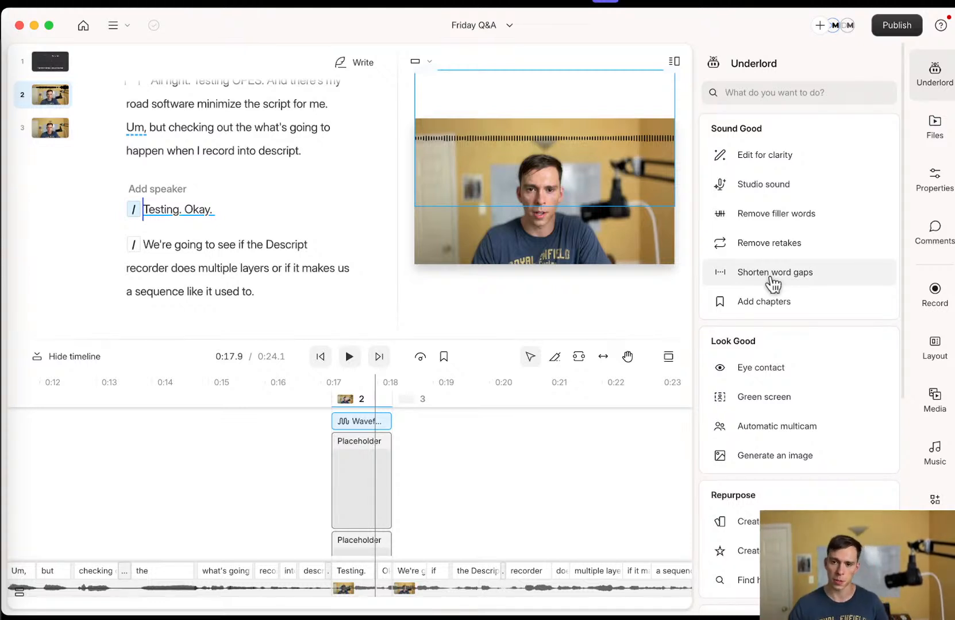
- Run Underlord's Edit for clarity on the script and examine the cuts it proposes
left_click(776, 163)
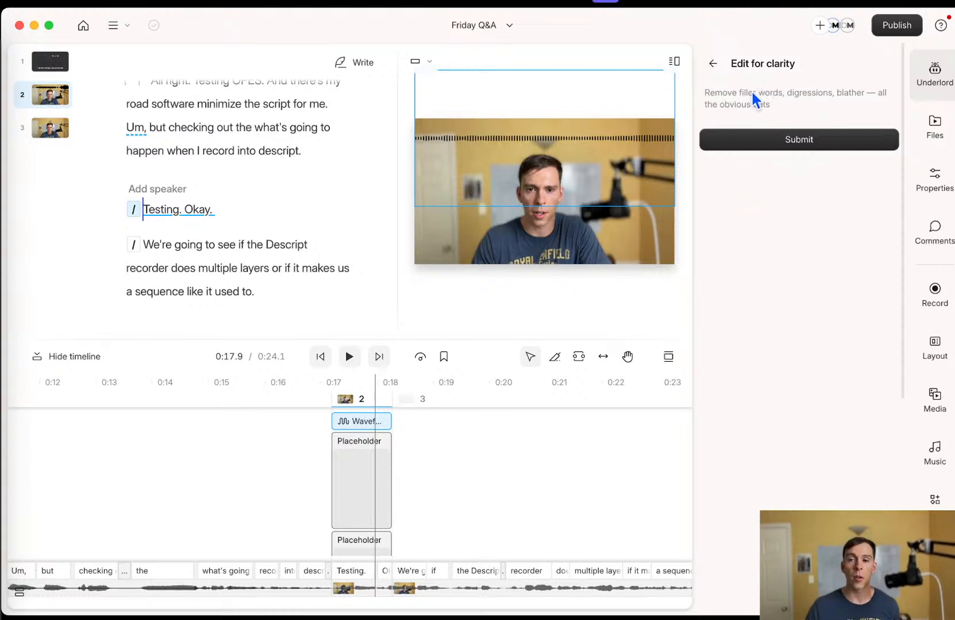
left_click(797, 146)
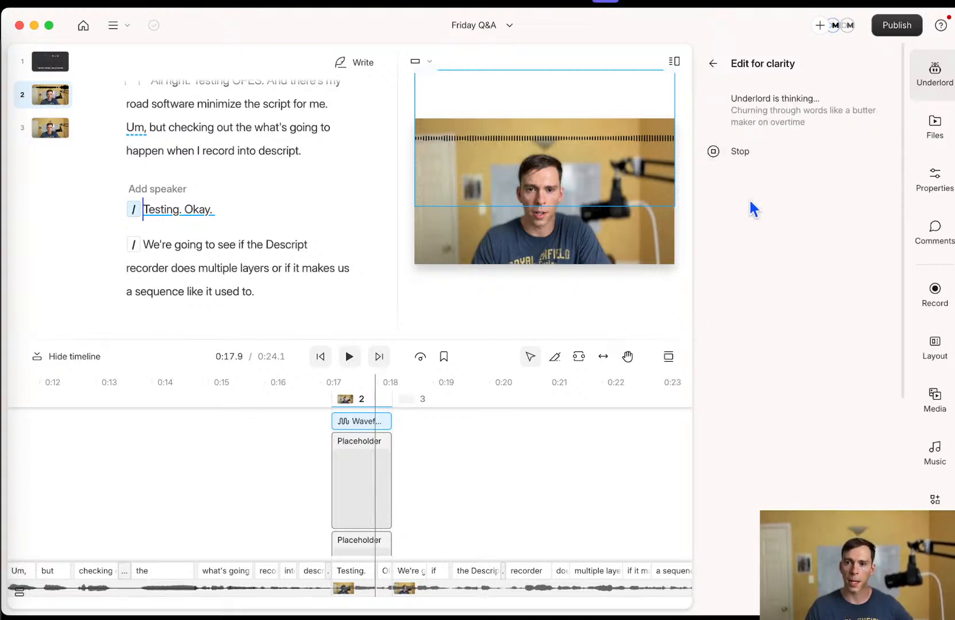
left_click_drag(737, 118, 804, 216)
left_click(802, 211)
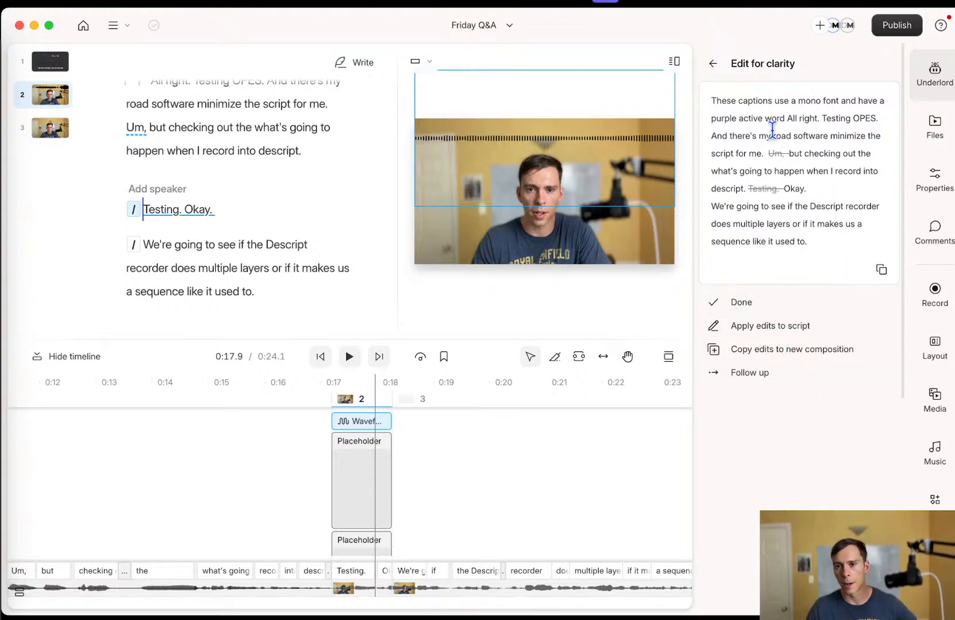
left_click_drag(732, 101, 827, 219)
left_click(823, 247)
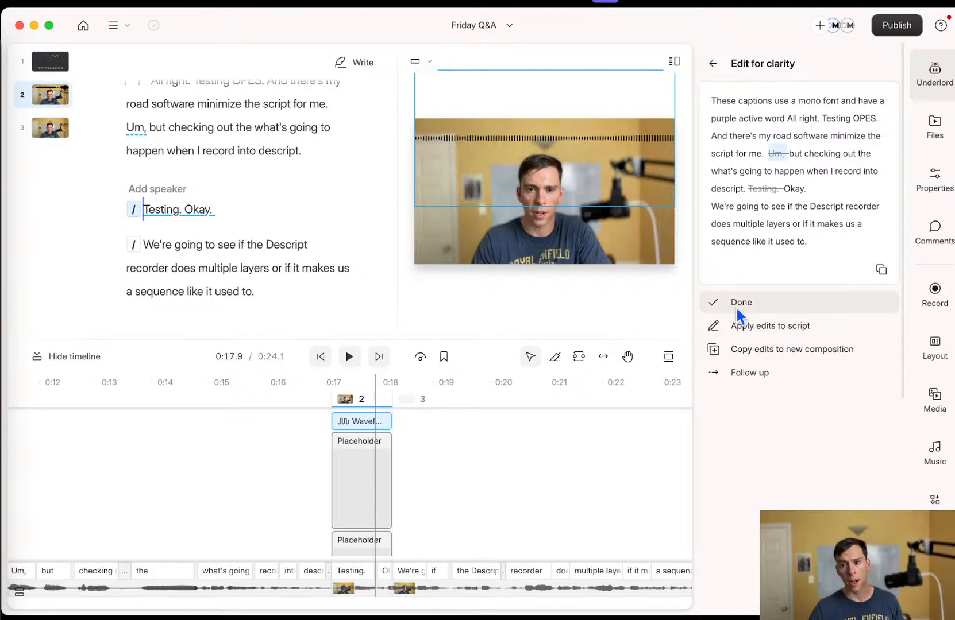
- Apply the Edit for clarity cuts to the script, check the struck-out words, and finish the tool
left_click(767, 326)
left_click_drag(137, 211, 147, 210)
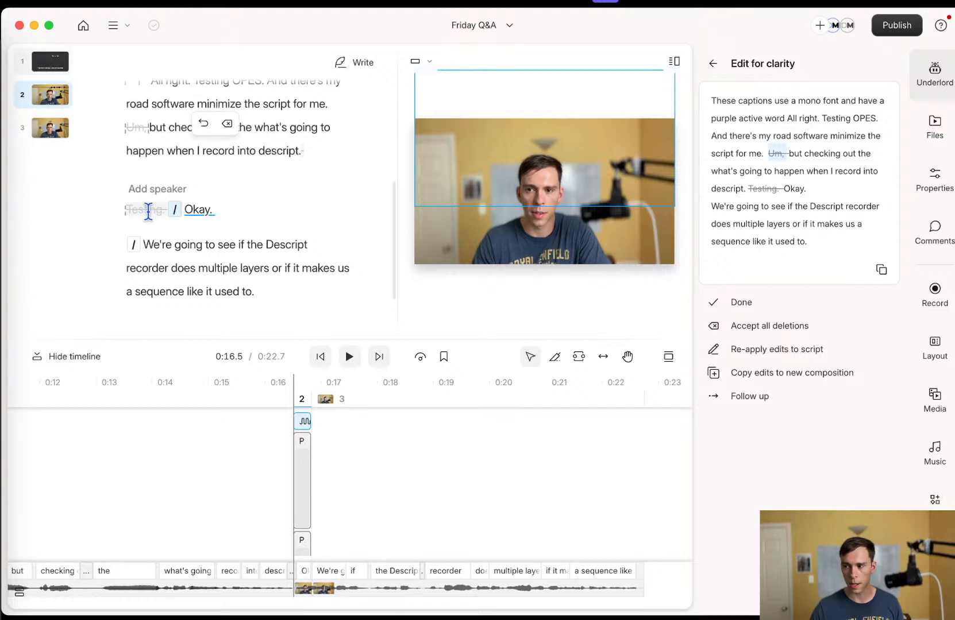
left_click(732, 304)
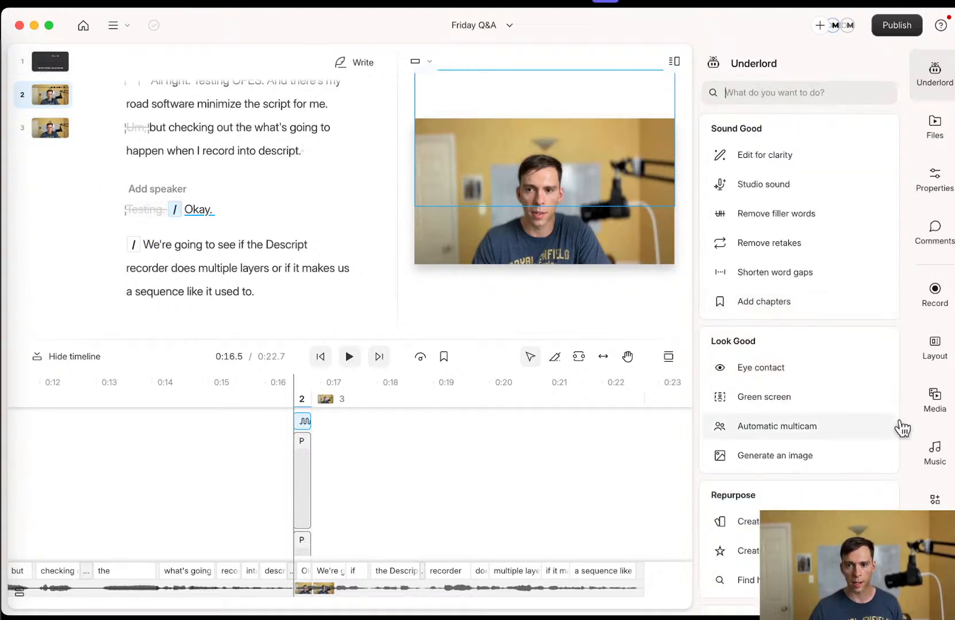
- Turn on Studio Sound for scene 3's script clip and view the effect's intensity setting
left_click(792, 186)
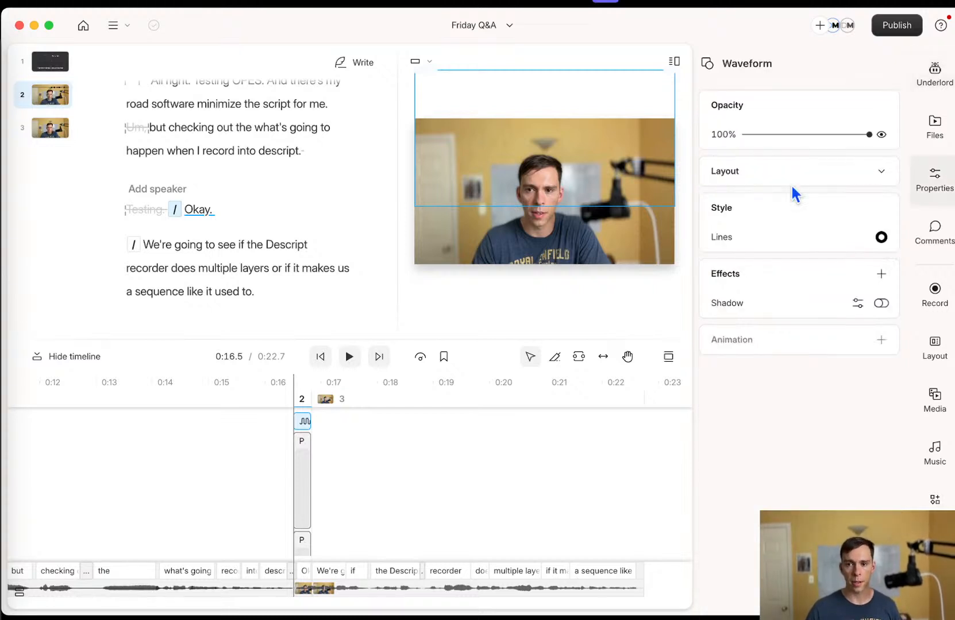
left_click(842, 182)
left_click(843, 179)
left_click(934, 197)
left_click(935, 196)
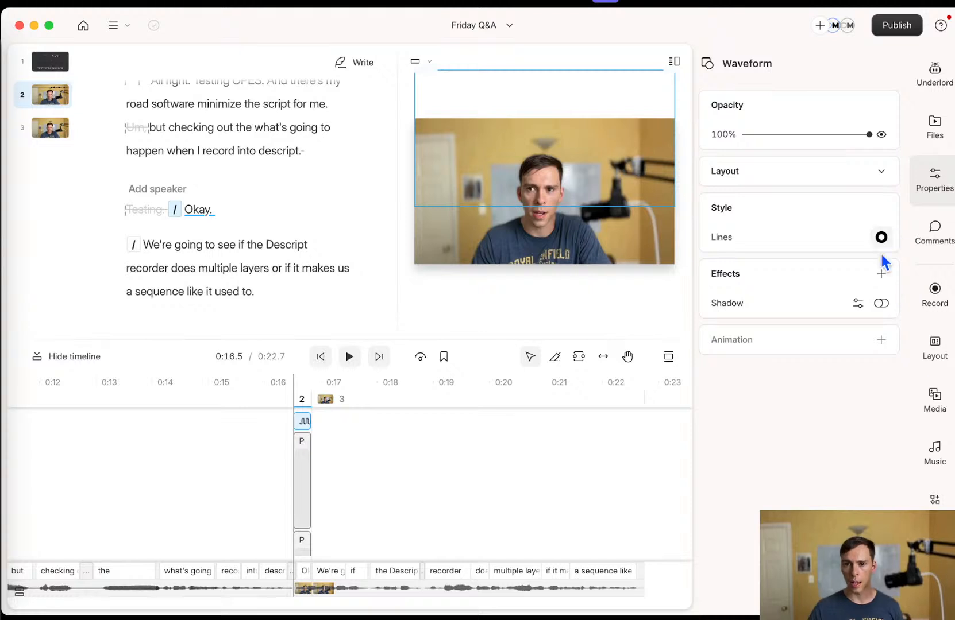
left_click(398, 587)
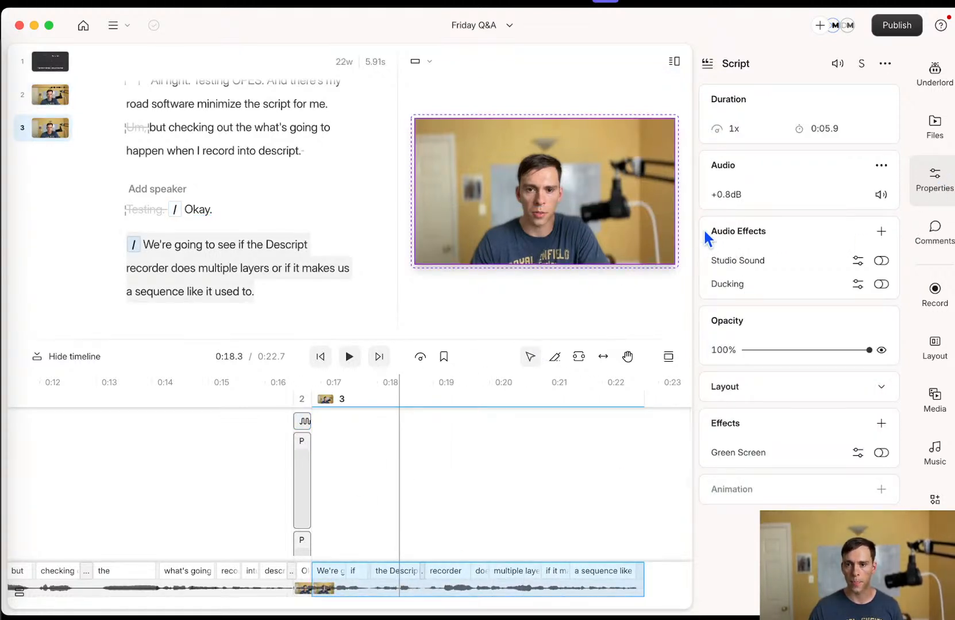
left_click(882, 262)
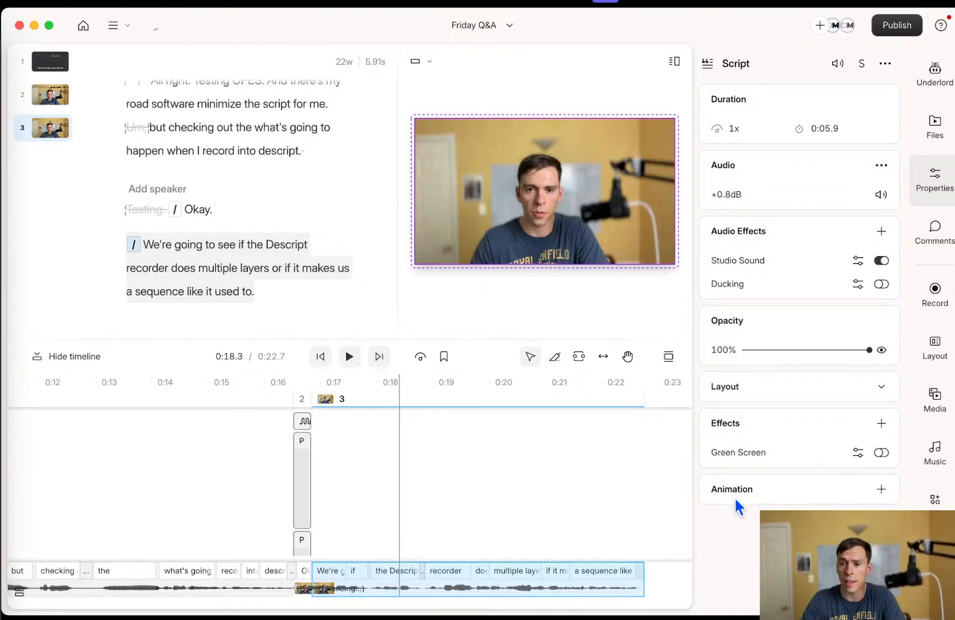
left_click(862, 261)
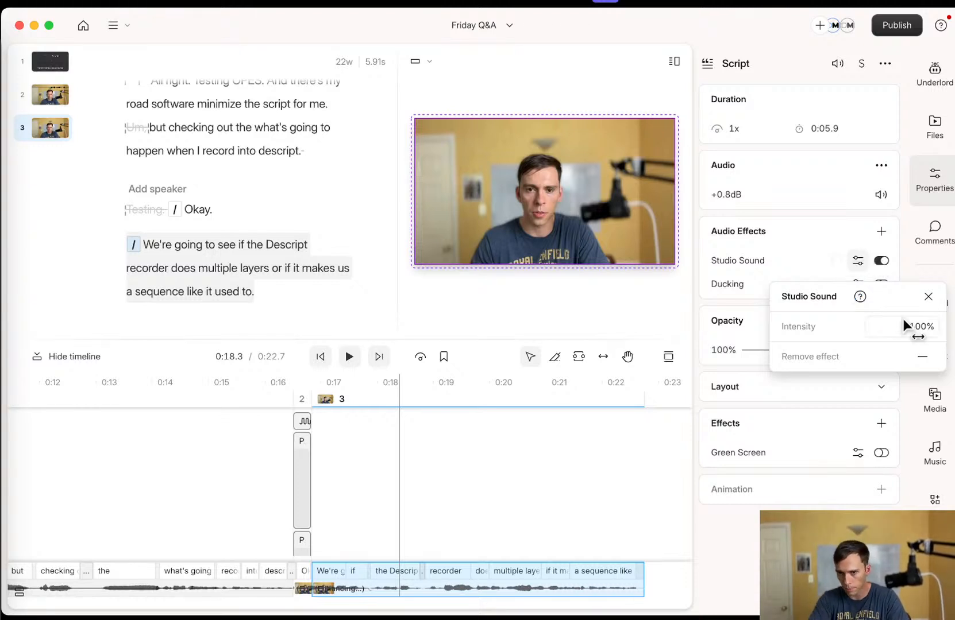
left_click(926, 298)
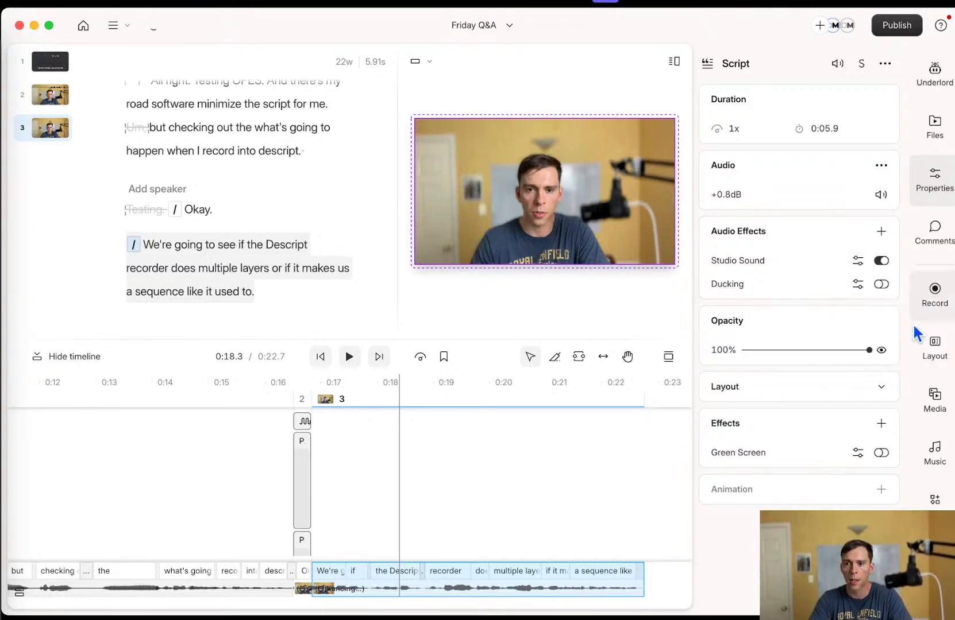
- Start Underlord's Remove filler words and examine the full list of filler words it can search for
left_click(934, 91)
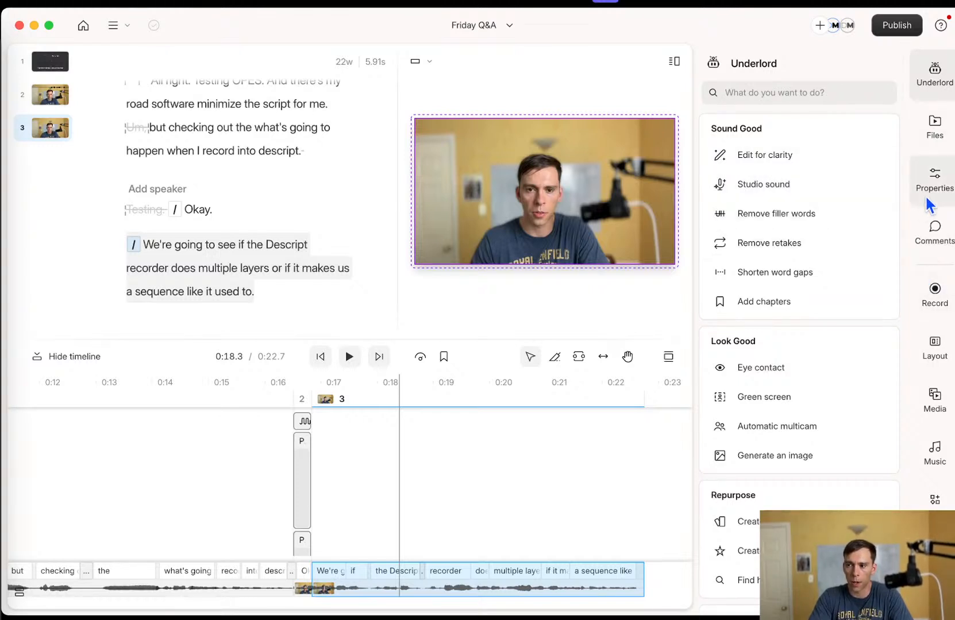
left_click(779, 224)
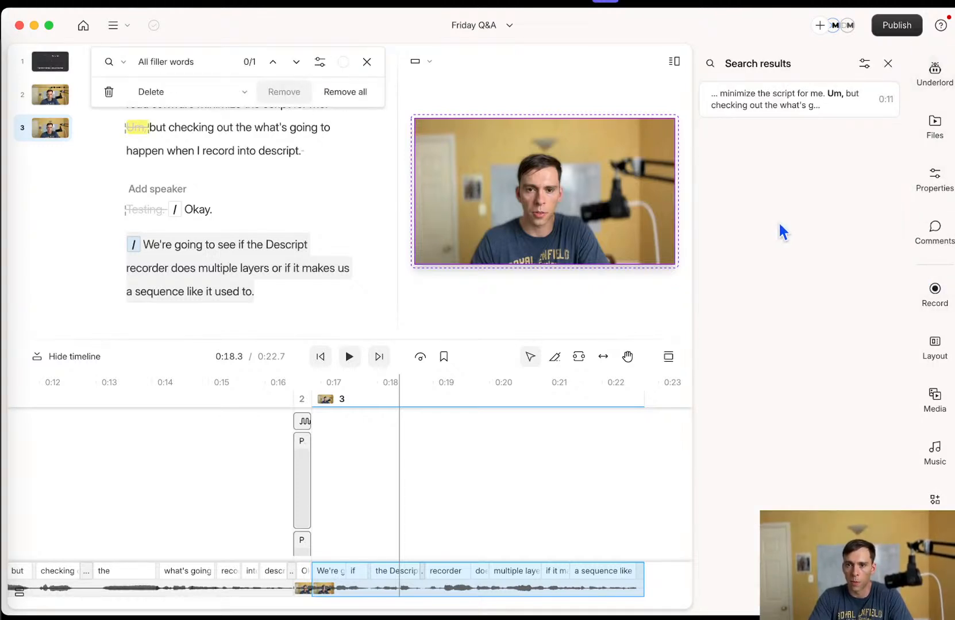
left_click(182, 68)
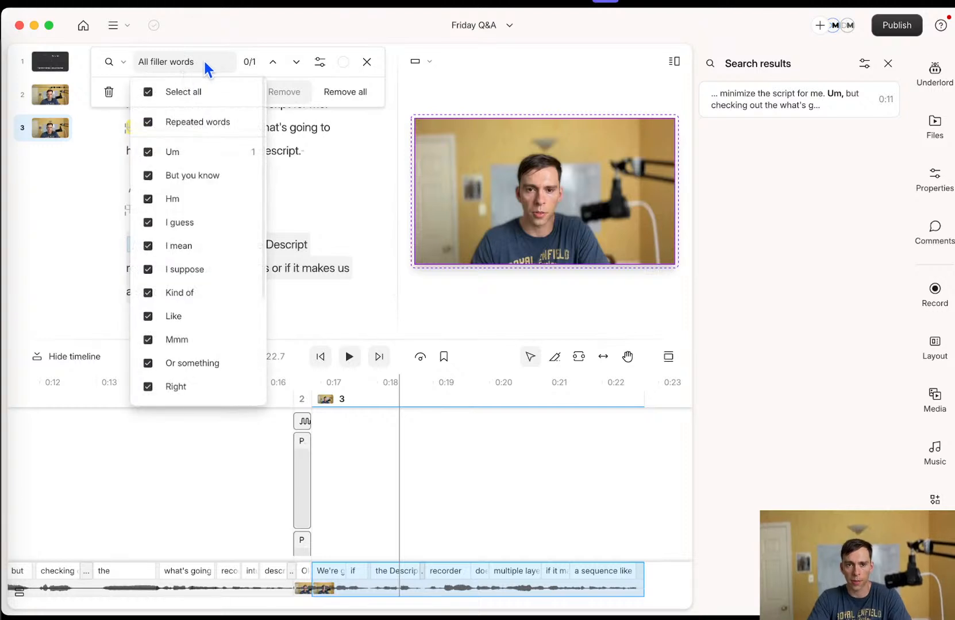
scroll(212, 304, "down", 3)
scroll(214, 285, "up", 3)
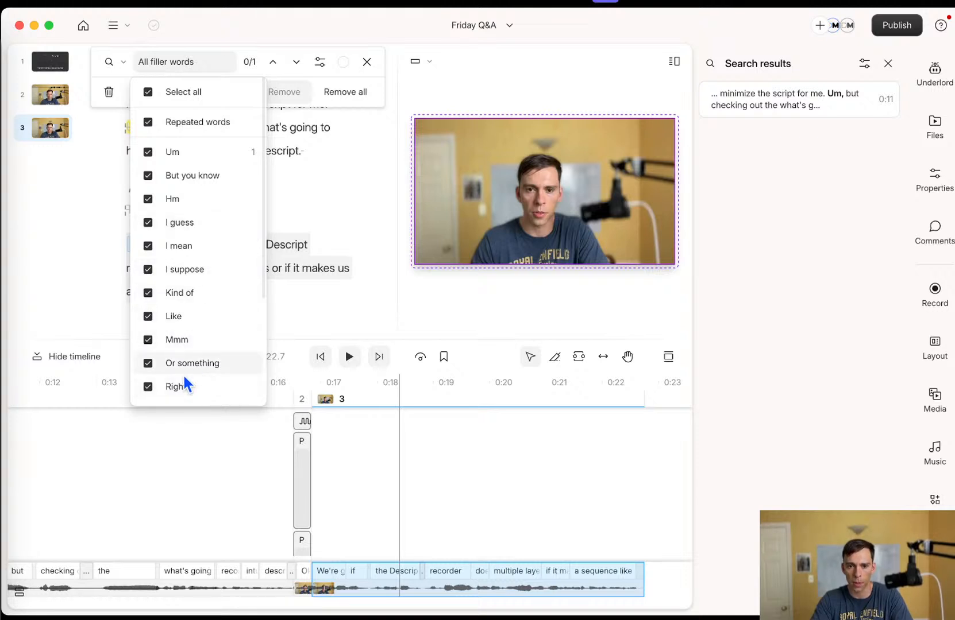
scroll(183, 379, "down", 1)
scroll(183, 380, "down", 4)
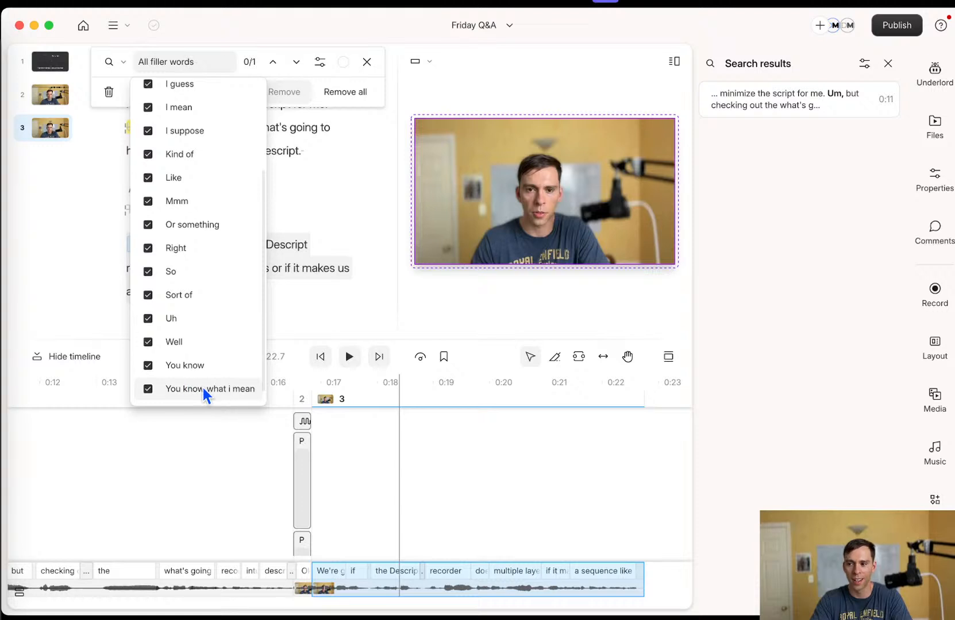
scroll(204, 385, "down", 1)
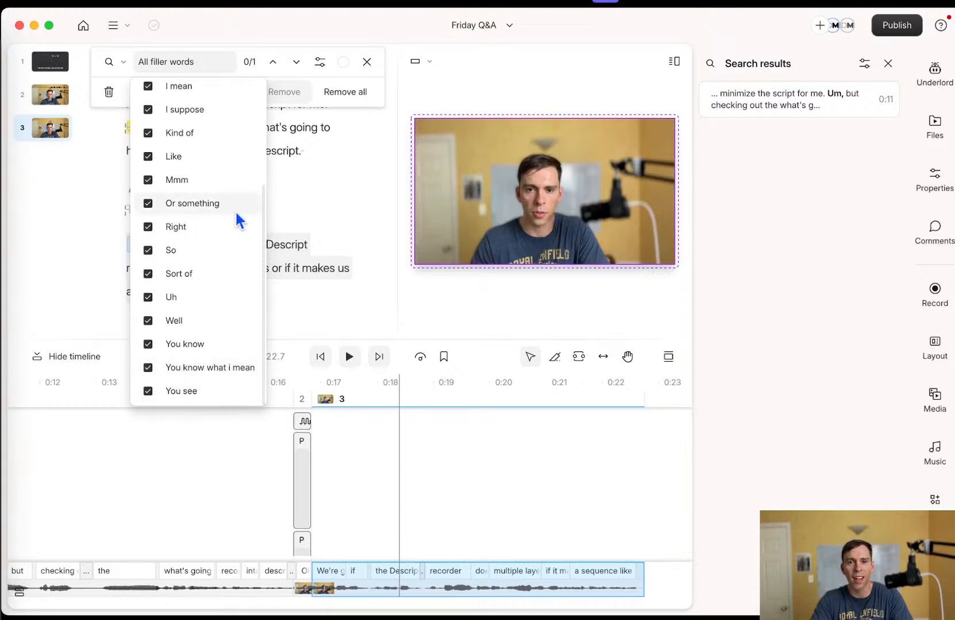
scroll(235, 208, "up", 6)
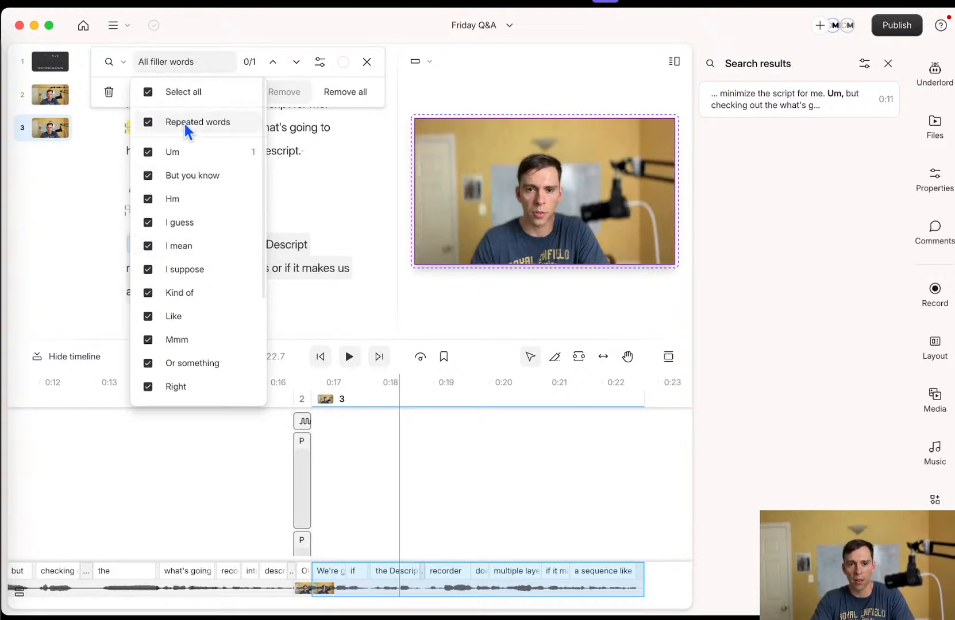
- Exclude Repeated words from the filler-word search, include them again, and review the list
left_click(151, 122)
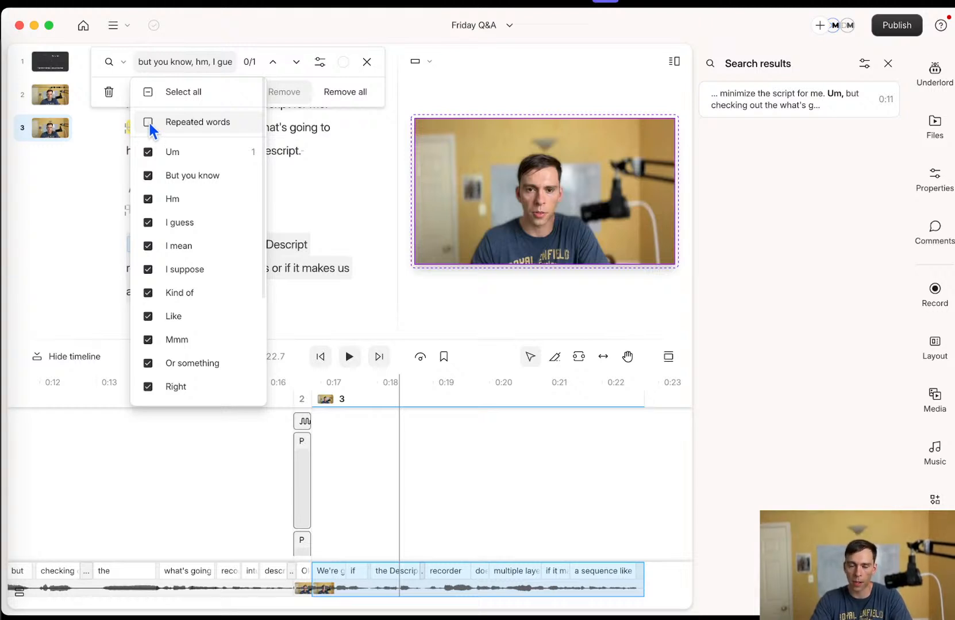
left_click(148, 121)
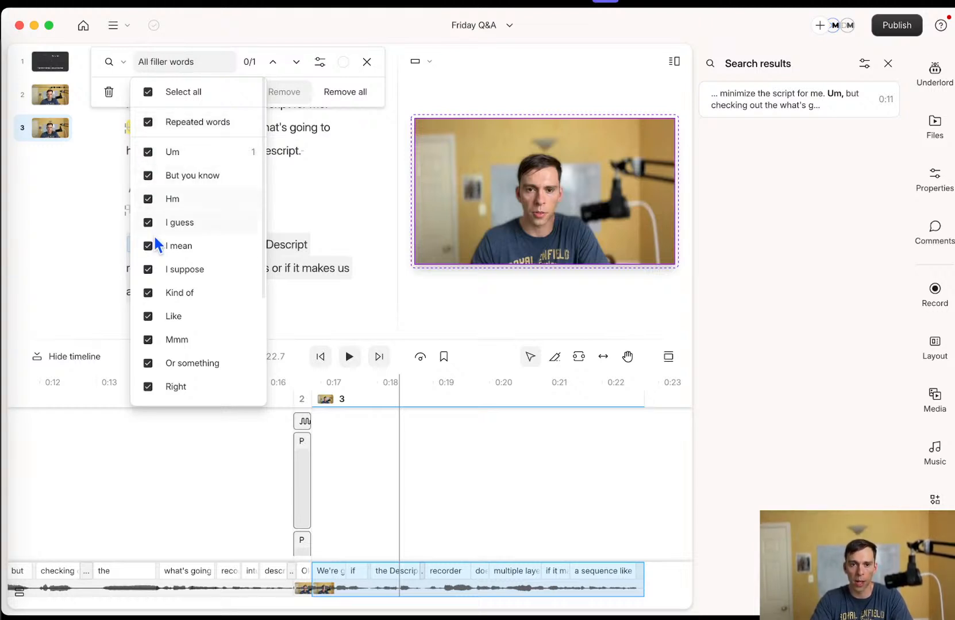
scroll(149, 293, "down", 3)
scroll(162, 270, "up", 3)
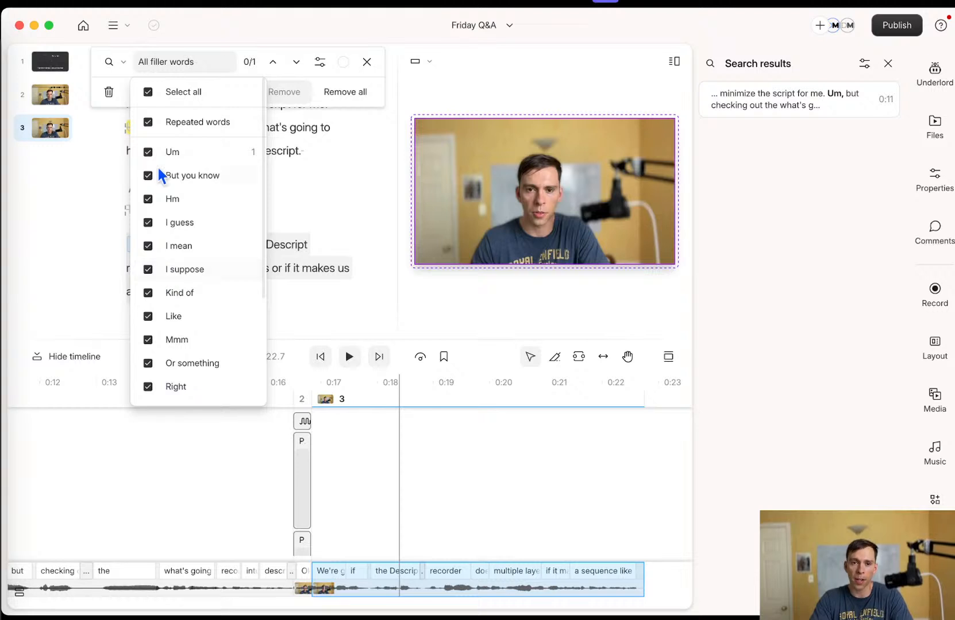
- Limit the filler-word search to Um and Uh by clearing every other word, and check the list
left_click(147, 94)
left_click(149, 152)
scroll(151, 379, "down", 1)
scroll(151, 379, "down", 5)
left_click(148, 321)
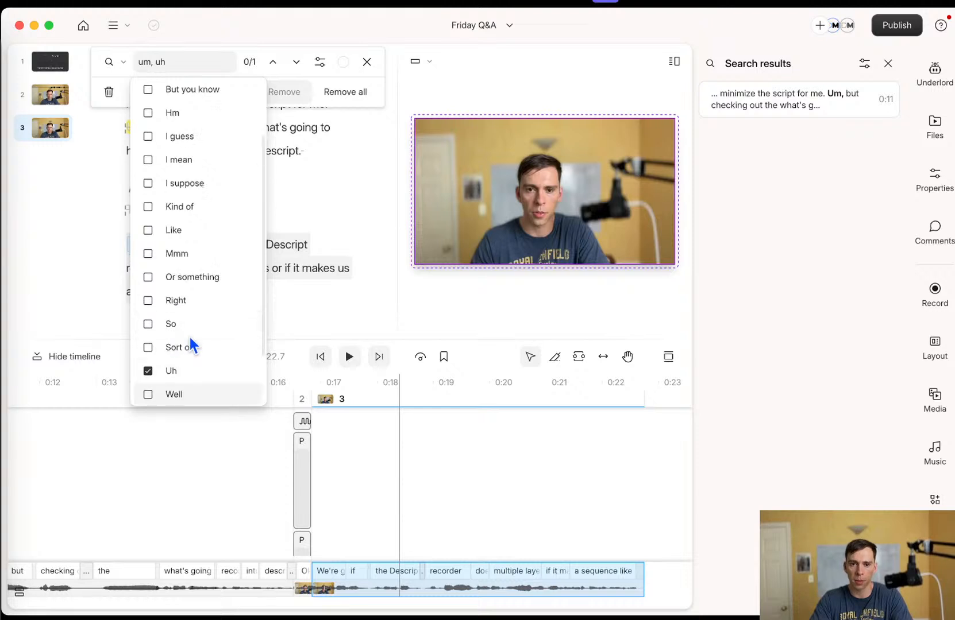
scroll(190, 339, "up", 5)
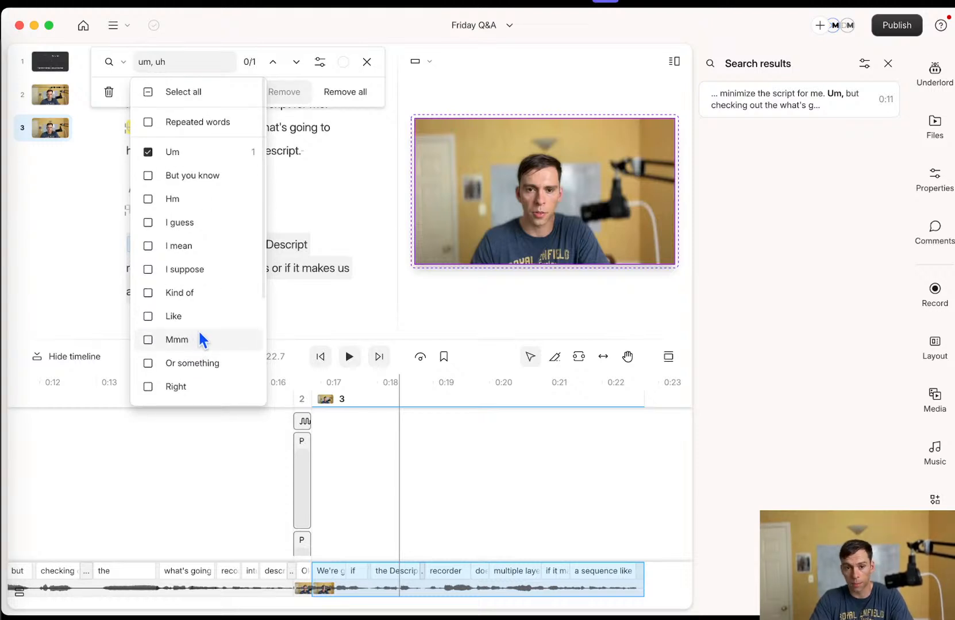
scroll(224, 336, "down", 3)
scroll(222, 328, "down", 3)
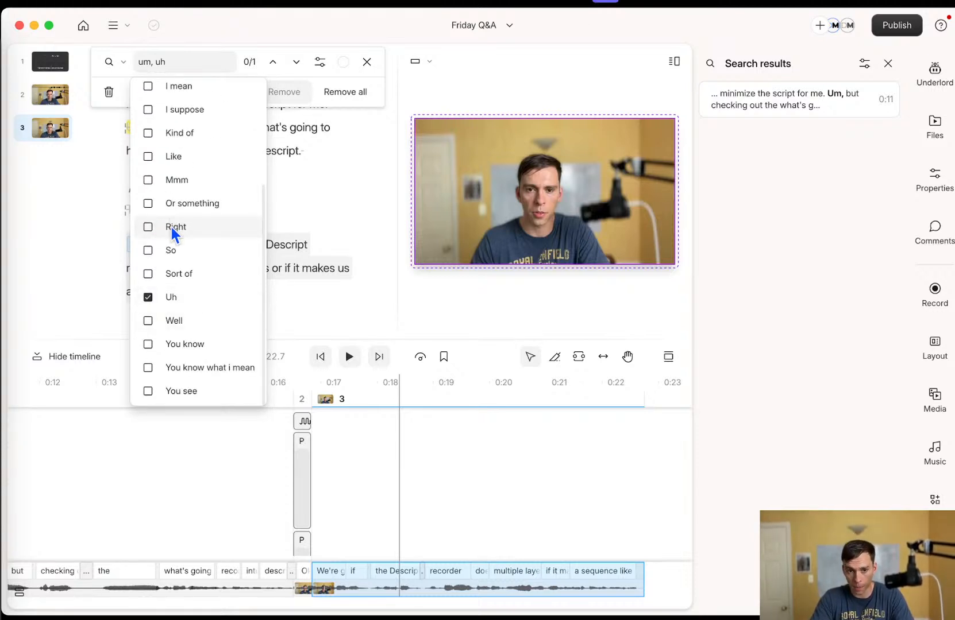
- Review the filler-word list and add Like to the search for Um and Uh
scroll(205, 264, "up", 5)
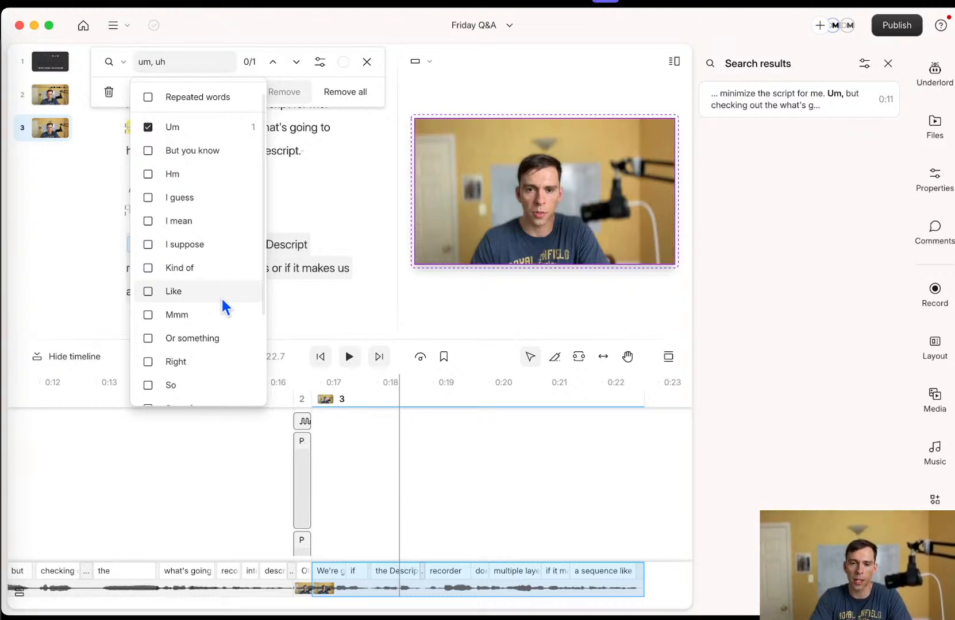
scroll(237, 309, "down", 1)
scroll(238, 313, "down", 5)
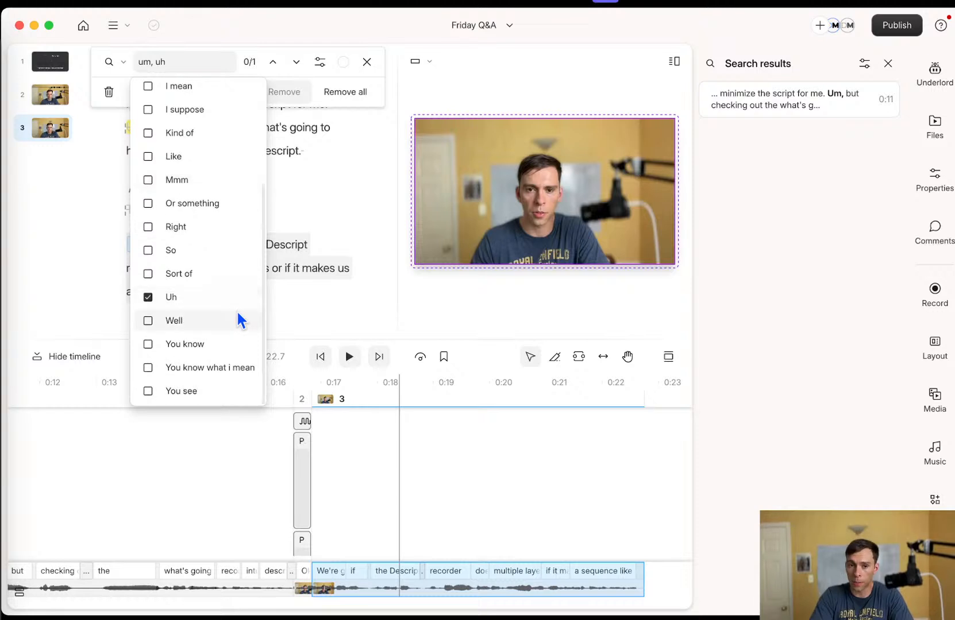
scroll(237, 313, "up", 8)
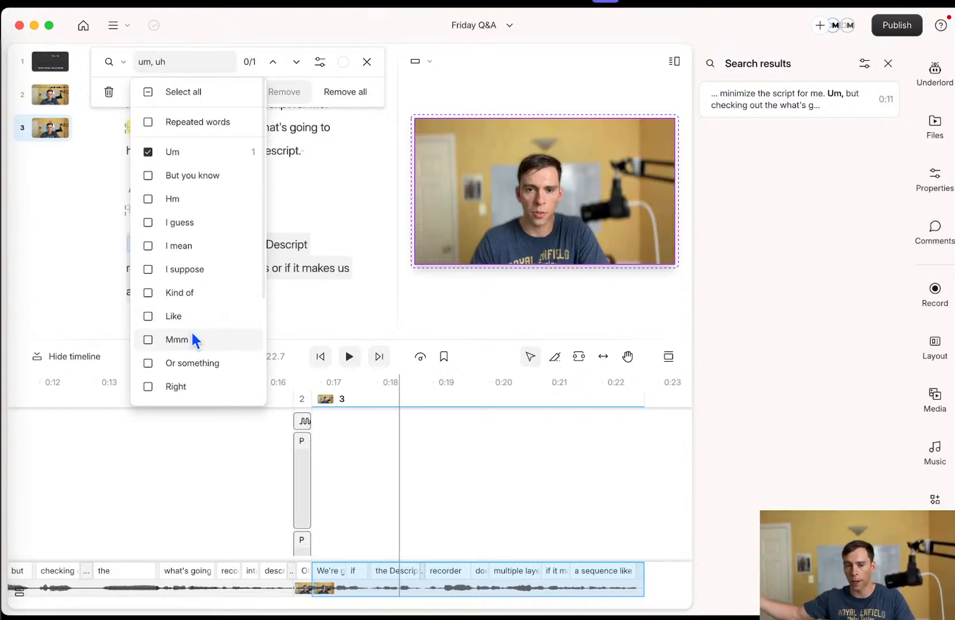
left_click(149, 319)
left_click(148, 317)
left_click(149, 320)
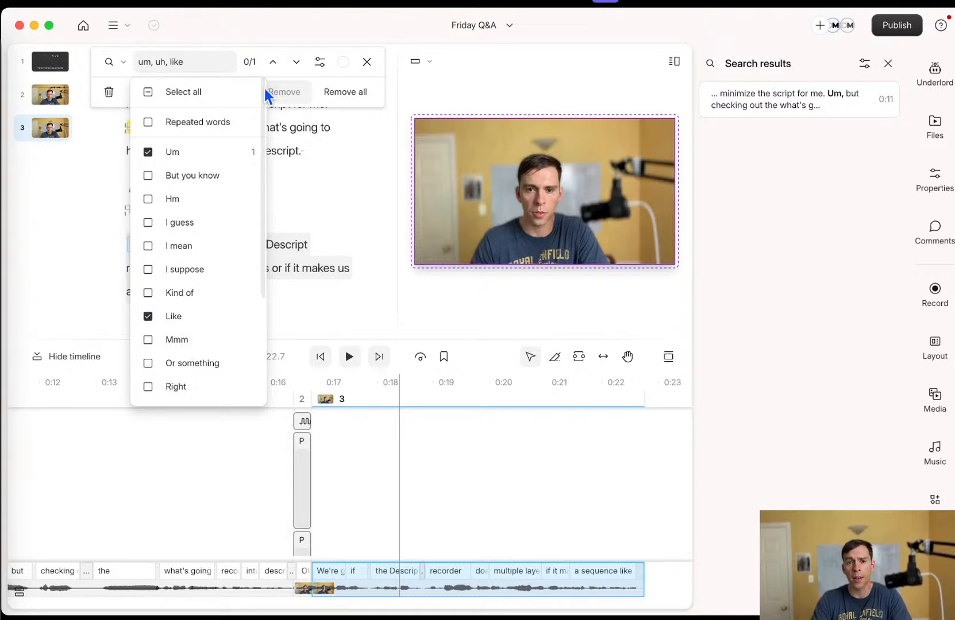
left_click(296, 93)
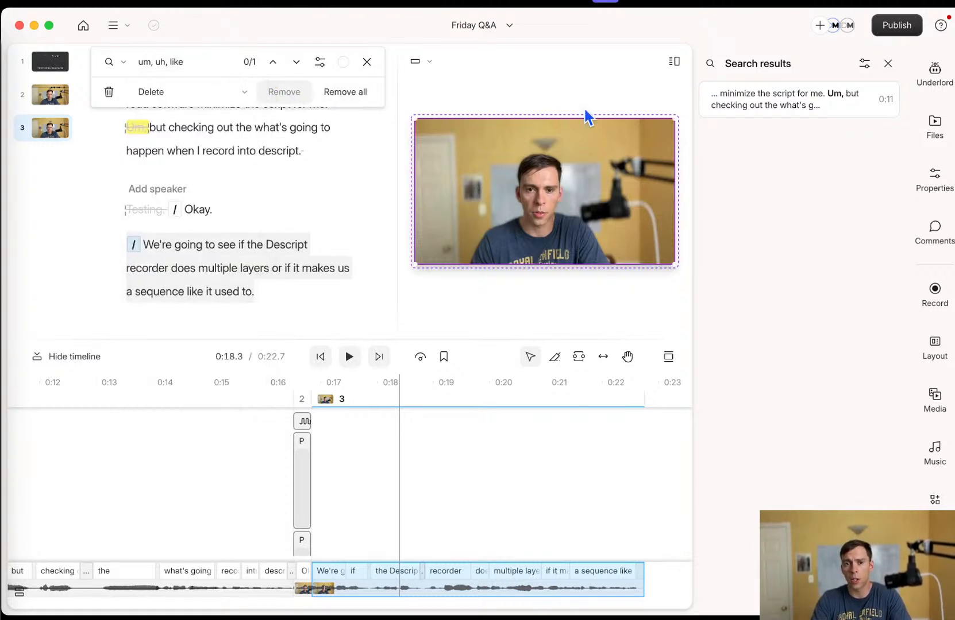
- Go to the Um search result, choose Ignore as the filler-word action, and close the search without applying it
left_click(787, 96)
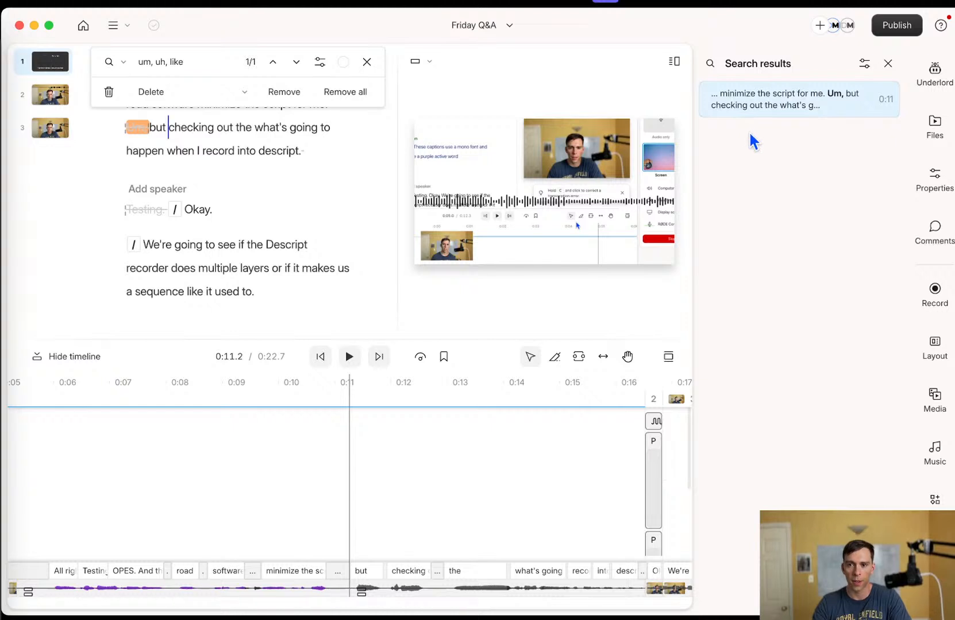
left_click(209, 97)
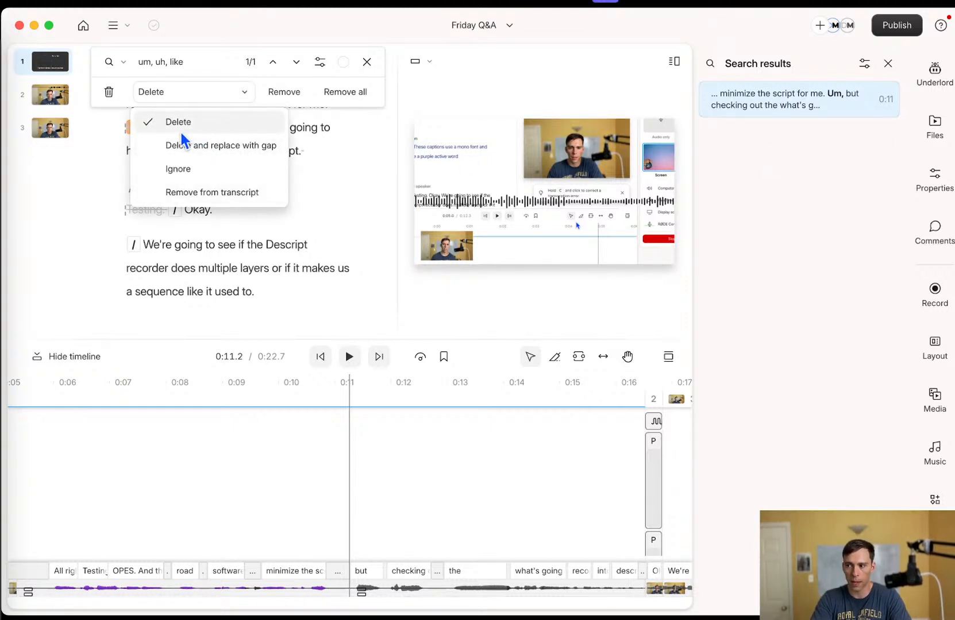
left_click(182, 172)
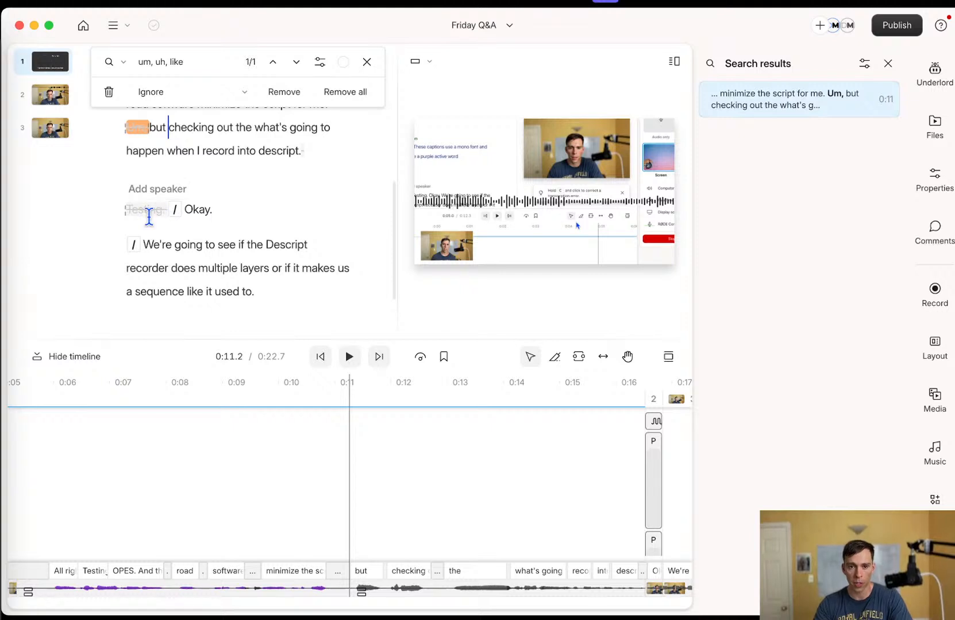
mouse_move(149, 218)
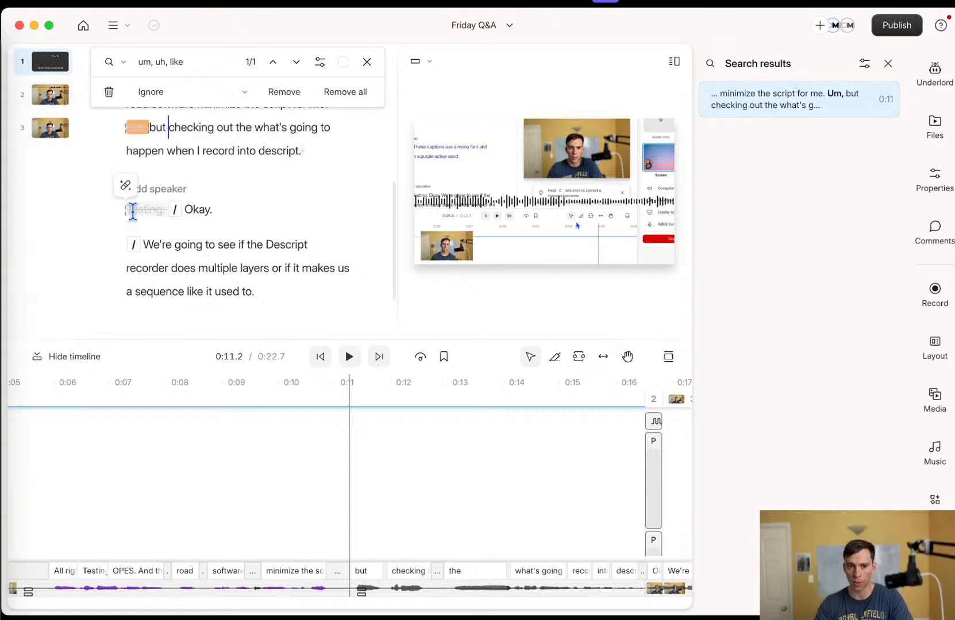
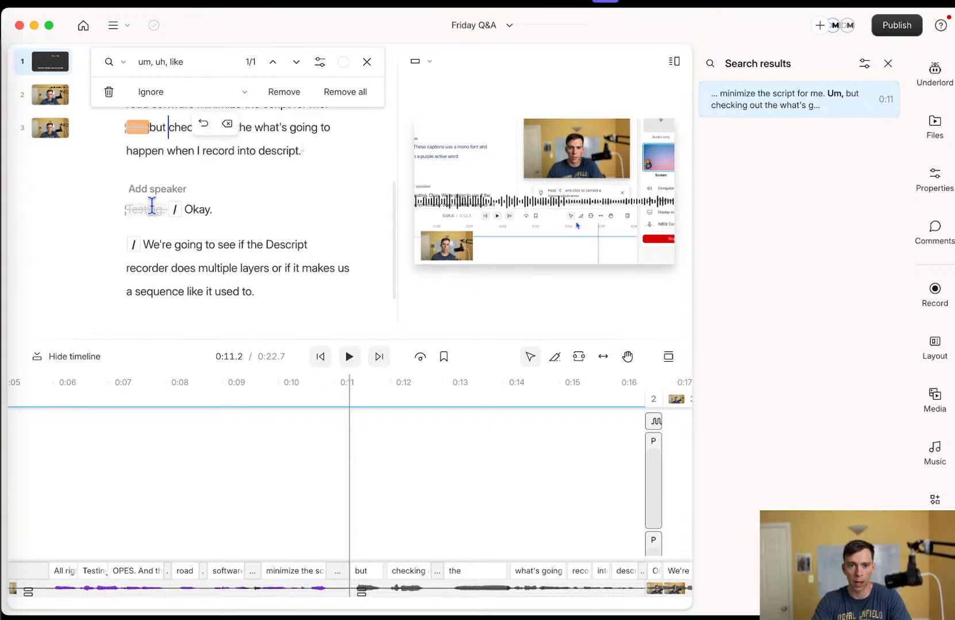
left_click(366, 62)
mouse_move(151, 207)
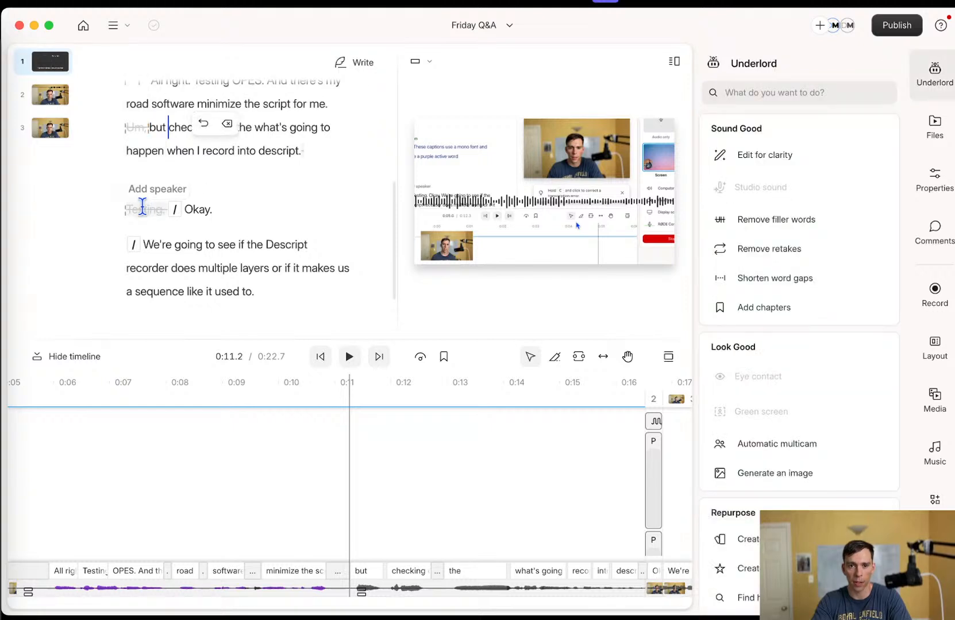
- Try out deleting and restoring the ignored word "Testing." in the script, undoing each change
left_click(227, 124)
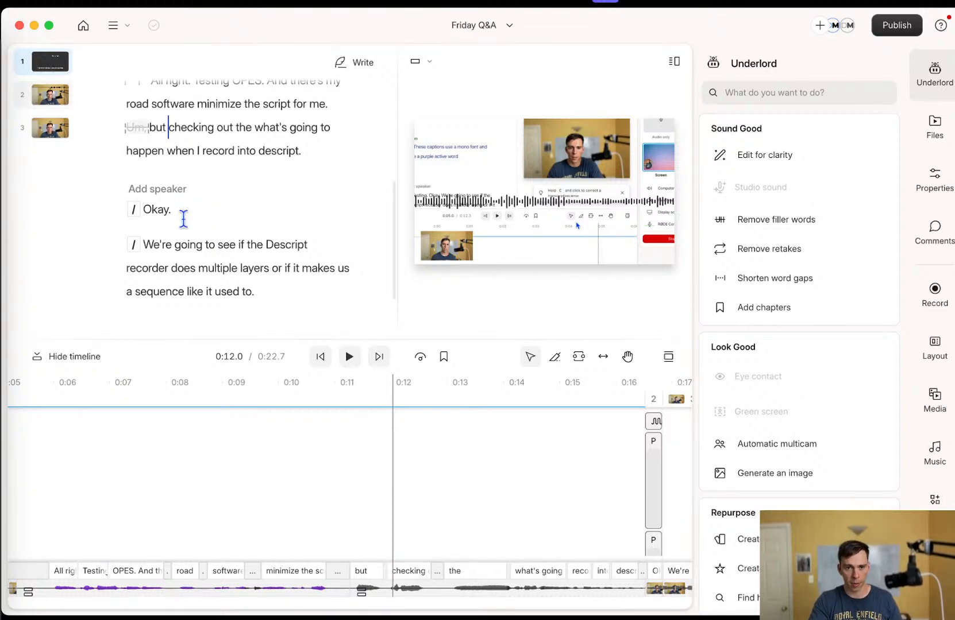
key("super+z")
left_click(147, 211)
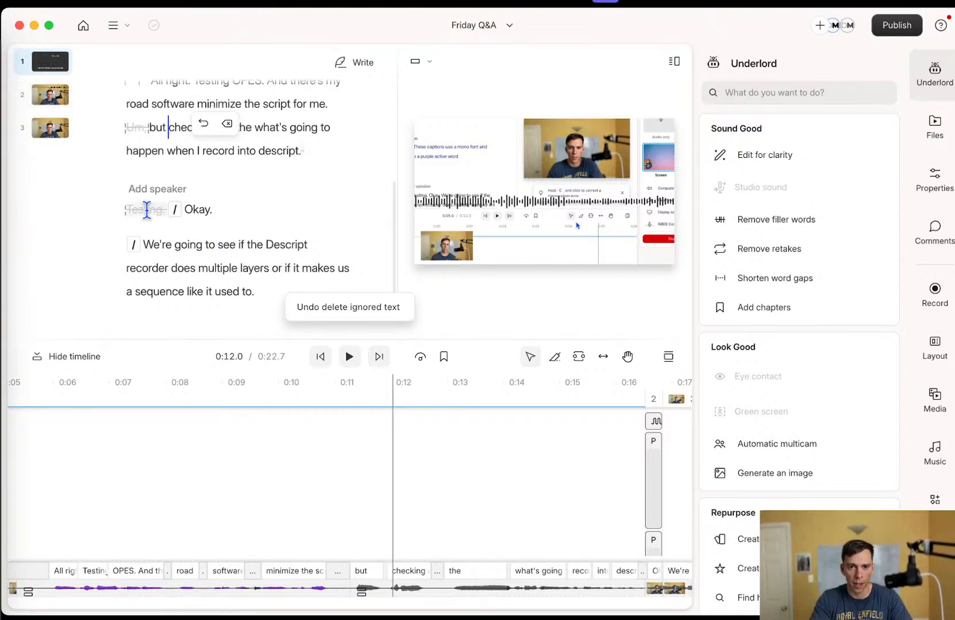
left_click(205, 125)
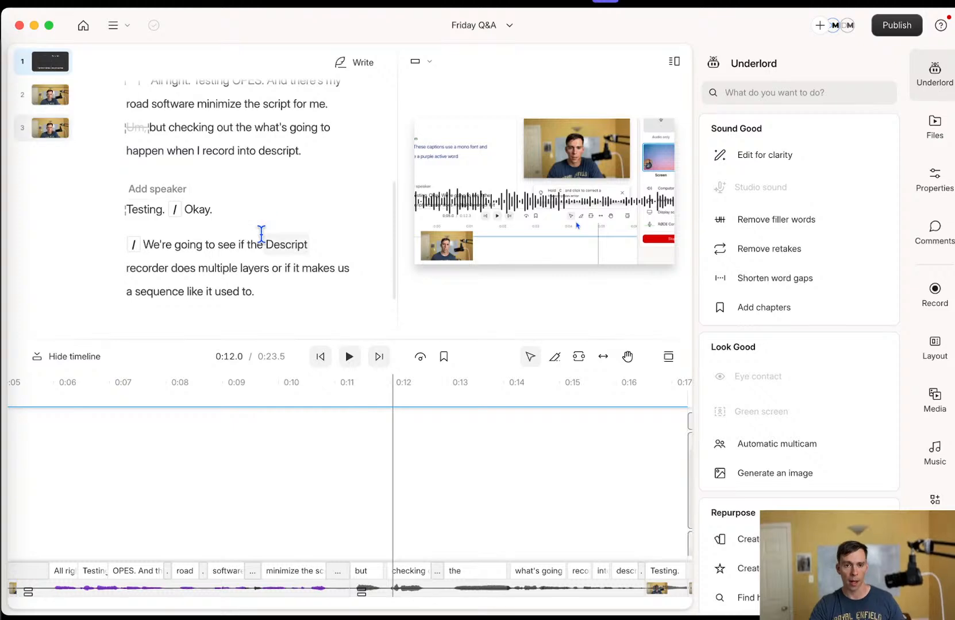
key("super+z")
- Widen the script area at the expense of the video preview
scroll(284, 207, "down", 1)
scroll(282, 216, "up", 8)
scroll(281, 220, "down", 6)
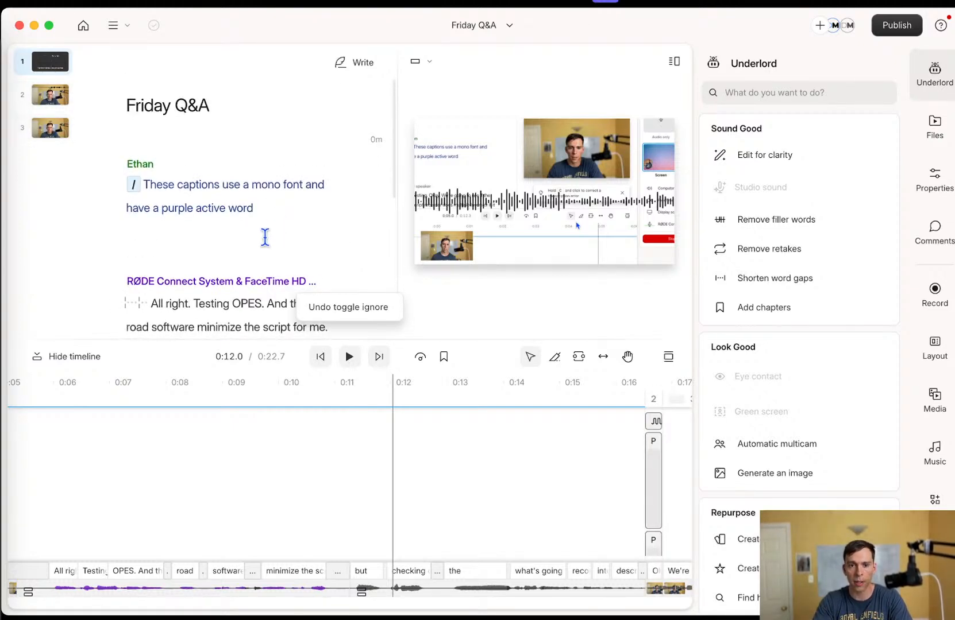
scroll(246, 263, "up", 5)
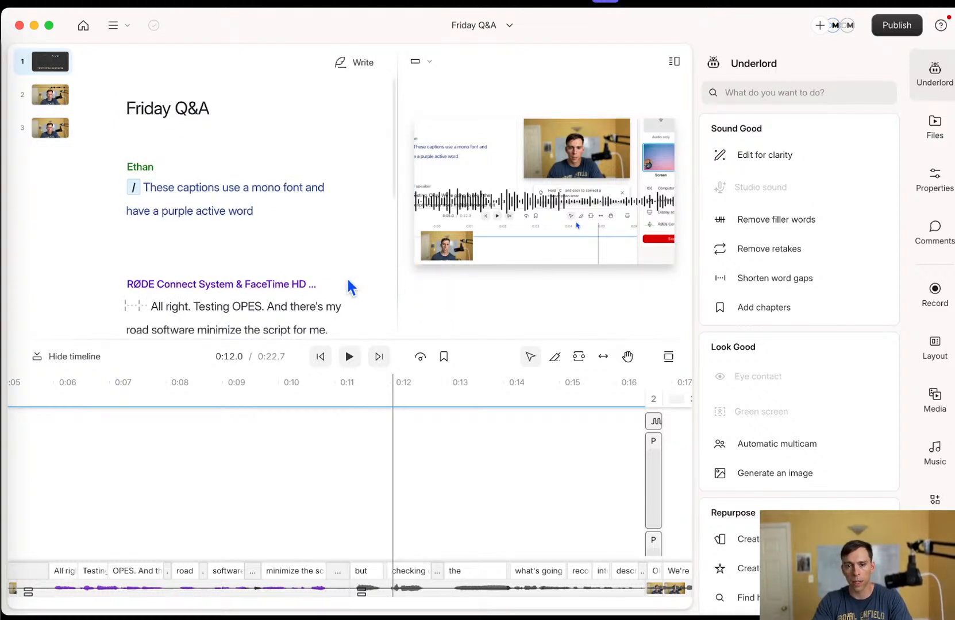
left_click_drag(394, 230, 396, 228)
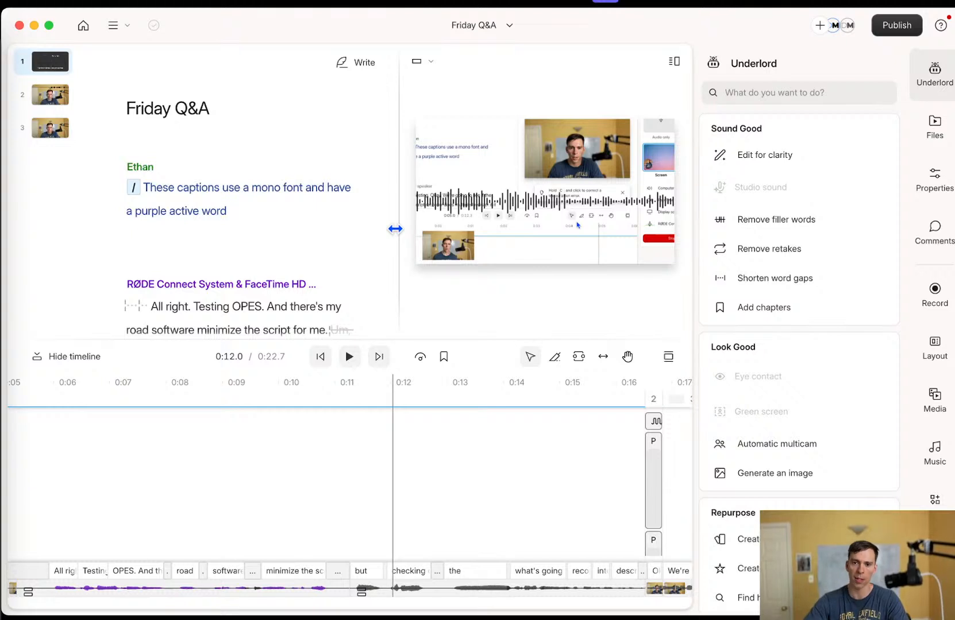
left_click_drag(395, 229, 504, 165)
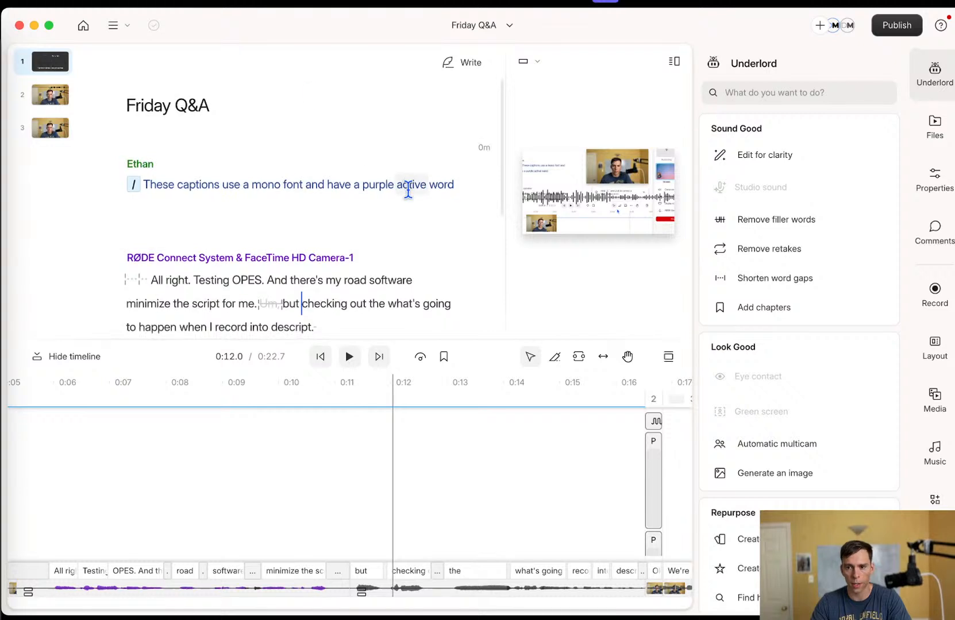
- Look over the main menu's quick actions entry and the list of Underlord AI tools
left_click(114, 26)
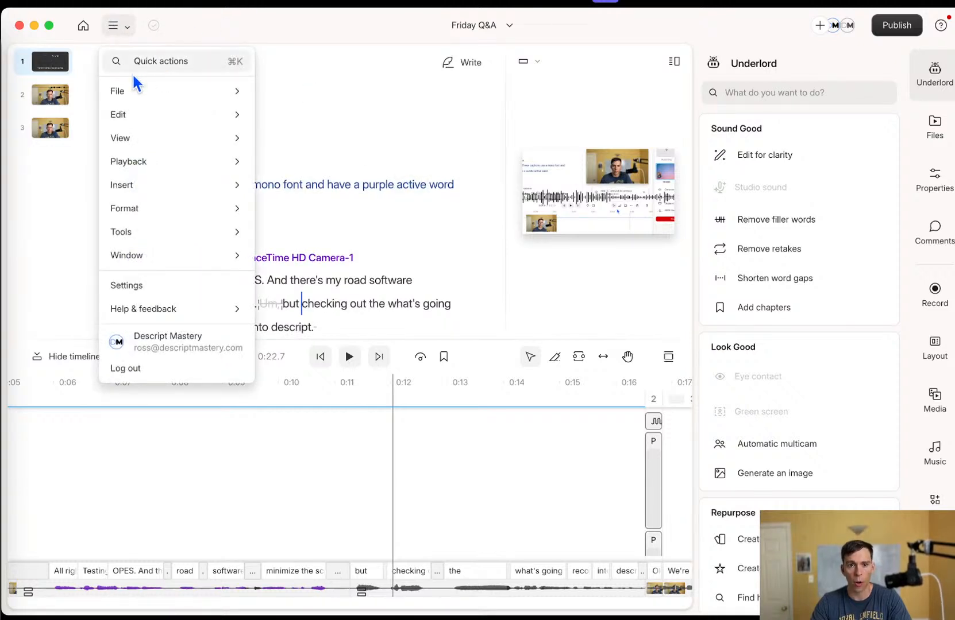
key("Escape")
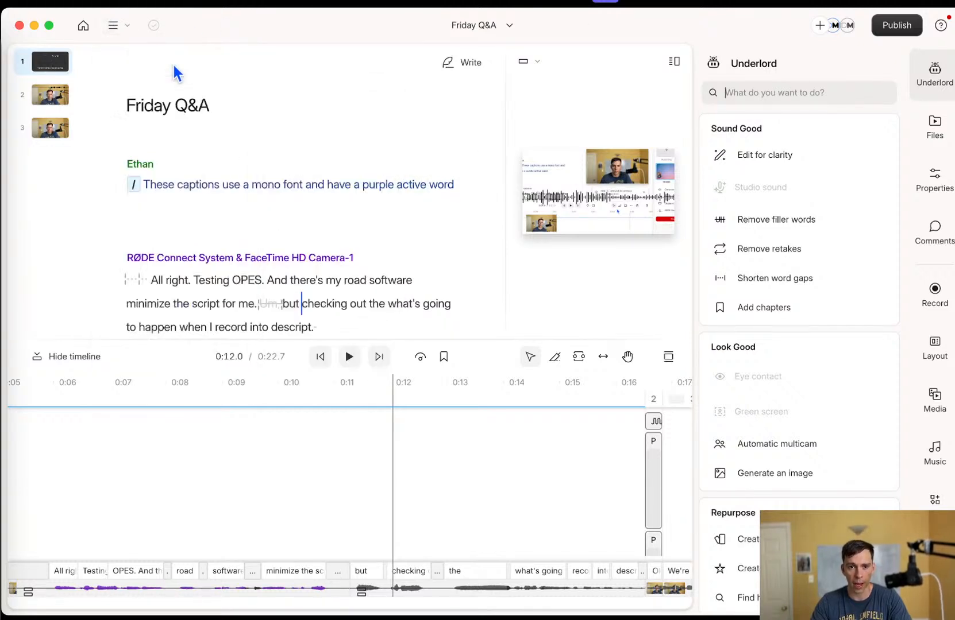
left_click(118, 26)
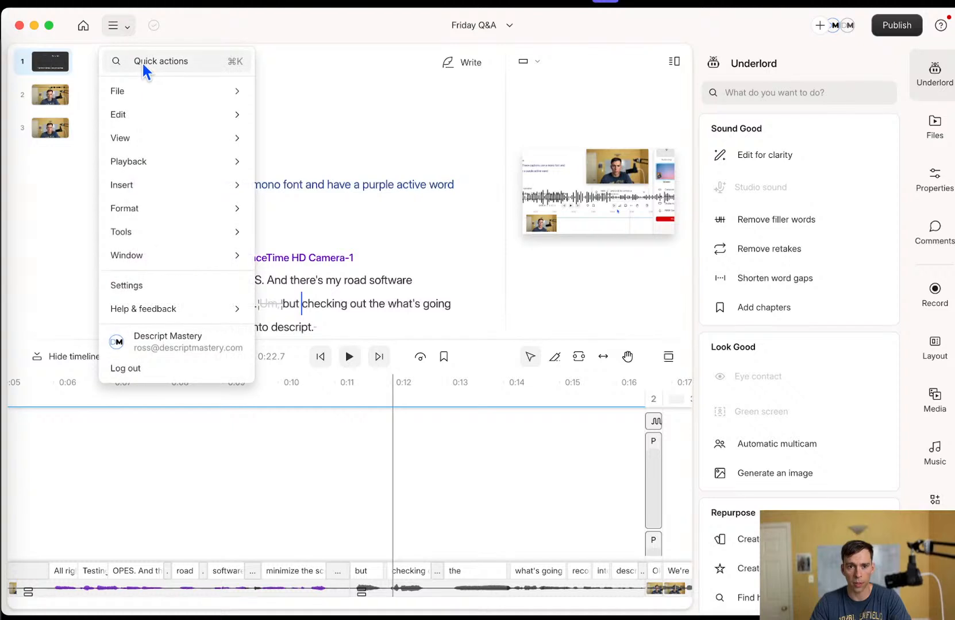
key("Escape")
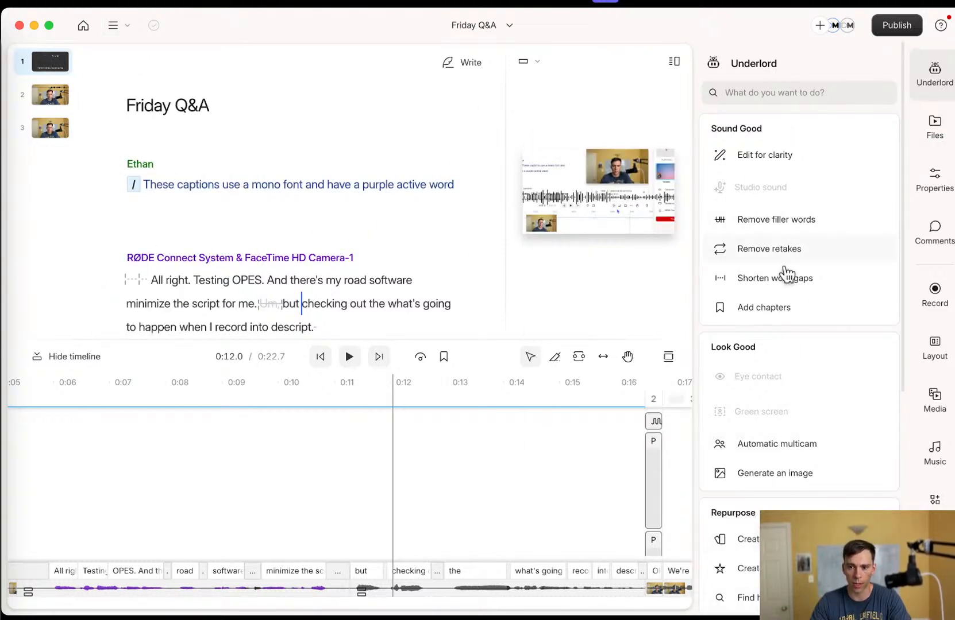
scroll(788, 493, "down", 6)
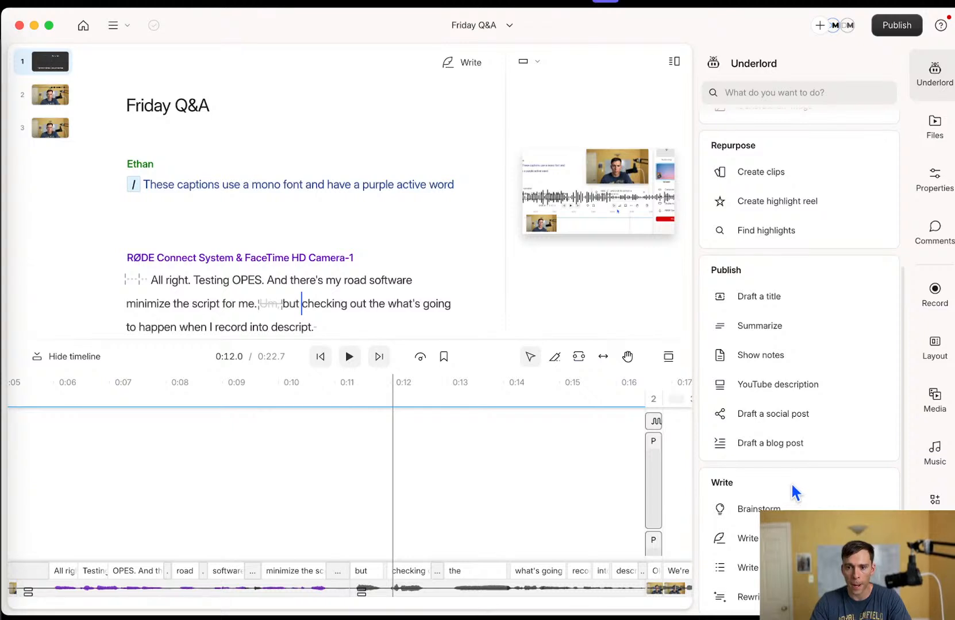
scroll(799, 481, "up", 6)
left_click(368, 105)
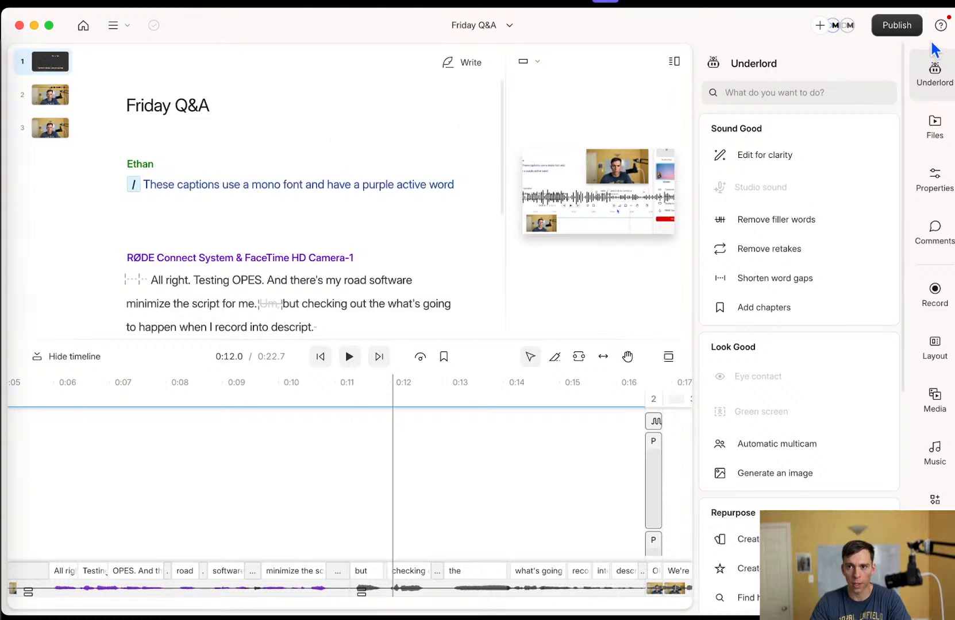
- Enter "find all instances of" in the Underlord search and replace it with "um"
left_click(934, 70)
left_click(934, 70)
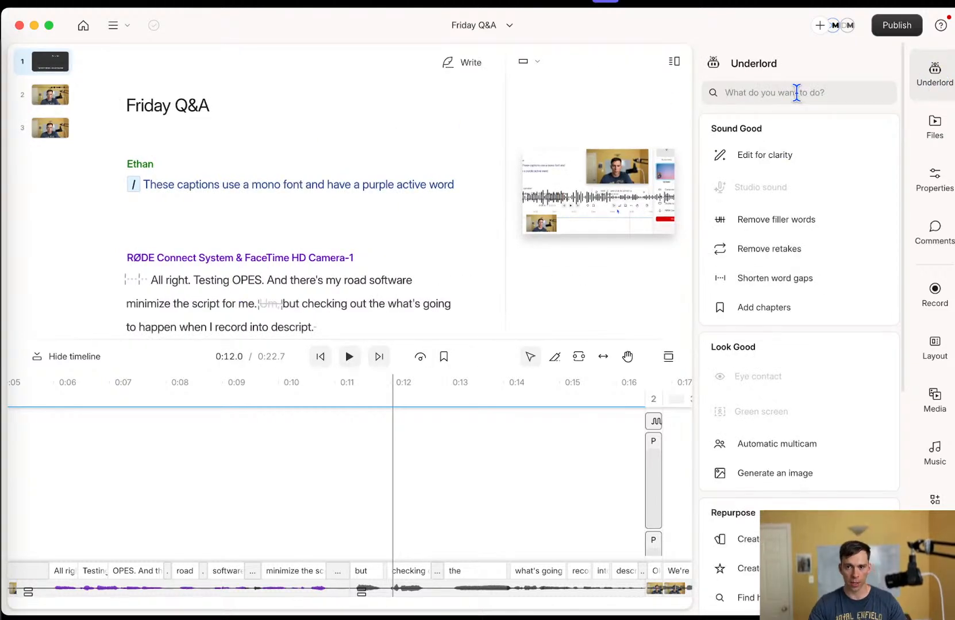
type("find all instances of")
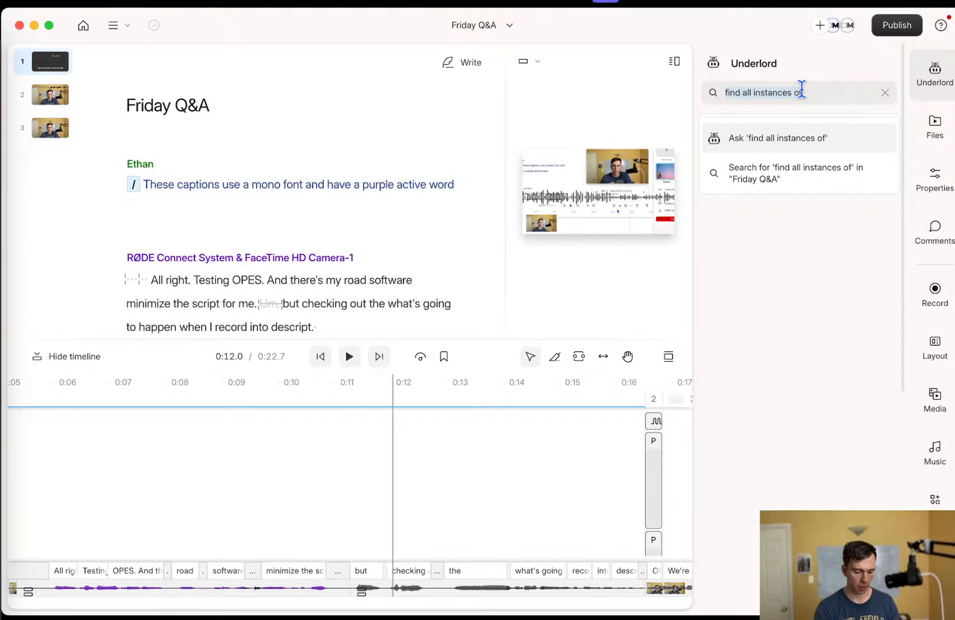
type("um")
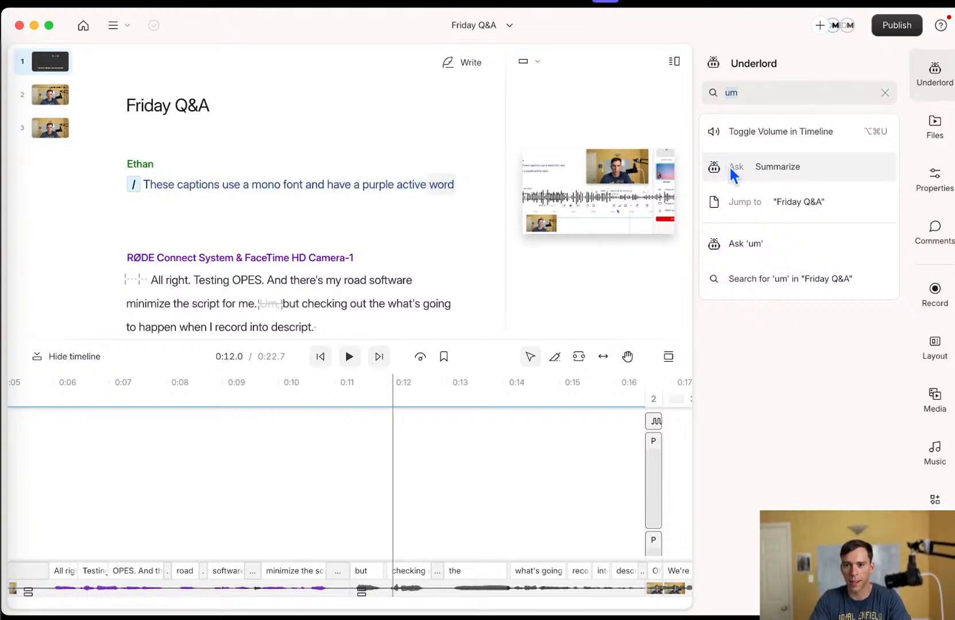
- Generate a summary of the script with the Summarize tool, leaving the examples and custom instructions blank
left_click(800, 168)
left_click(785, 168)
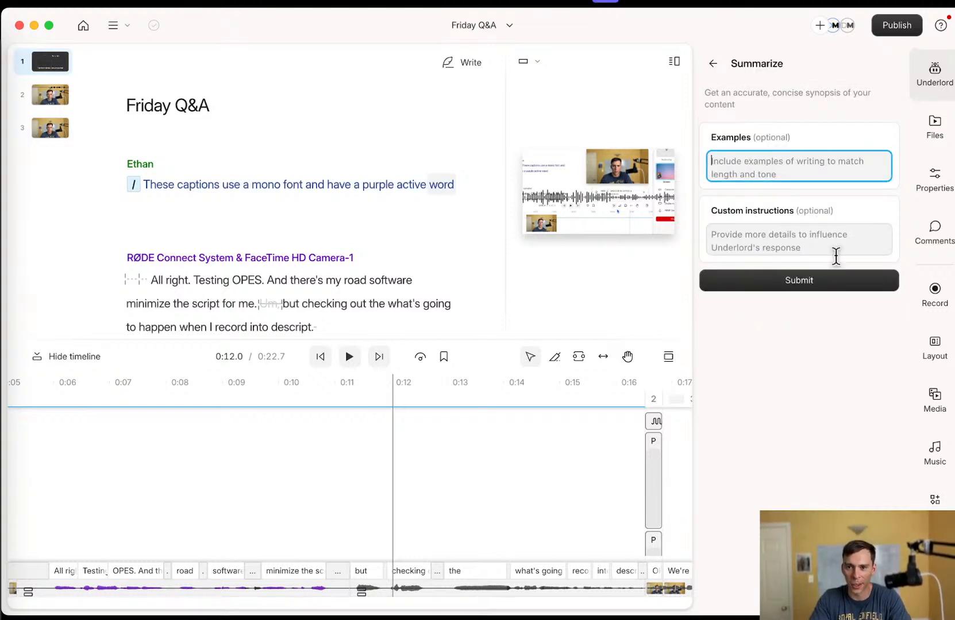
left_click(794, 252)
left_click(783, 164)
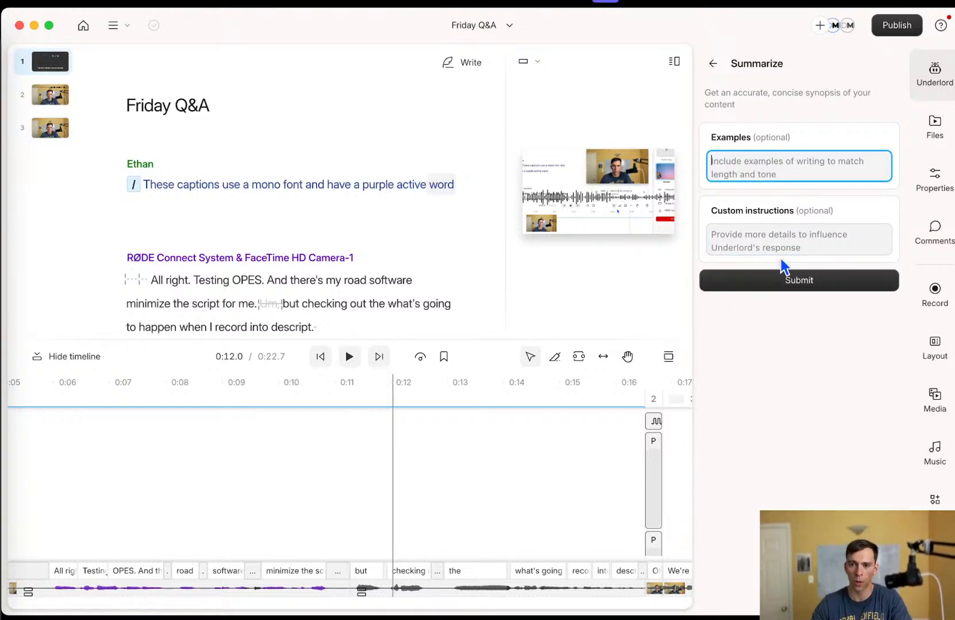
left_click(779, 245)
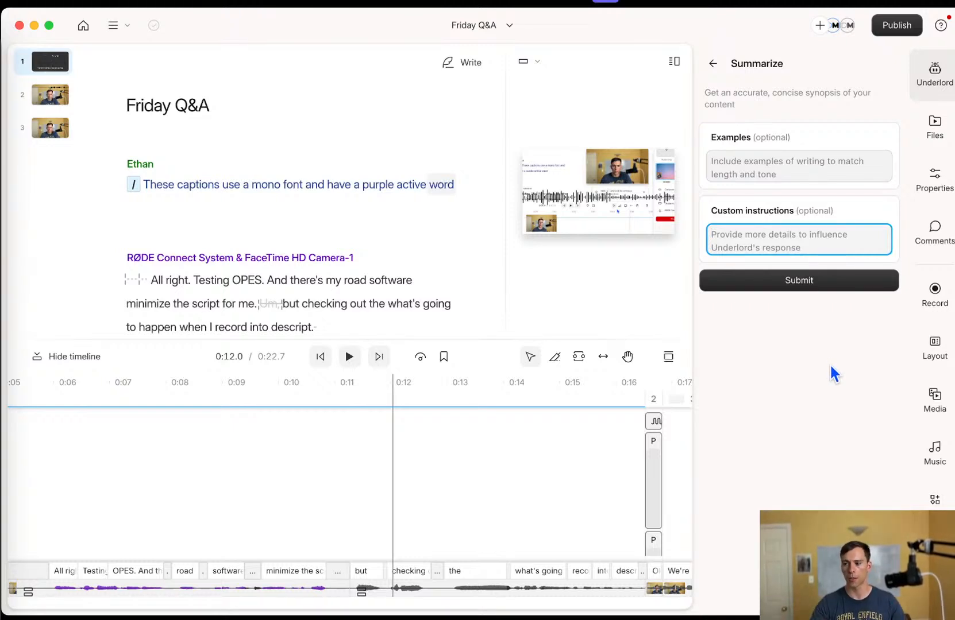
left_click(786, 287)
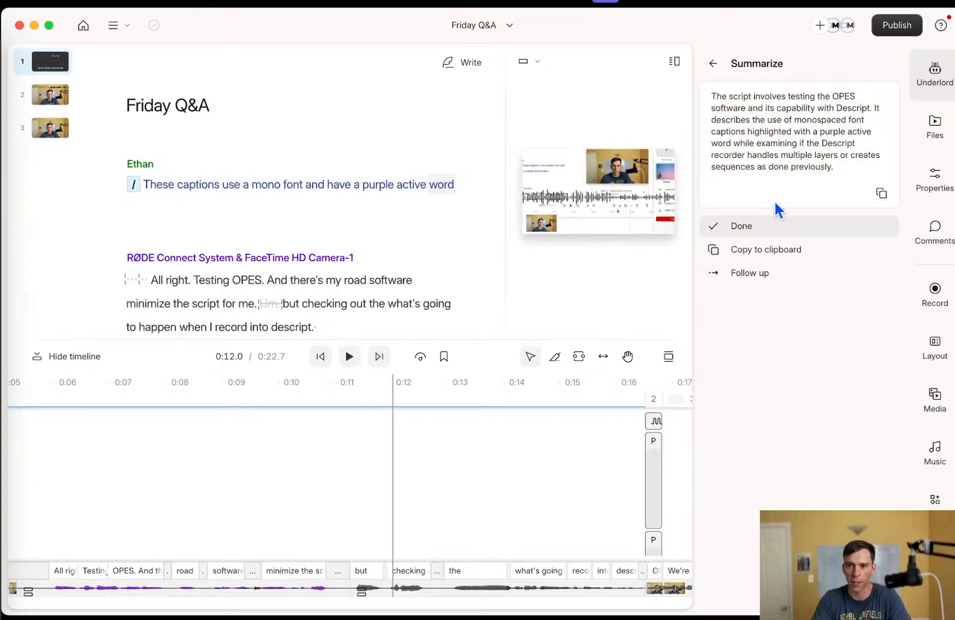
- Read the generated summary, return to the Underlord tool list and clear the search
left_click_drag(750, 96, 816, 108)
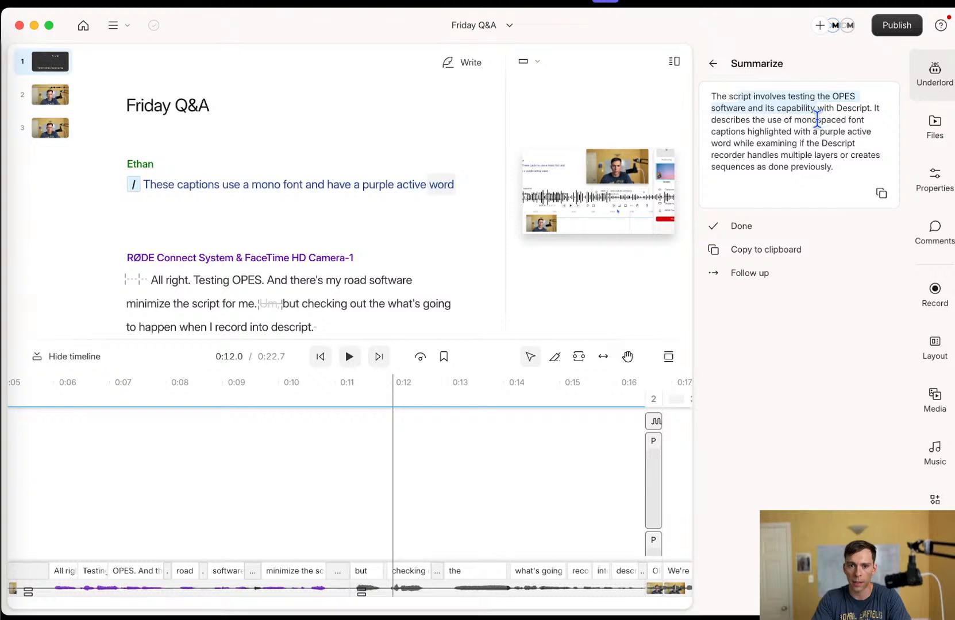
left_click(816, 117)
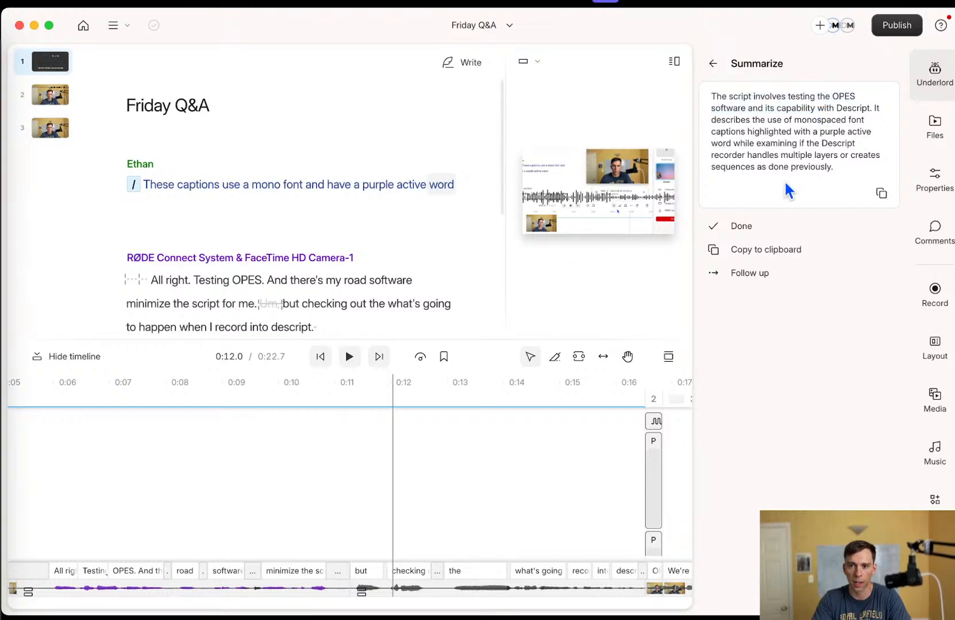
left_click(718, 65)
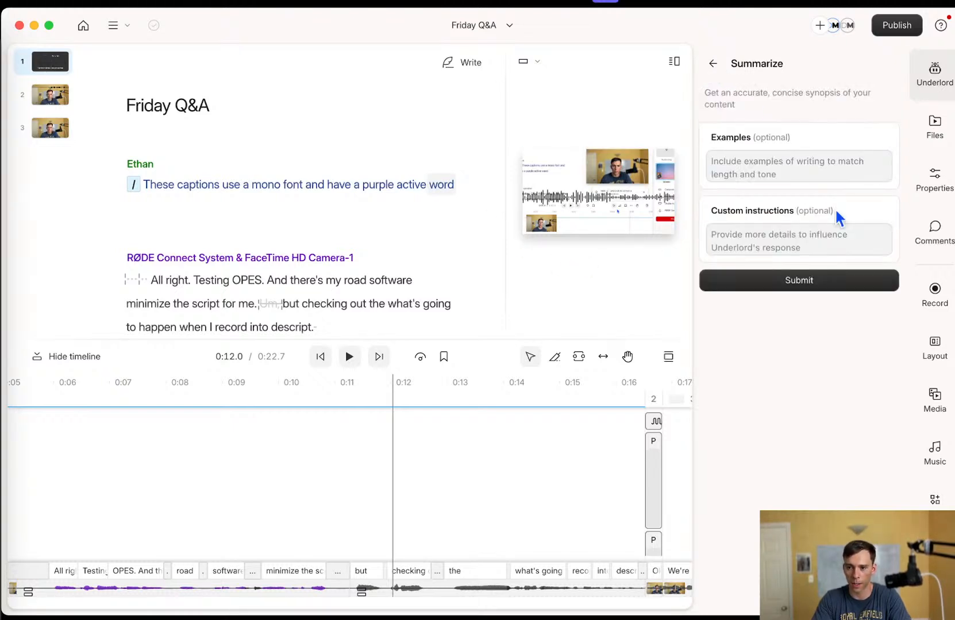
left_click(715, 62)
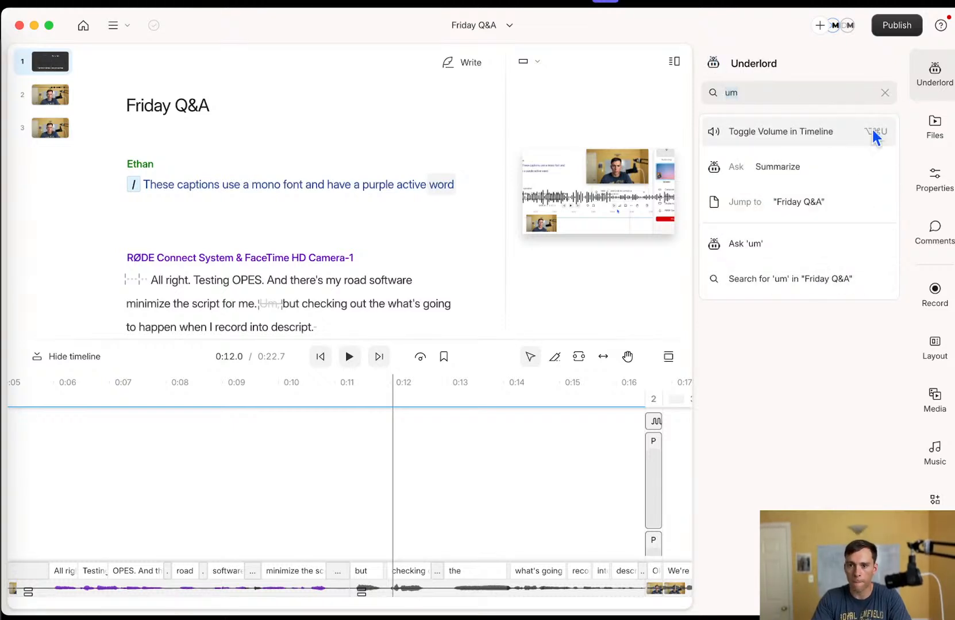
left_click(885, 93)
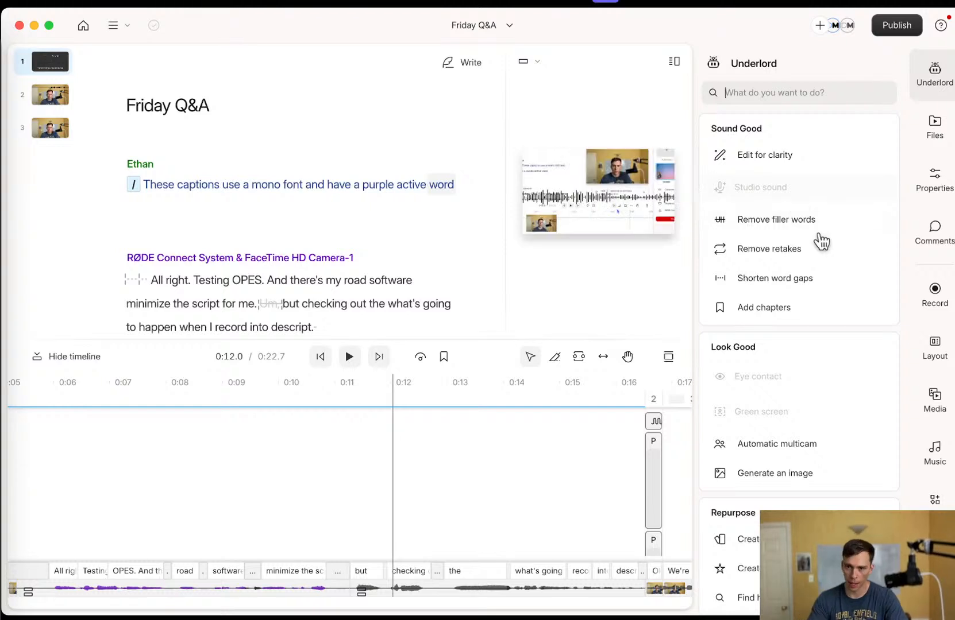
- Check the search and shortening durations of the Shorten word gaps tool and close it without applying
left_click(776, 280)
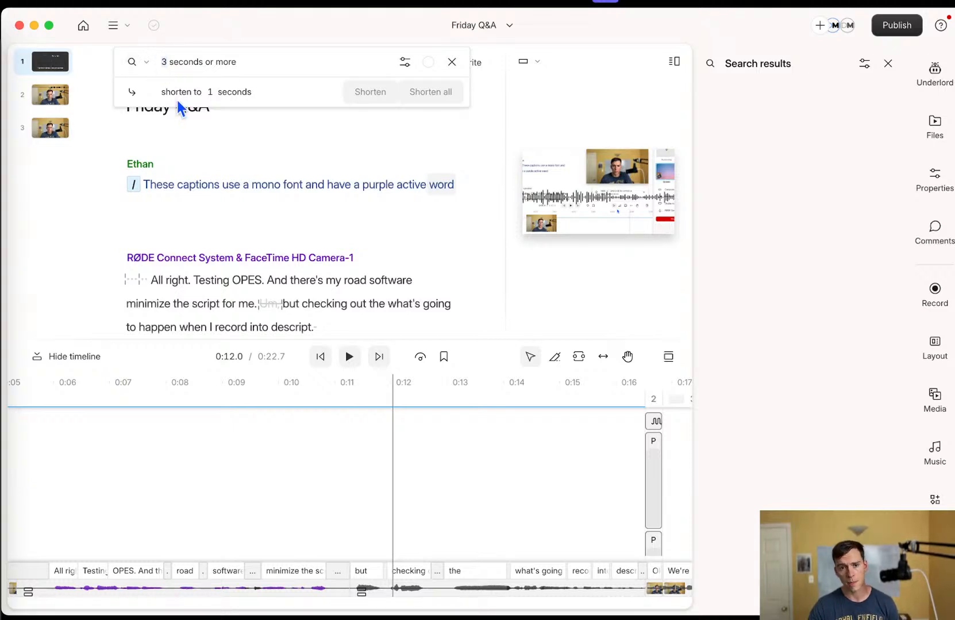
left_click(214, 94)
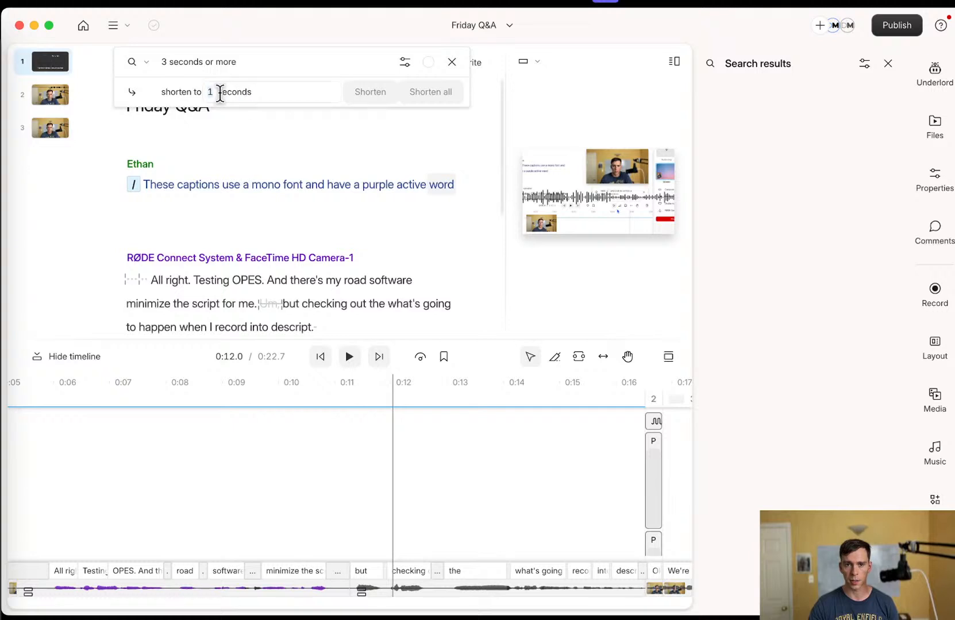
left_click(450, 62)
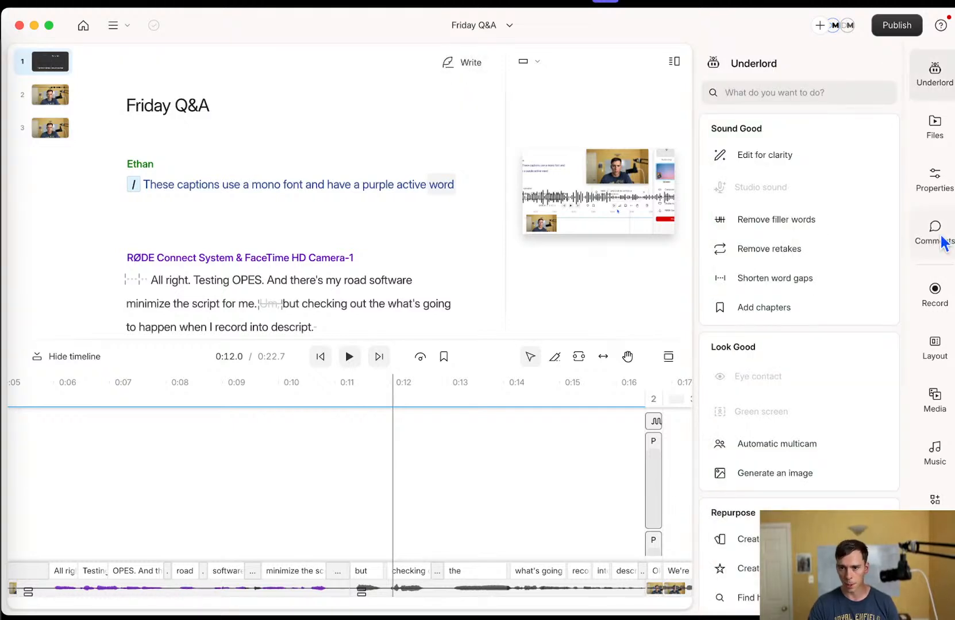
scroll(833, 335, "down", 1)
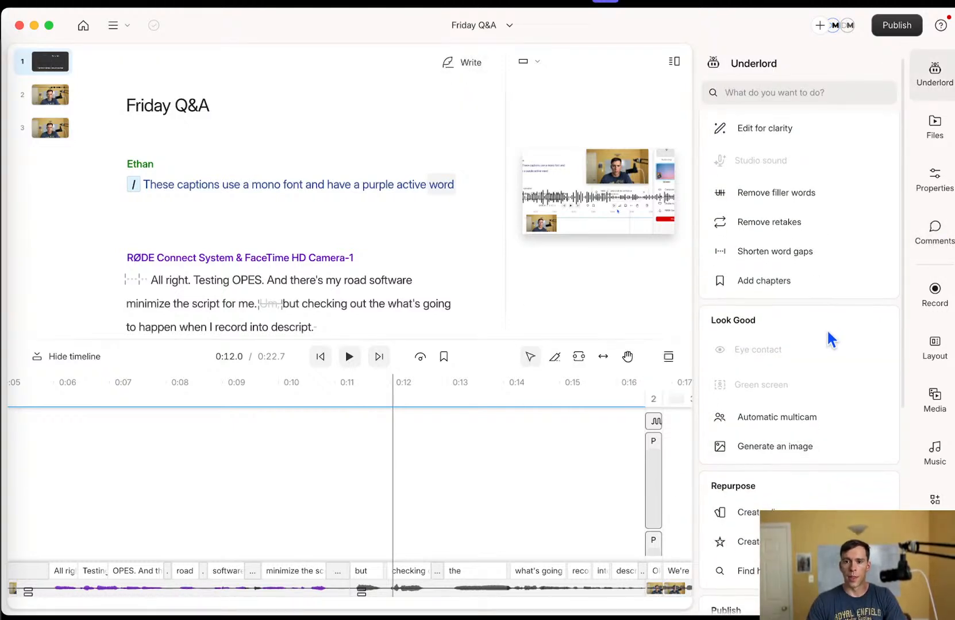
left_click(787, 293)
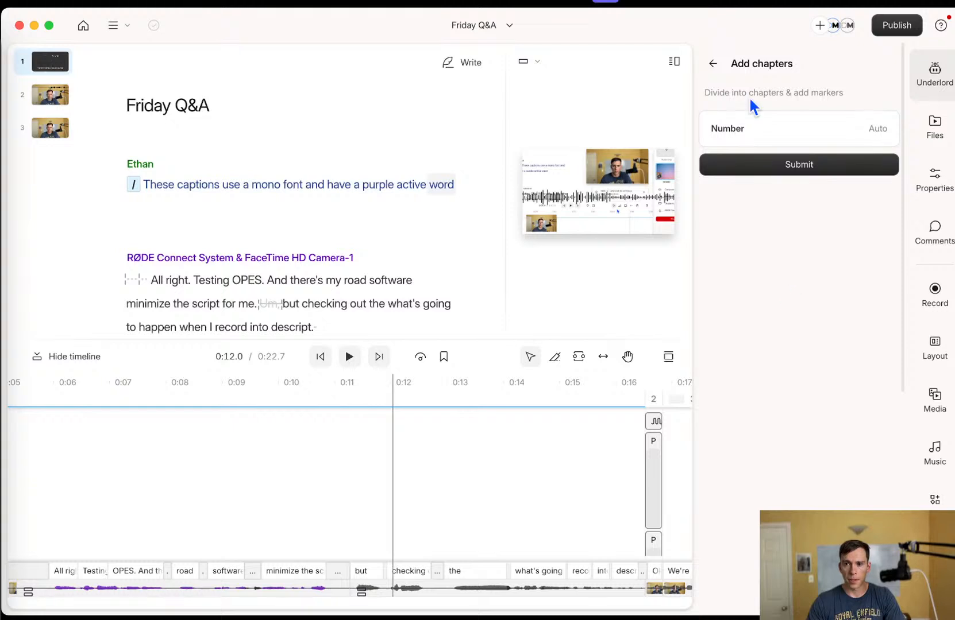
left_click(877, 128)
left_click(714, 63)
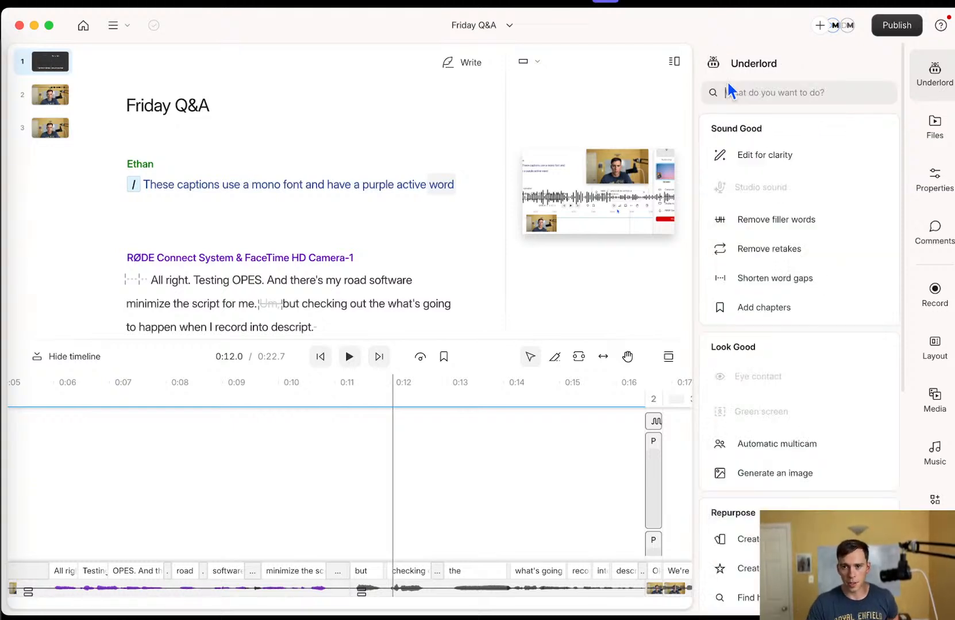
- Set the number of chapters to 3 in Underlord's Add chapters tool
left_click(762, 306)
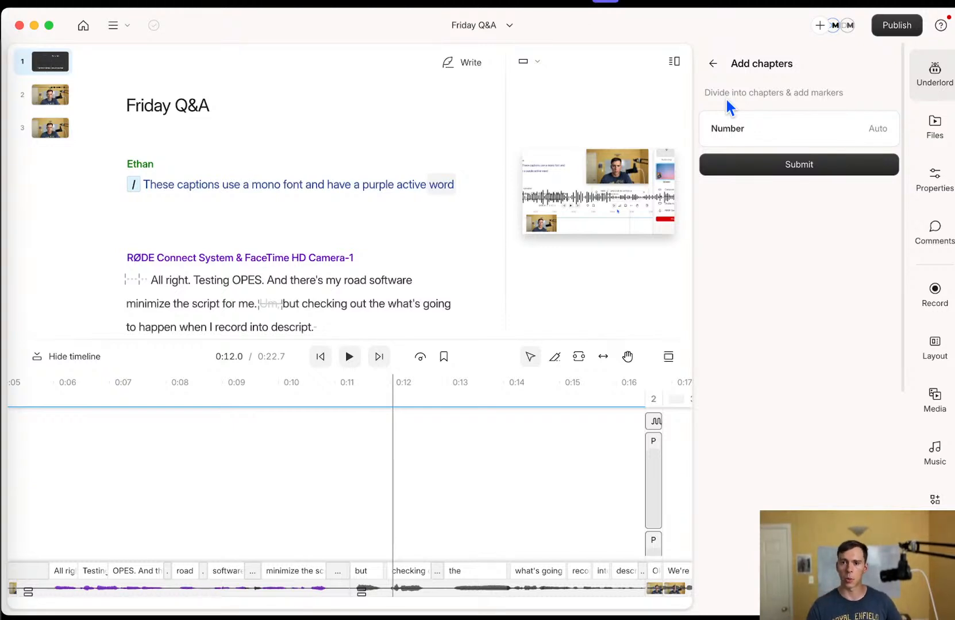
left_click(878, 131)
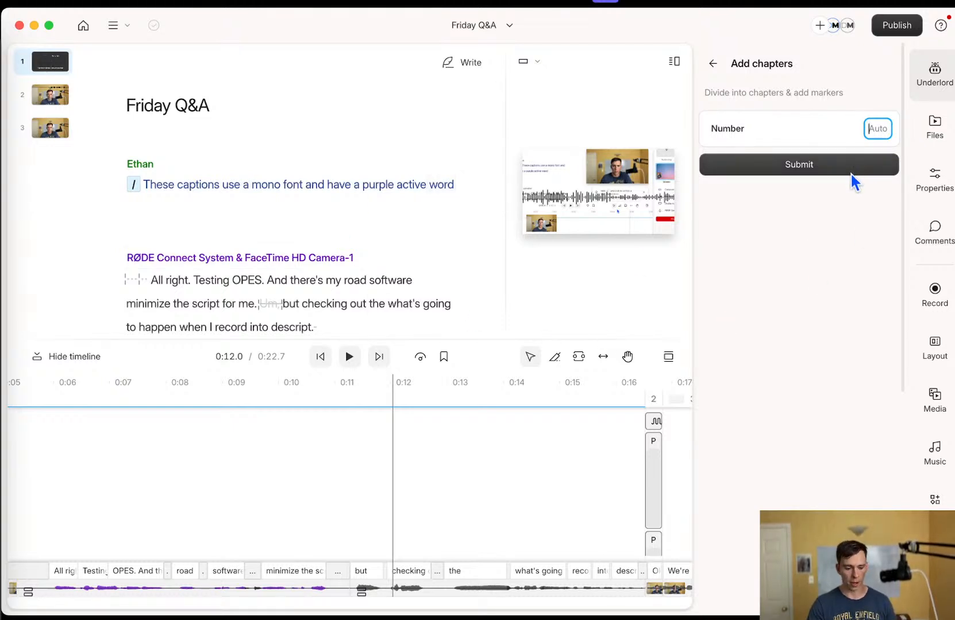
type("3")
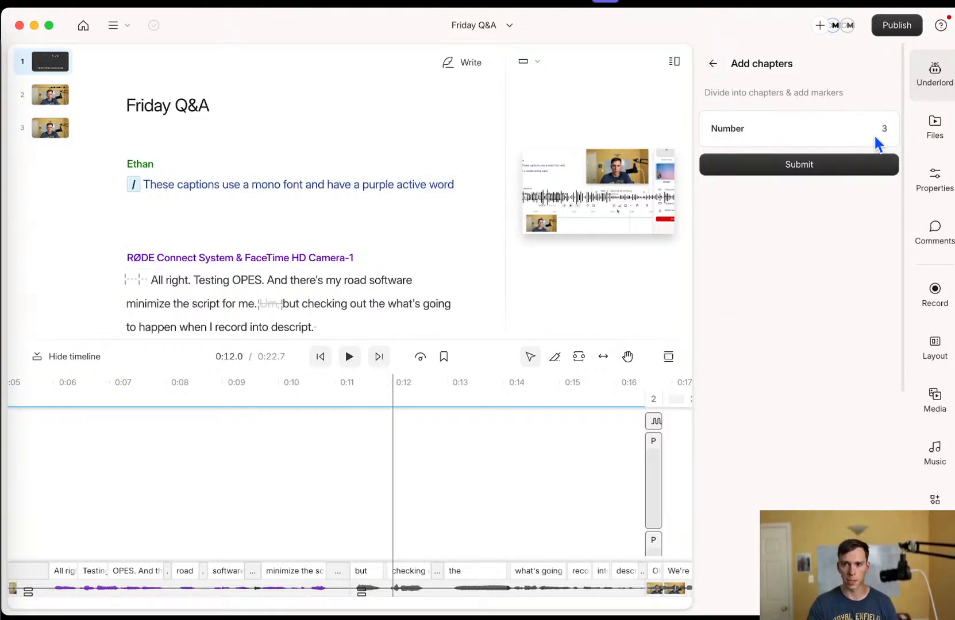
left_click(883, 132)
left_click(785, 334)
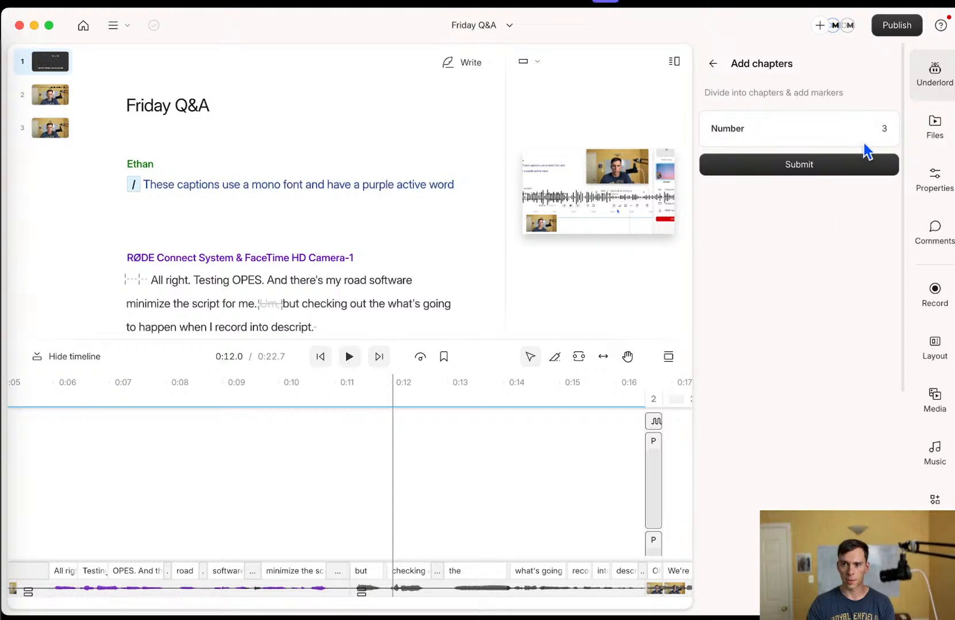
- Clear the chapter number back to Auto, generate chapter suggestions and dismiss them without adding them to the script
left_click(883, 127)
key("BackSpace")
left_click(844, 229)
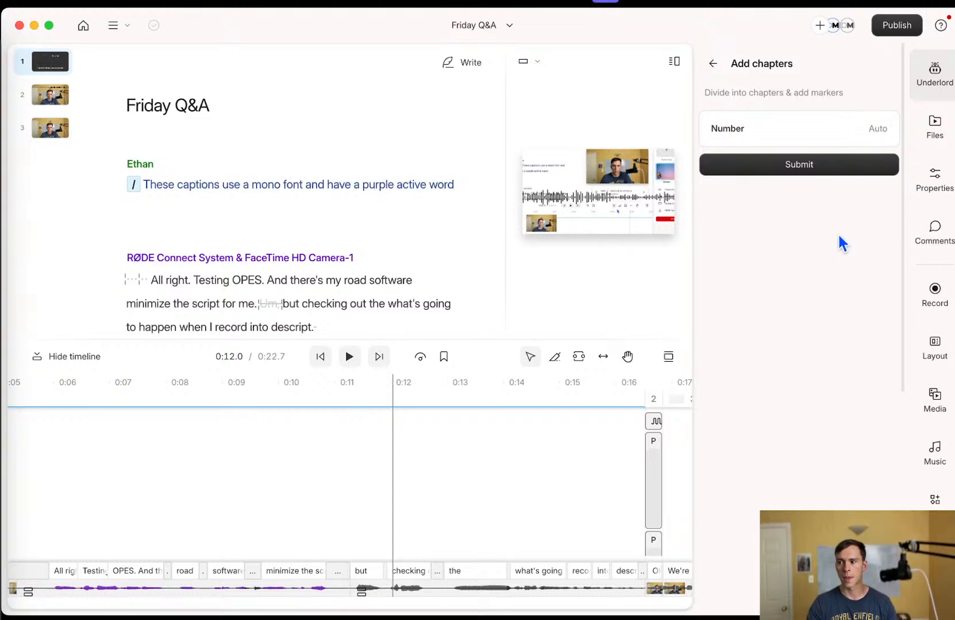
left_click(821, 164)
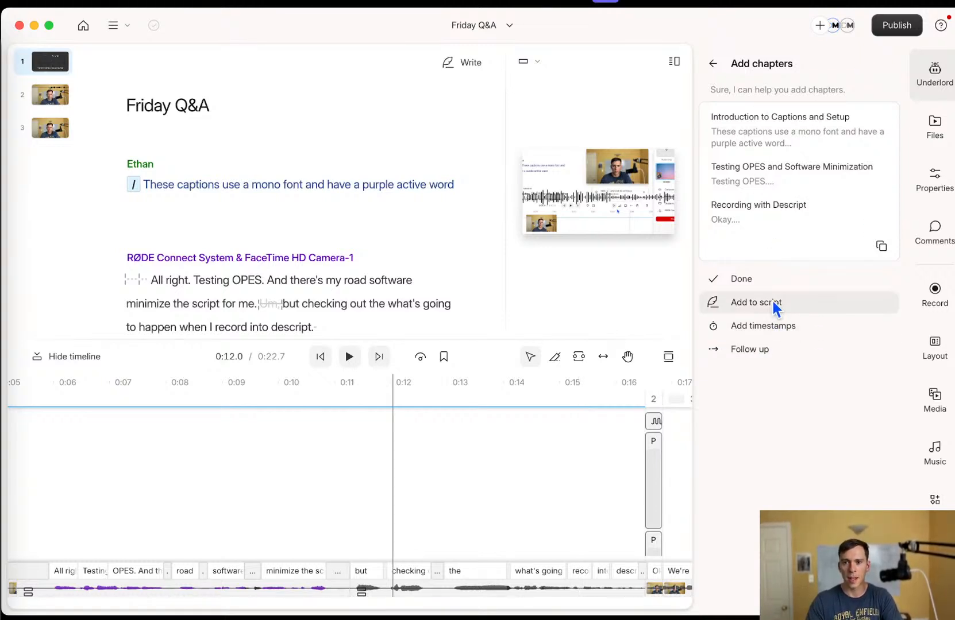
left_click(757, 280)
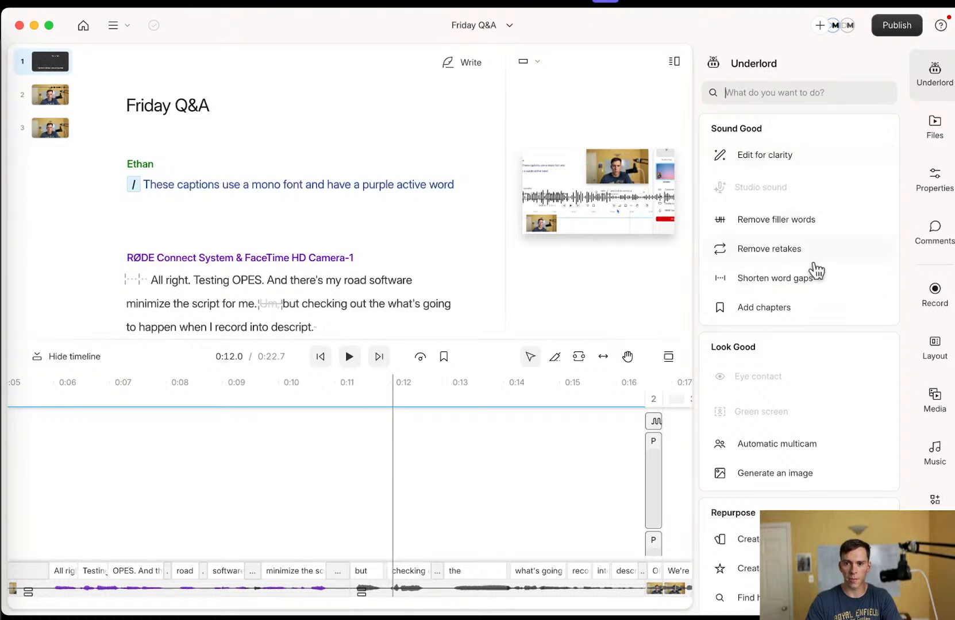
- Run Add chapters again with the number left on Auto and add the suggested chapters to the script
left_click(810, 308)
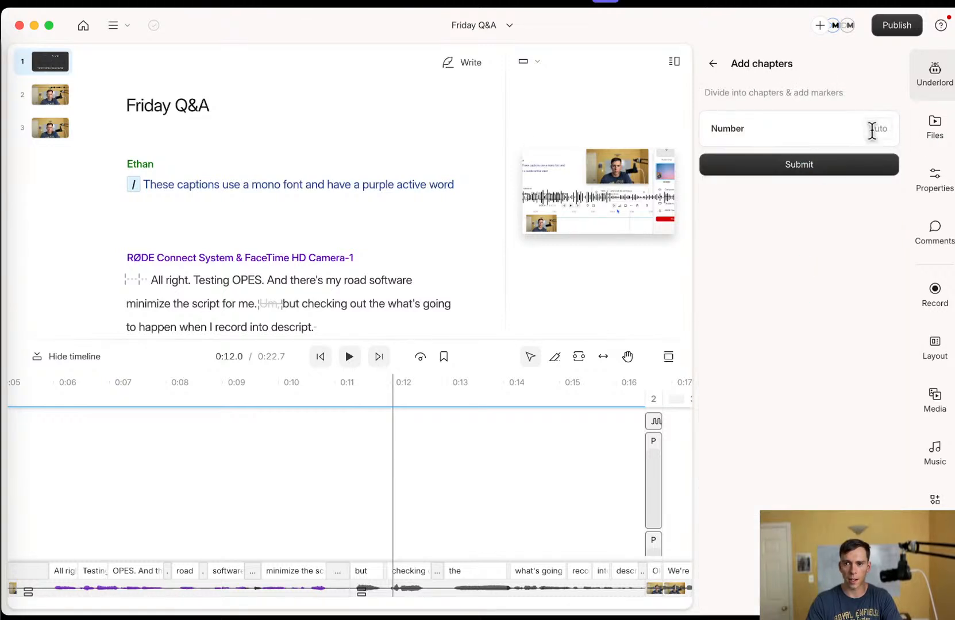
left_click(797, 165)
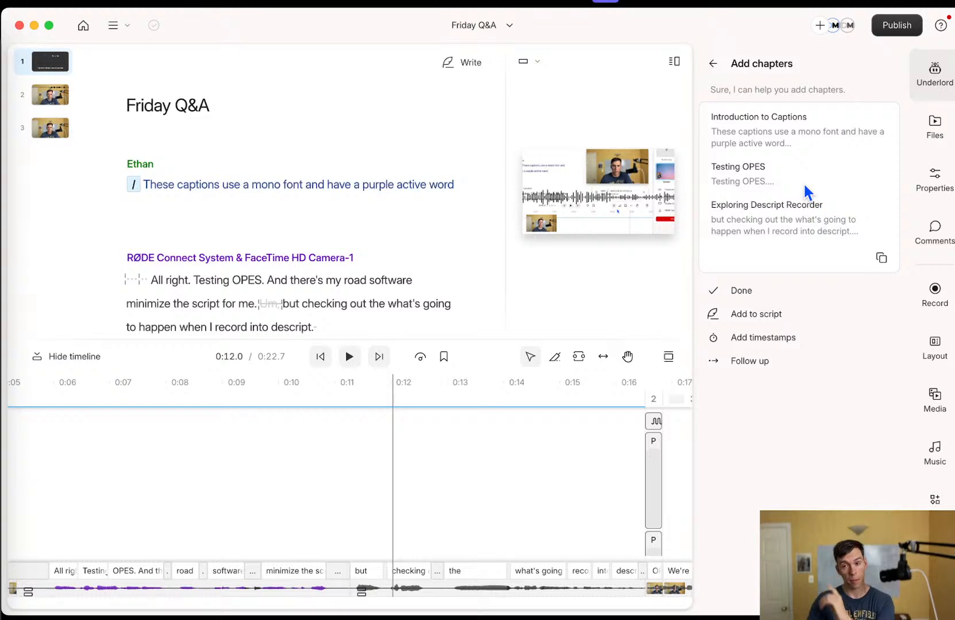
left_click(764, 320)
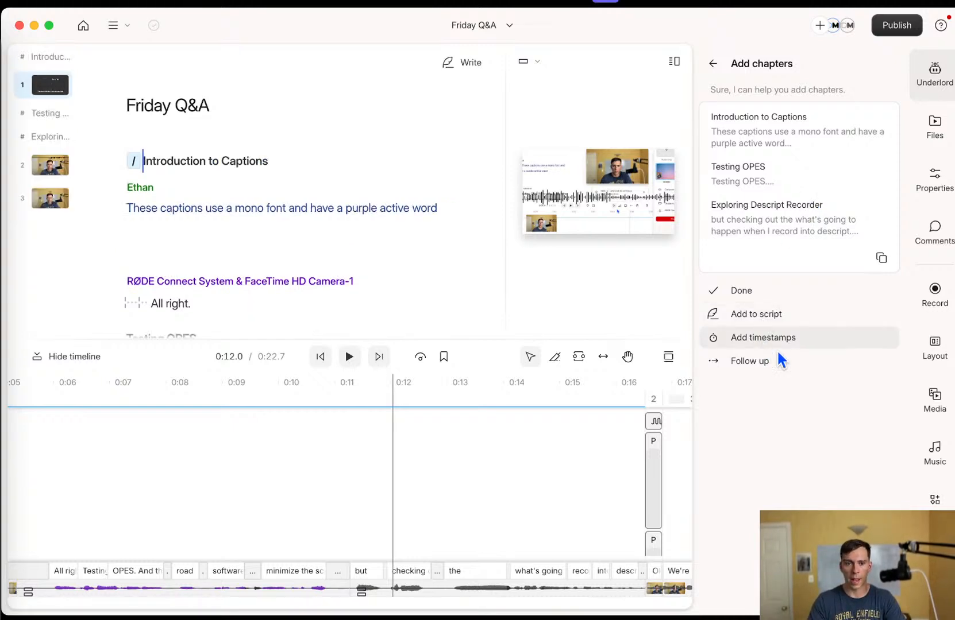
- Look through the script at the added chapter headings, from Introduction to Captions to Exploring Descript Recorder
left_click(214, 163)
scroll(225, 311, "down", 4)
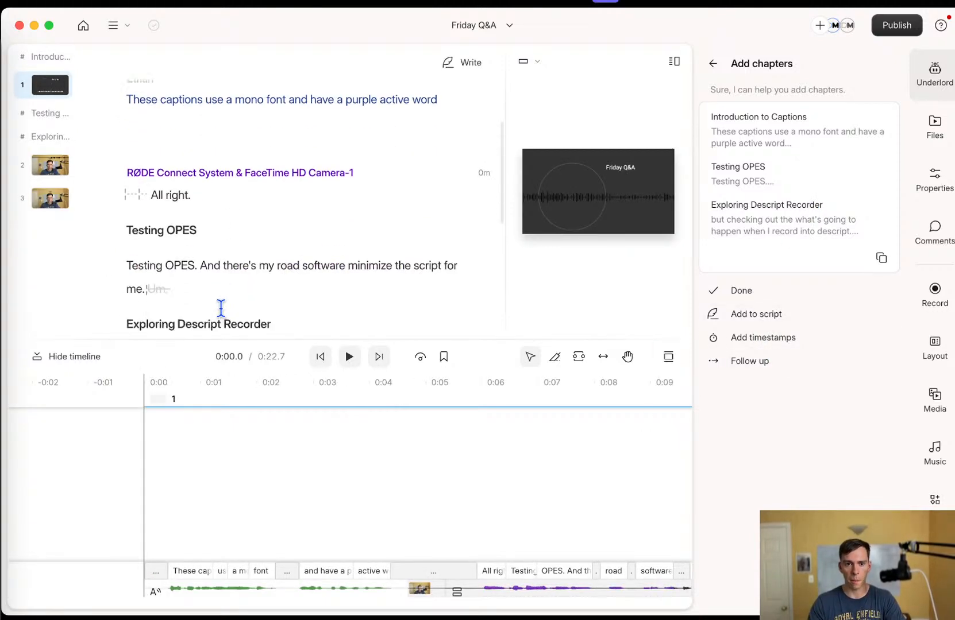
left_click(186, 207)
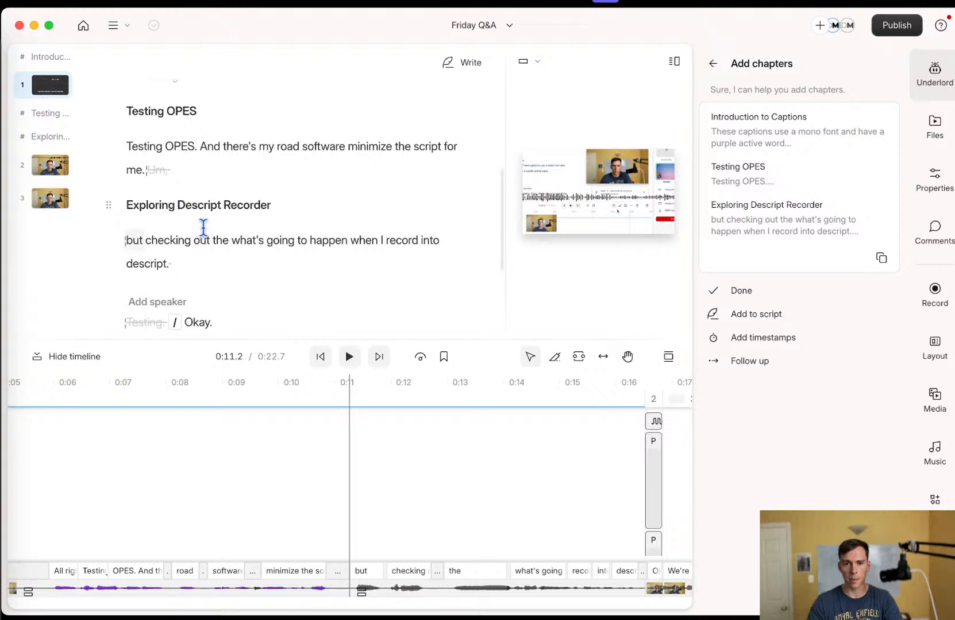
- Review the markers list and jump to the Introduction to Captions, Testing OPES and Exploring Descript Recorder chapters
left_click(443, 357)
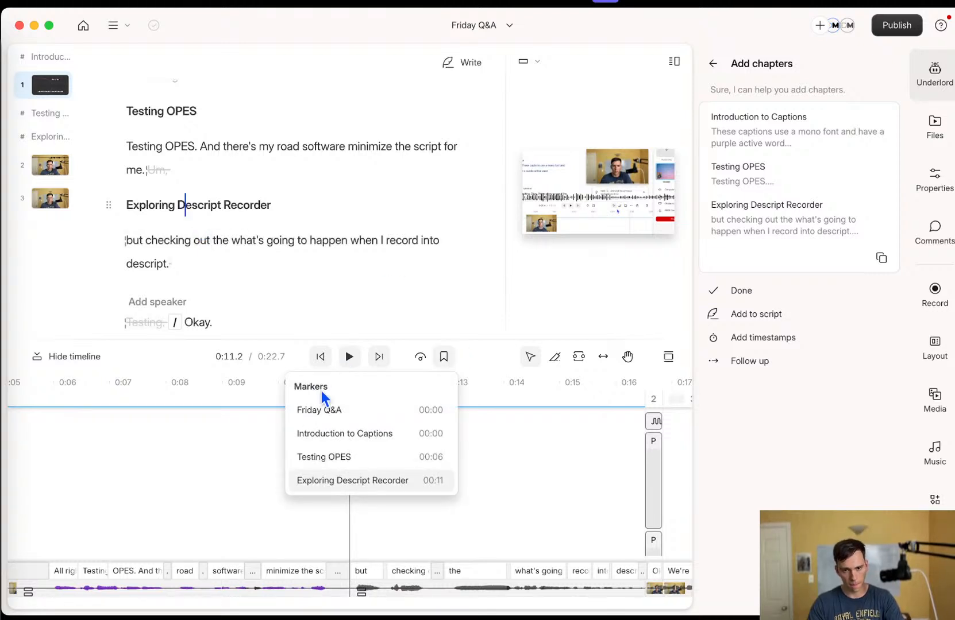
left_click(347, 432)
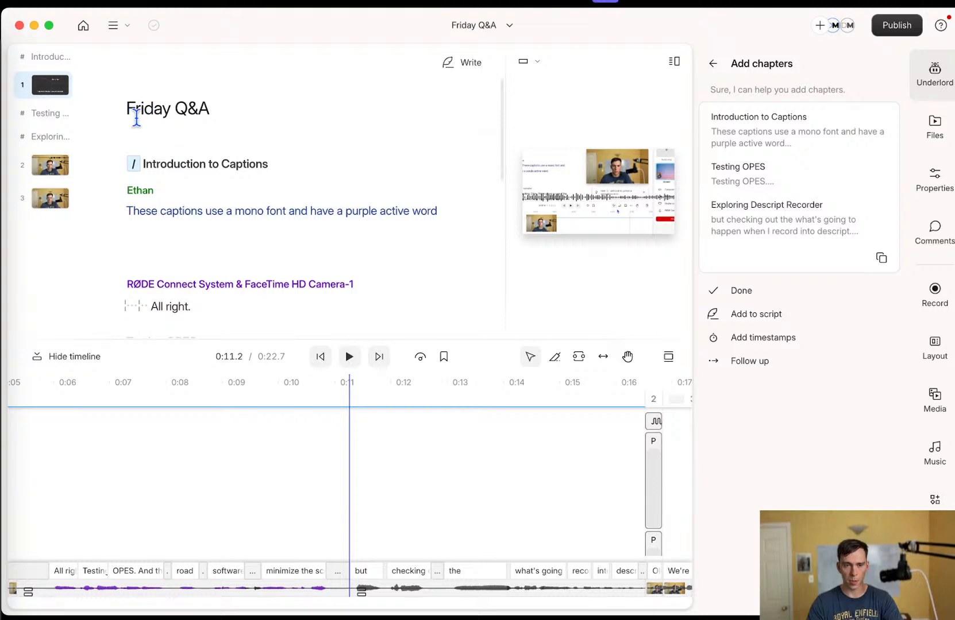
left_click(443, 357)
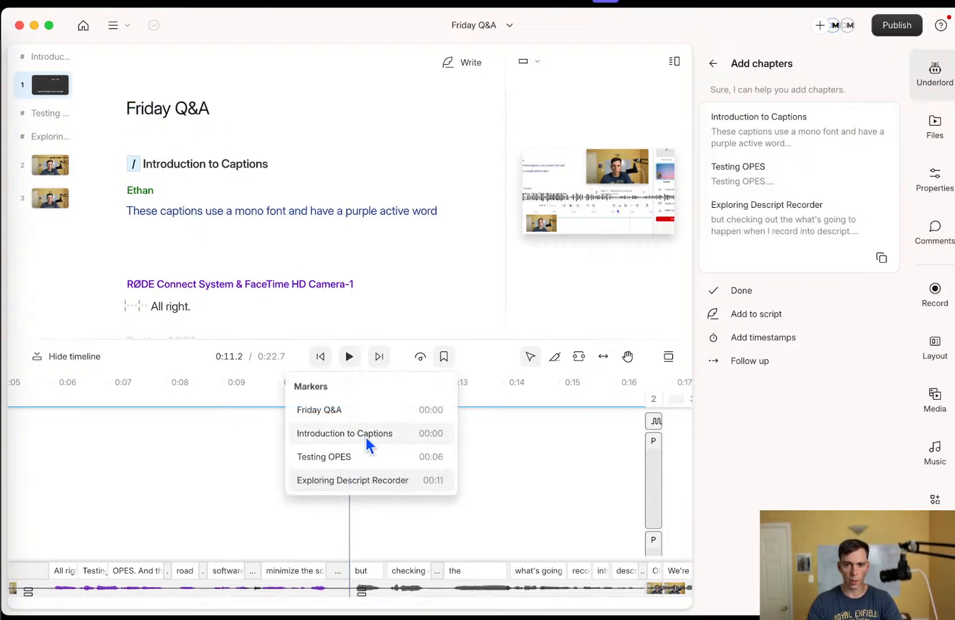
left_click(358, 434)
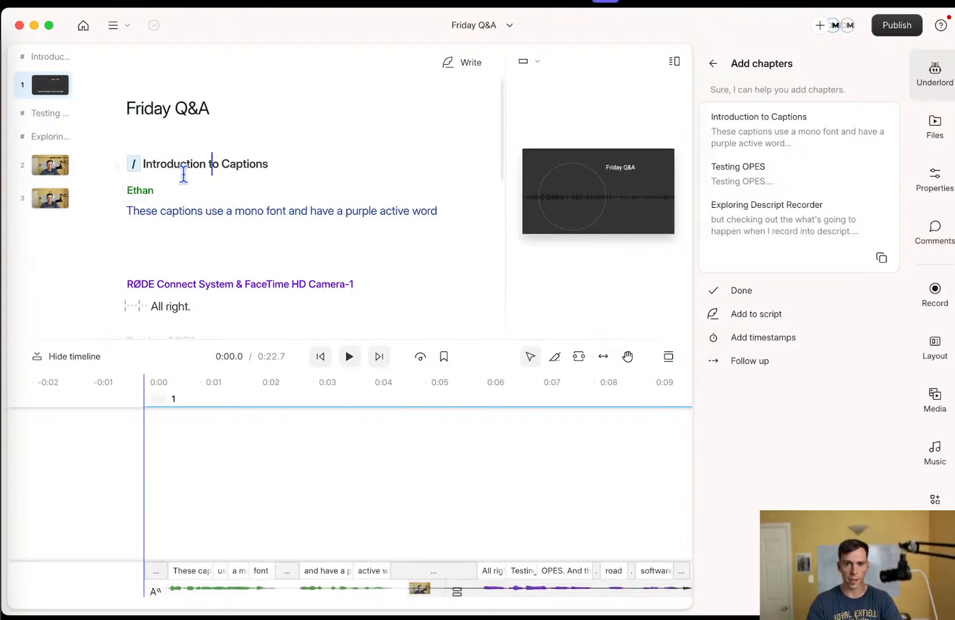
left_click(444, 357)
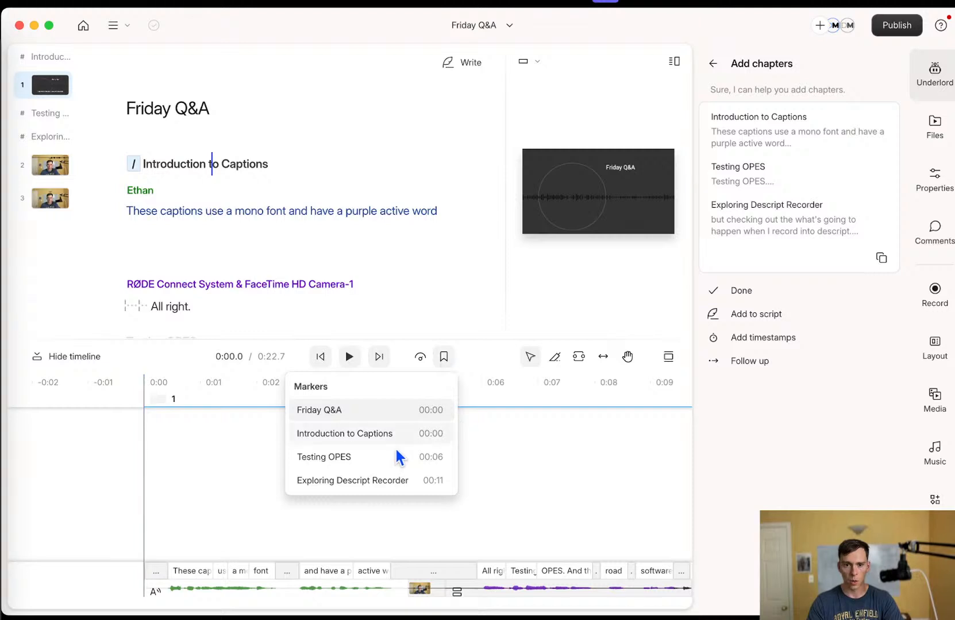
left_click(384, 457)
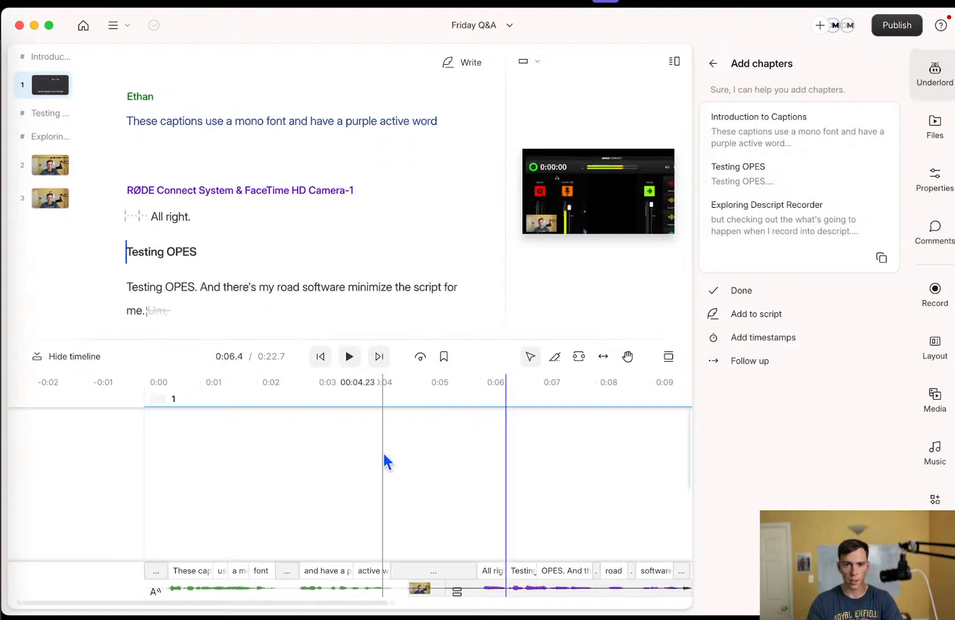
left_click(444, 357)
left_click(405, 476)
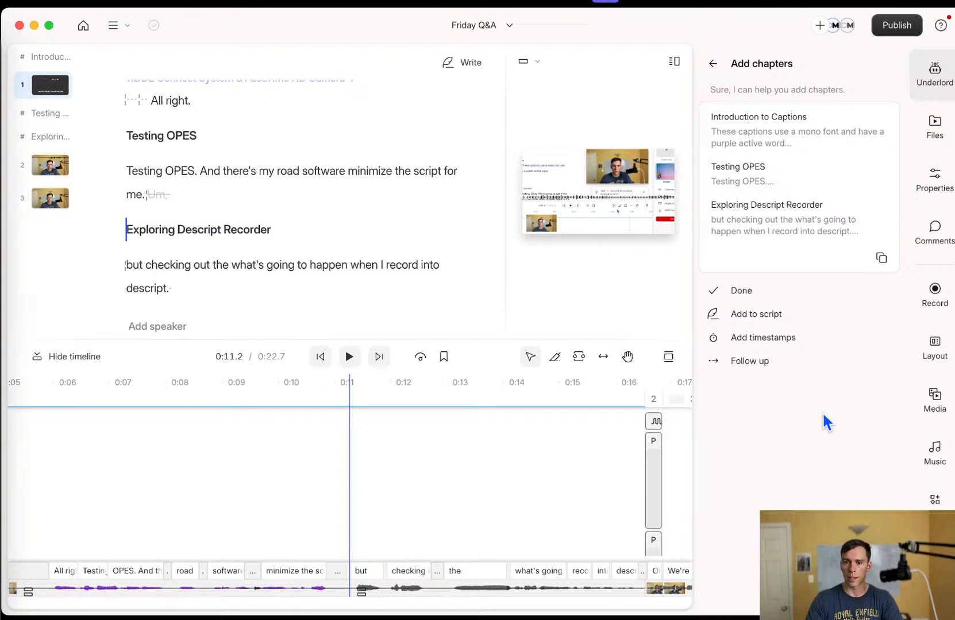
- Ask for more markers in an Add chapters follow-up, and return to the Underlord tool list without using the response
left_click(736, 360)
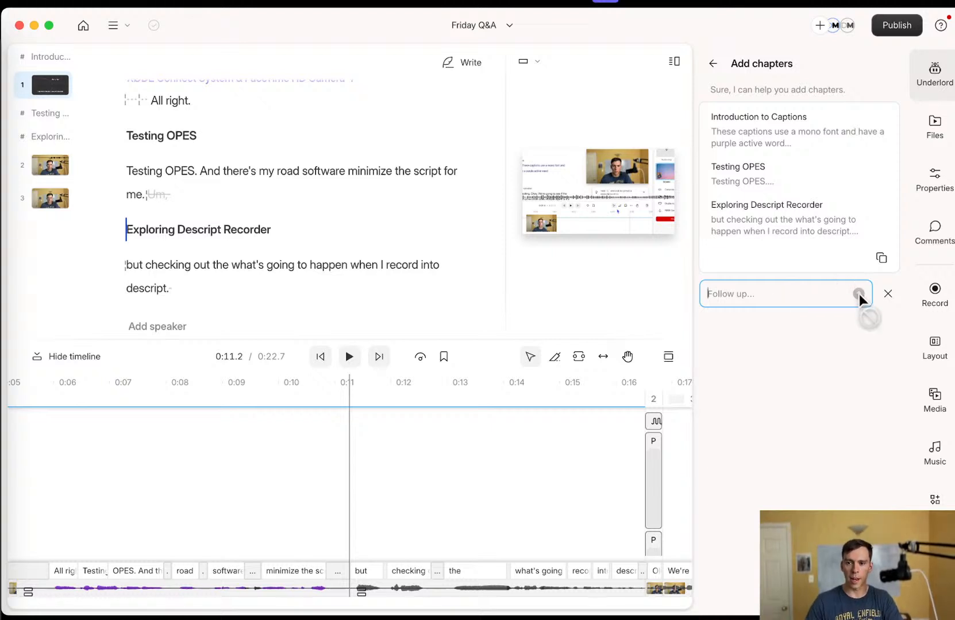
left_click(885, 294)
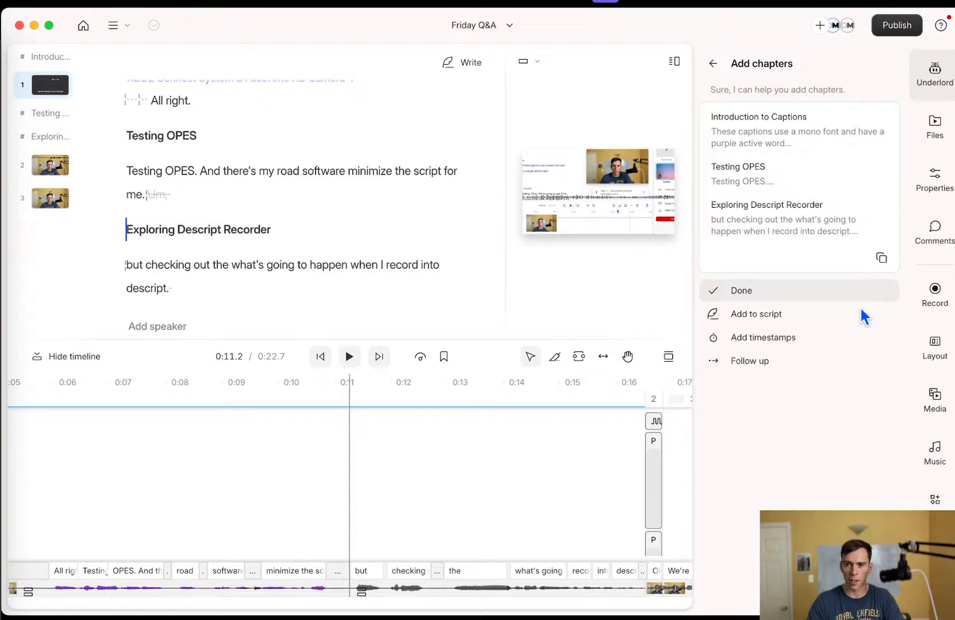
left_click(748, 362)
type("Give me more mar")
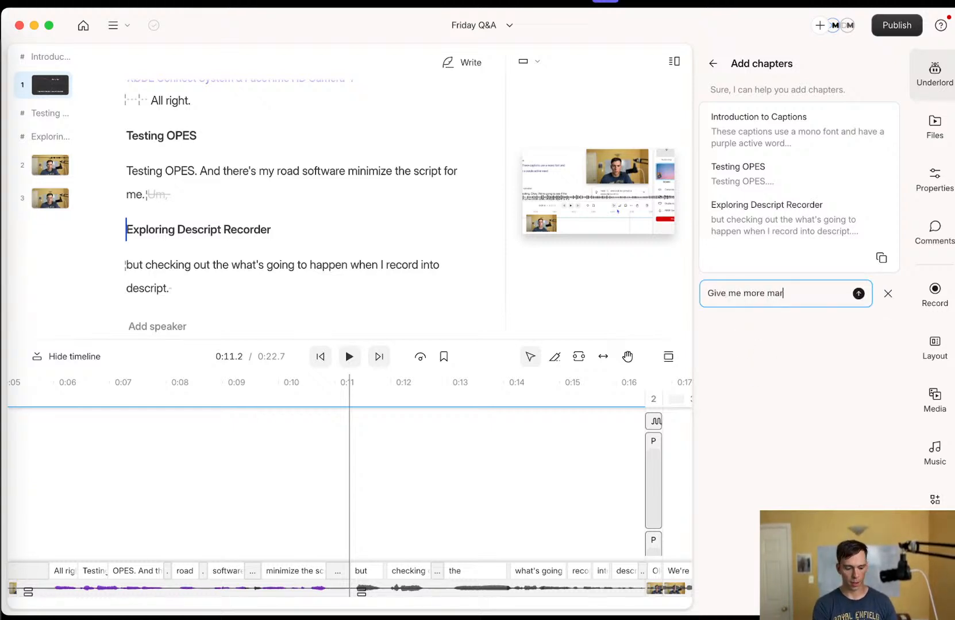
key("Return")
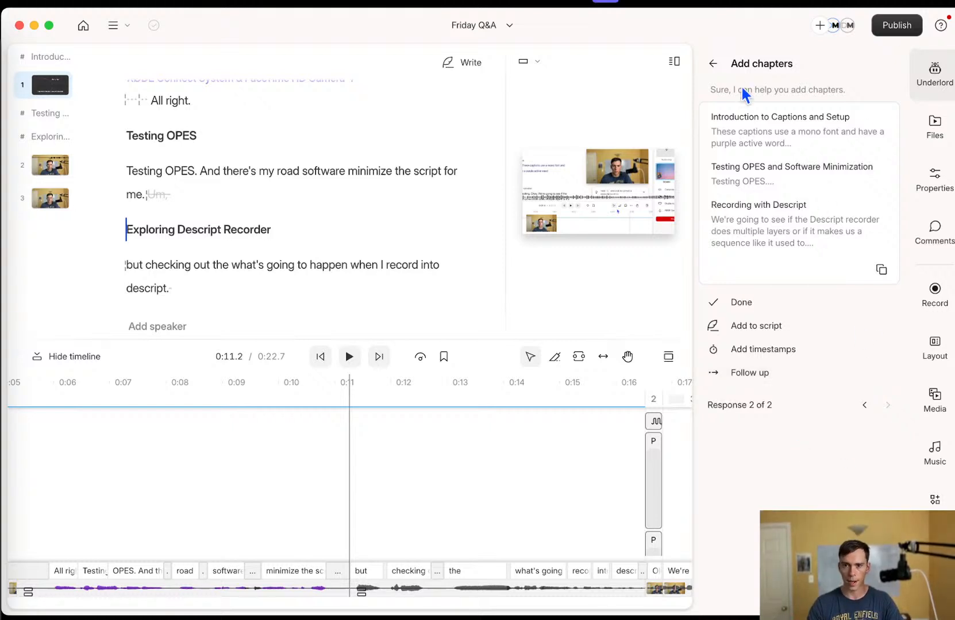
left_click(714, 64)
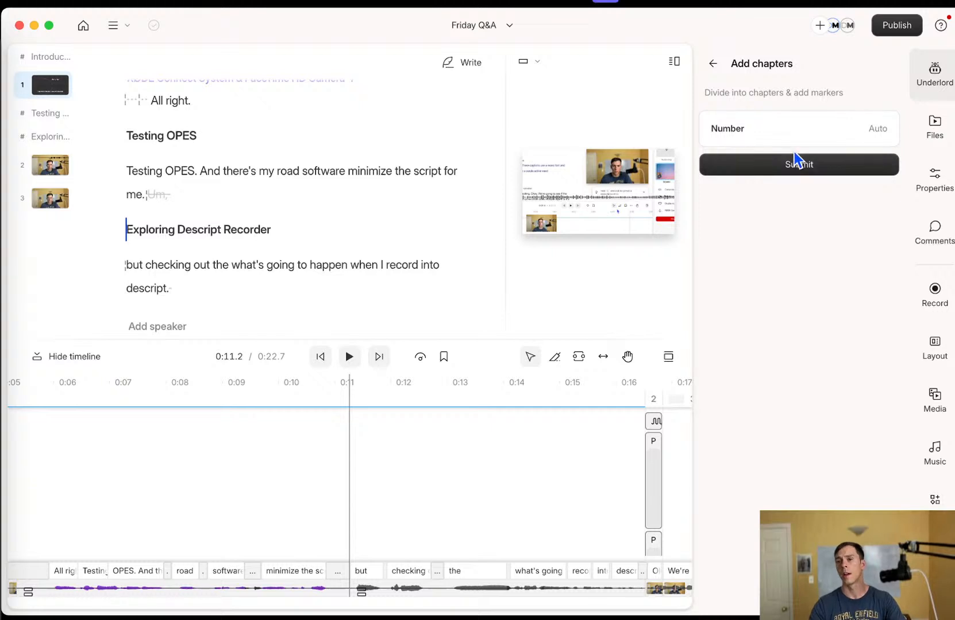
left_click(713, 68)
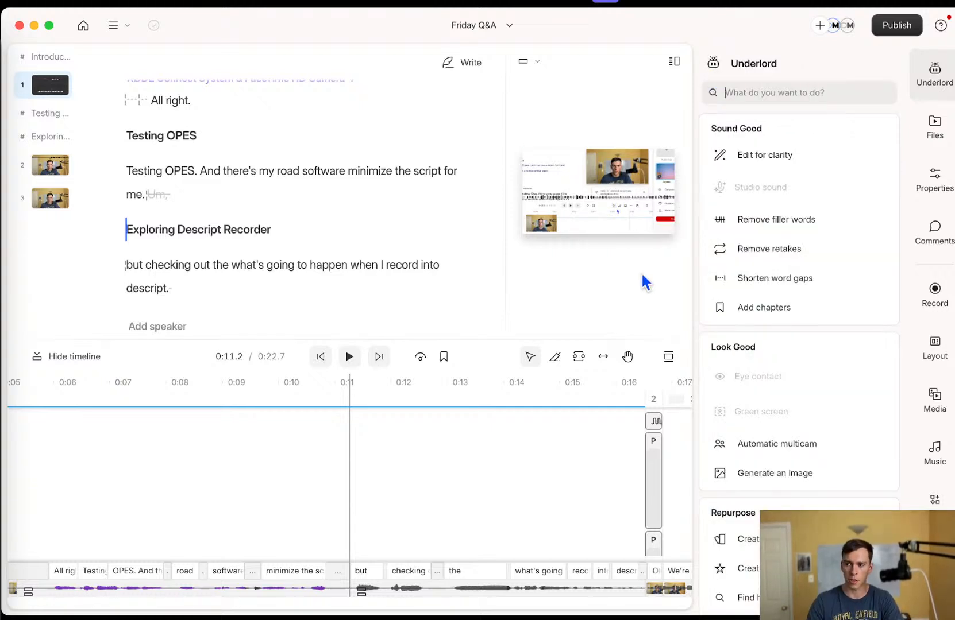
- Check the selection requirement of the Eye contact tool and select the script clip starting with "but checking out" in the timeline
scroll(816, 443, "down", 2)
scroll(787, 371, "down", 1)
mouse_move(773, 337)
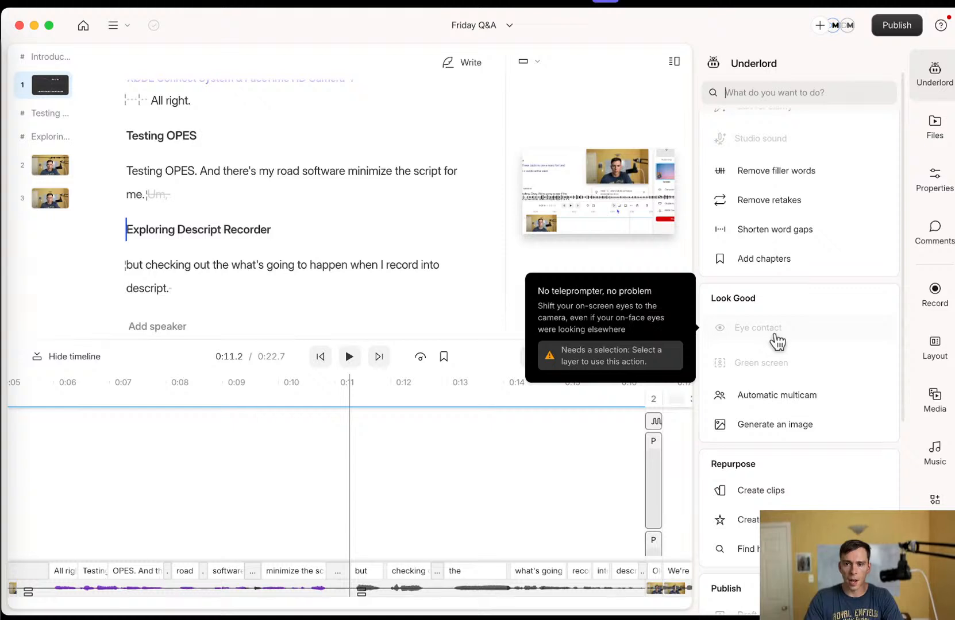
left_click(395, 579)
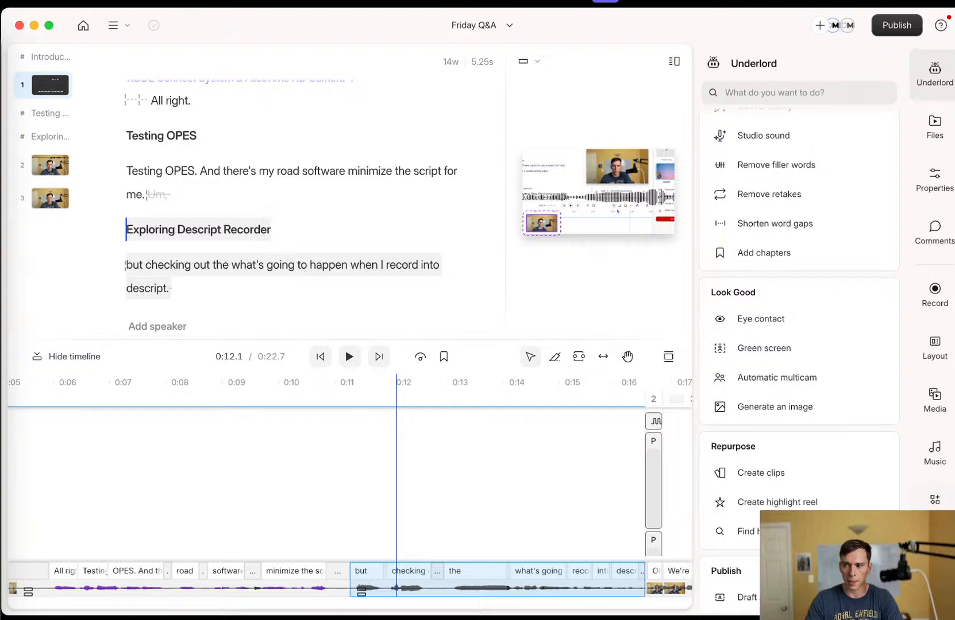
- Find the Eye Contact option among the selected clip's effects, and return to the Underlord tools without applying it
left_click(935, 499)
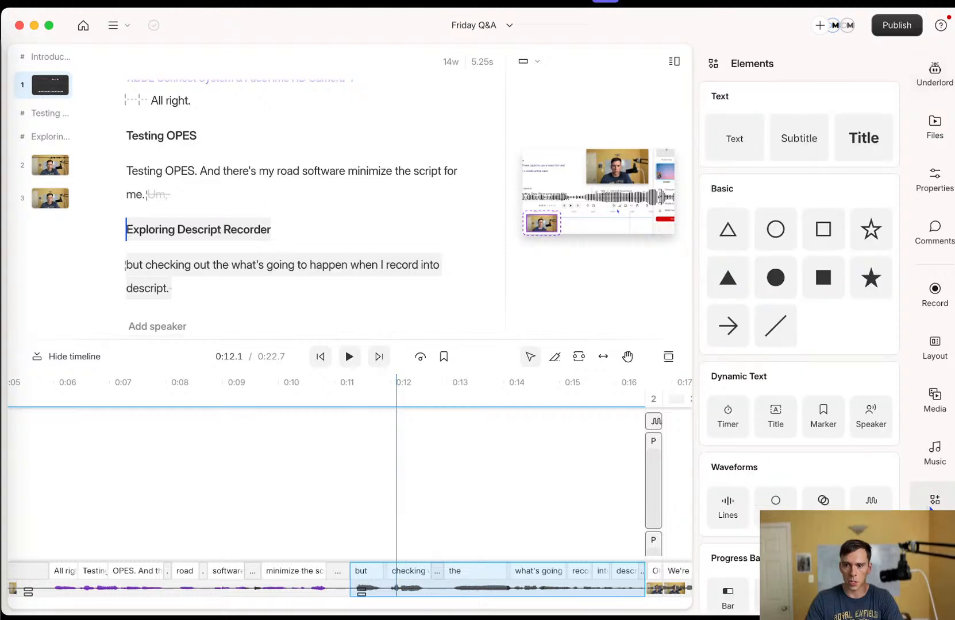
left_click(935, 359)
left_click(935, 182)
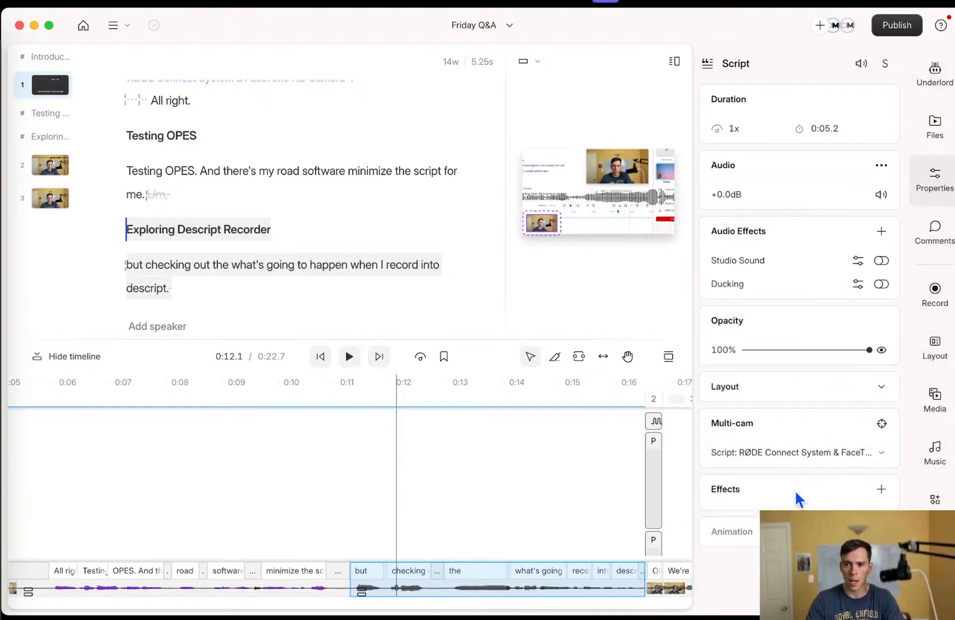
left_click(875, 492)
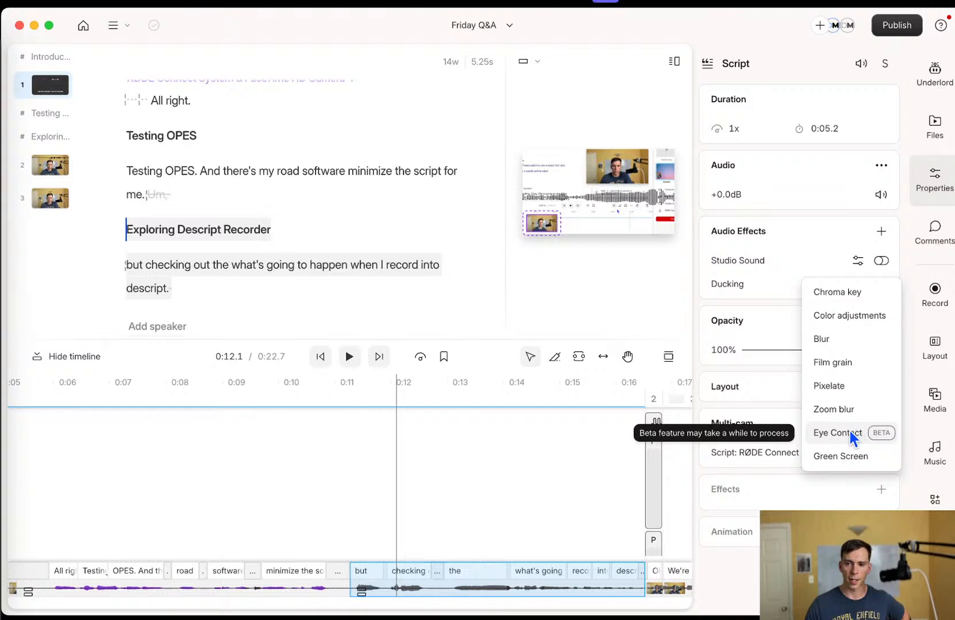
left_click(932, 175)
left_click(933, 72)
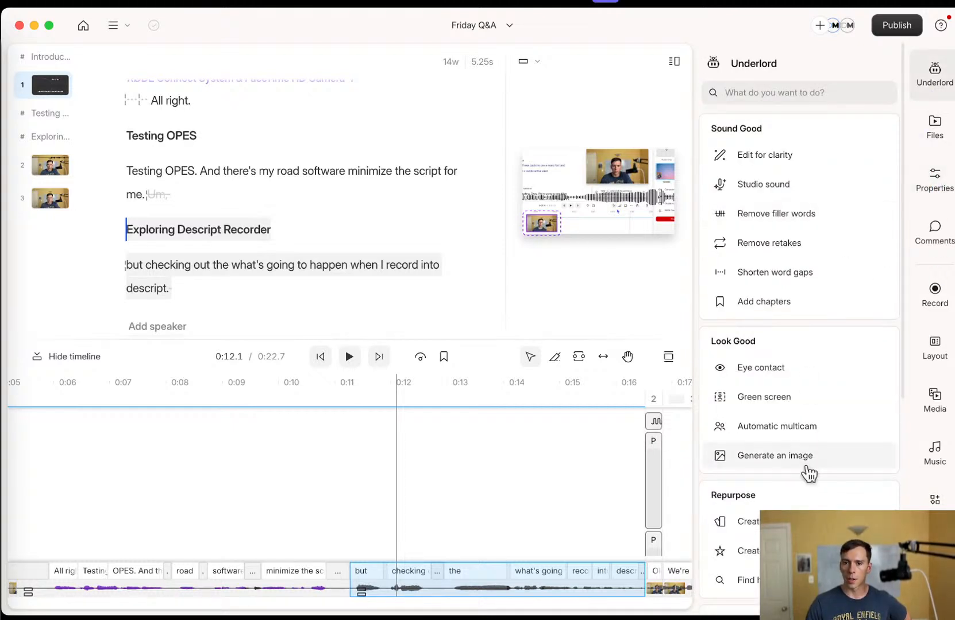
- Try to generate an image with Underlord from the description "handdrawn pictuer of a dog"
scroll(821, 494, "down", 4)
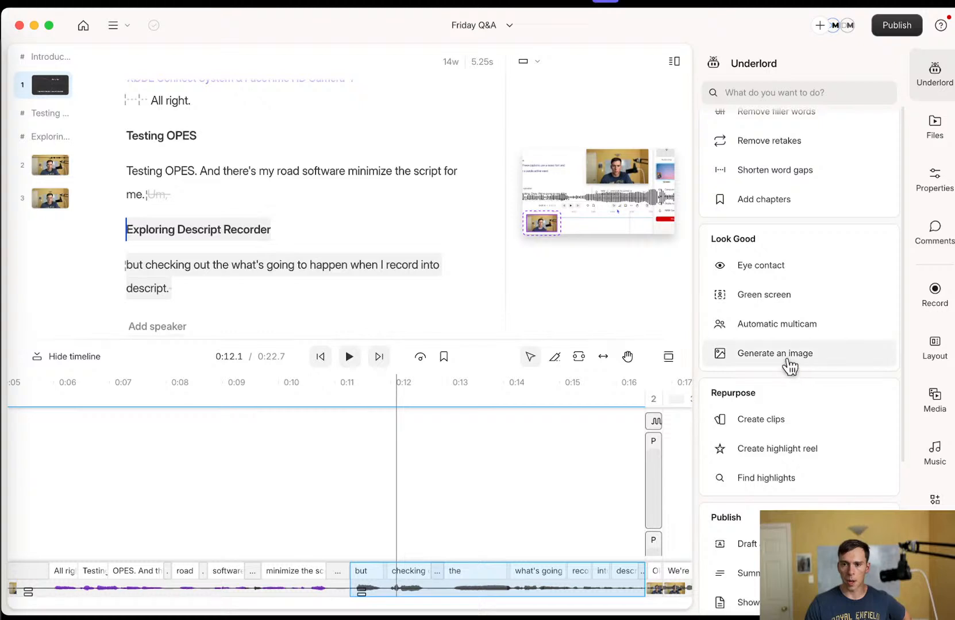
left_click(786, 356)
left_click(744, 135)
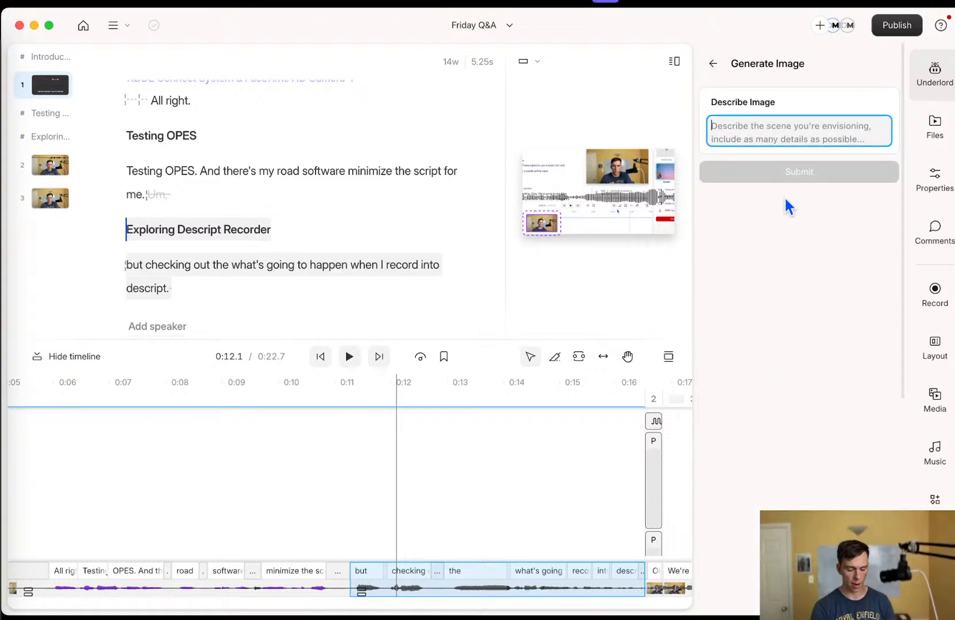
type("handdrawn")
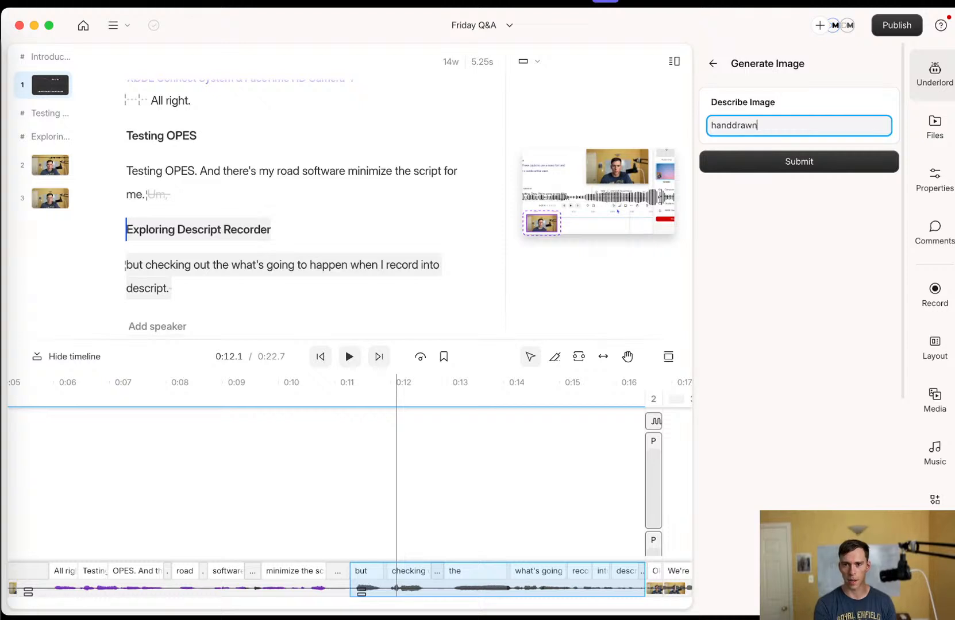
type(" pictuer of")
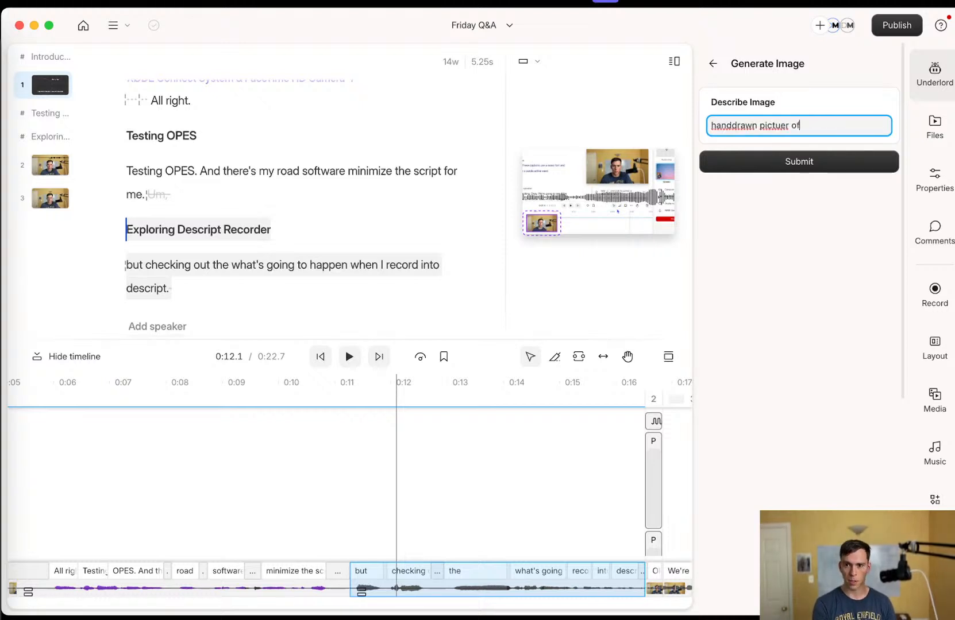
type(" a dog")
key("Return")
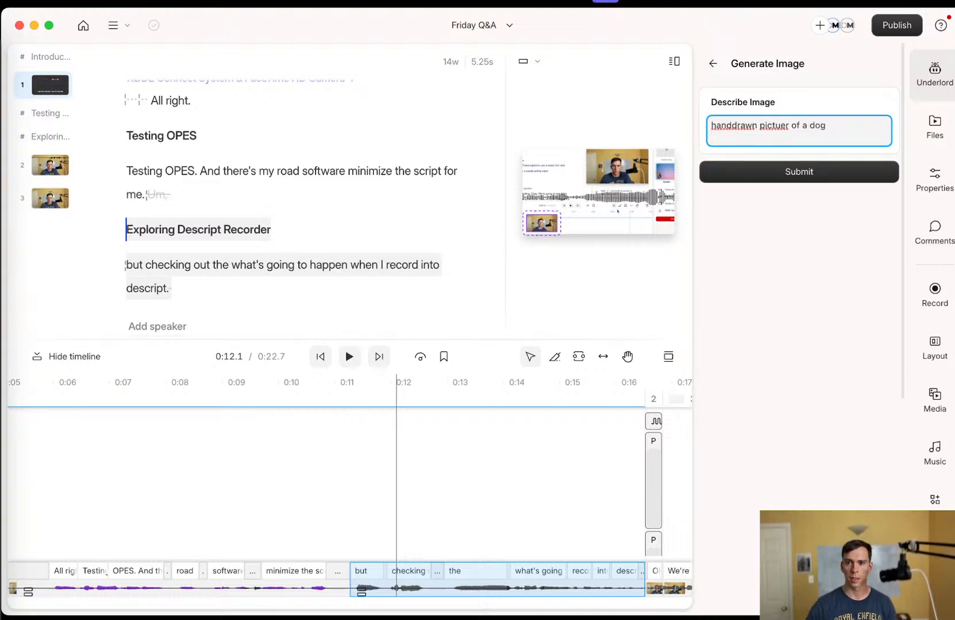
left_click(744, 170)
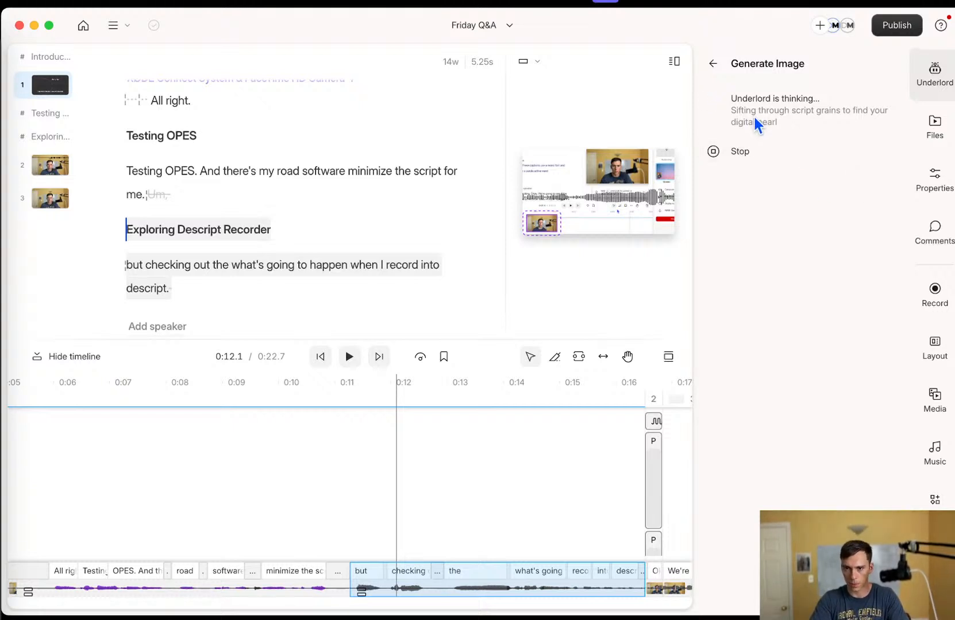
- Leave the pending image generation and reload Descript from the error screen
left_click(787, 145)
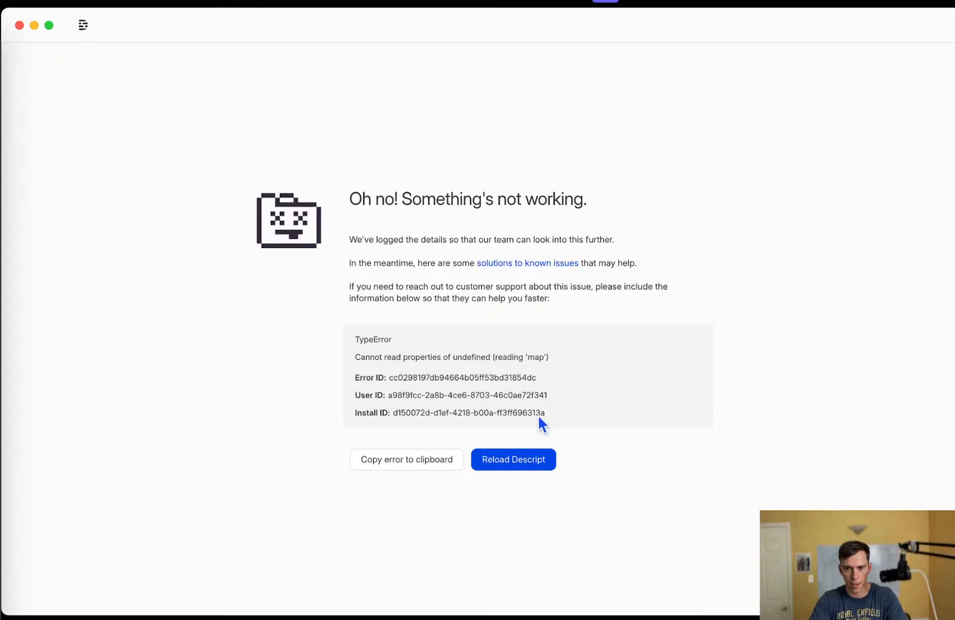
left_click(512, 462)
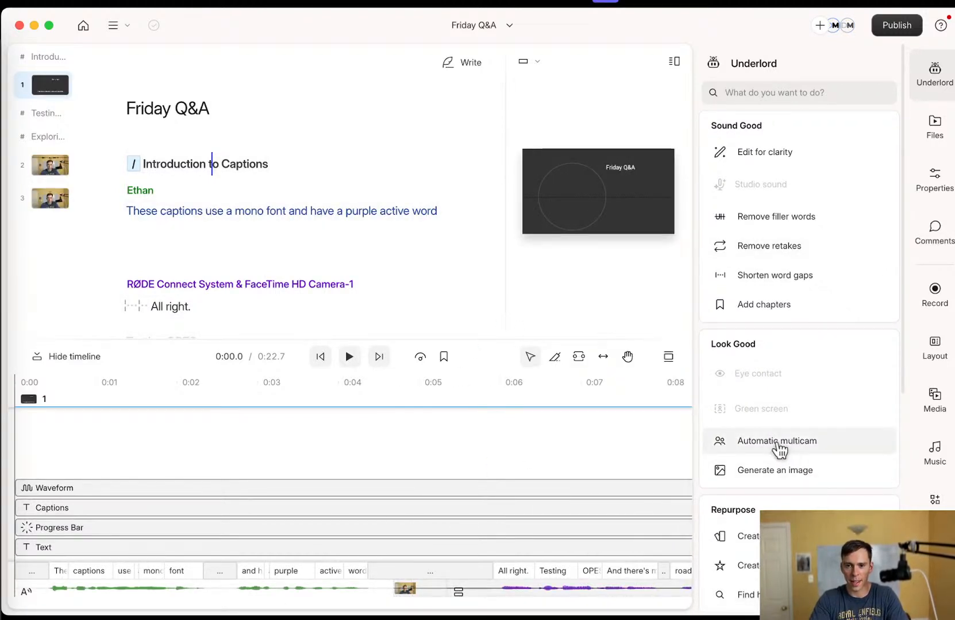
- Open Underlord's Create clips tool and examine its number of clips and clip duration settings
scroll(809, 432, "down", 1)
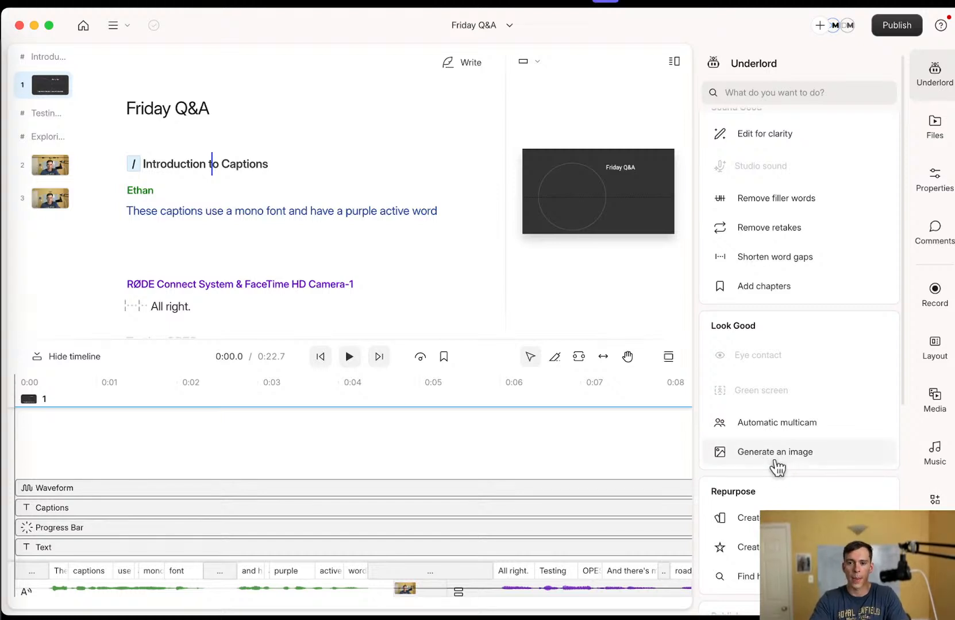
scroll(782, 479, "down", 3)
scroll(805, 486, "down", 5)
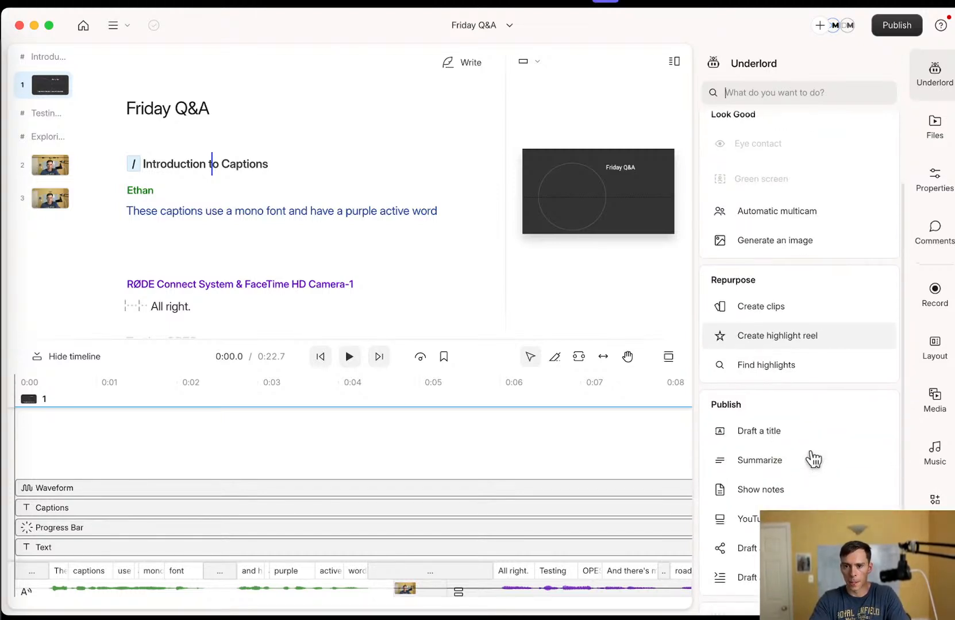
left_click(784, 311)
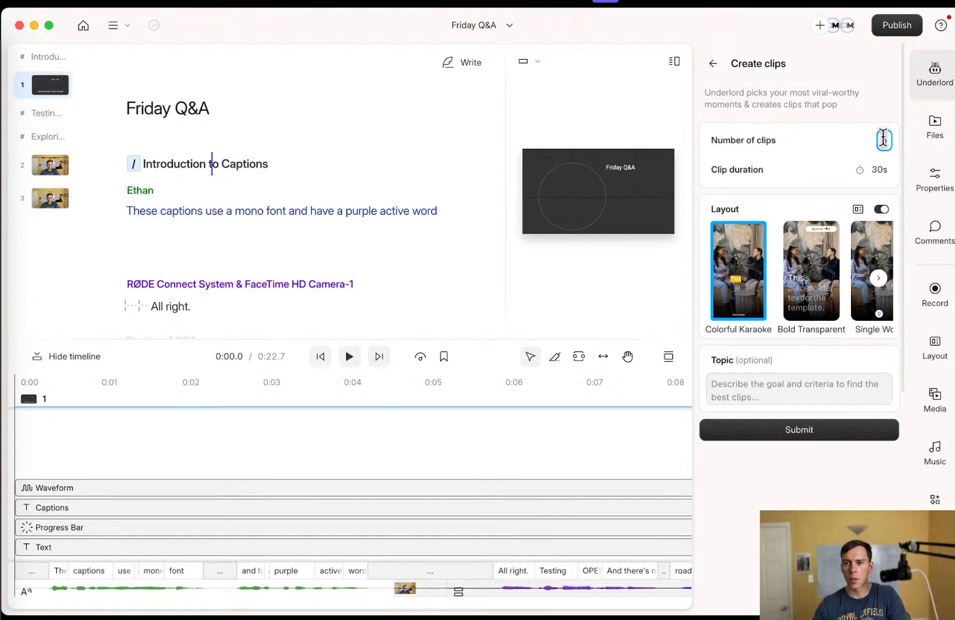
left_click(885, 169)
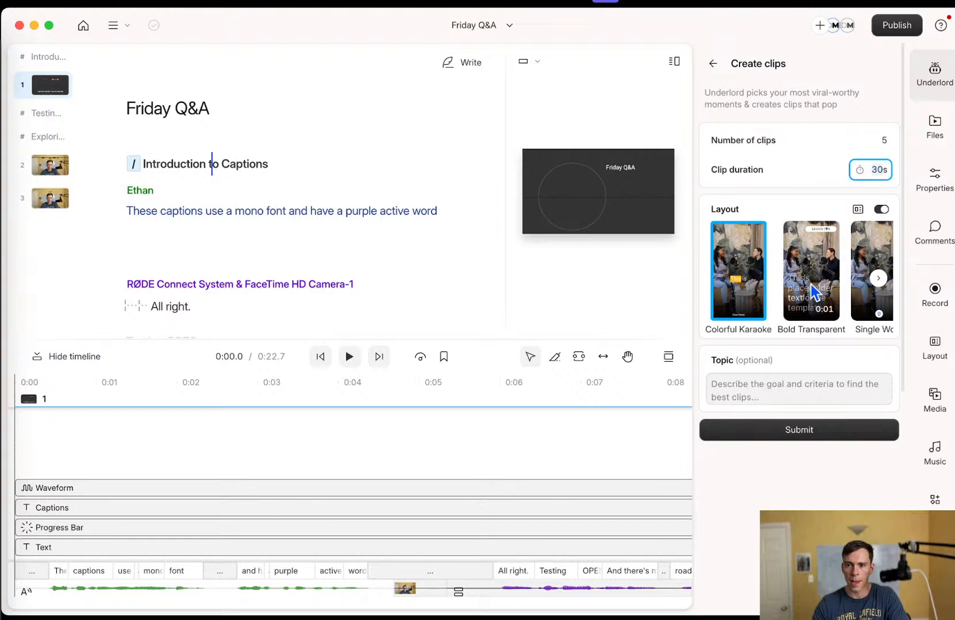
- Browse the clip layout templates through to Minimal - 4 Camera and back to Bold Transparent
left_click(878, 278)
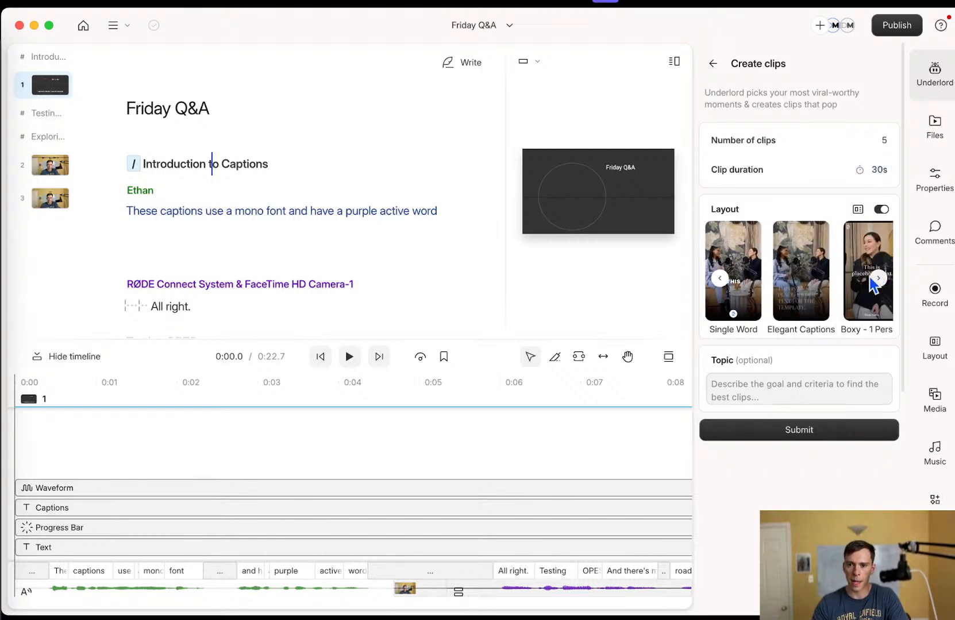
left_click(878, 278)
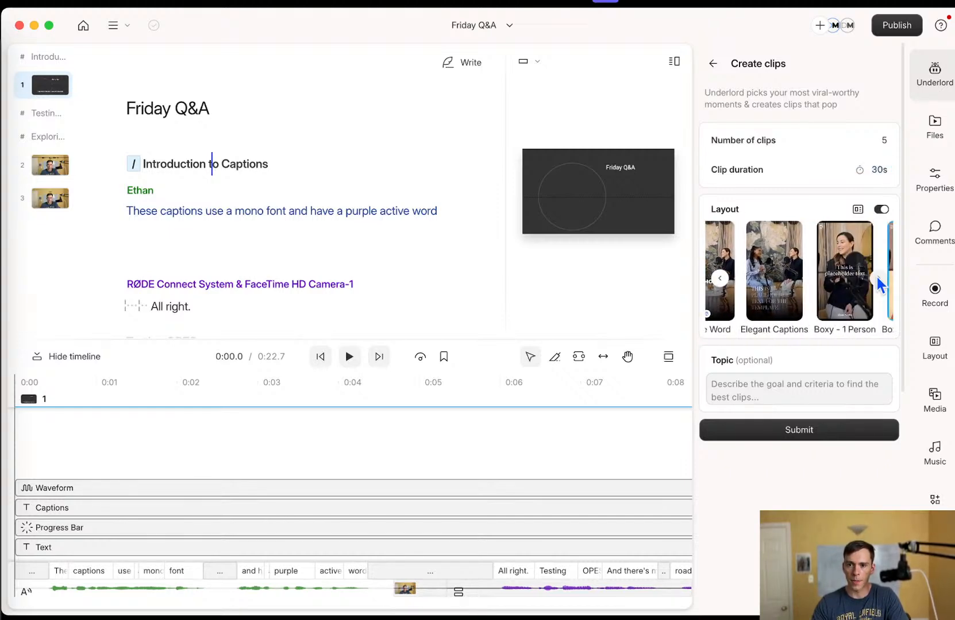
left_click(720, 279)
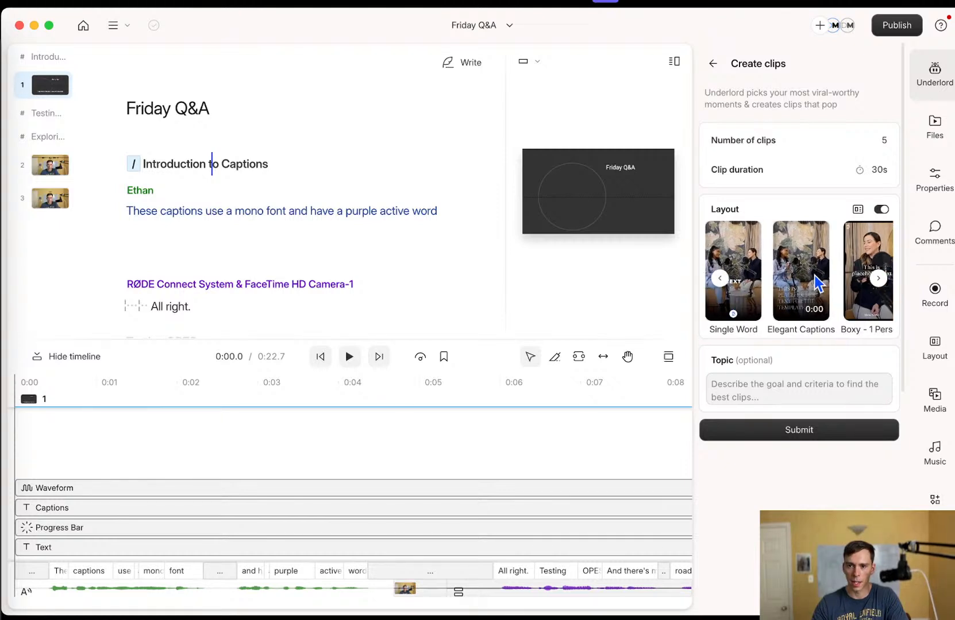
left_click(878, 278)
left_click(878, 278)
left_click(877, 278)
left_click(877, 278)
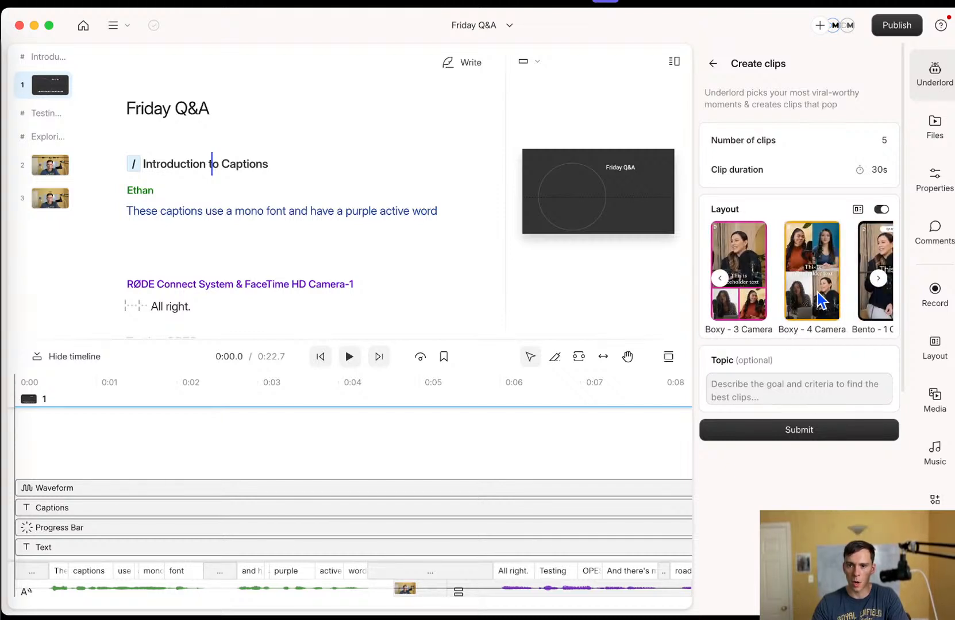
left_click(876, 280)
left_click(876, 280)
left_click(876, 279)
left_click(877, 279)
left_click(877, 279)
left_click(877, 280)
left_click(876, 279)
left_click(876, 279)
left_click(876, 279)
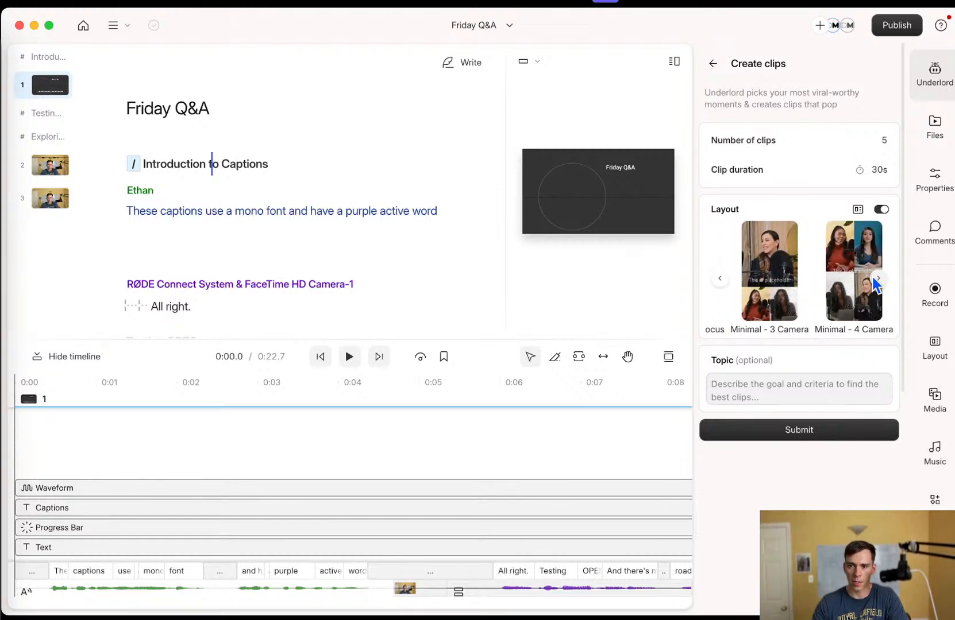
left_click(721, 280)
left_click(720, 279)
left_click(720, 279)
left_click(721, 279)
left_click(720, 279)
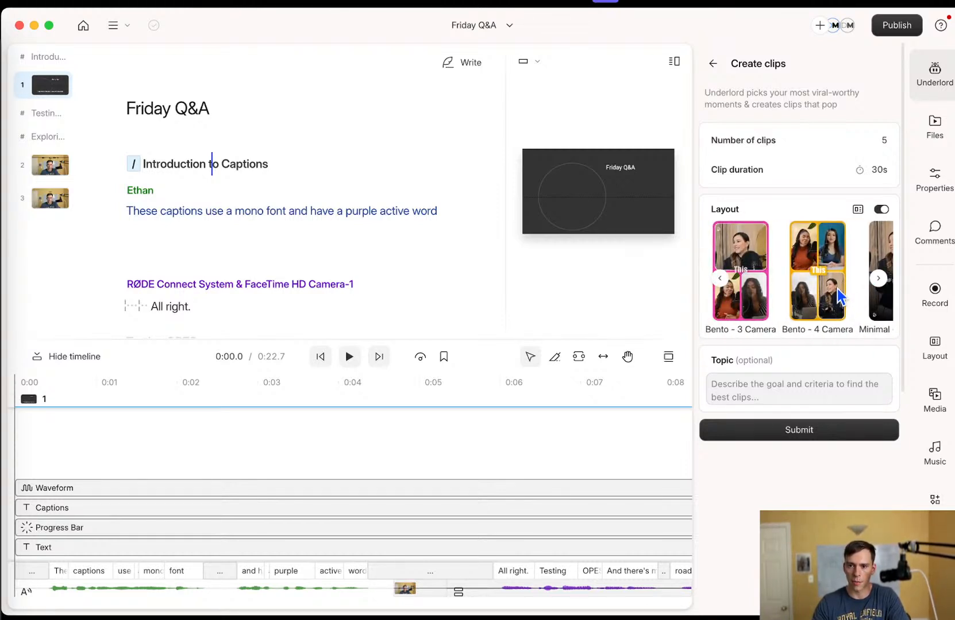
left_click(724, 281)
left_click(722, 280)
left_click(722, 280)
left_click(721, 281)
left_click(721, 281)
left_click(722, 281)
left_click(722, 281)
left_click(721, 281)
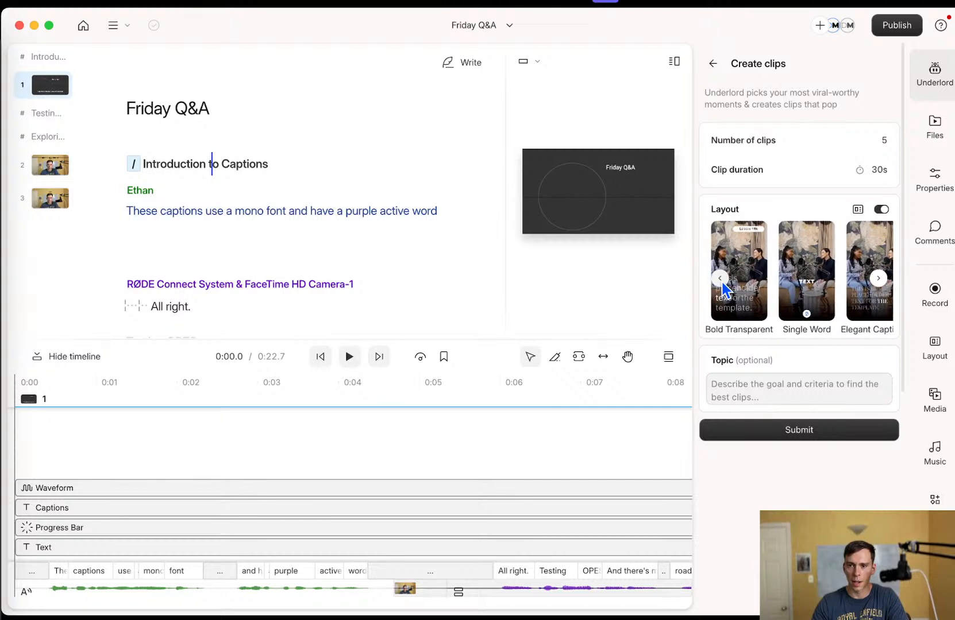
- Try the Elegant Captions layout for the clips, check the optional topic field, and leave Create clips without submitting
left_click(879, 281)
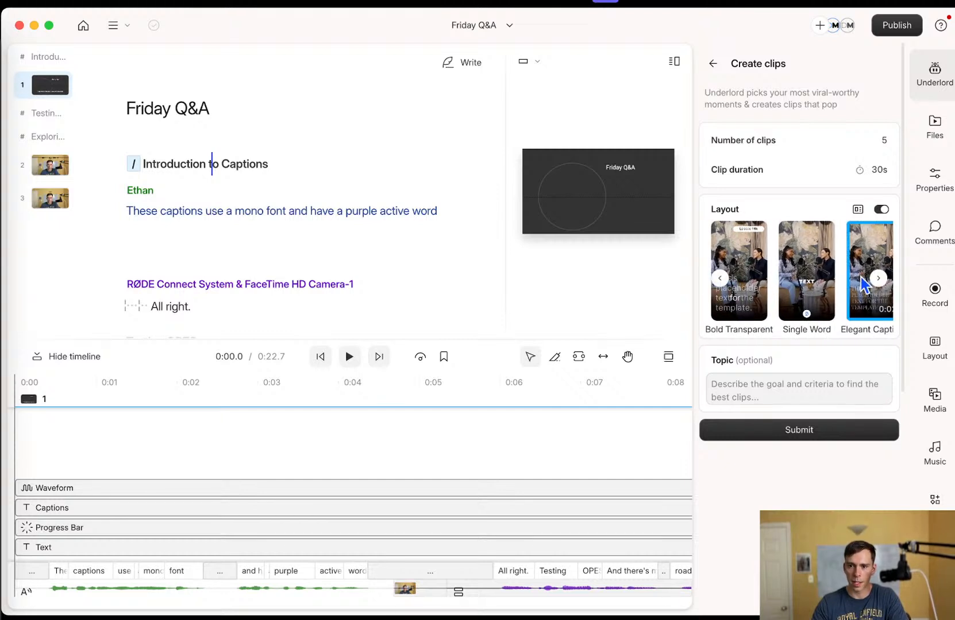
left_click(879, 282)
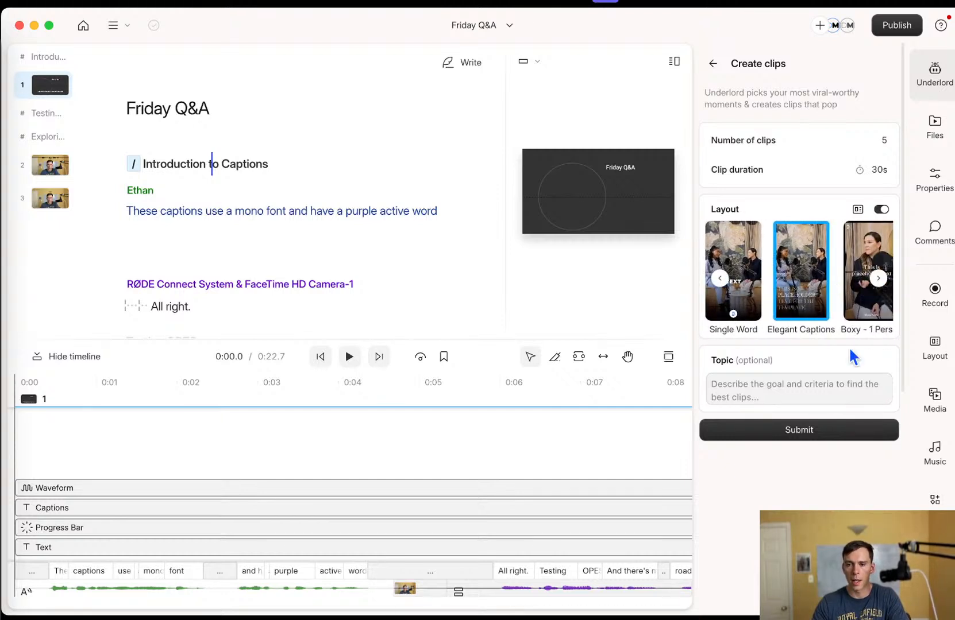
left_click(797, 380)
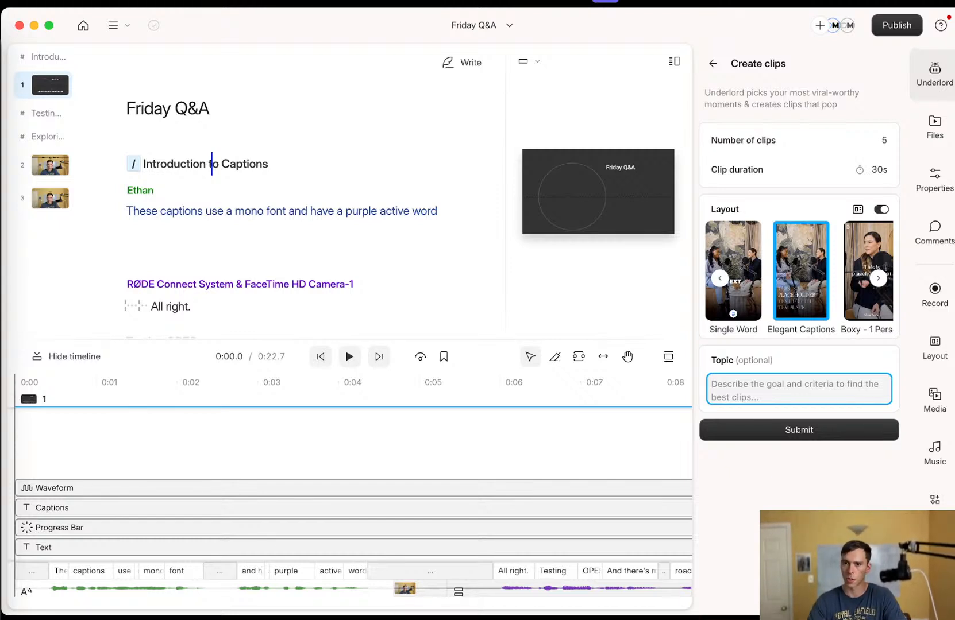
left_click(712, 64)
- Open Underlord's Create highlight reel tool and browse its templates as far as Boxy - 2 Camera
scroll(800, 499, "down", 4)
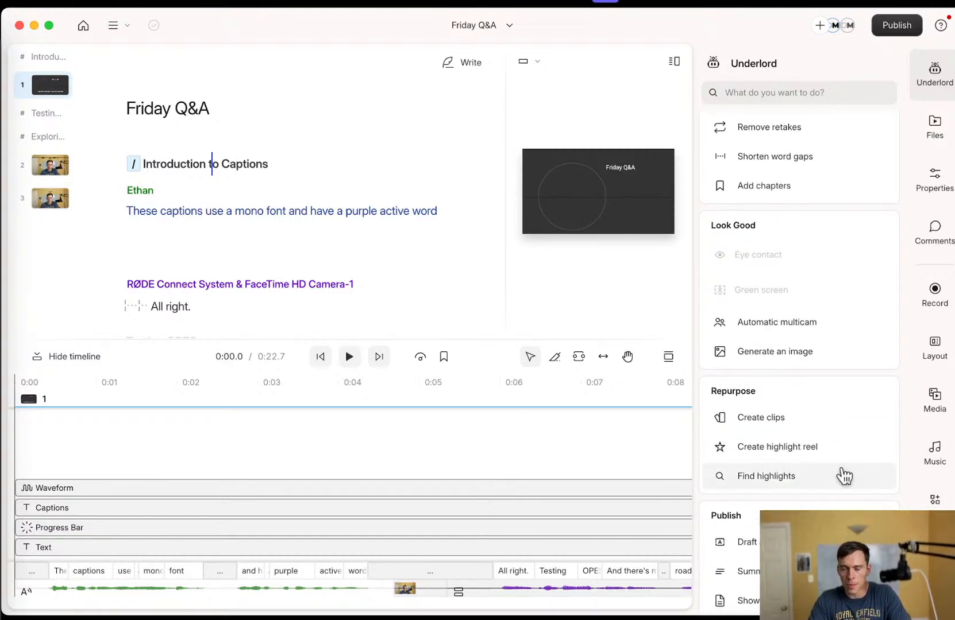
scroll(830, 477, "down", 4)
scroll(821, 423, "down", 1)
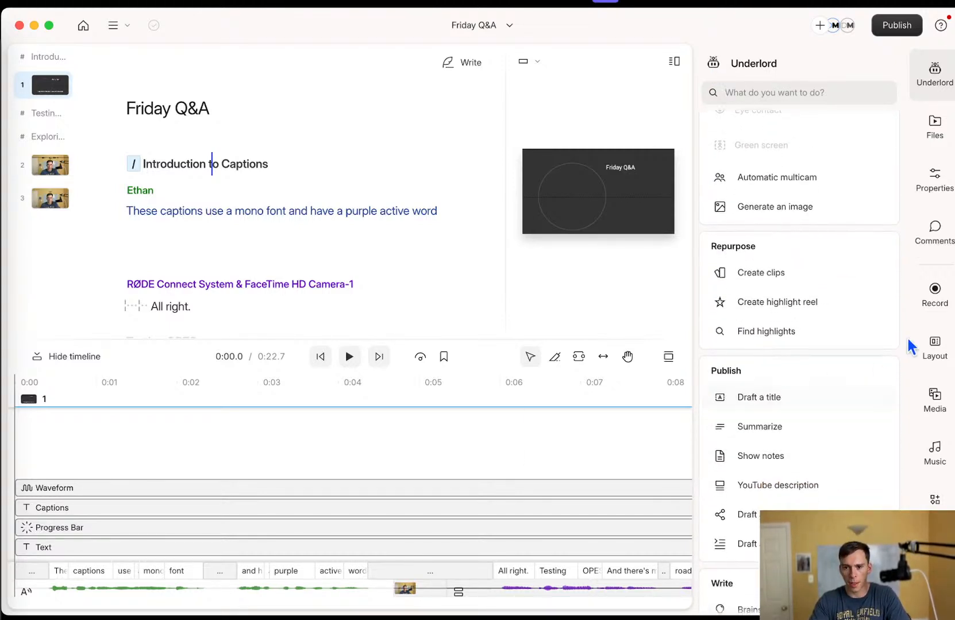
left_click(780, 304)
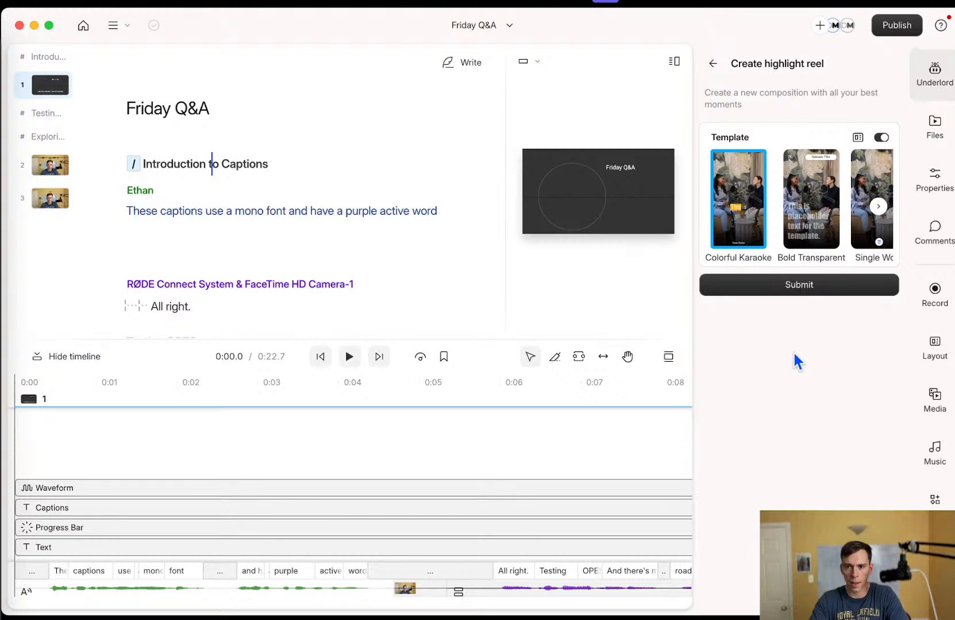
left_click(877, 206)
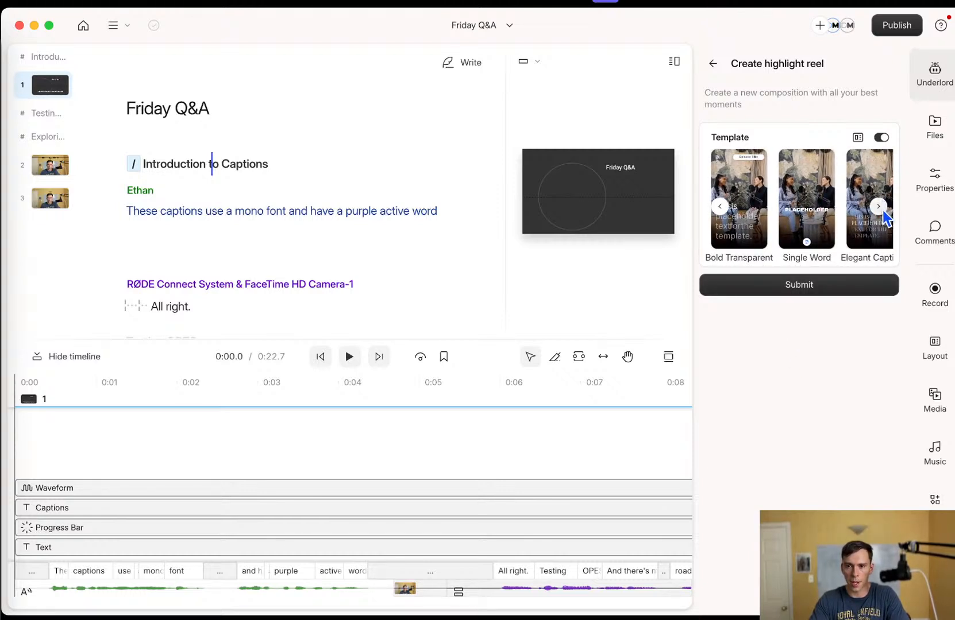
left_click(878, 206)
left_click(878, 206)
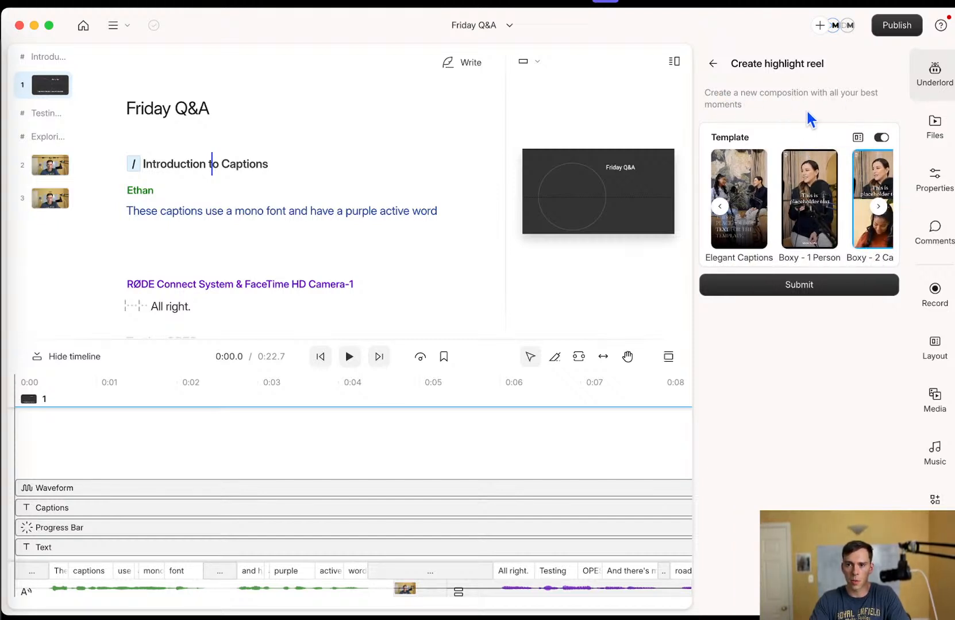
- Toggle the highlight reel's template off and on, and check the template gallery and private templates before leaving the tool
left_click(881, 138)
left_click(881, 138)
left_click(858, 137)
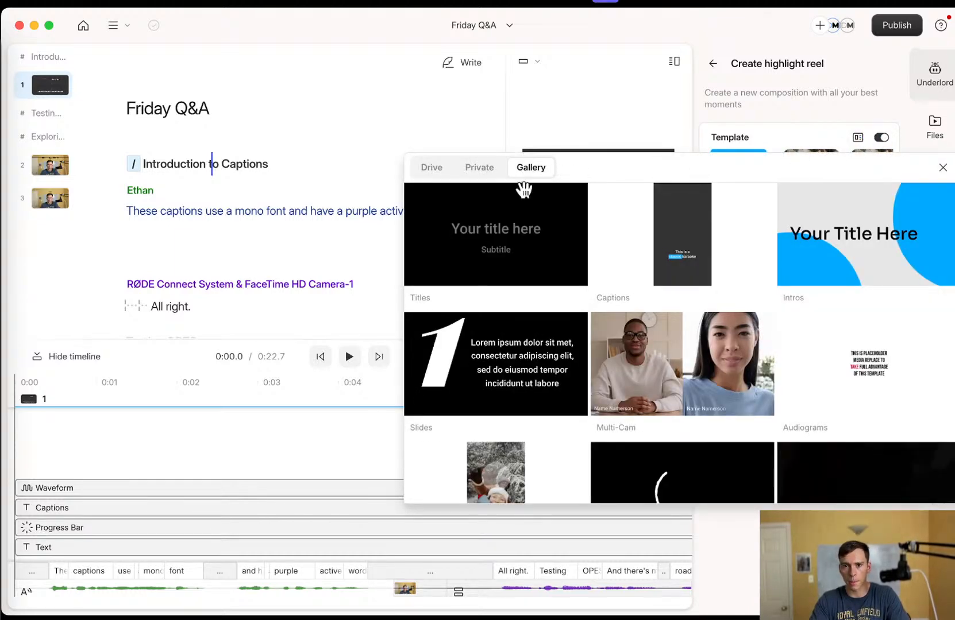
left_click(493, 170)
left_click(794, 143)
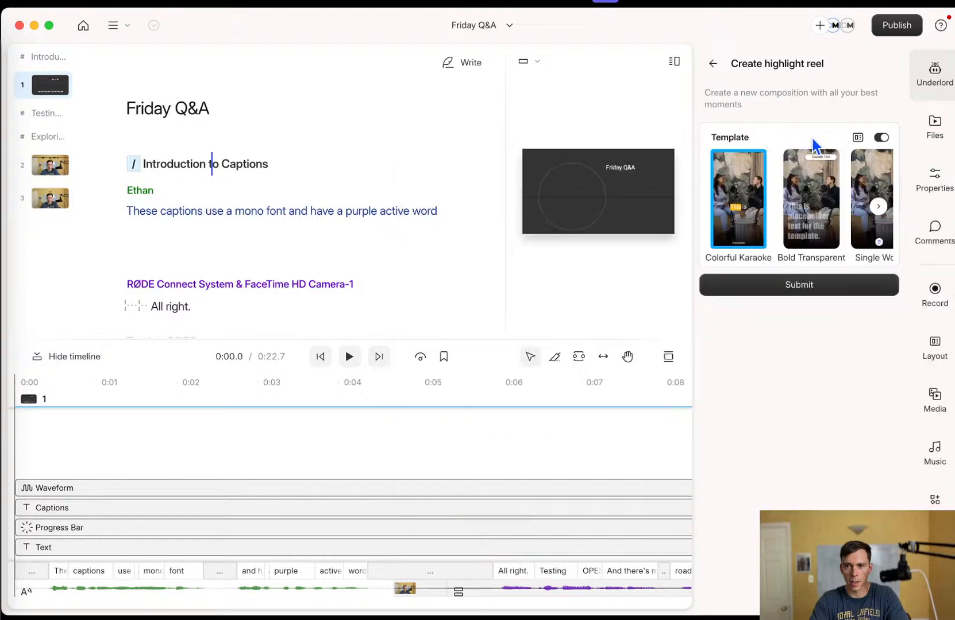
left_click(712, 63)
- Look at Underlord's Find highlights tool and return to the tool list without running it
scroll(804, 465, "down", 8)
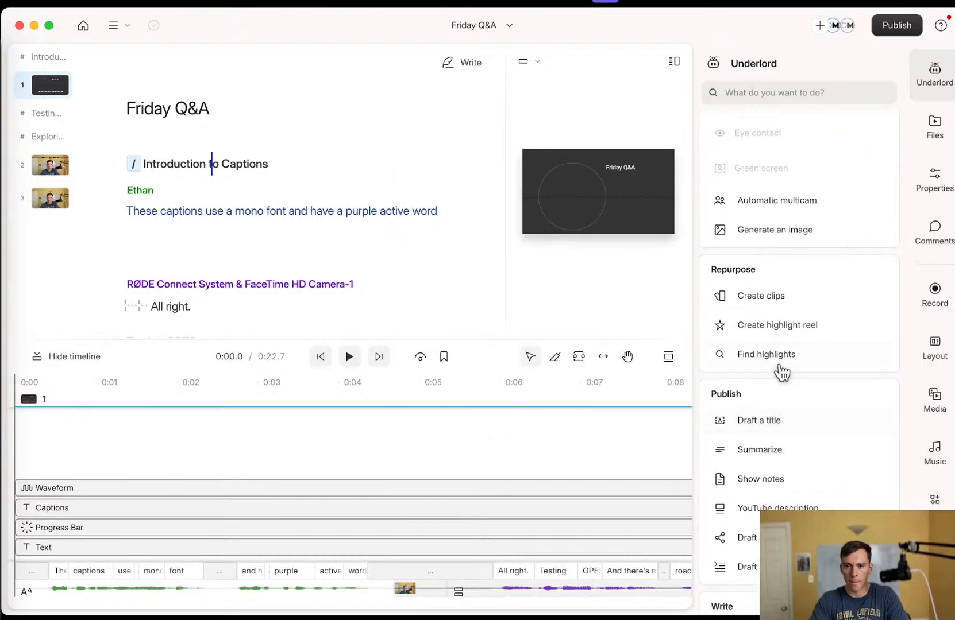
left_click(775, 357)
left_click(712, 63)
- Check the Examples and Custom instructions options of the Draft a title tool, and leave without submitting
scroll(829, 409, "down", 6)
scroll(829, 421, "down", 5)
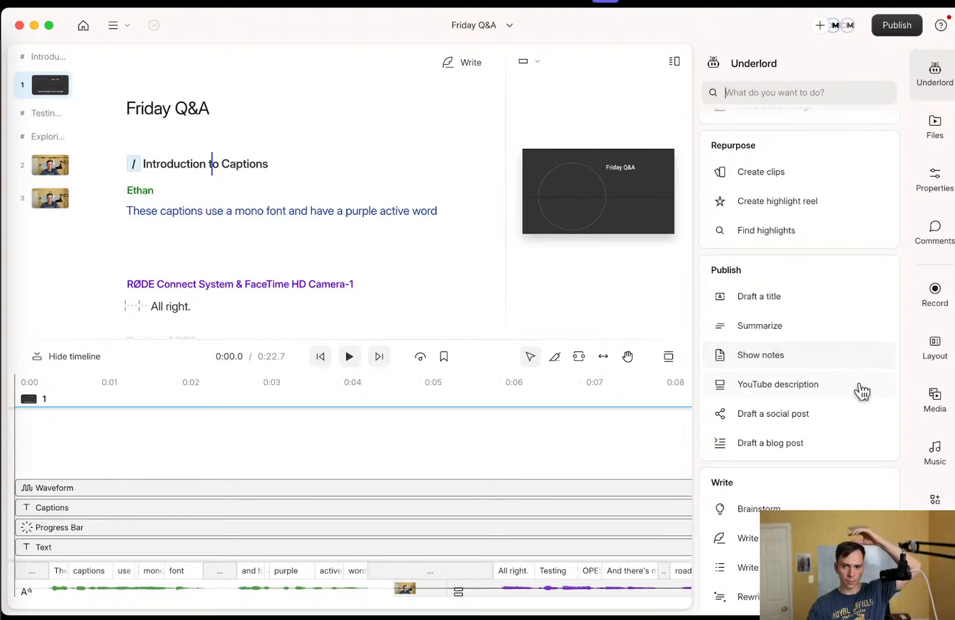
left_click(803, 303)
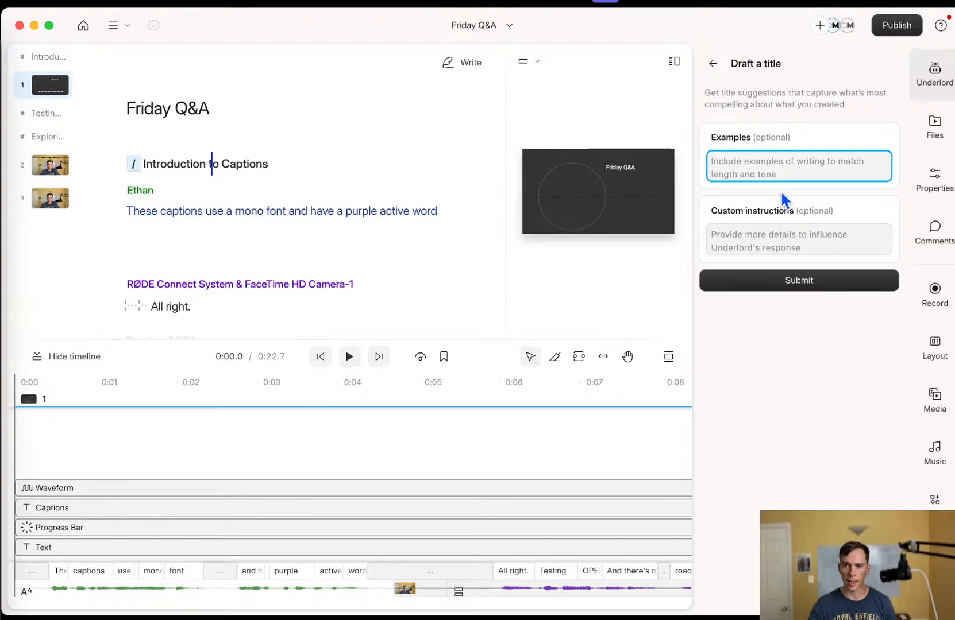
left_click(721, 71)
- Review the range of Underlord tools from Sound Good and Look Good through Repurpose, Publish and Write
scroll(841, 338, "down", 10)
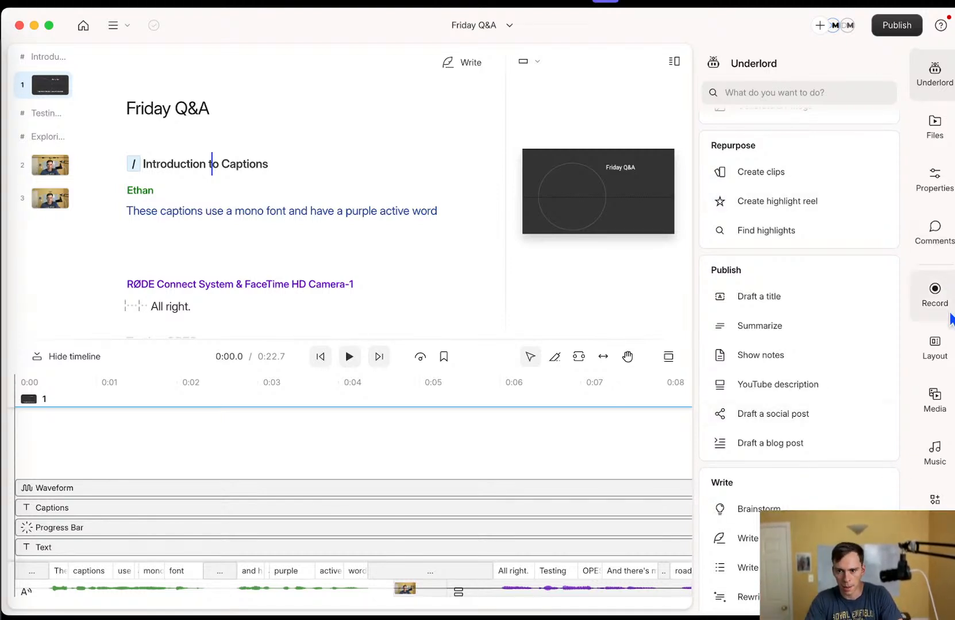
scroll(808, 368, "up", 6)
scroll(806, 370, "down", 6)
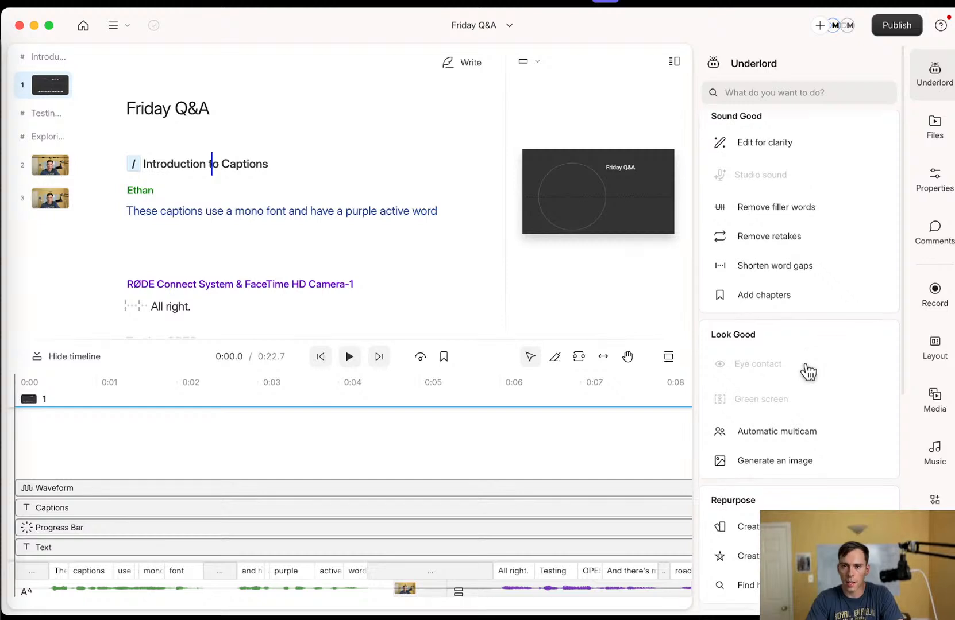
scroll(805, 370, "up", 6)
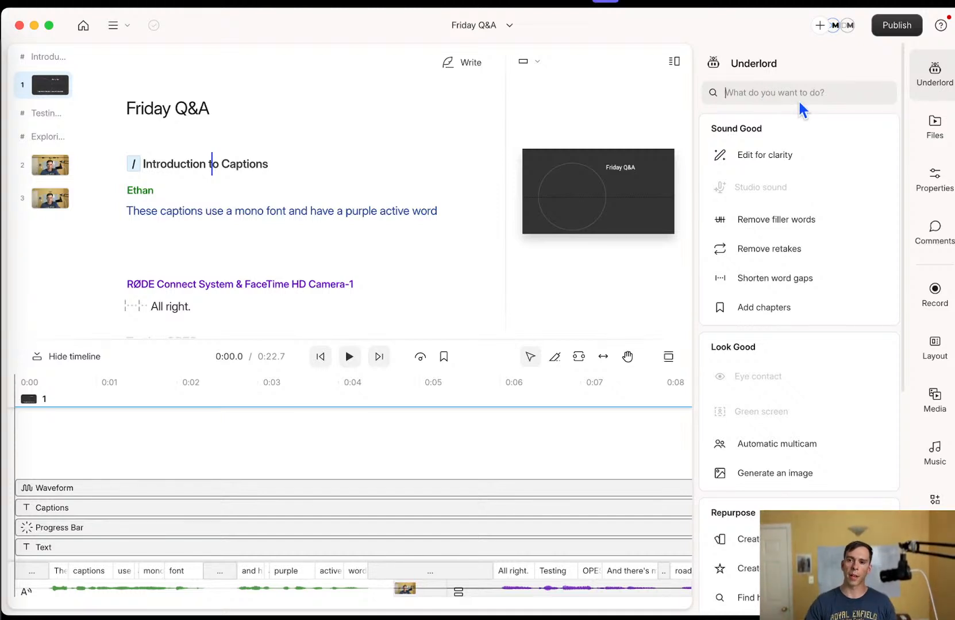
scroll(798, 207, "down", 5)
scroll(792, 229, "up", 5)
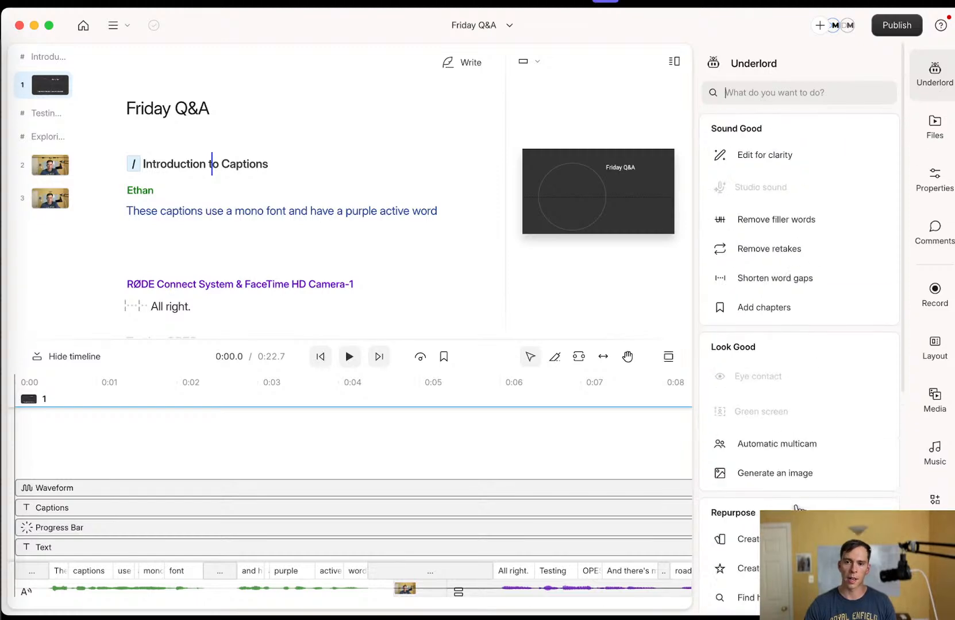
scroll(801, 373, "down", 5)
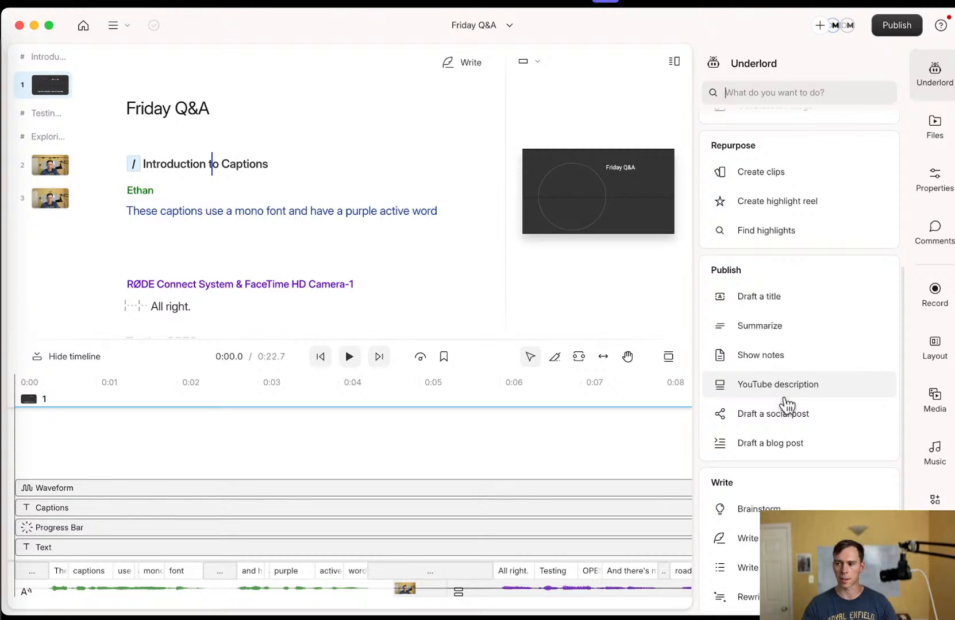
scroll(804, 374, "up", 5)
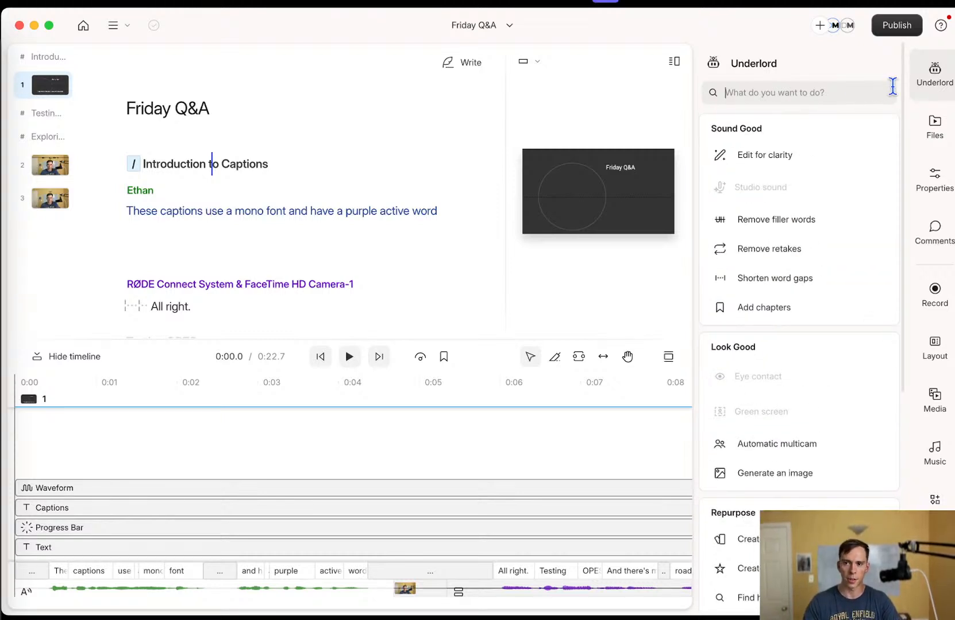
- Close the Underlord tools and look through the Friday Q&A script
left_click(929, 86)
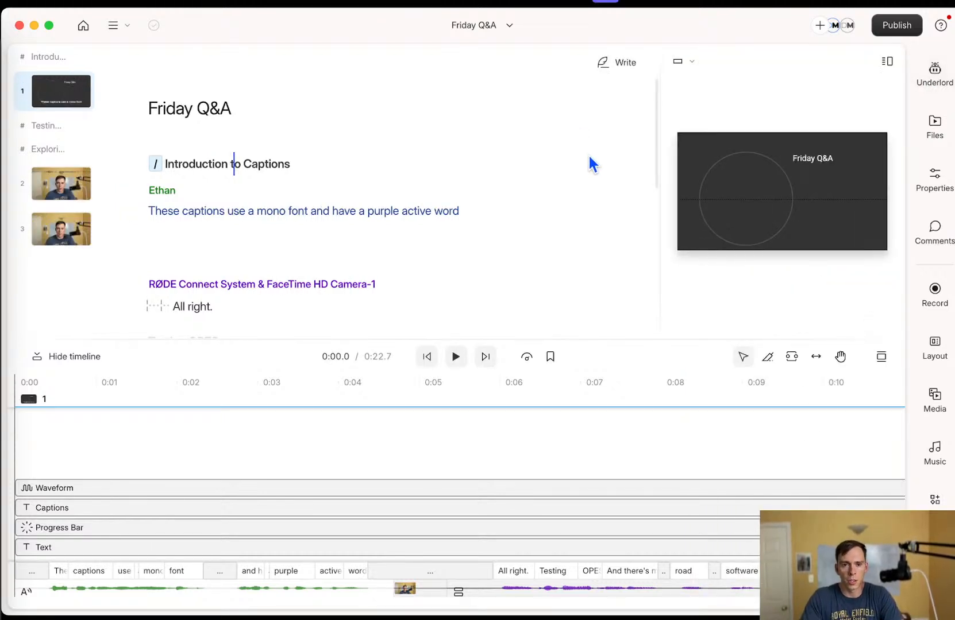
scroll(592, 228, "down", 1)
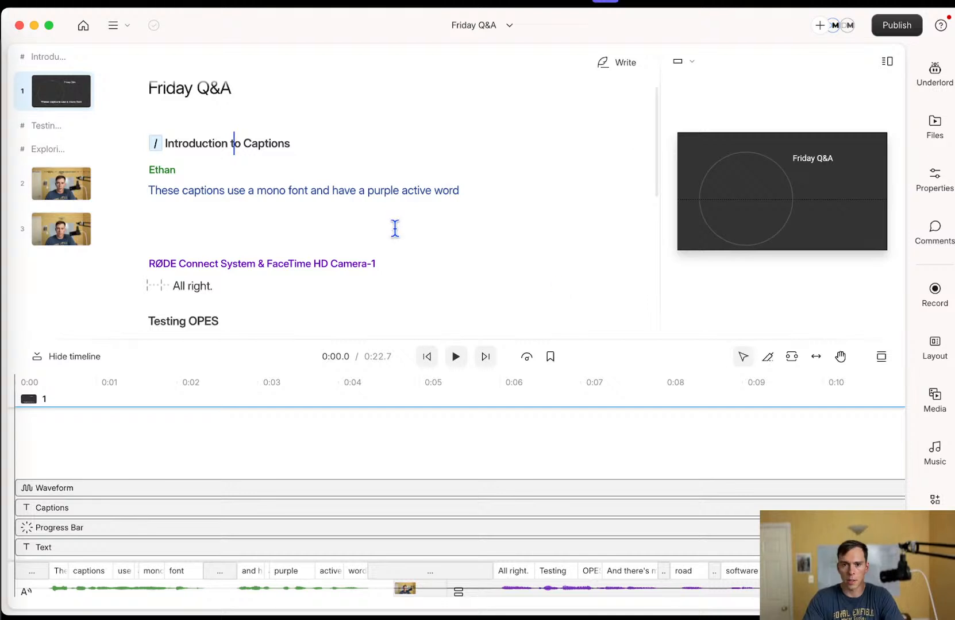
scroll(638, 227, "down", 5)
scroll(603, 235, "up", 2)
scroll(586, 230, "up", 5)
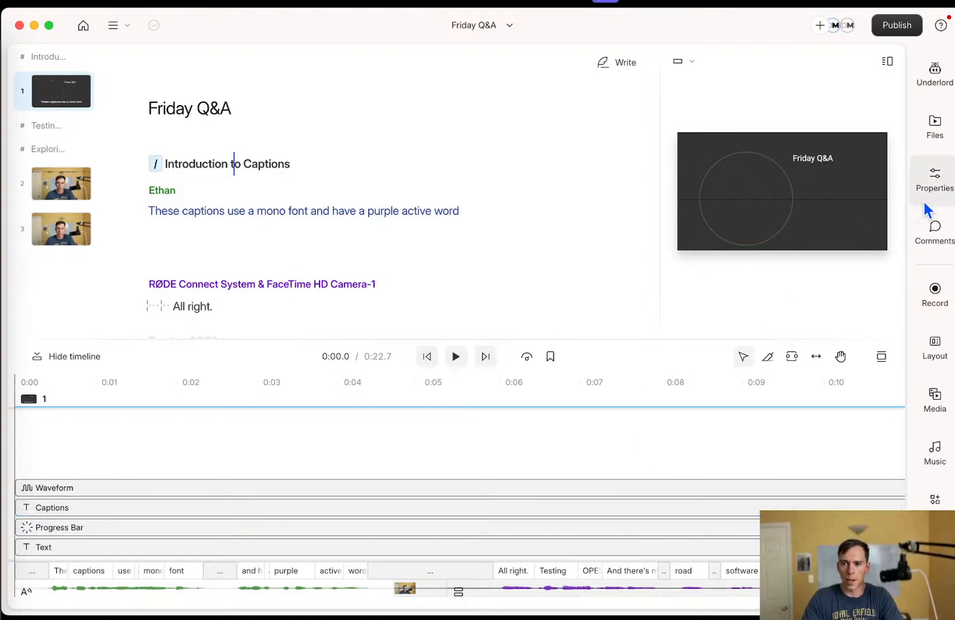
- Show the comments of the Friday Q&A project
left_click(931, 229)
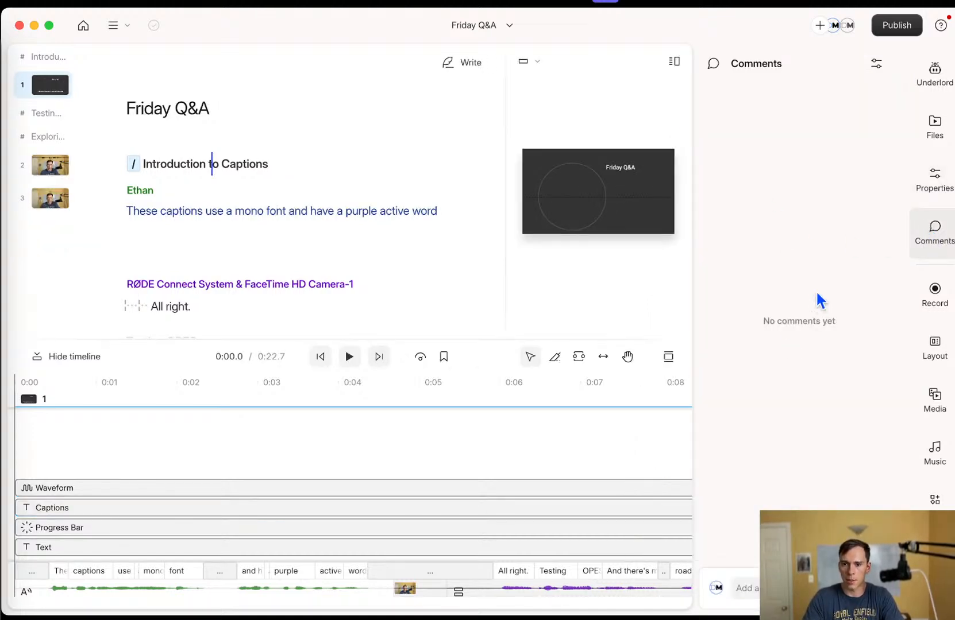
left_click(949, 240)
left_click(941, 233)
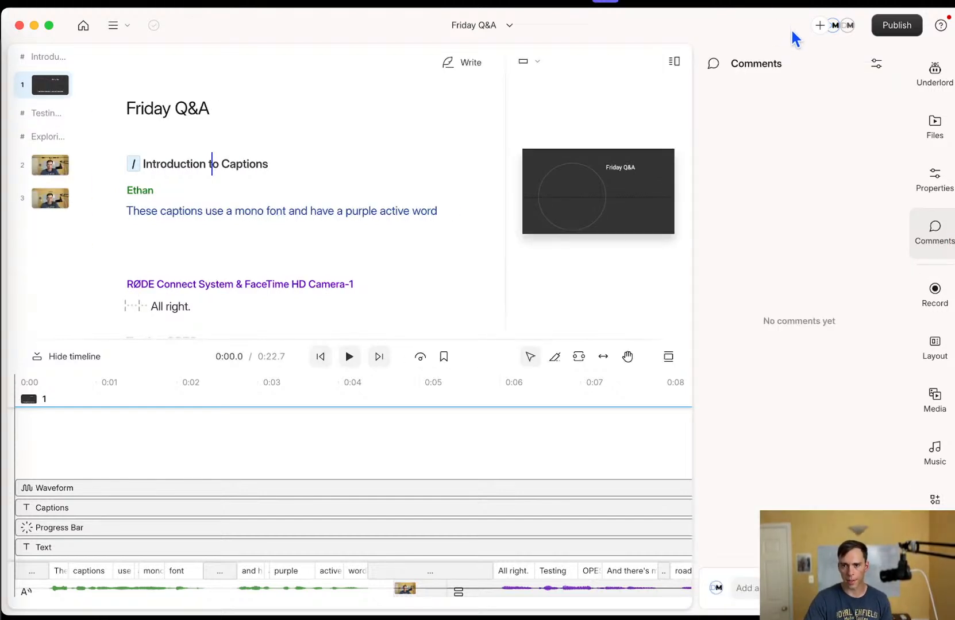
- Select the words "captions use a mono font and have" in the script, and check the comment entry and comment filter options
left_click(757, 588)
left_click_drag(158, 211, 336, 211)
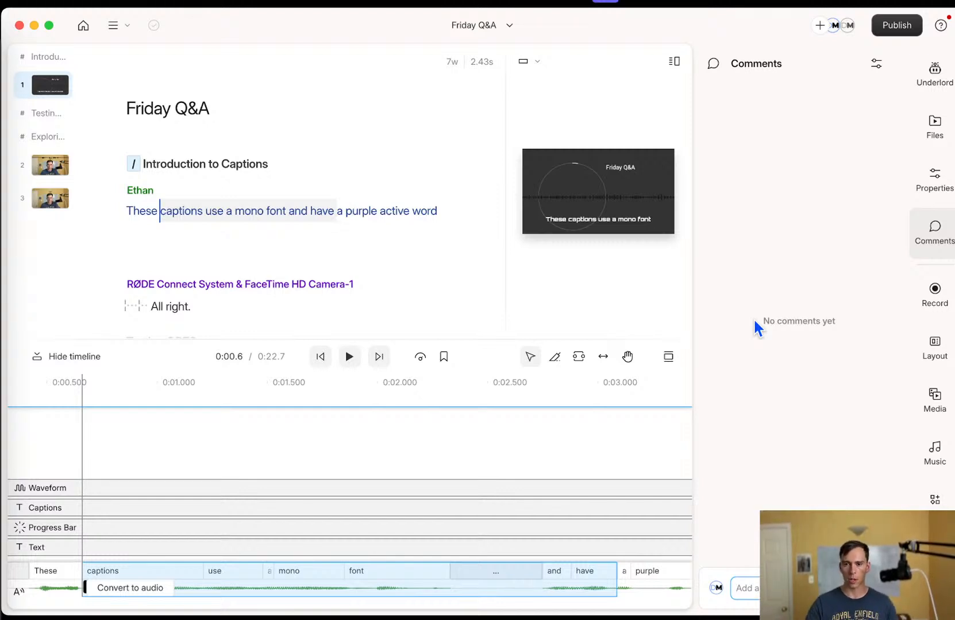
left_click(869, 68)
left_click(869, 68)
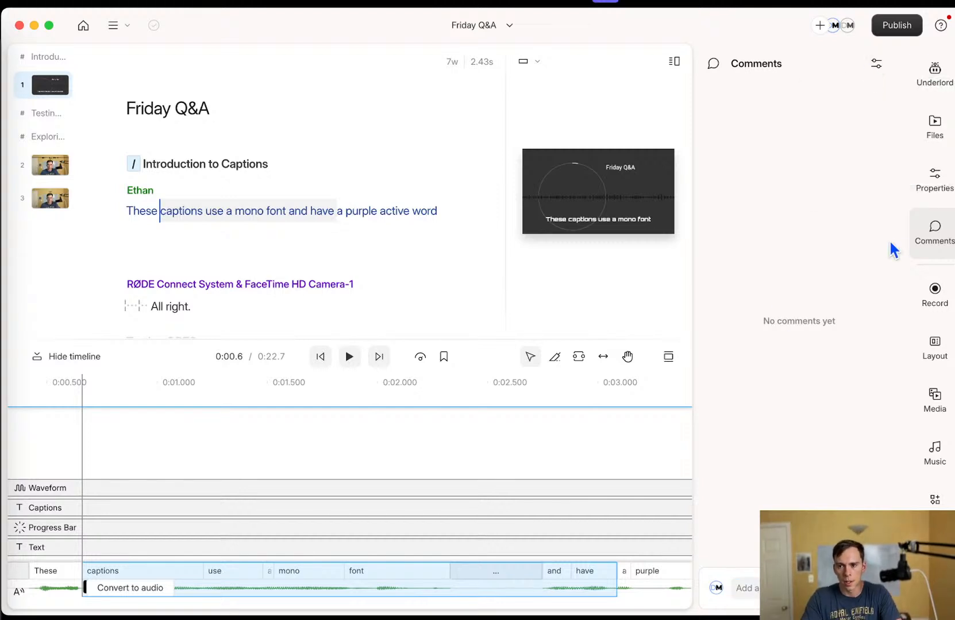
left_click(943, 246)
left_click(944, 246)
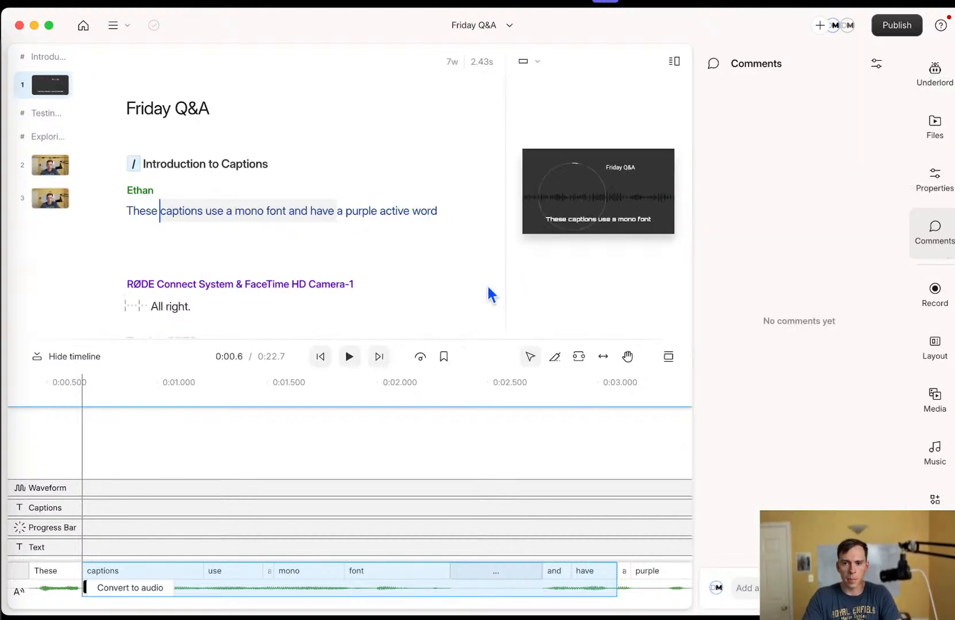
- Enlarge the video preview beside the script and hide the comments
left_click(928, 224)
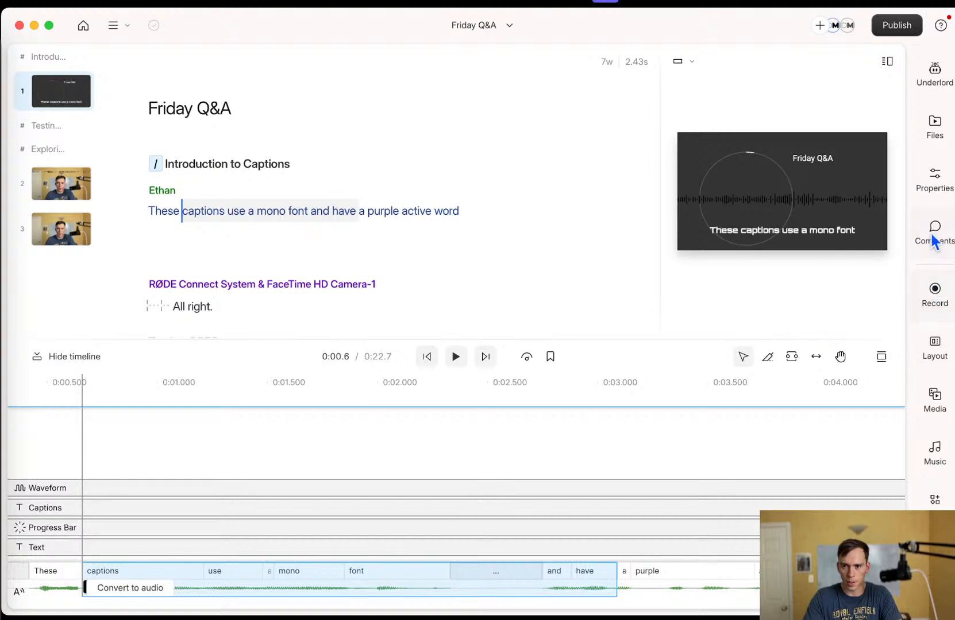
left_click(929, 242)
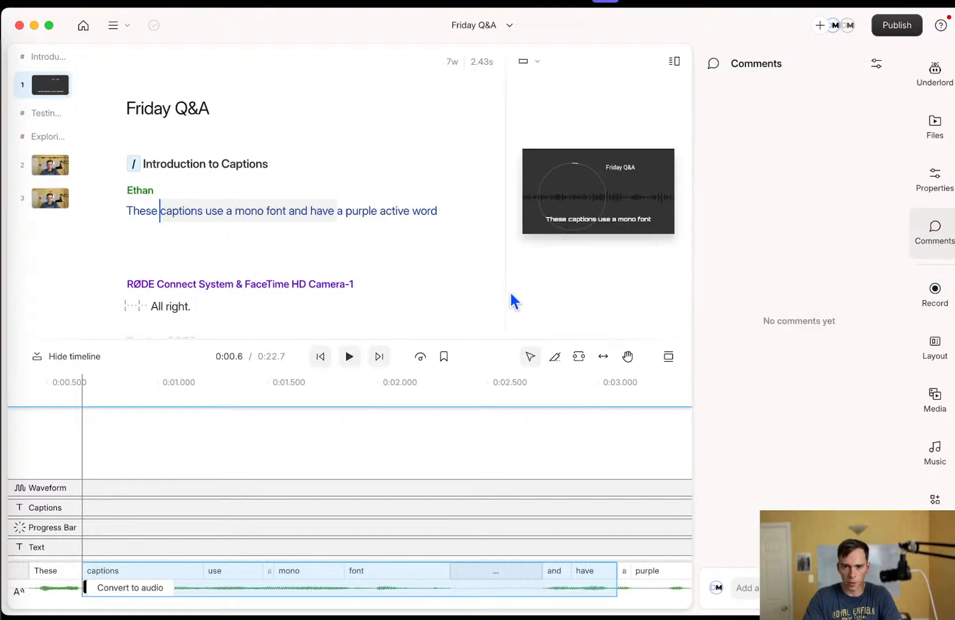
left_click_drag(508, 297, 394, 285)
left_click(936, 232)
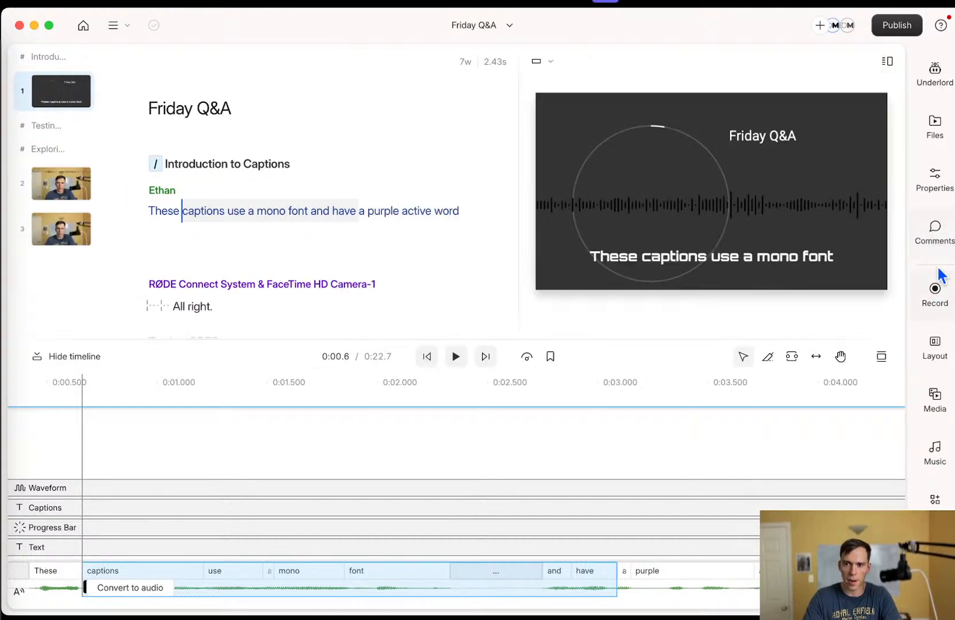
- Show the properties of the selected script words, from duration and audio to opacity and multi-cam
left_click(936, 185)
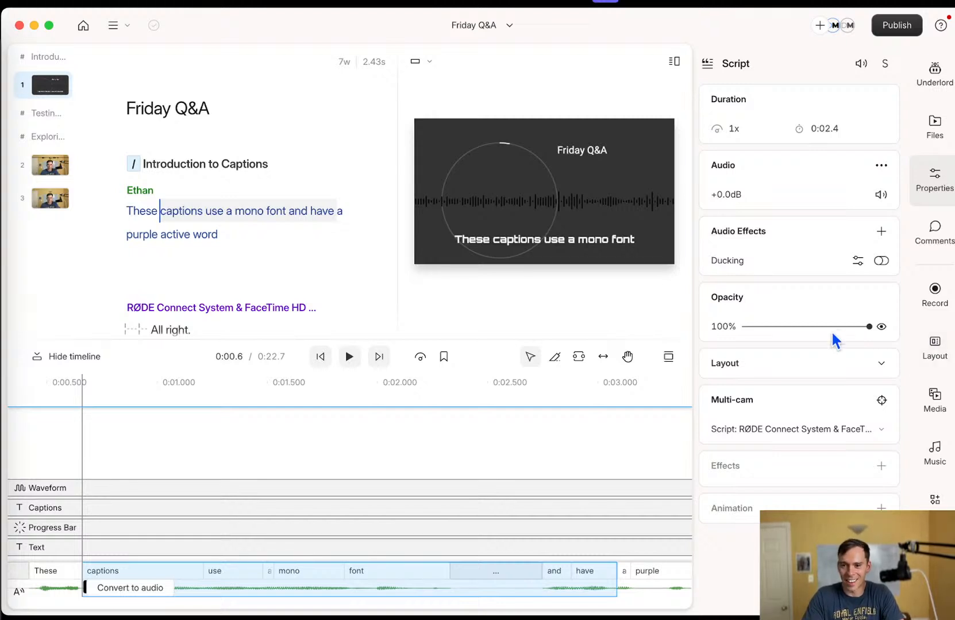
left_click(934, 191)
left_click(934, 190)
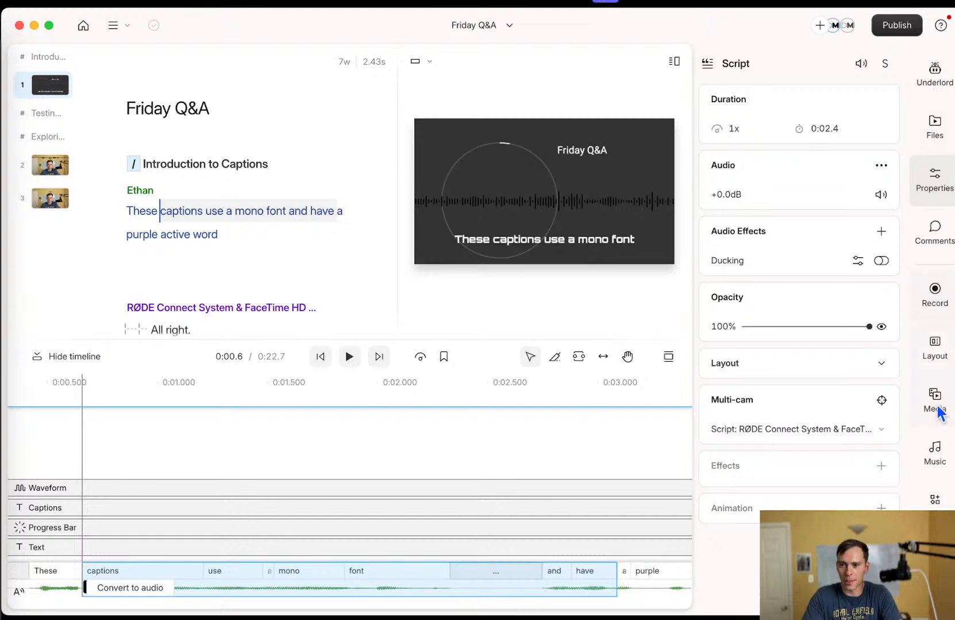
- Look over the scene layouts, the stock media library and the project's compositions and files
left_click(935, 348)
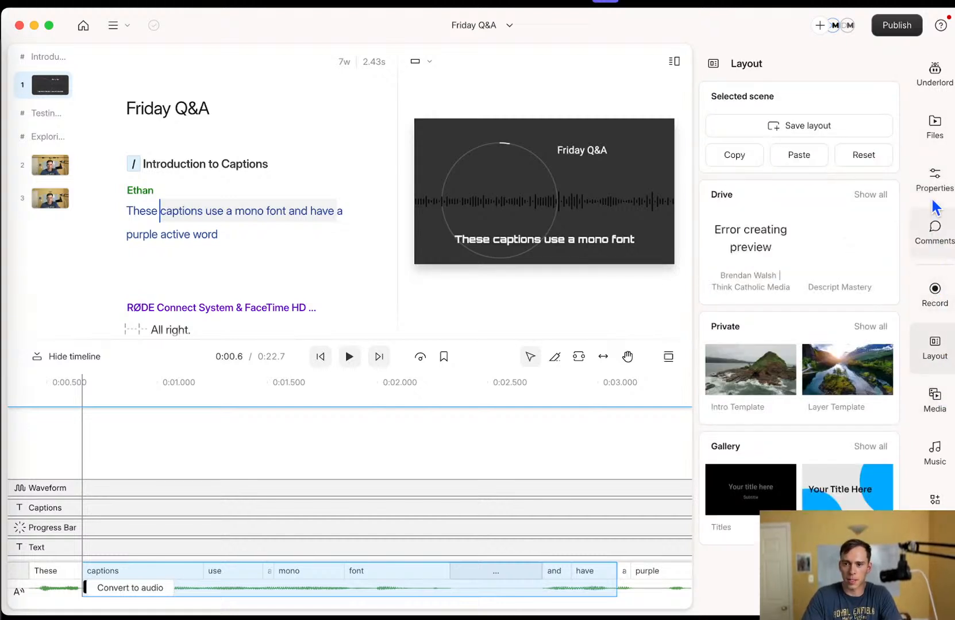
left_click(926, 401)
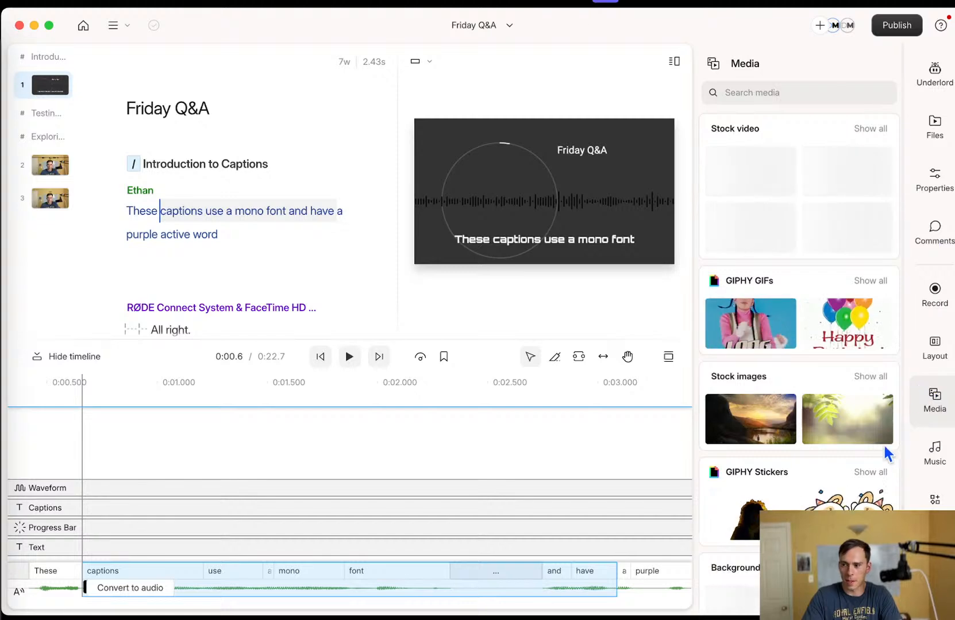
scroll(868, 489, "down", 1)
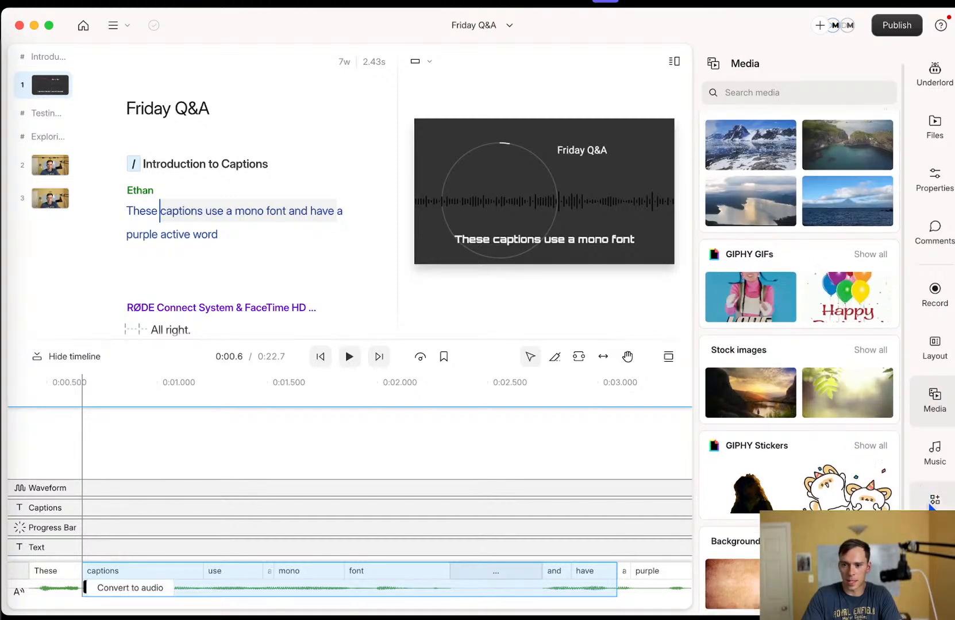
left_click(932, 502)
scroll(864, 459, "up", 1)
left_click(933, 393)
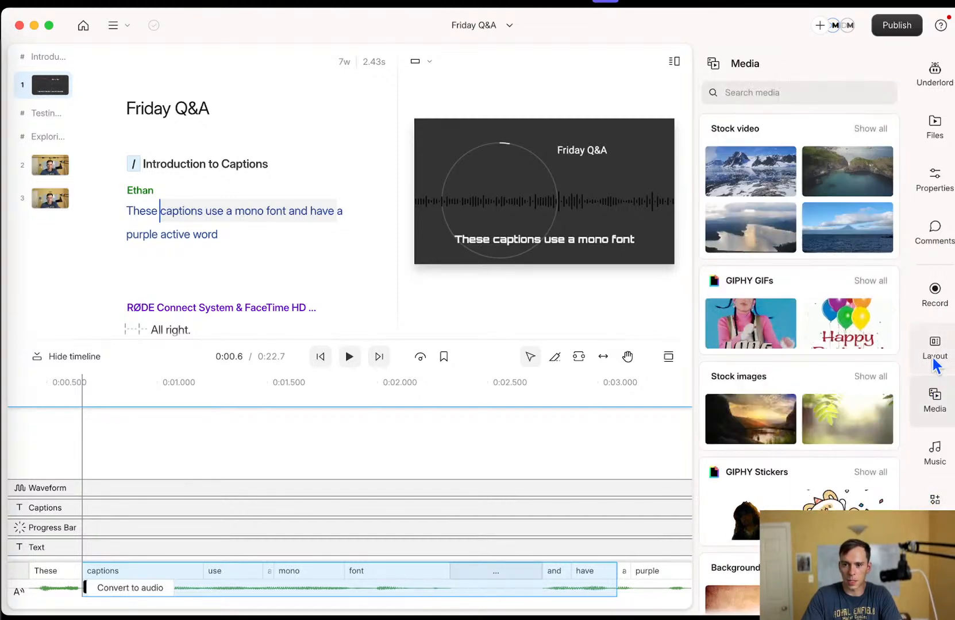
left_click(934, 361)
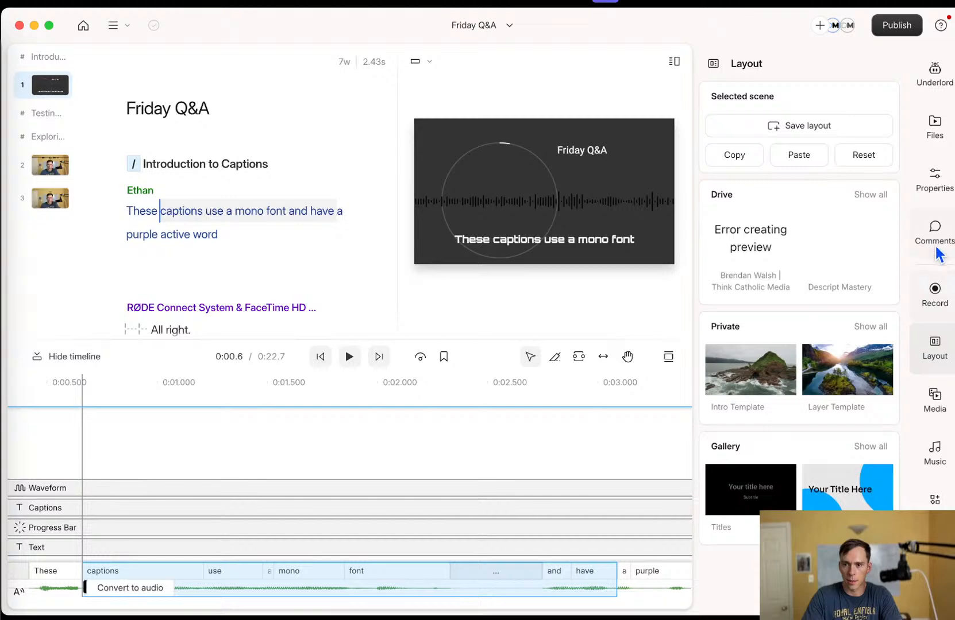
left_click(937, 131)
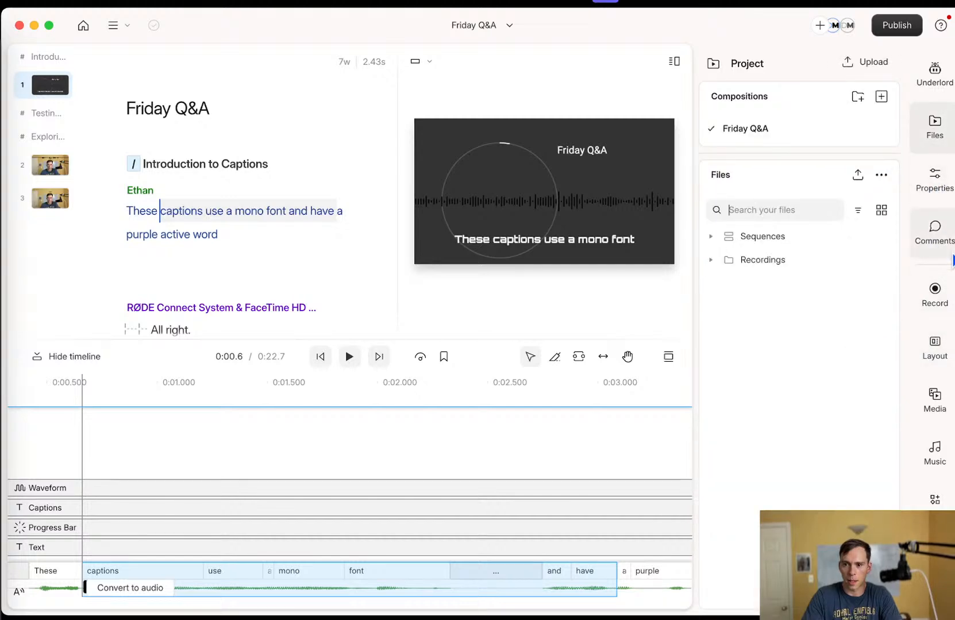
- Open Underlord's Generate an image tool to view its description prompt, and leave without submitting
left_click(937, 81)
scroll(828, 449, "down", 2)
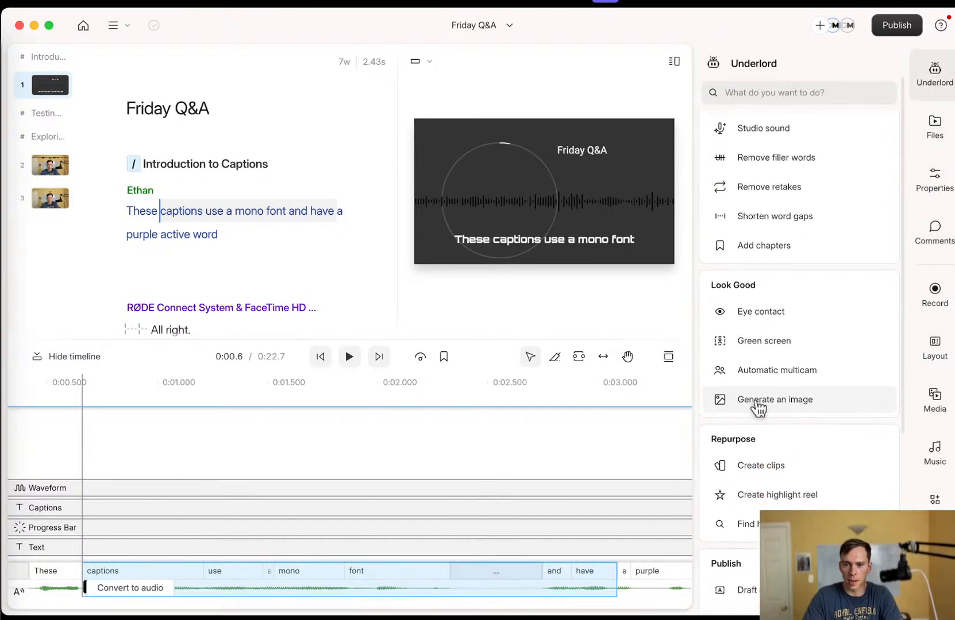
left_click(758, 405)
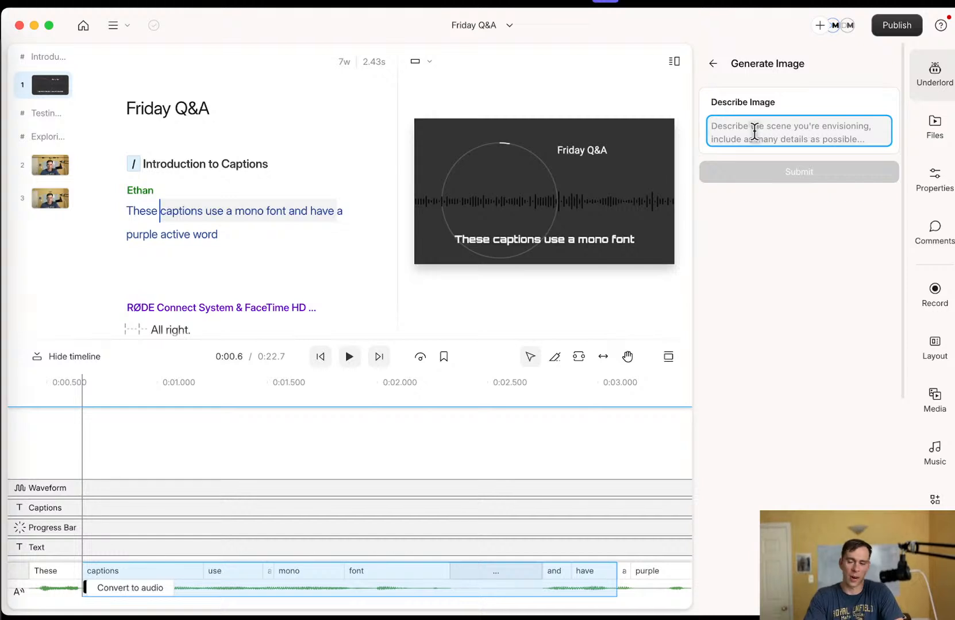
left_click(714, 71)
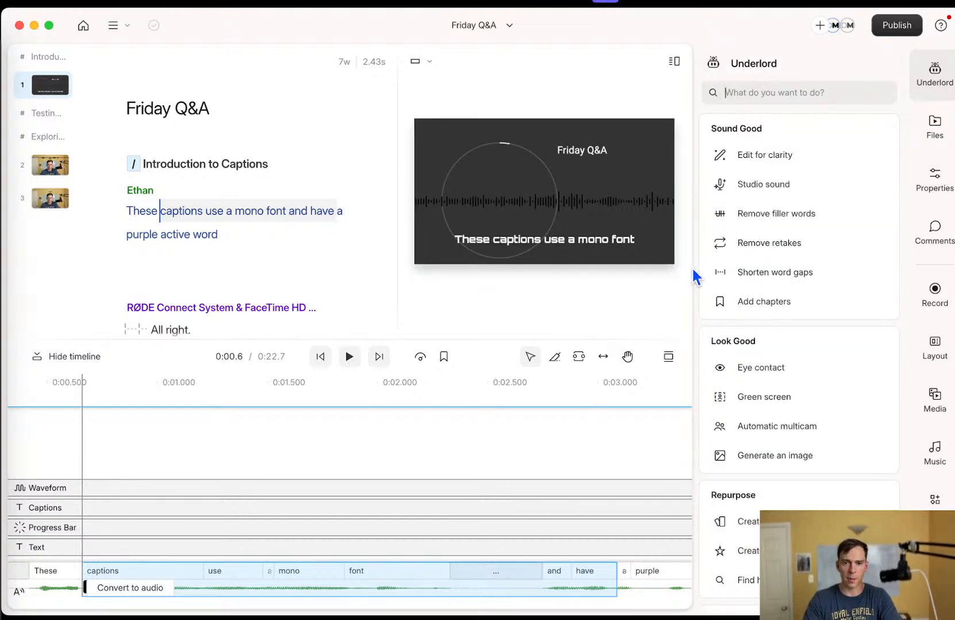
- Look through the script's ignored words "Um" and "Testing", and place the playhead at the end of "Okay." in scene 2
scroll(92, 240, "down", 8)
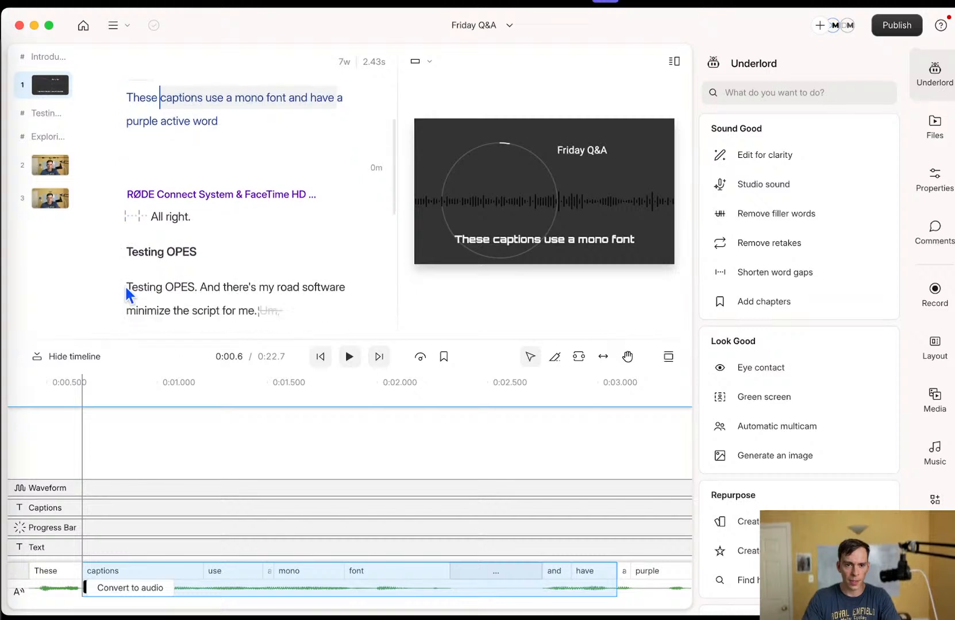
scroll(196, 278, "down", 1)
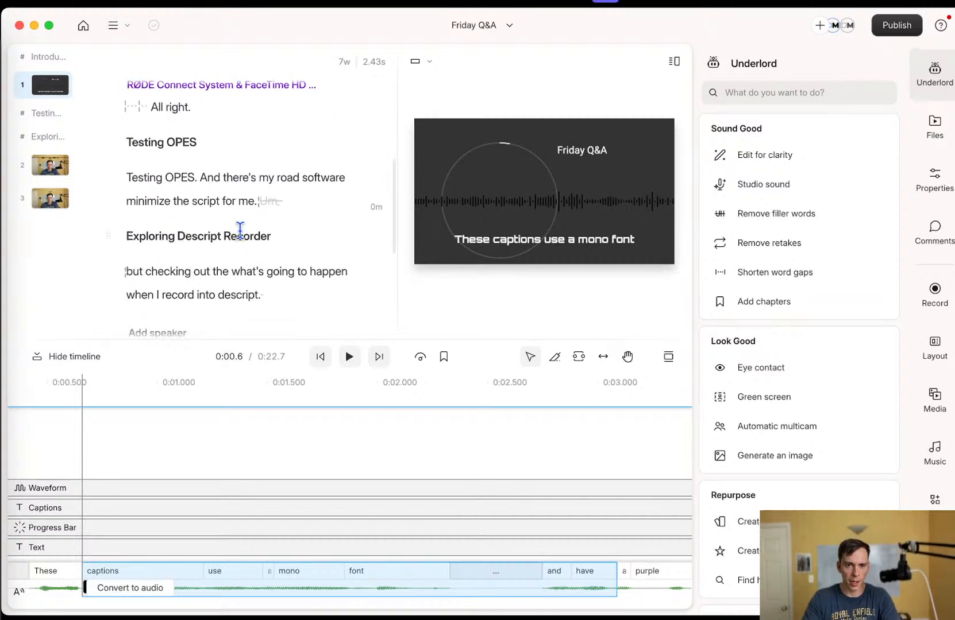
left_click(270, 200)
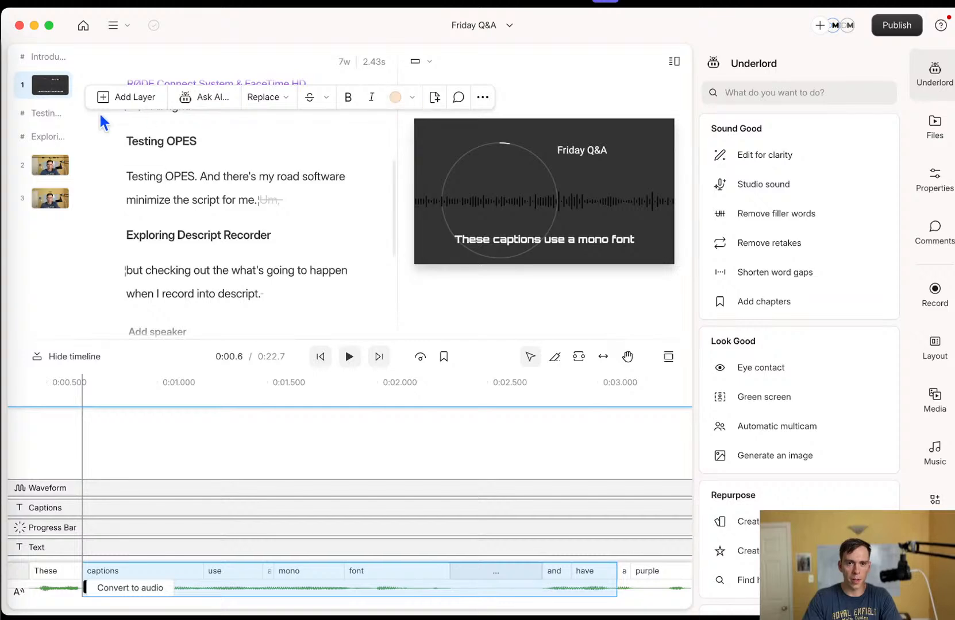
scroll(241, 196, "down", 5)
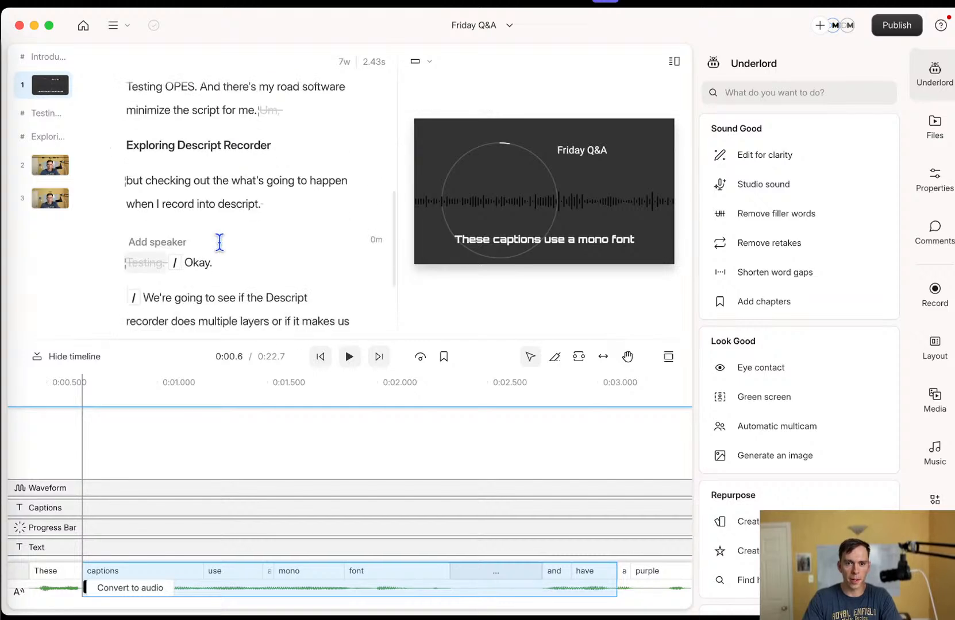
left_click(143, 259)
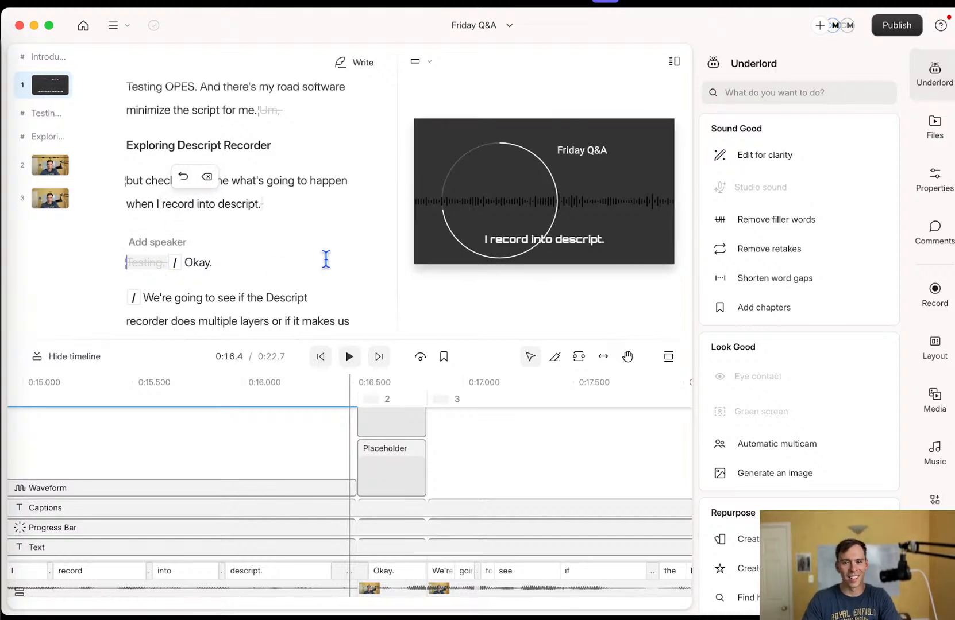
scroll(305, 247, "down", 4)
left_click(276, 158)
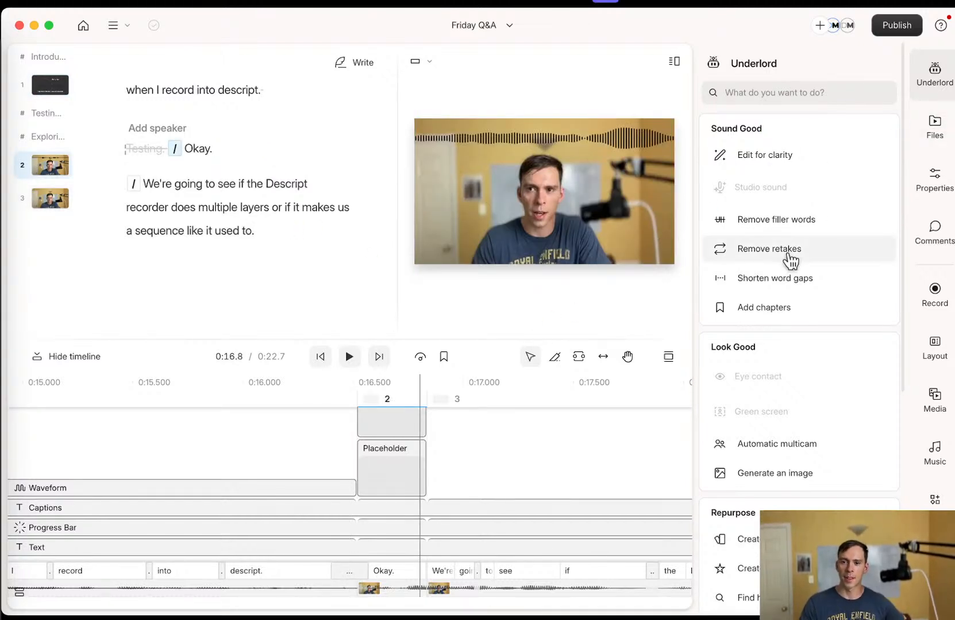
- Review the Underlord tools for scene 2, including the selection requirement of Studio sound
scroll(789, 258, "down", 6)
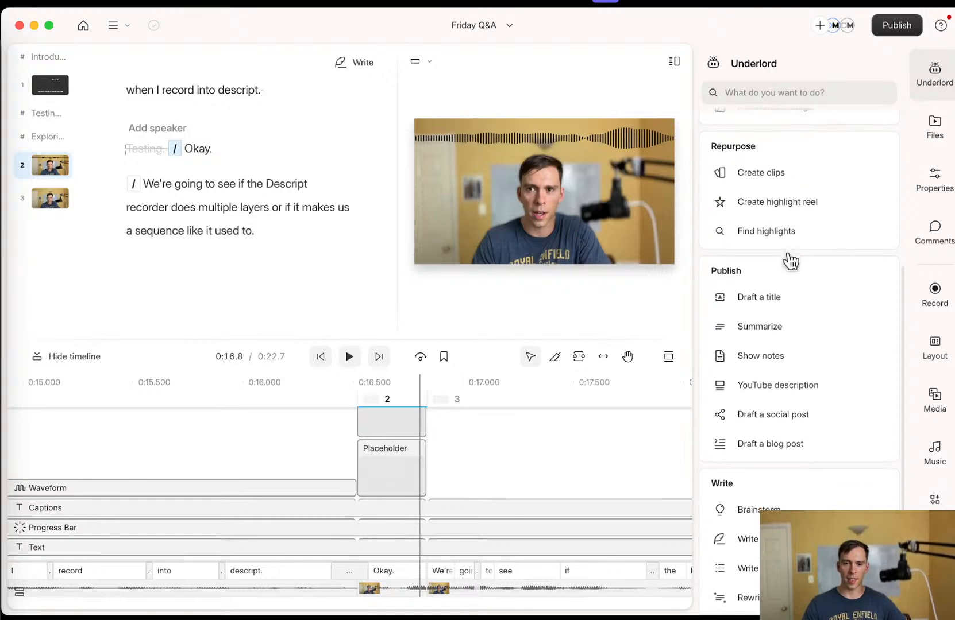
scroll(791, 262, "up", 5)
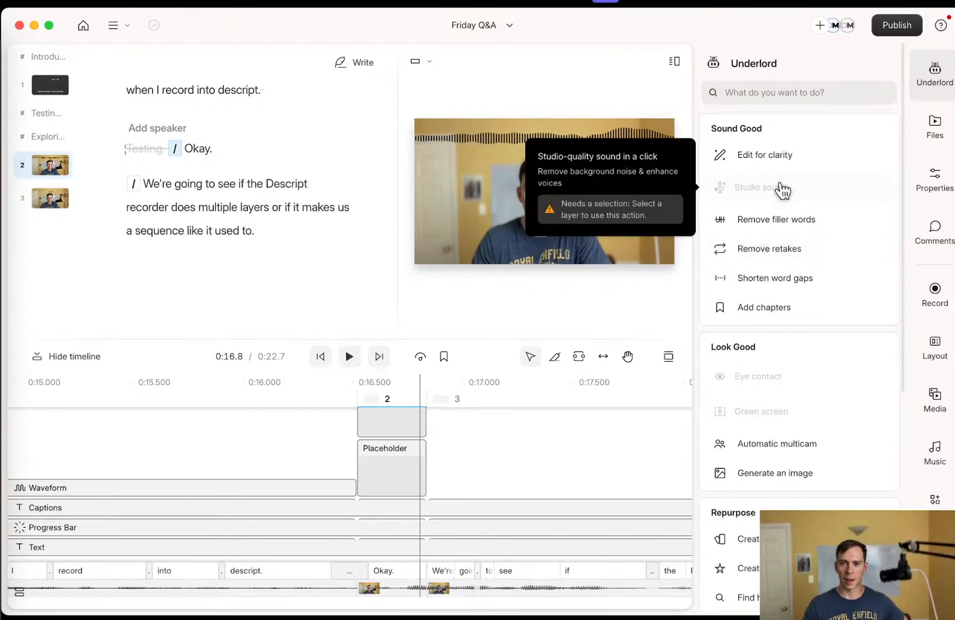
scroll(811, 437, "down", 3)
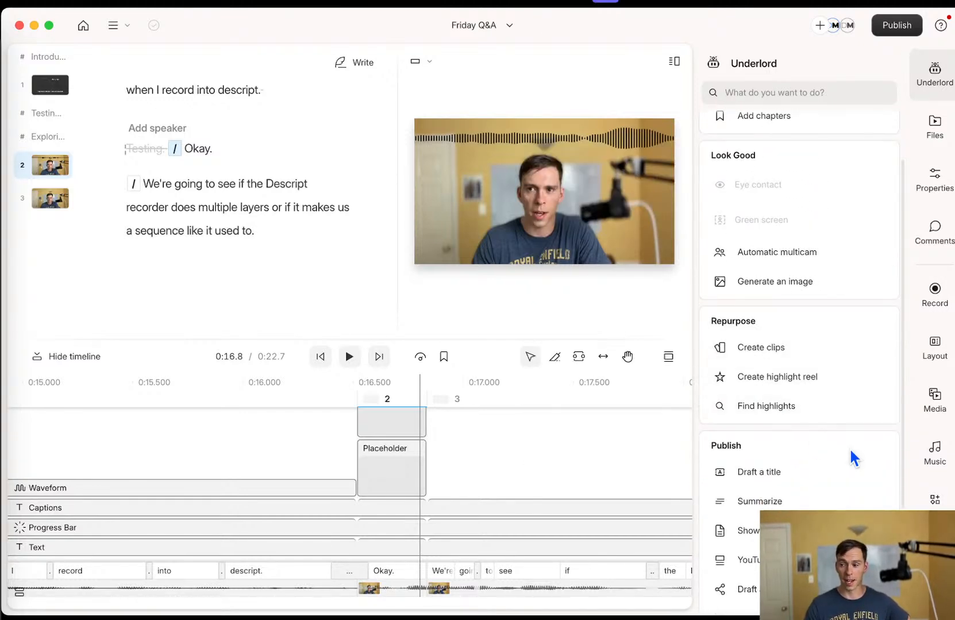
scroll(848, 450, "down", 1)
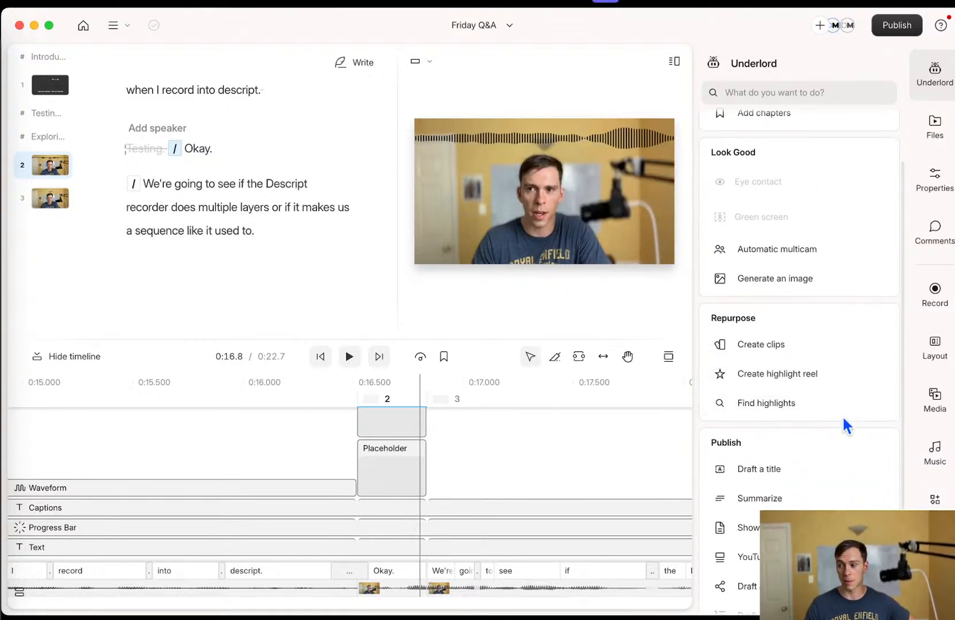
- Check the Create clips settings for number of clips, duration and layout, trying Bold Transparent and Colorful Karaoke and viewing the layout gallery
left_click(798, 346)
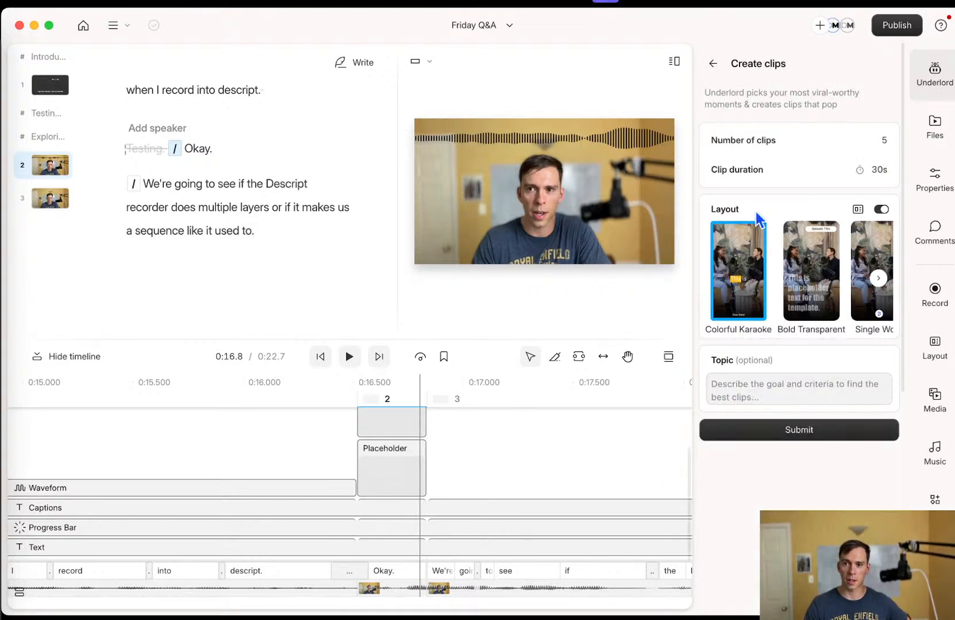
left_click(815, 305)
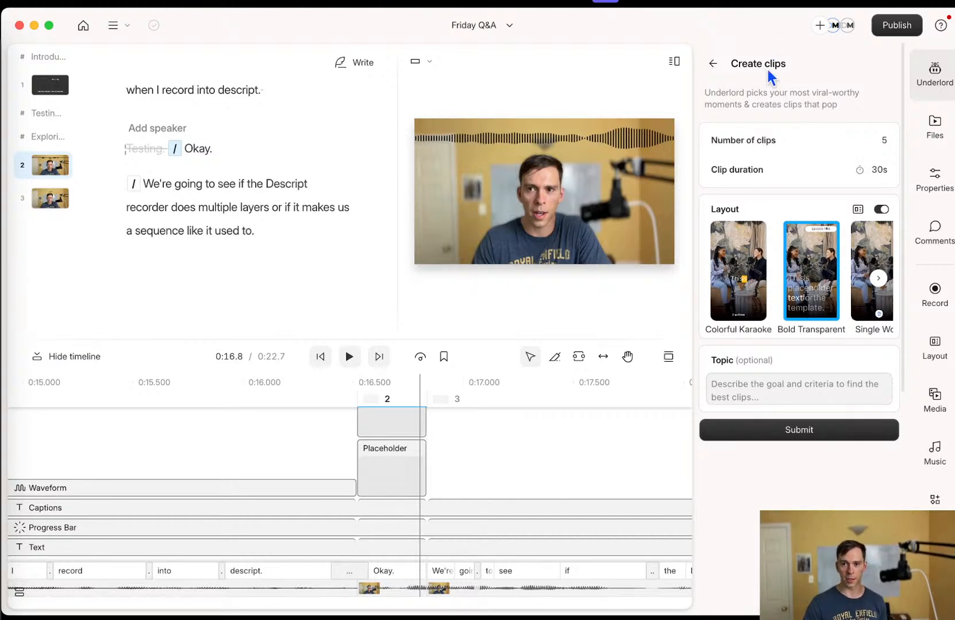
left_click(877, 147)
left_click(877, 174)
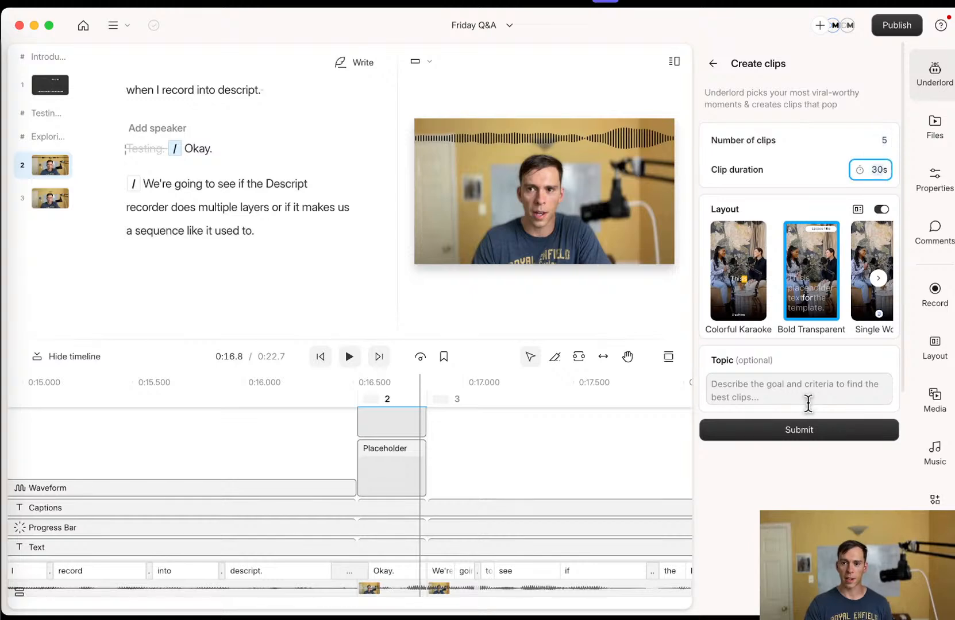
left_click(751, 267)
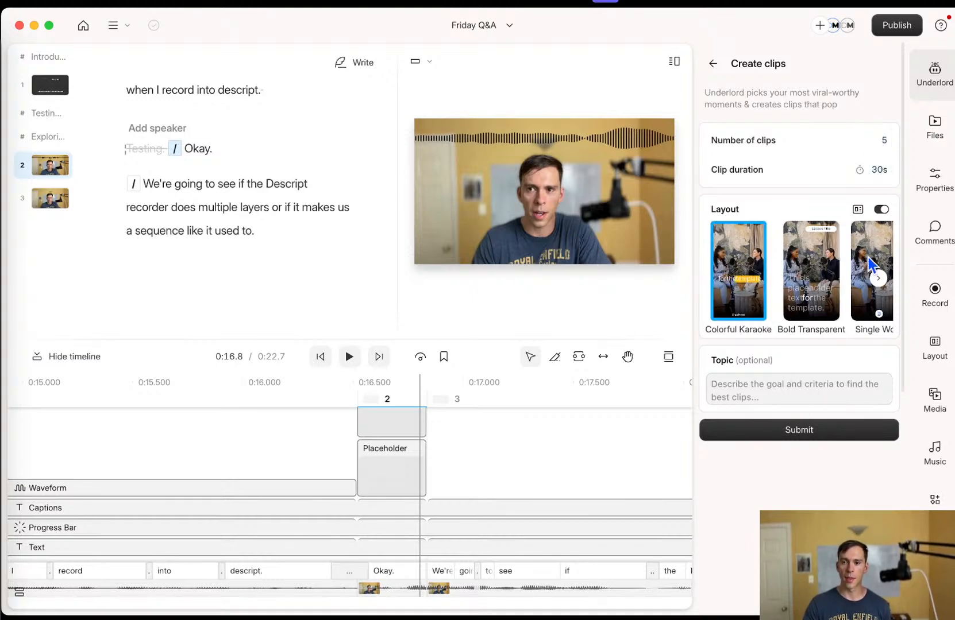
left_click(850, 208)
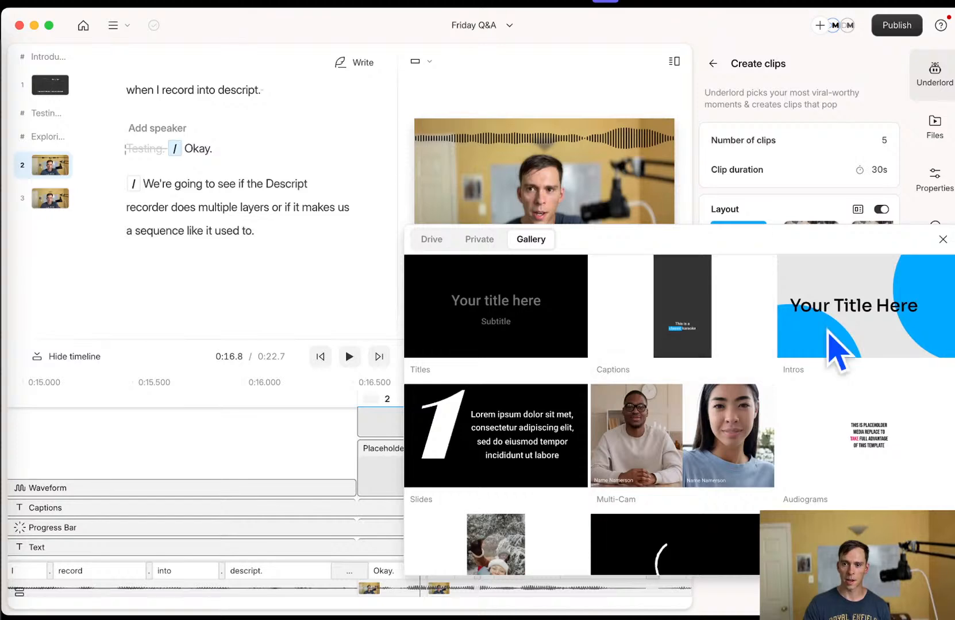
left_click(942, 240)
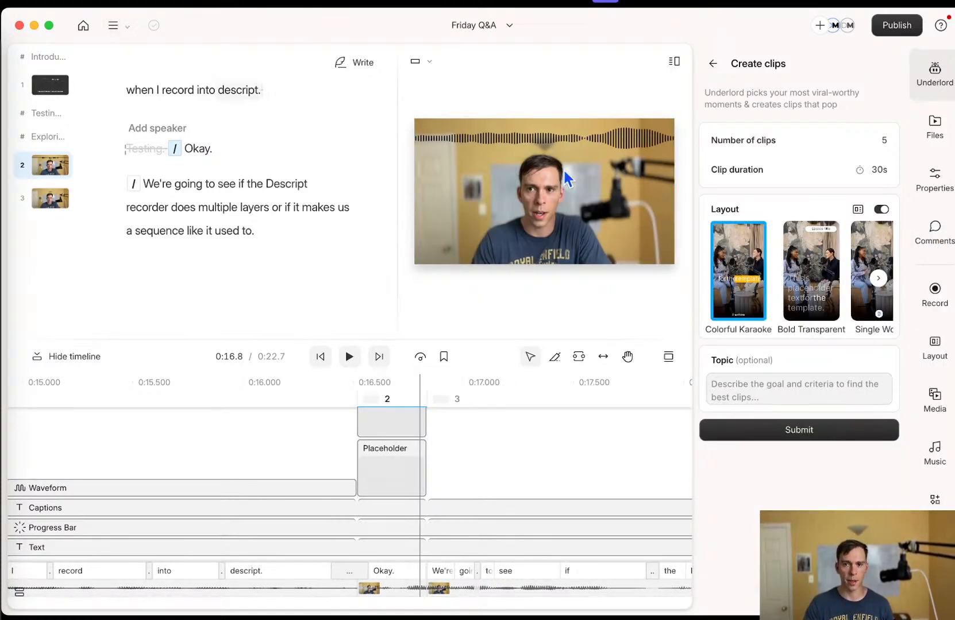
- Leave Create clips without submitting and return to the list of projects
left_click(719, 66)
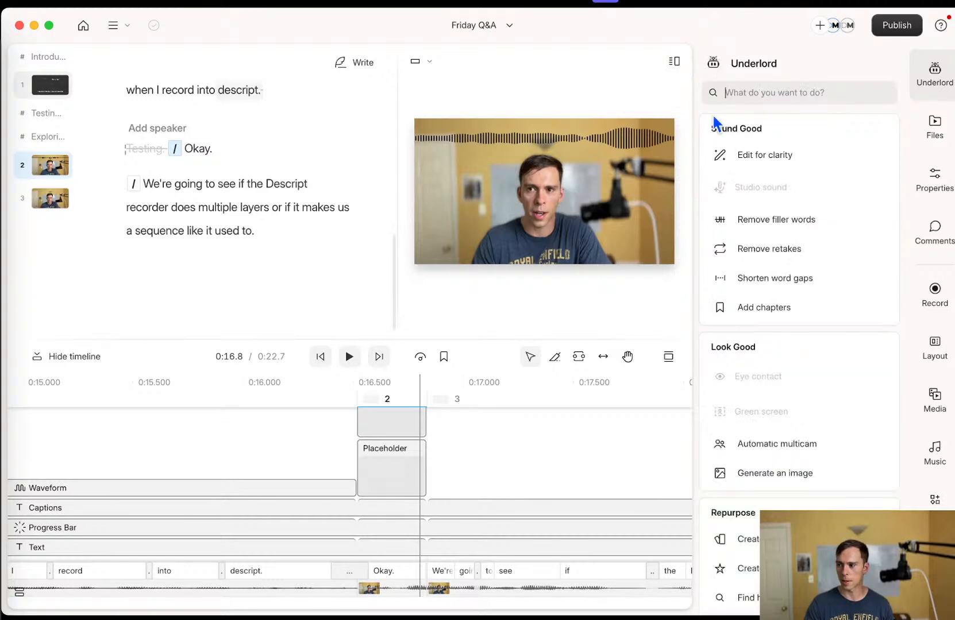
left_click(84, 26)
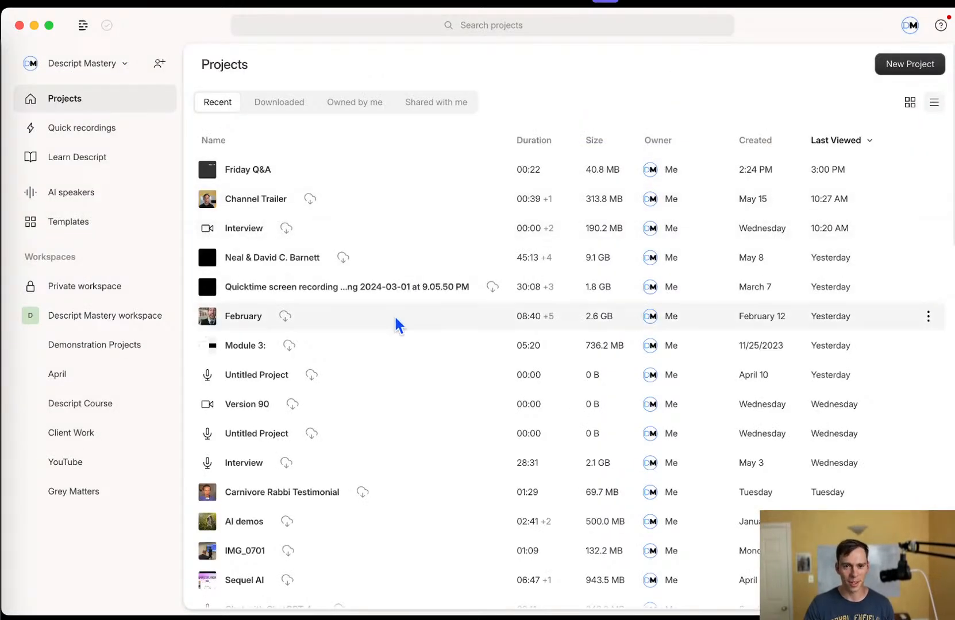
- Open the project with the 45:13 duration and switch to its composition of previously made clips
left_click(285, 260)
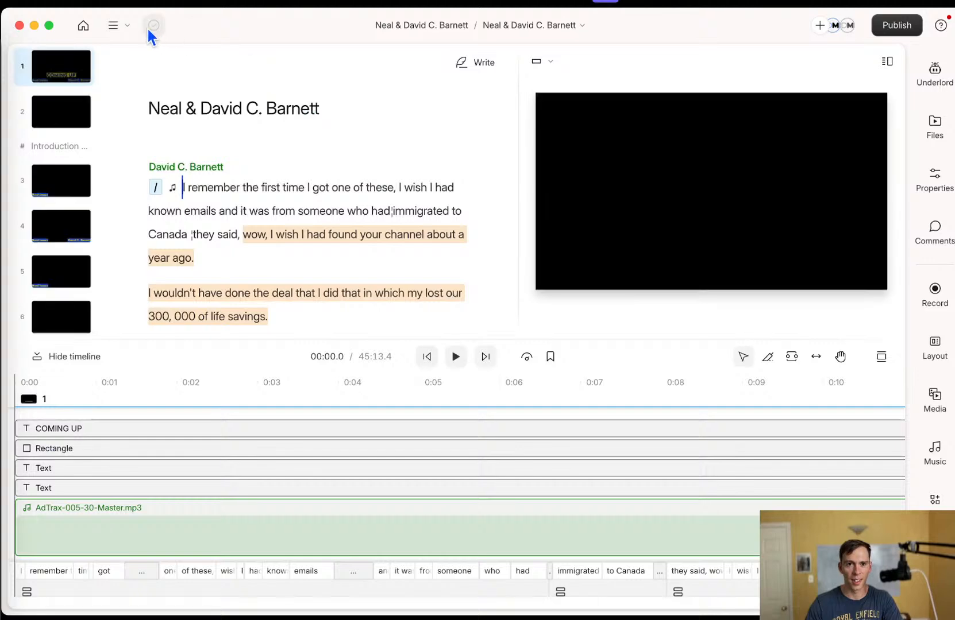
left_click(529, 27)
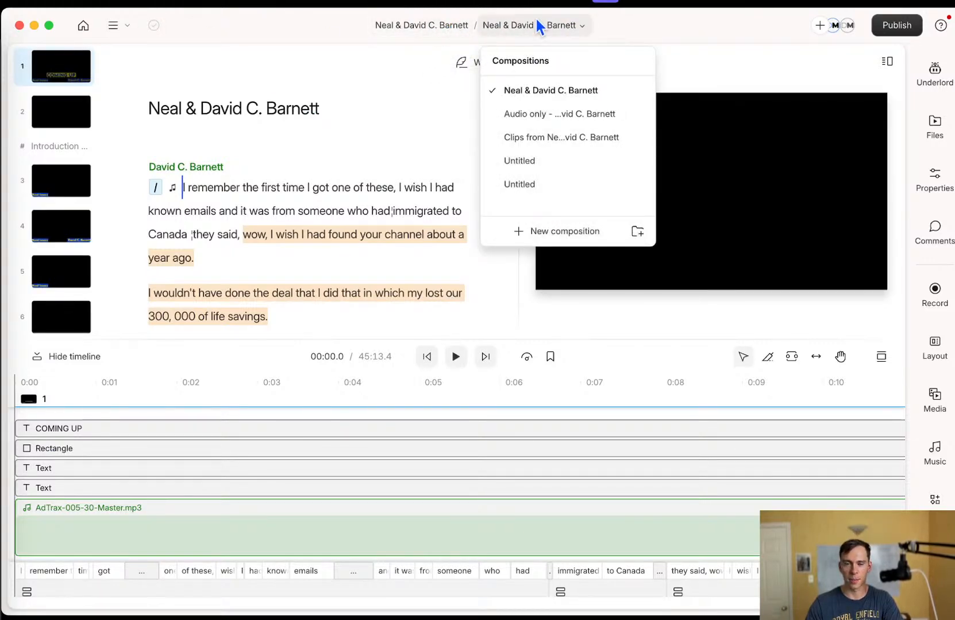
left_click(547, 139)
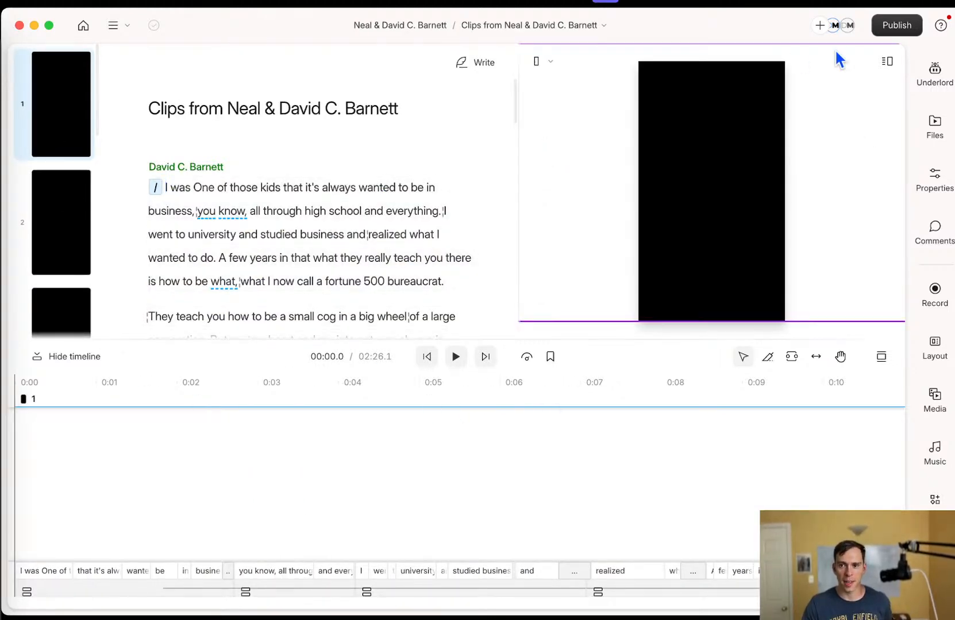
- Check the Underlord Create clips settings and the script of the clips composition
left_click(933, 78)
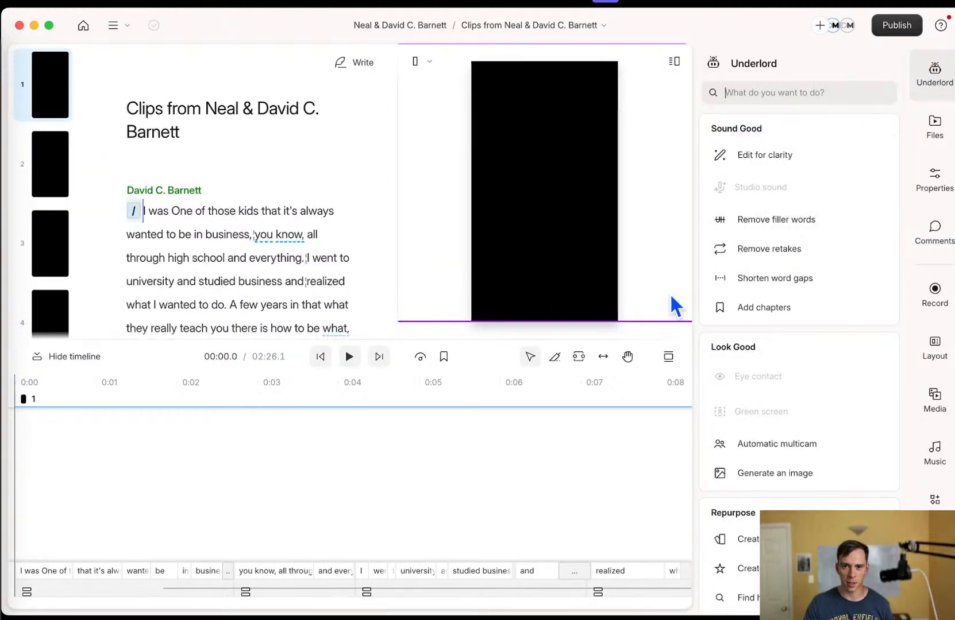
scroll(764, 493, "down", 1)
left_click(741, 517)
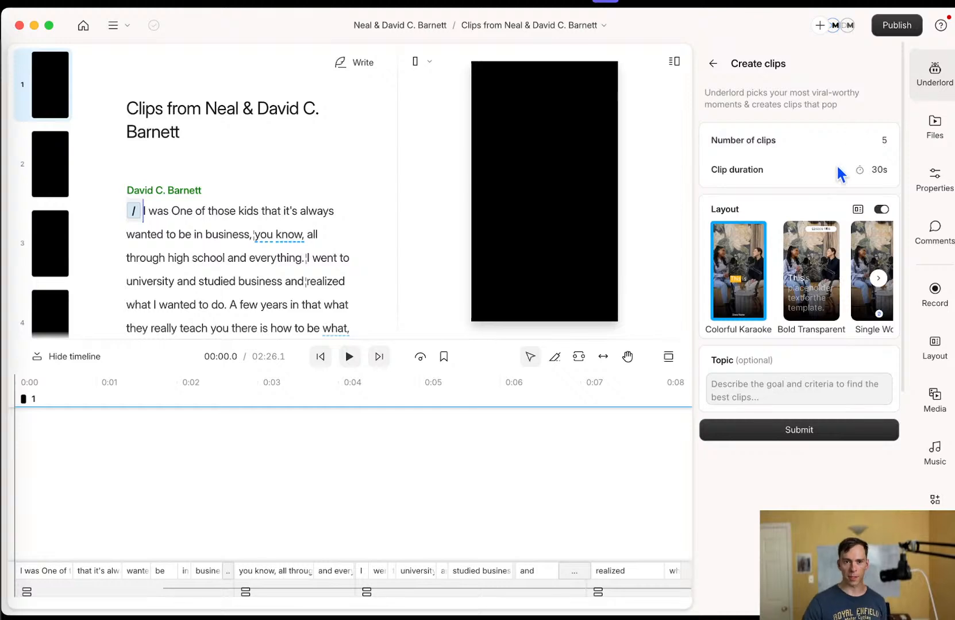
scroll(86, 264, "down", 5)
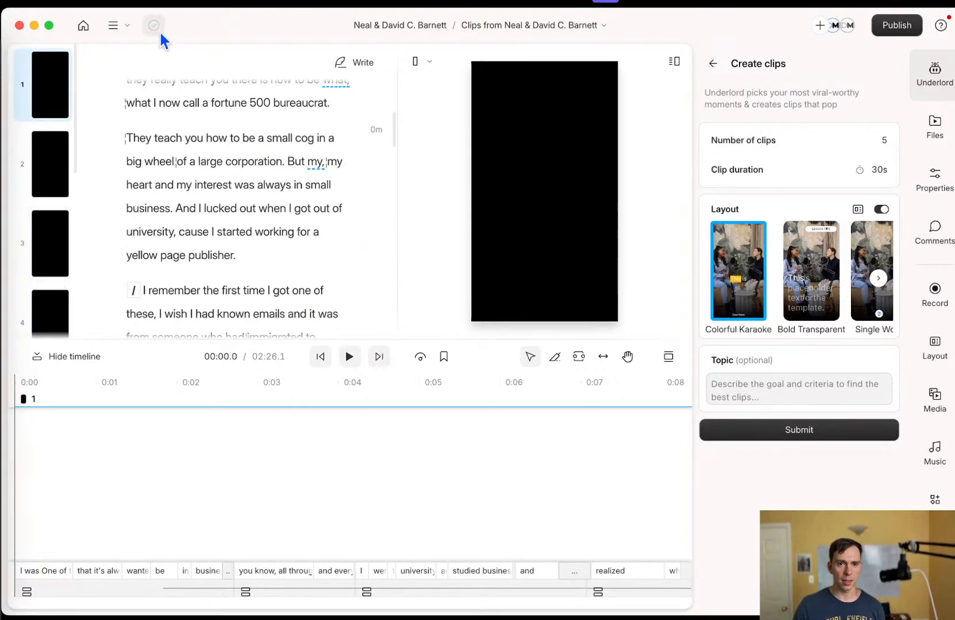
- Switch back to the project's full-length main composition
left_click(118, 25)
left_click(540, 36)
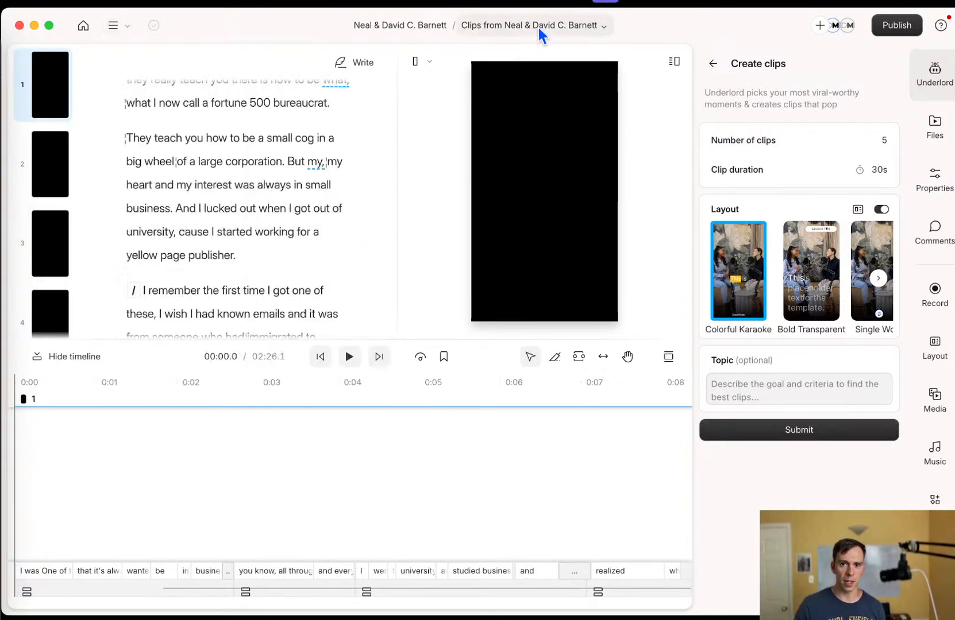
left_click(539, 29)
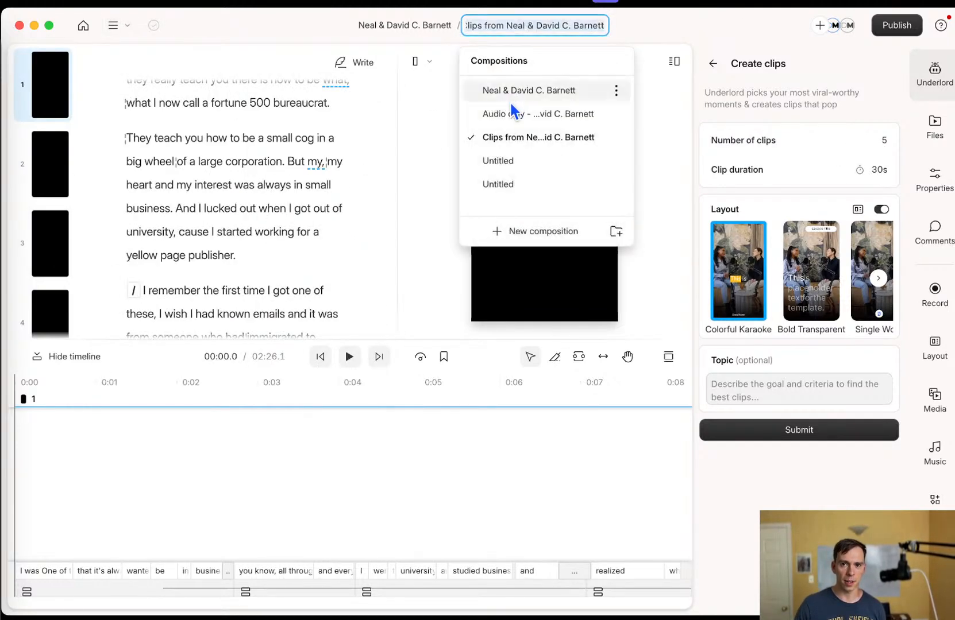
left_click(542, 91)
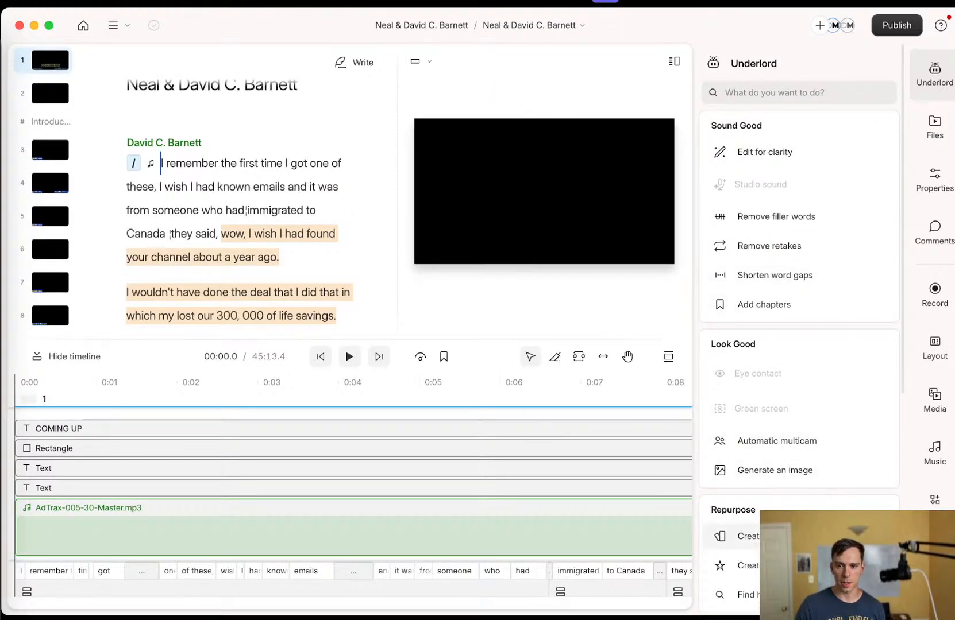
- Set up Create clips for the main composition with the Elegant Captions layout
left_click(815, 537)
left_click(814, 286)
left_click(878, 278)
left_click(877, 278)
left_click(796, 282)
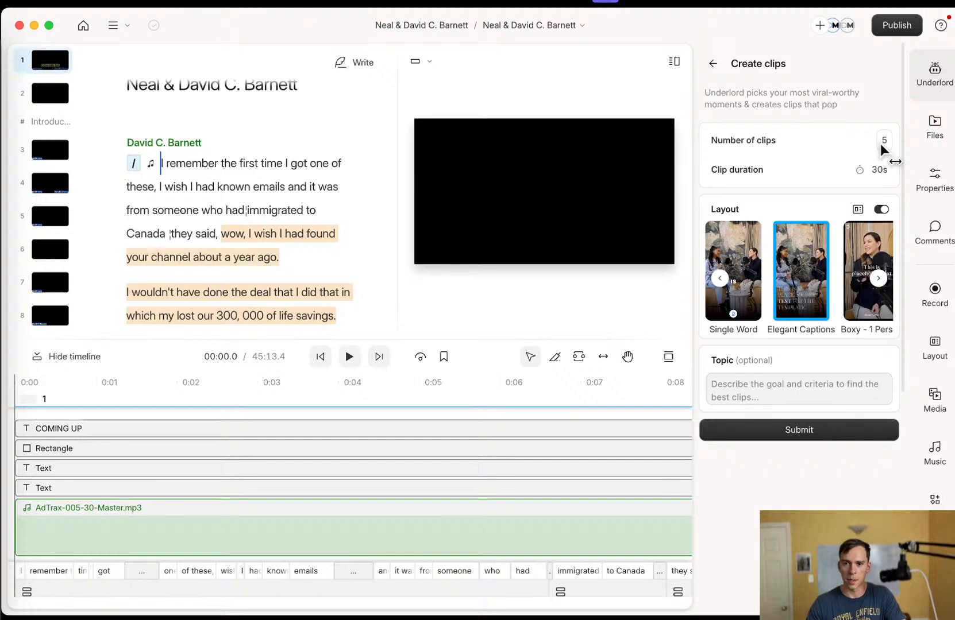
- Enter the topic "Anything interesting, stories or good points" and submit the Create clips request
left_click(755, 397)
type("Anything interesting")
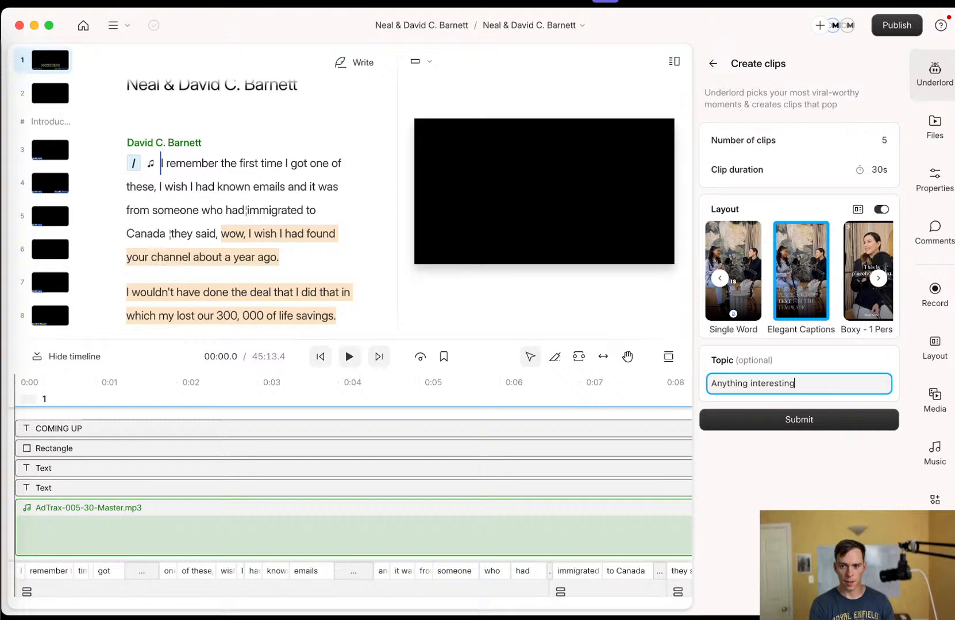
type(", stories or")
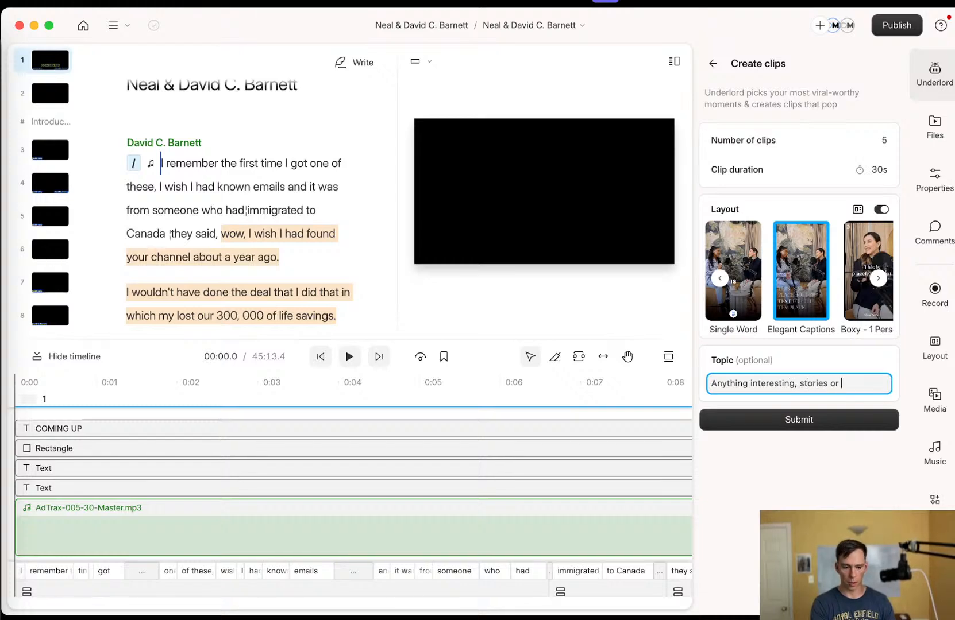
type(" good po")
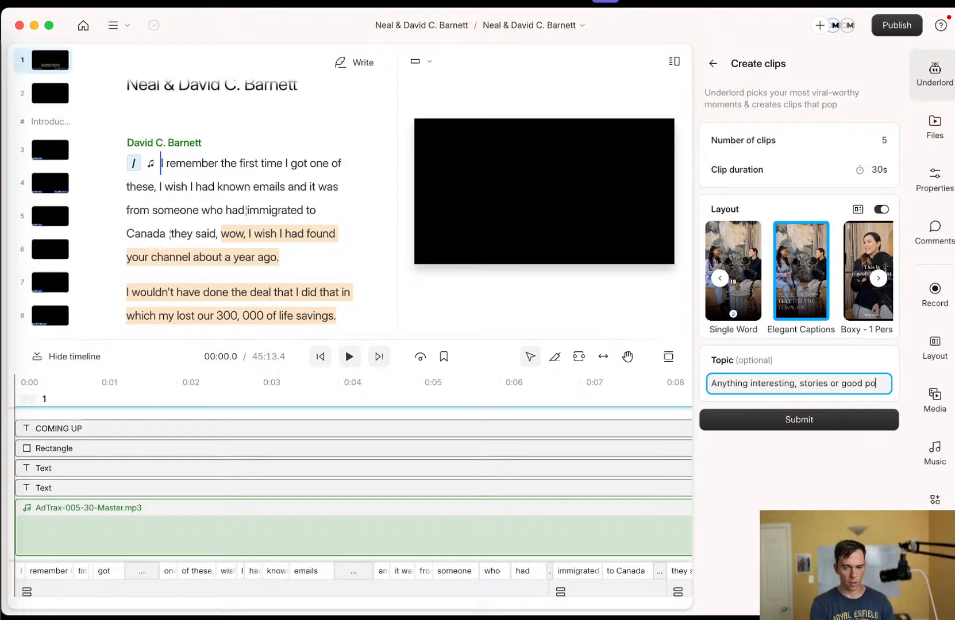
type("ints")
left_click(815, 436)
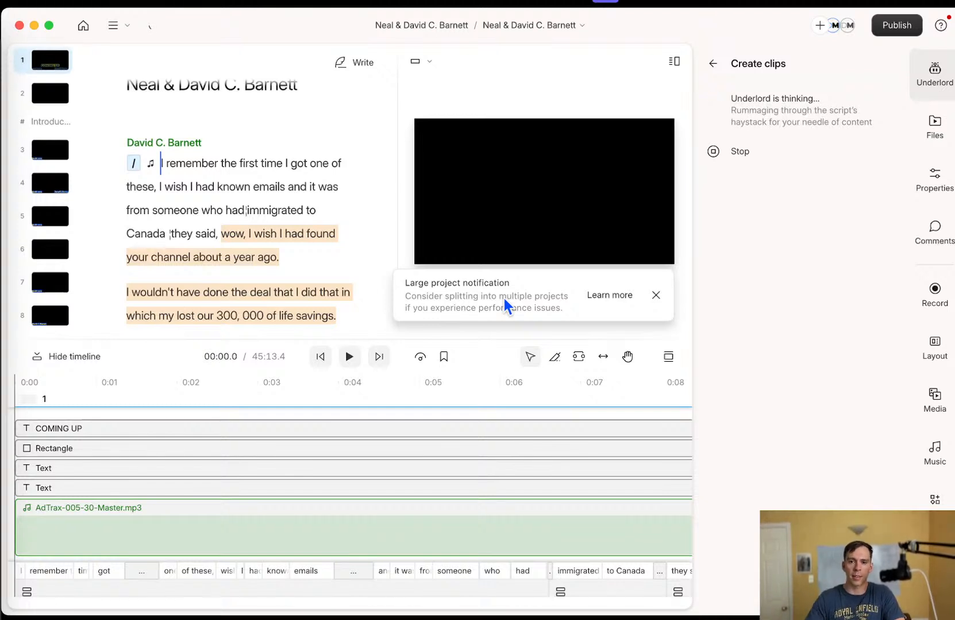
- Dismiss the large project notification, look through the generated clips and preview "Revolutionizing Business Sales: A New Approach"
left_click(656, 295)
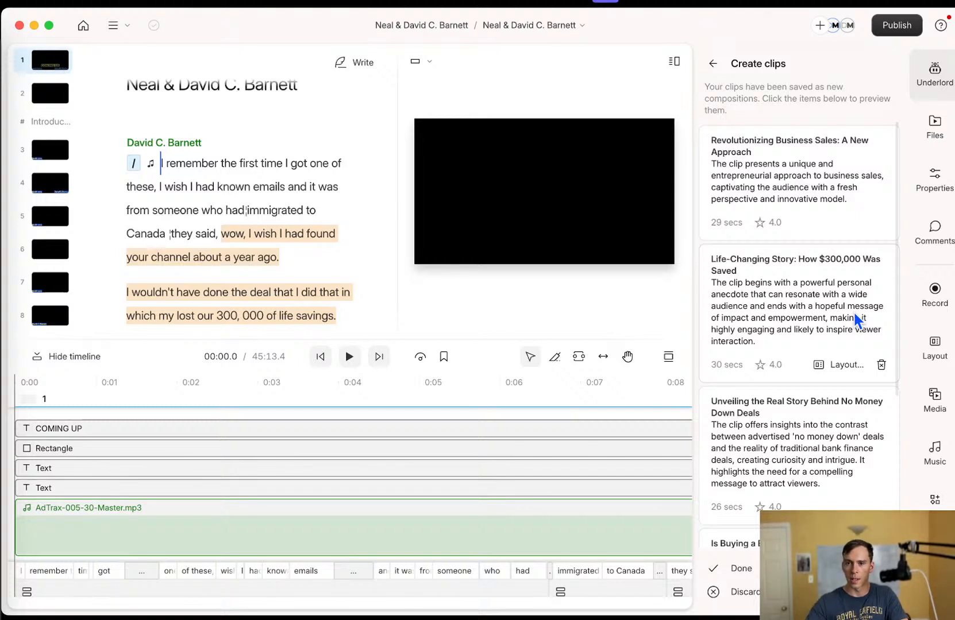
scroll(791, 479, "down", 5)
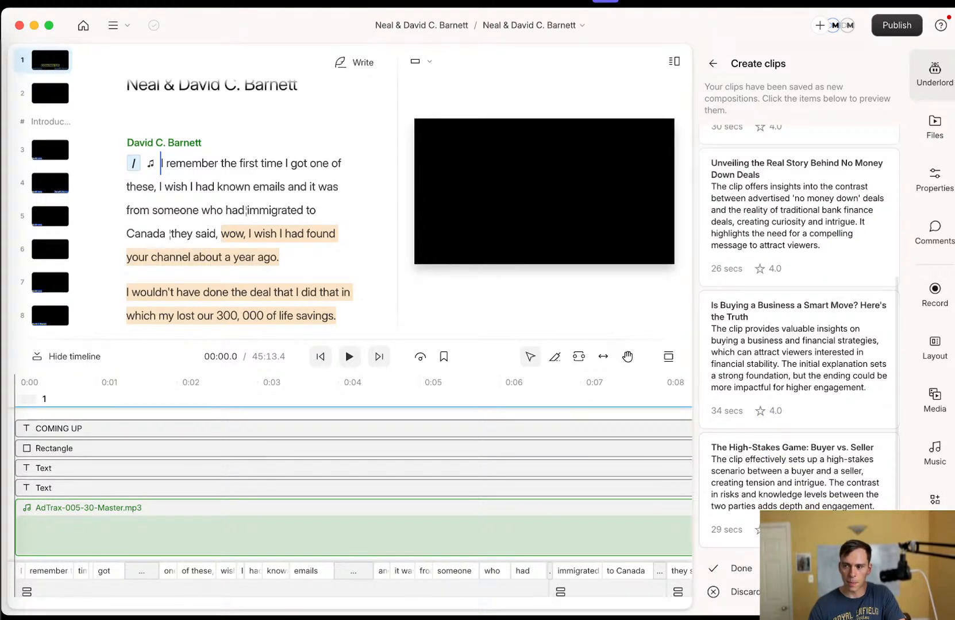
scroll(799, 345, "up", 7)
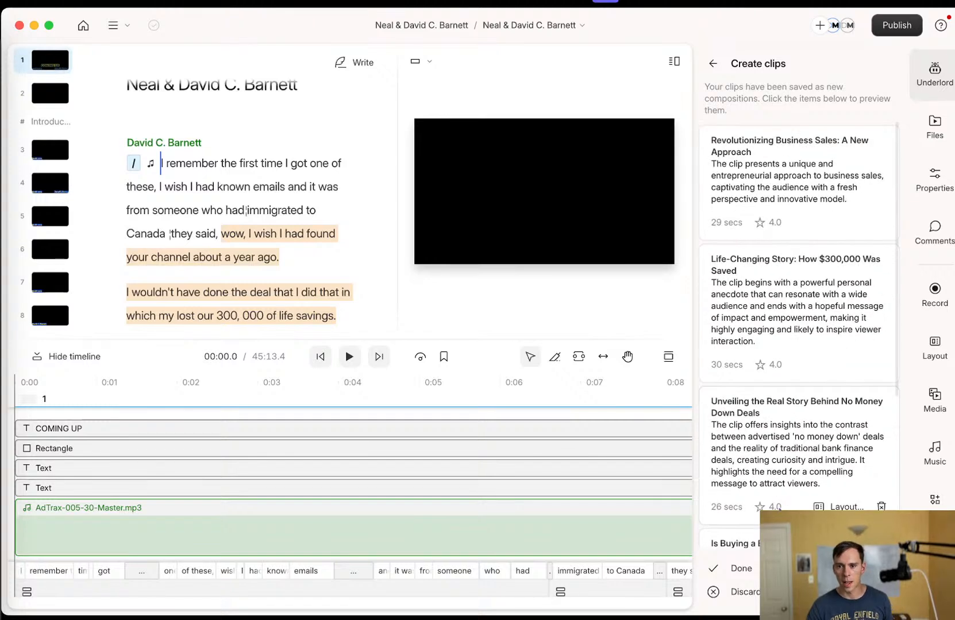
left_click(804, 221)
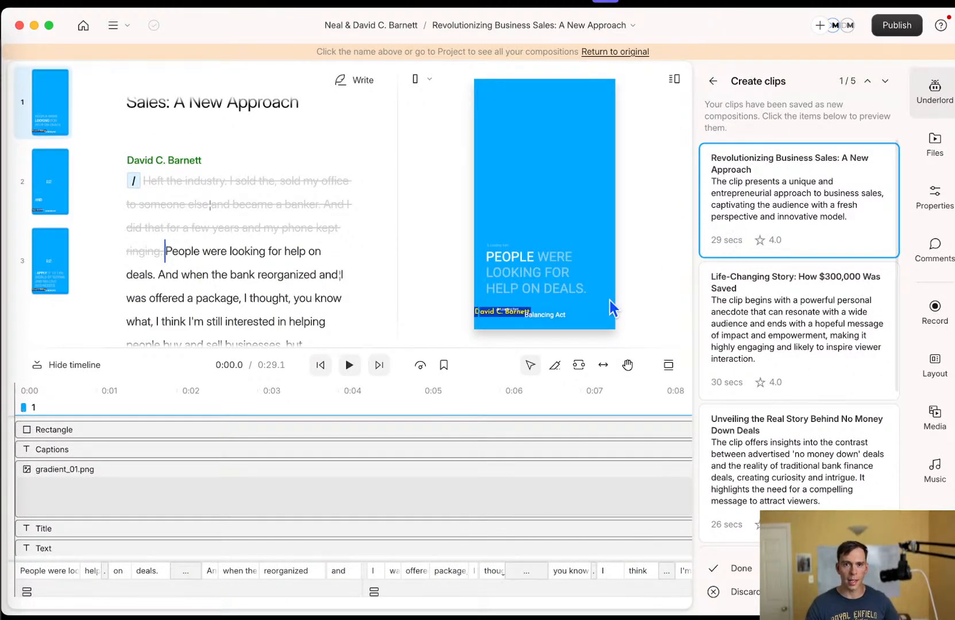
scroll(785, 325, "down", 5)
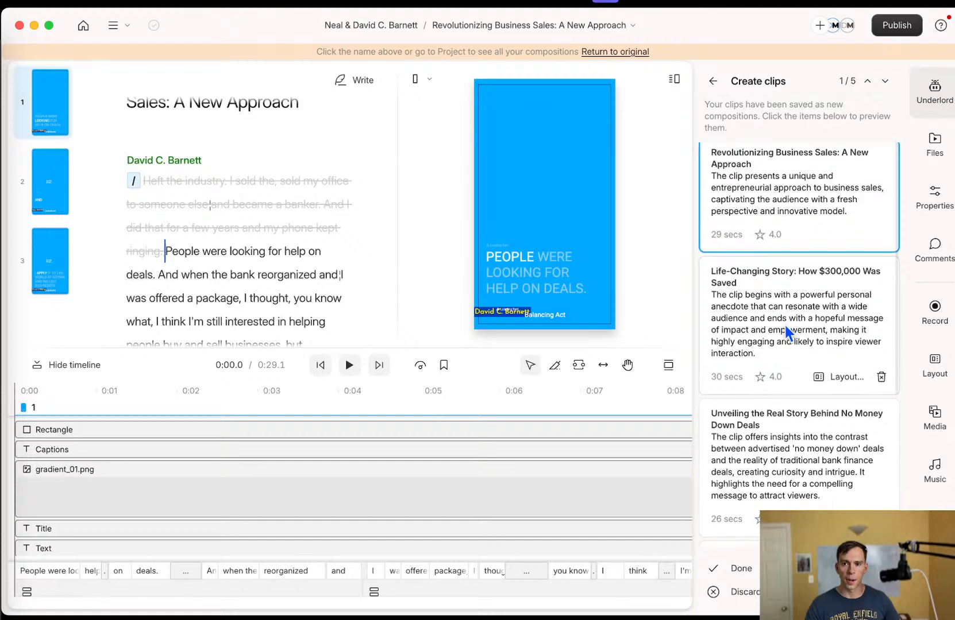
- Examine the generated clips' folder in the project's list of compositions
left_click(594, 25)
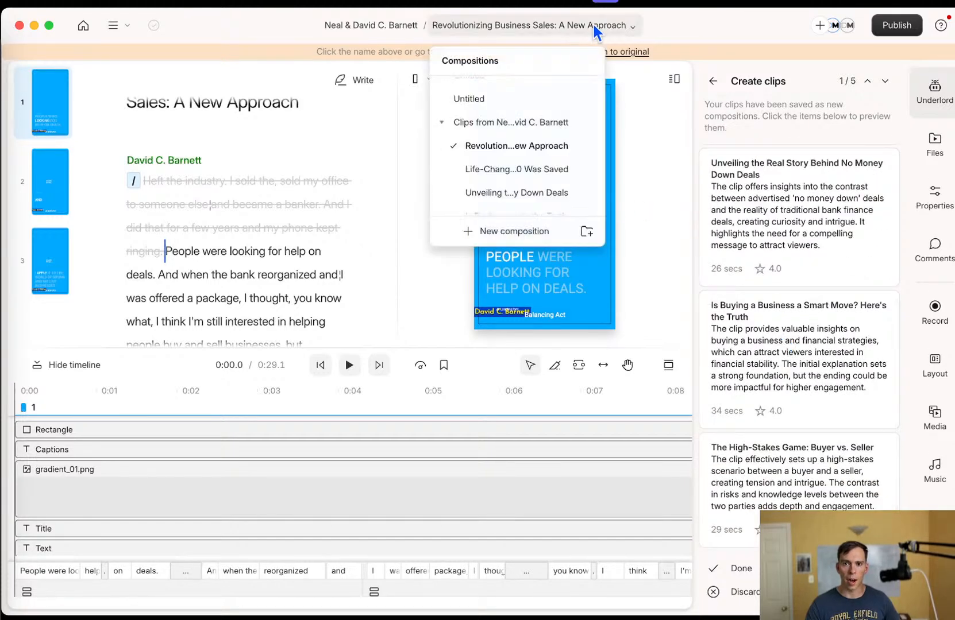
scroll(537, 164, "down", 3)
scroll(533, 184, "up", 3)
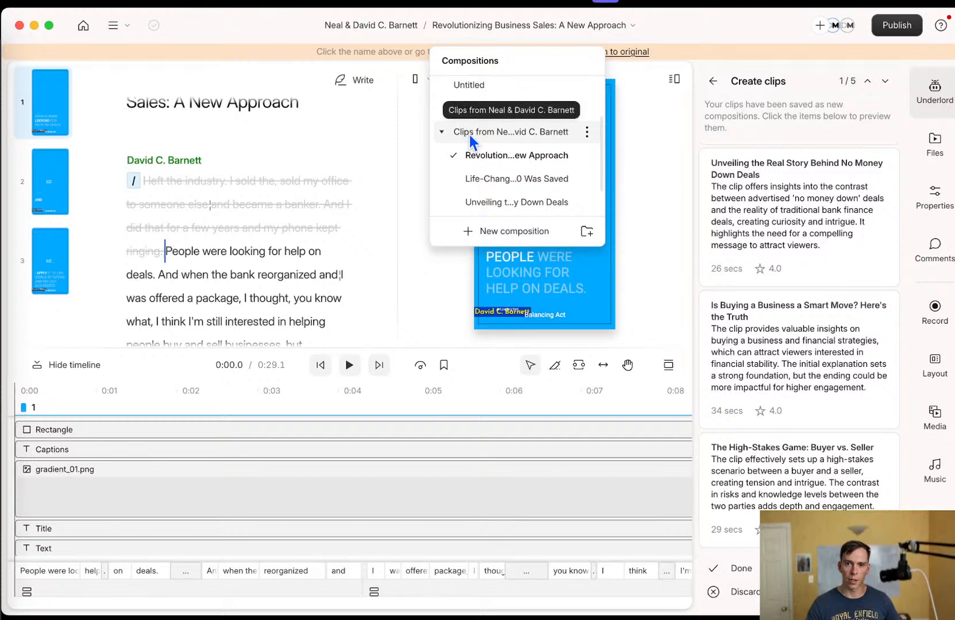
scroll(537, 179, "down", 2)
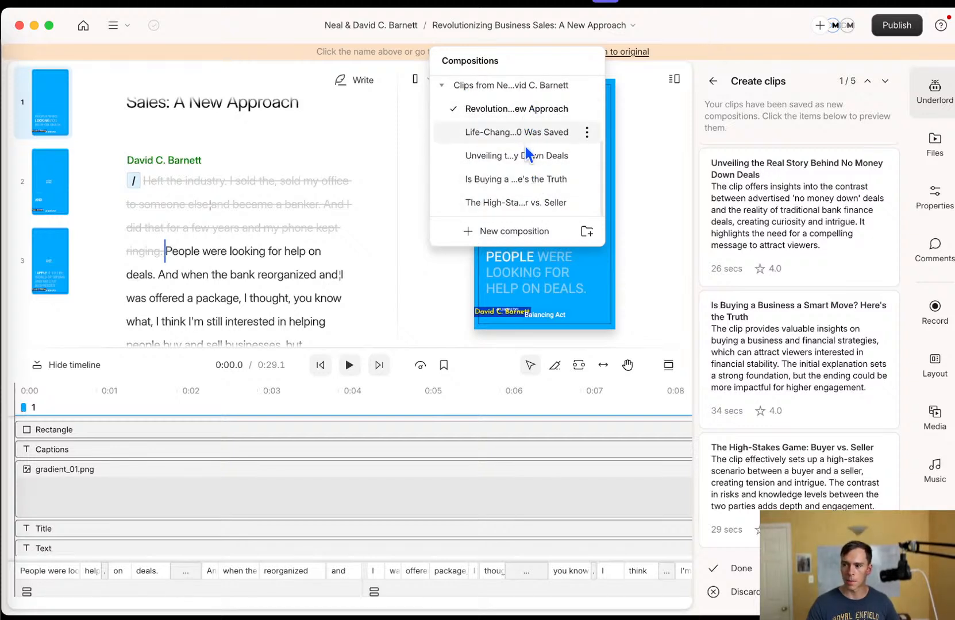
left_click(540, 26)
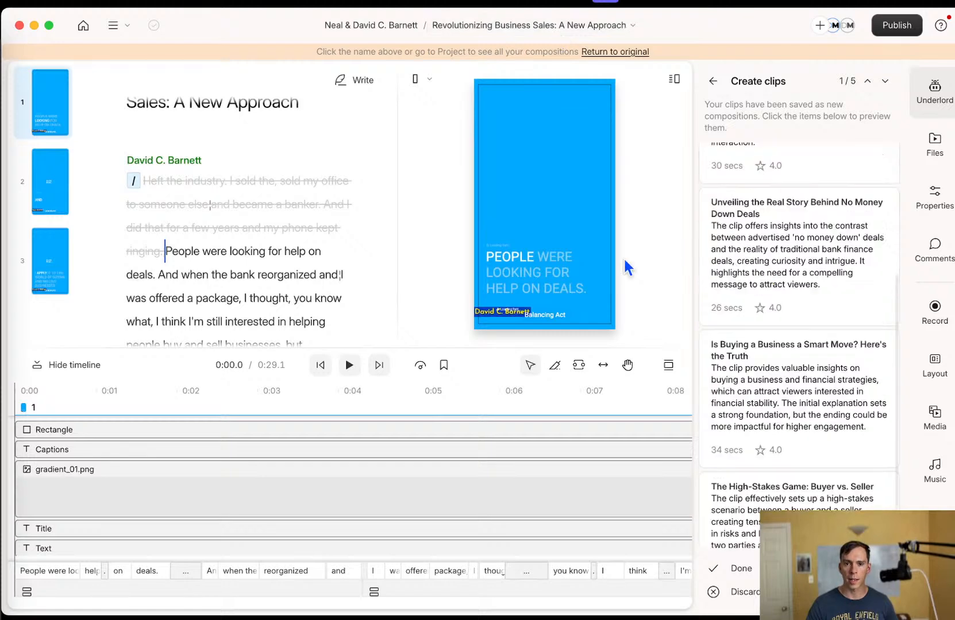
- Play the beginning of the "Revolutionizing Business Sales" clip and pause it
left_click(344, 366)
left_click(344, 367)
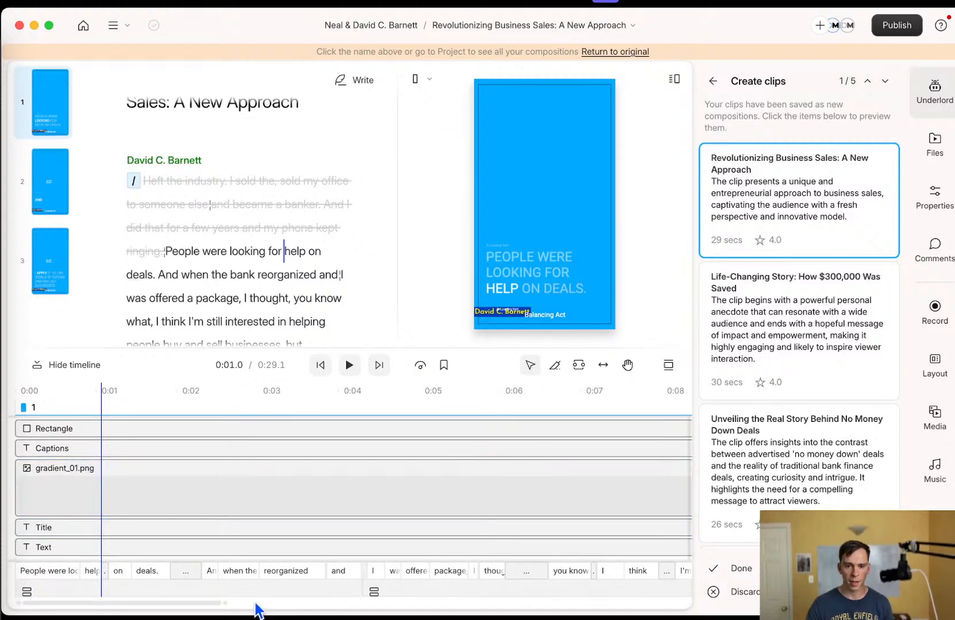
mouse_move(796, 201)
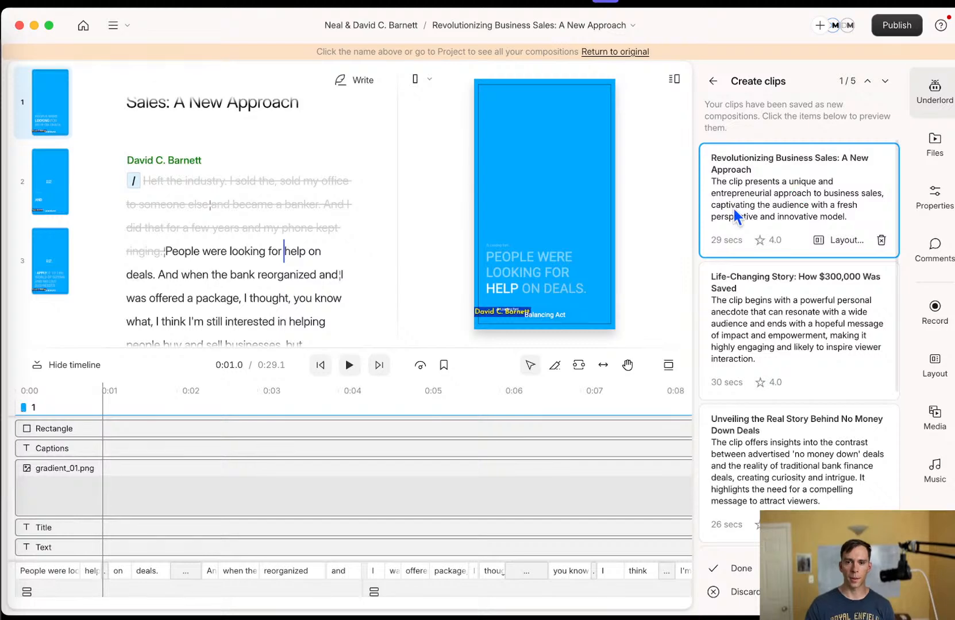
- Open the "Life-Changing Story: How $300,000 Was Saved" composition and dismiss the media download notification
left_click(548, 31)
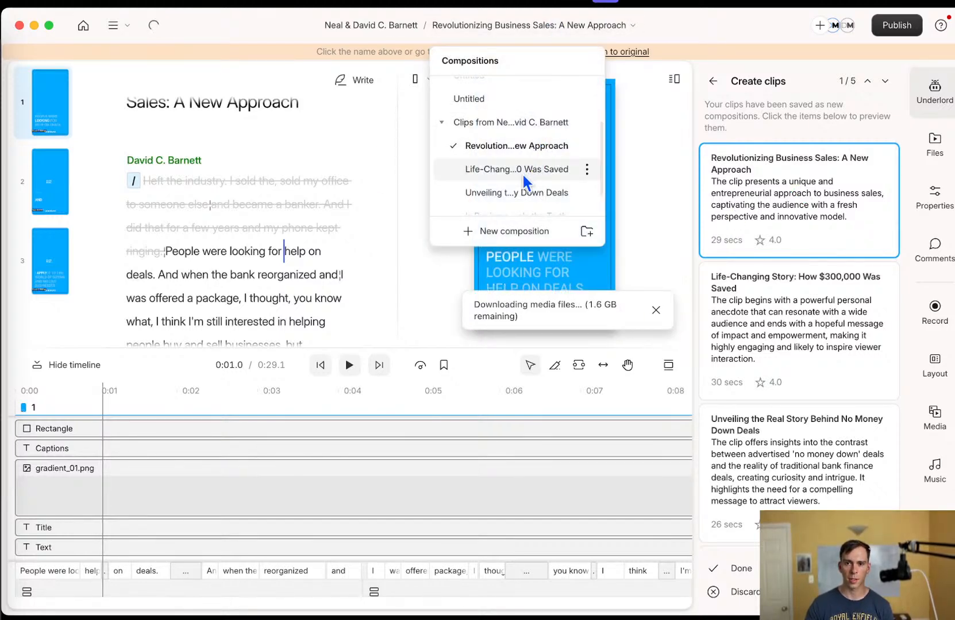
left_click(530, 169)
scroll(241, 153, "up", 2)
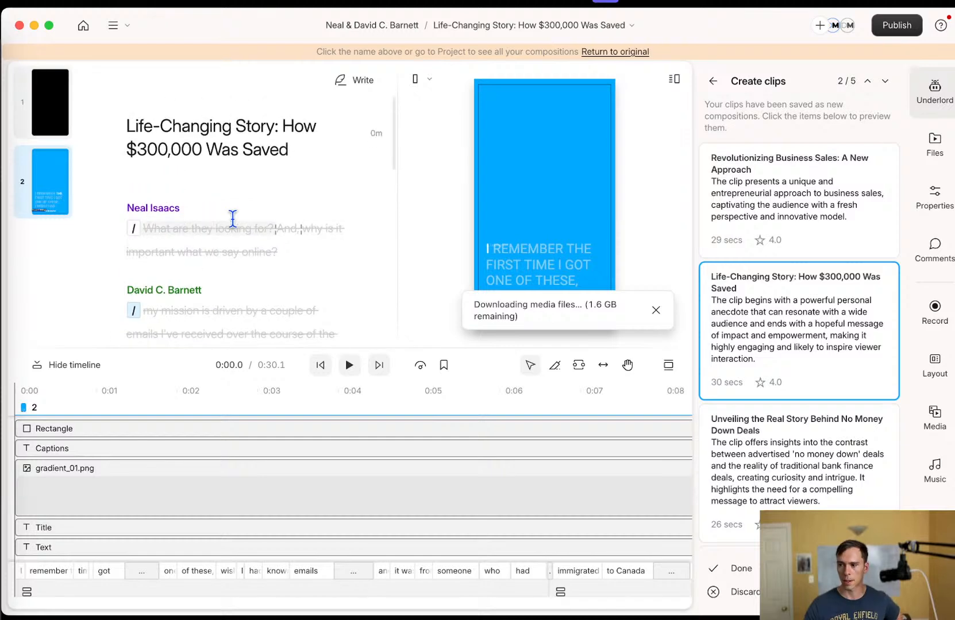
left_click(655, 310)
- Preview the No Money Down Deals, "Is Buying a Business a Smart Move?" and "The High-Stakes Game" clips, reading the last one's script
scroll(769, 330, "down", 3)
left_click(784, 374)
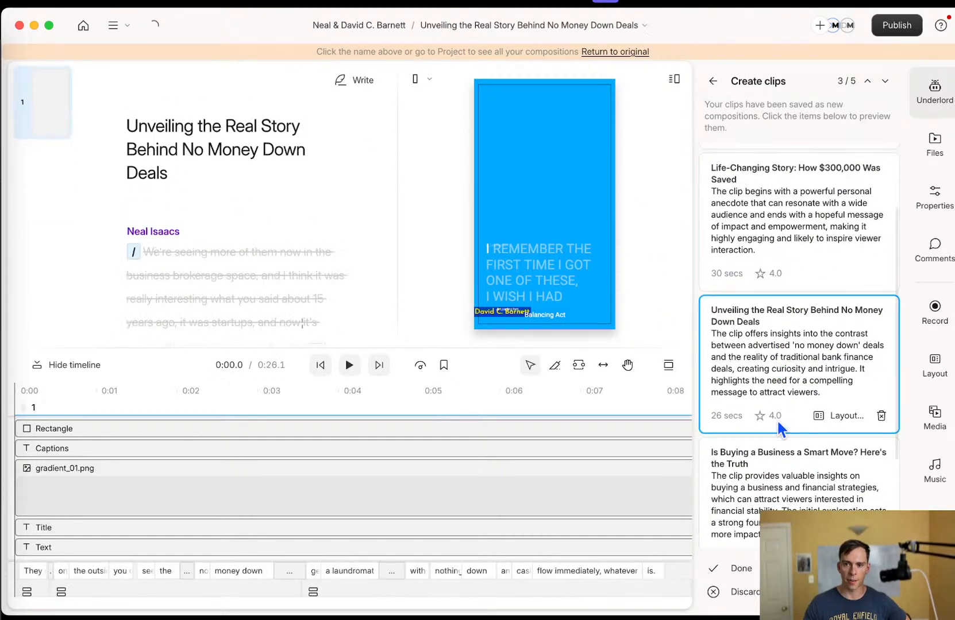
scroll(777, 425, "down", 2)
left_click(769, 428)
scroll(772, 459, "down", 2)
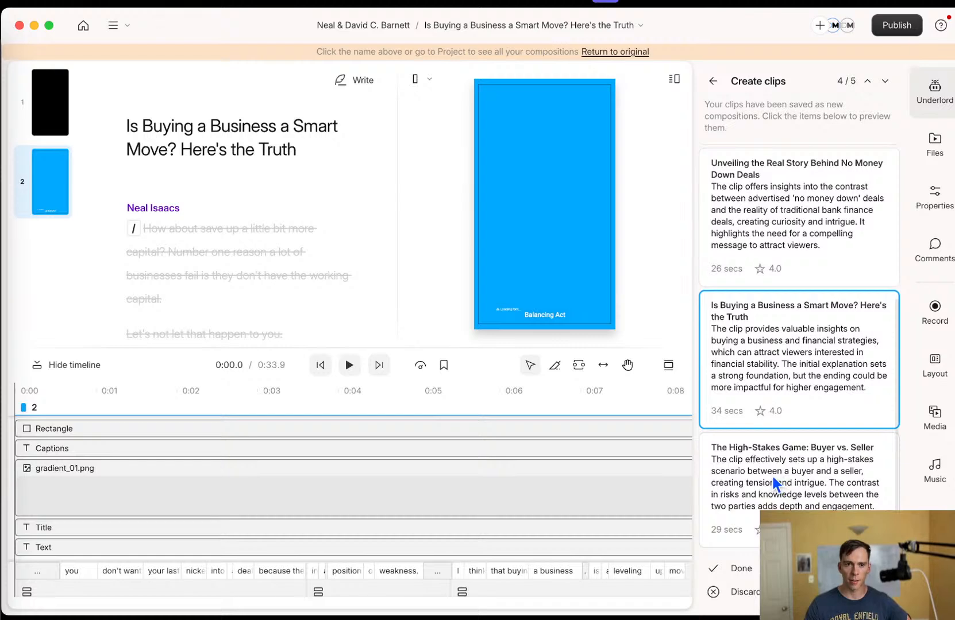
left_click(771, 474)
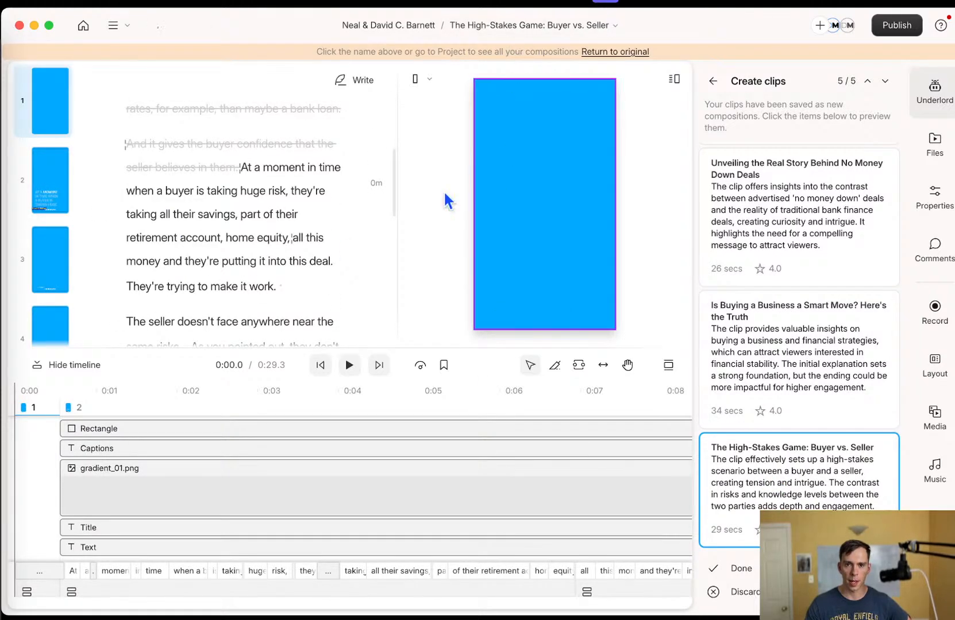
scroll(366, 270, "up", 10)
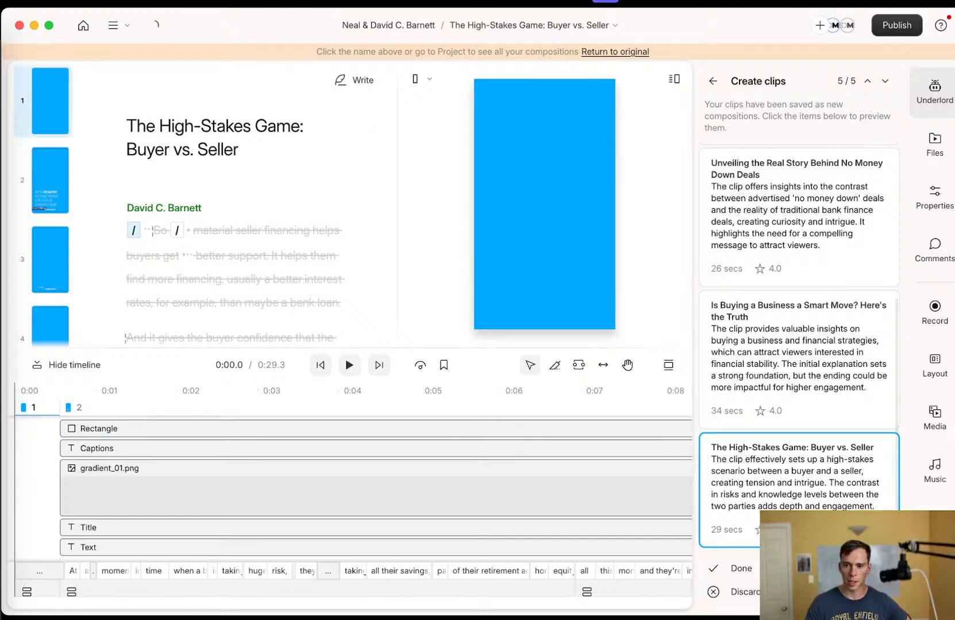
- Check the layout options for "The High-Stakes Game: Buyer vs. Seller" and finish the Create clips review, keeping the clips
left_click(851, 530)
left_click(749, 142)
left_click(843, 530)
left_click(942, 179)
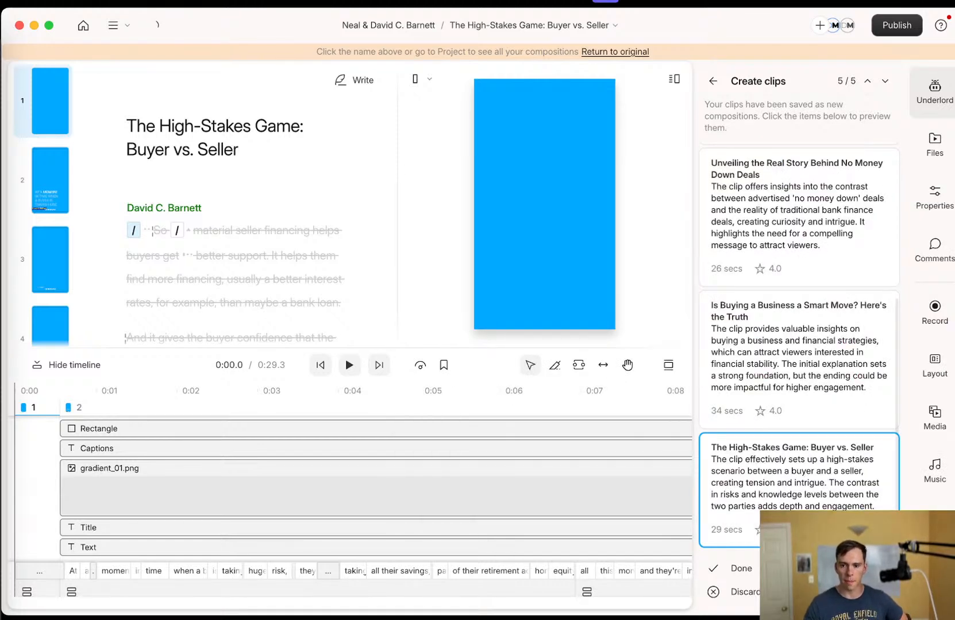
left_click(735, 570)
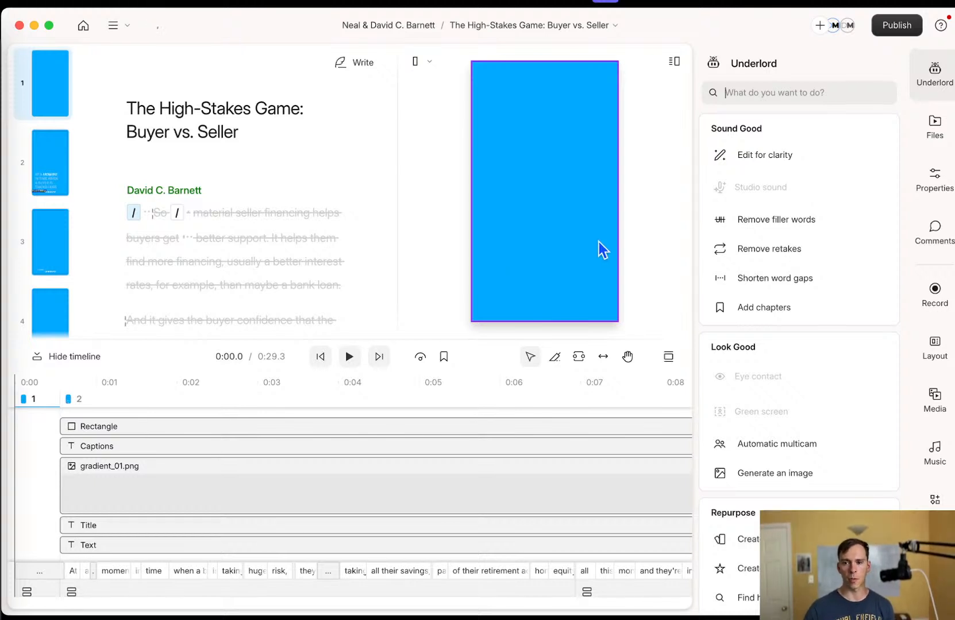
- Open the "Revolutionizing Business Sales: A New Approach" composition and play its first seconds before pausing
left_click(46, 162)
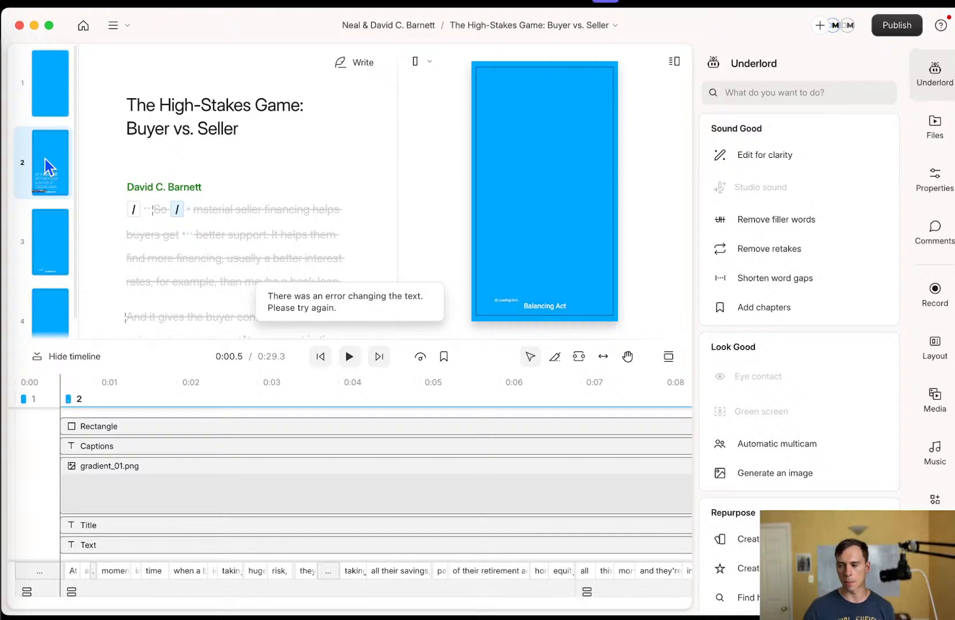
left_click(532, 28)
scroll(550, 161, "up", 1)
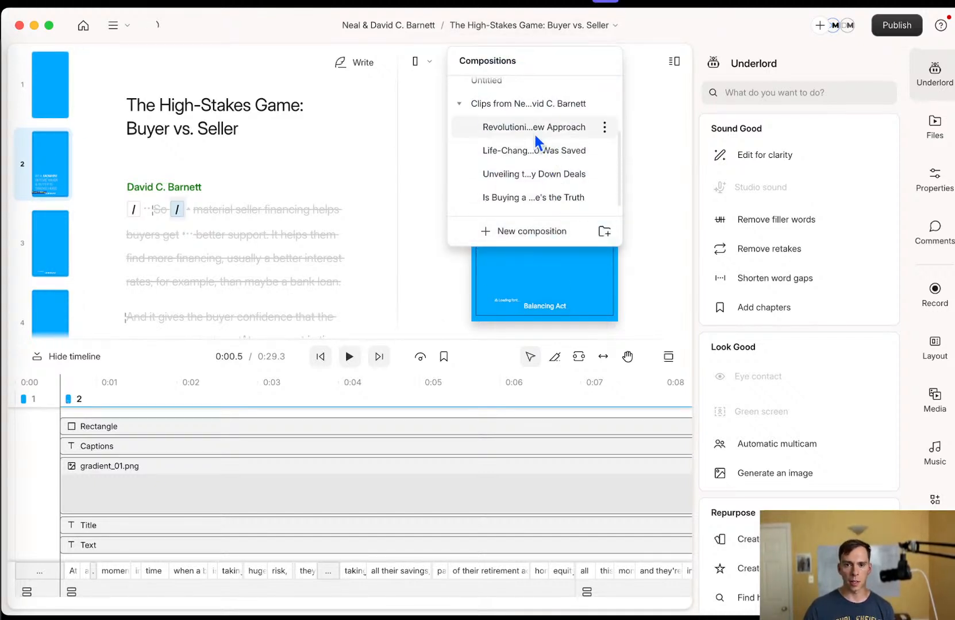
left_click(533, 131)
left_click(348, 357)
left_click(346, 359)
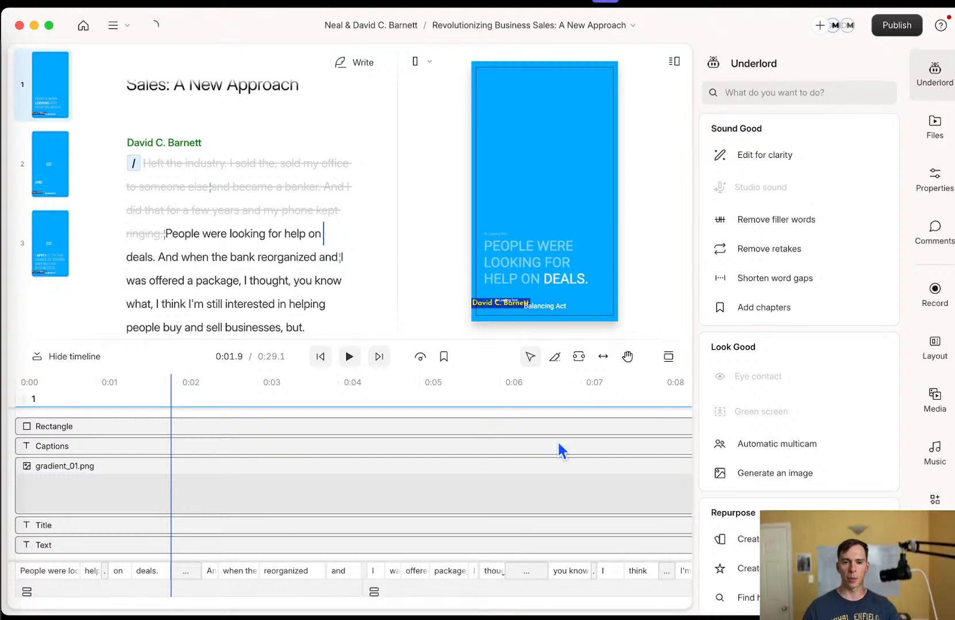
- Read through the clip's script, comparing the struck-out passages with the kept text, and place the cursor before "People were looking for help"
scroll(263, 256, "down", 3)
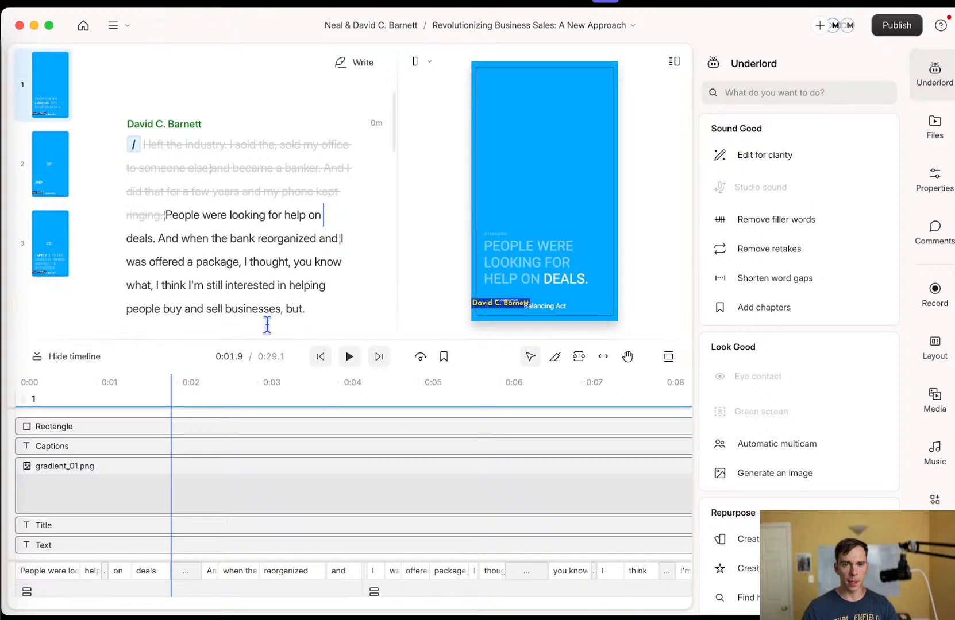
scroll(227, 301, "down", 10)
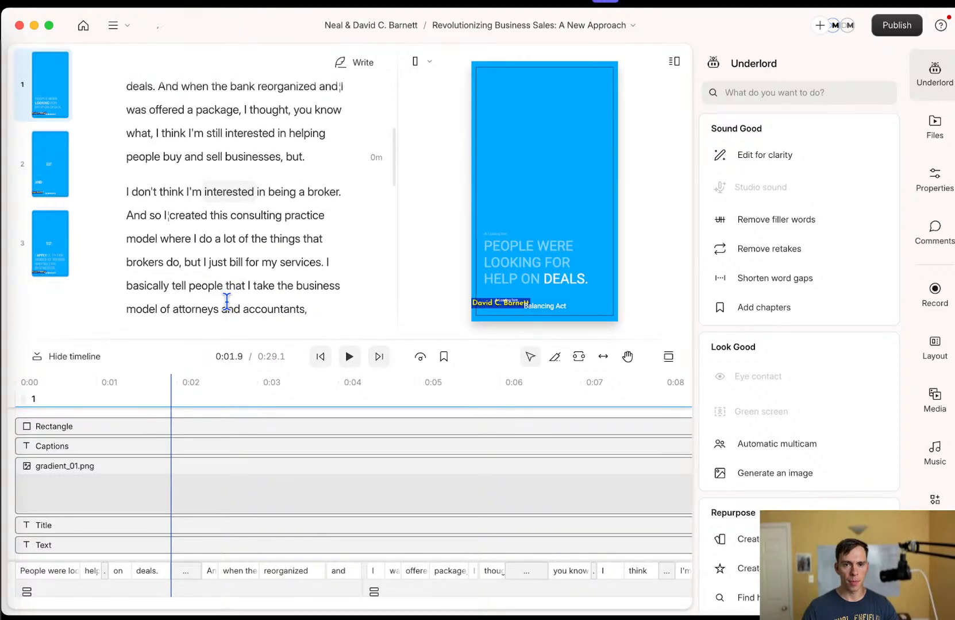
scroll(227, 301, "down", 10)
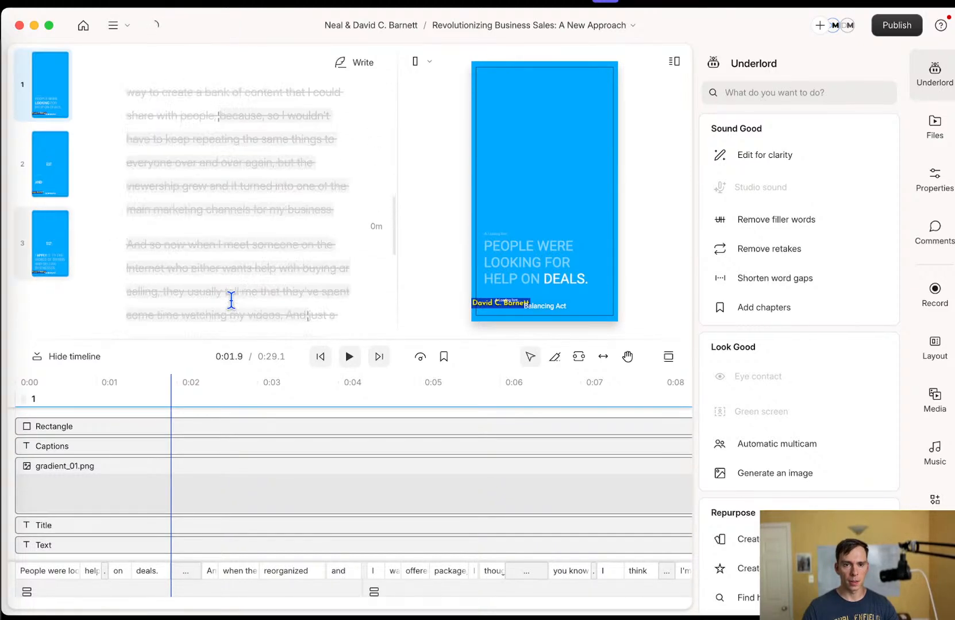
scroll(223, 256, "up", 15)
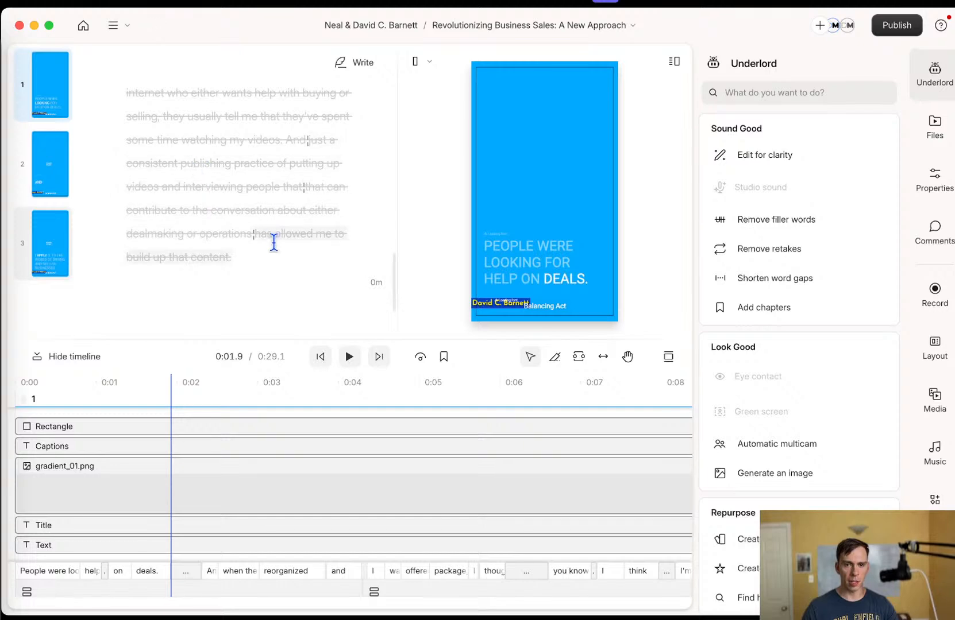
scroll(166, 163, "up", 8)
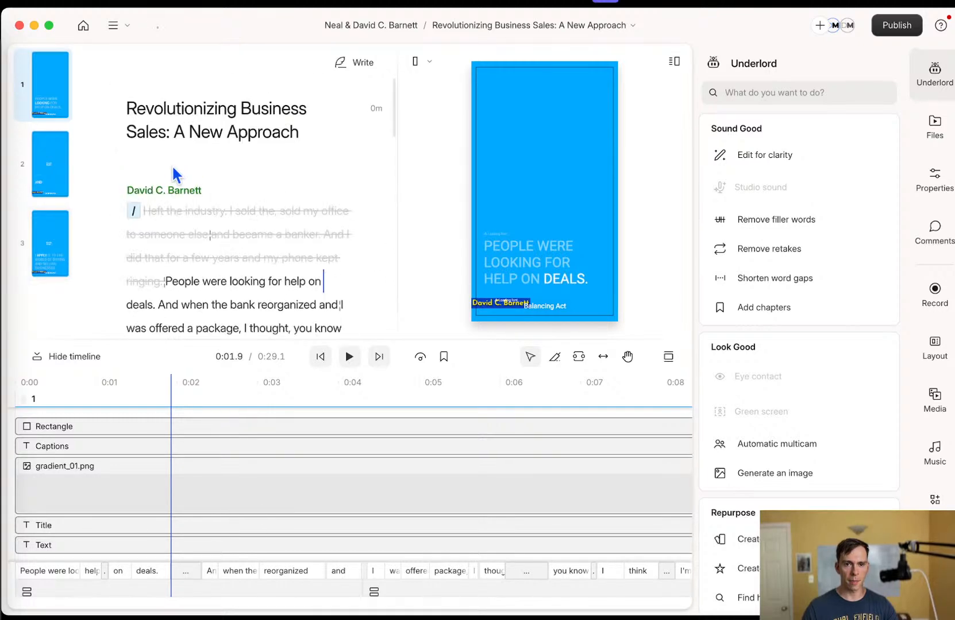
scroll(321, 259, "down", 1)
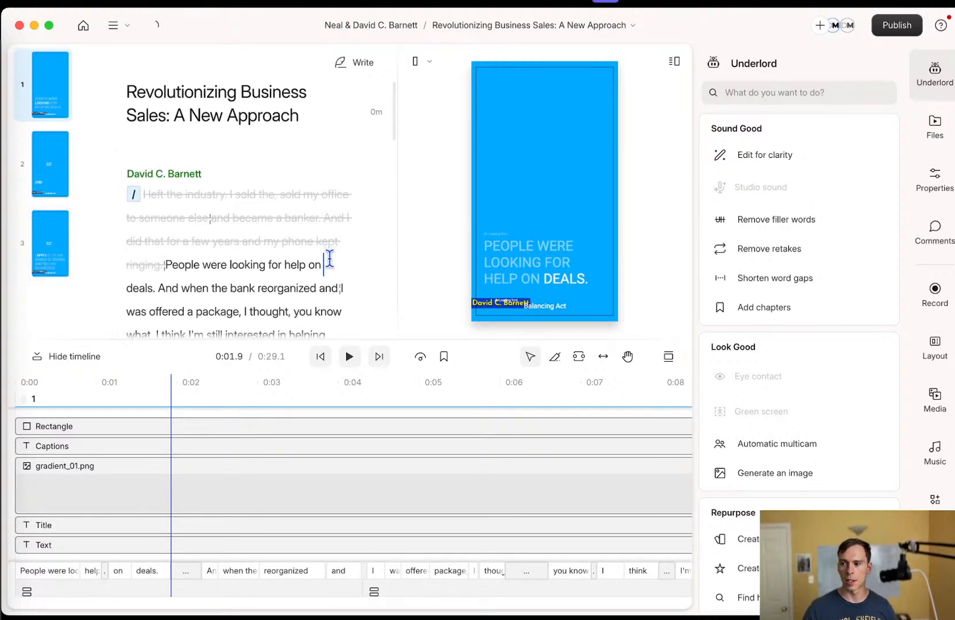
scroll(331, 257, "down", 1)
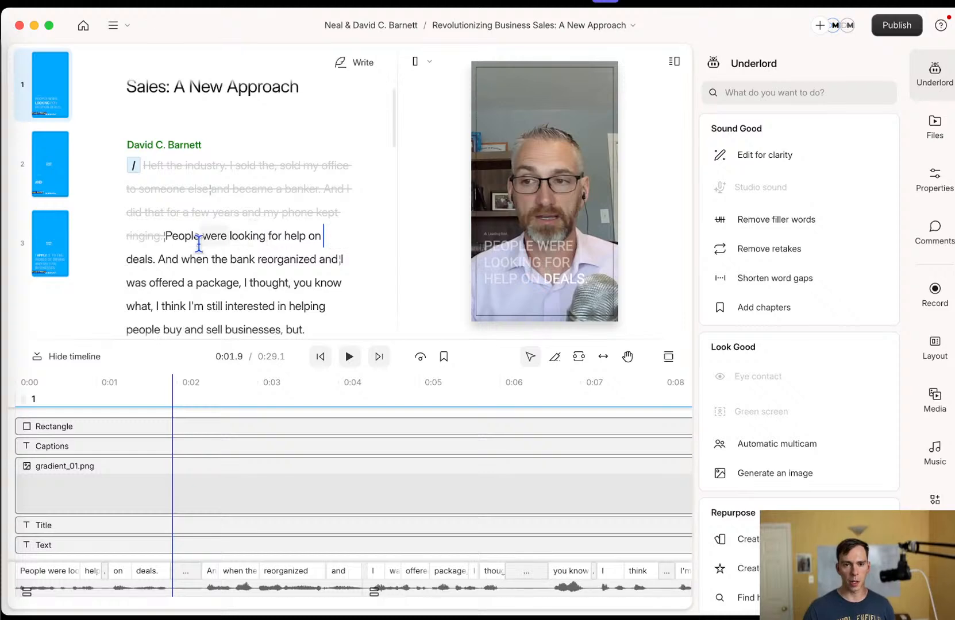
mouse_move(208, 199)
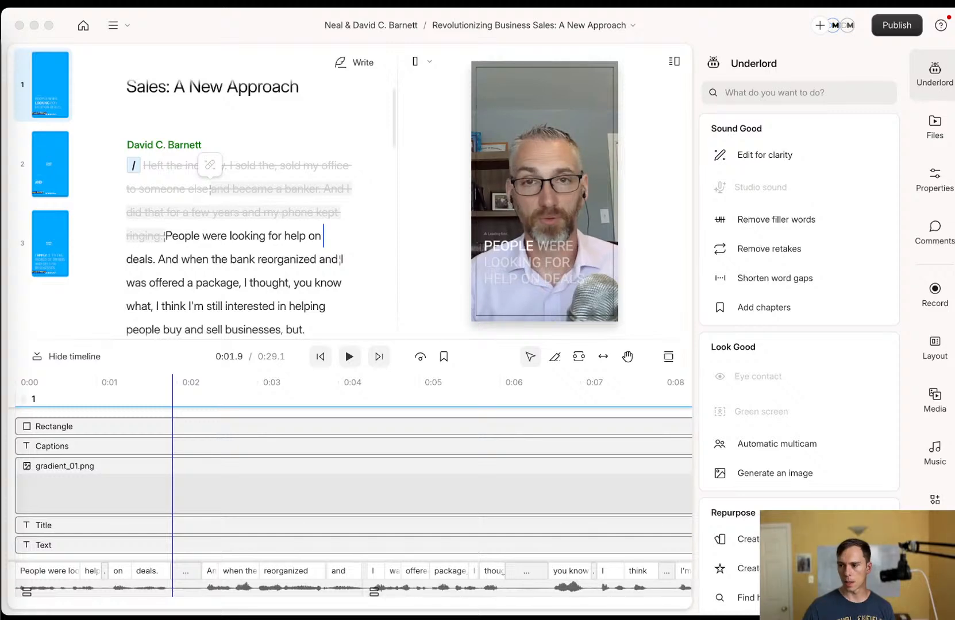
left_click(166, 236)
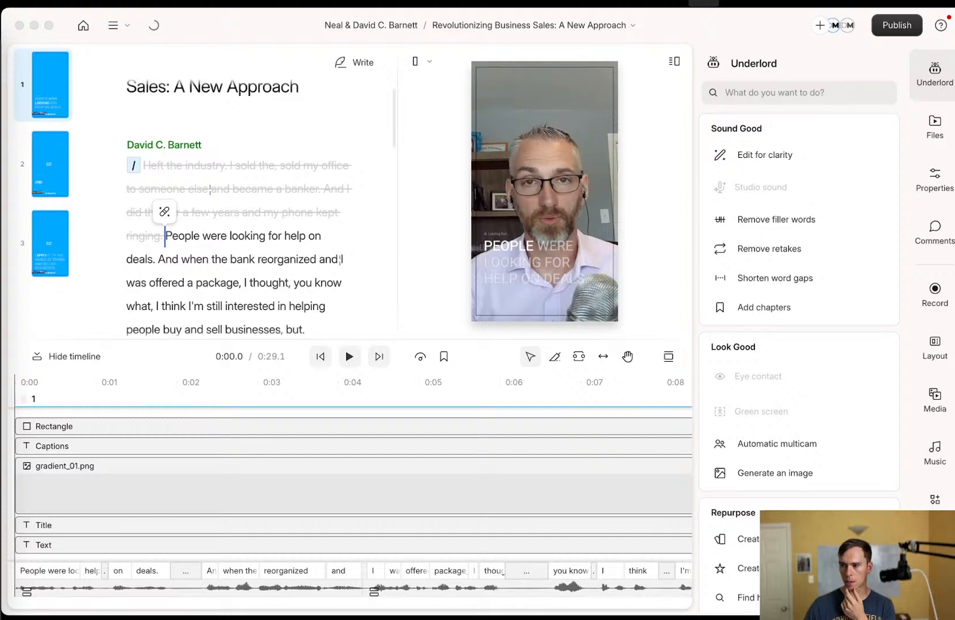
left_click(656, 299)
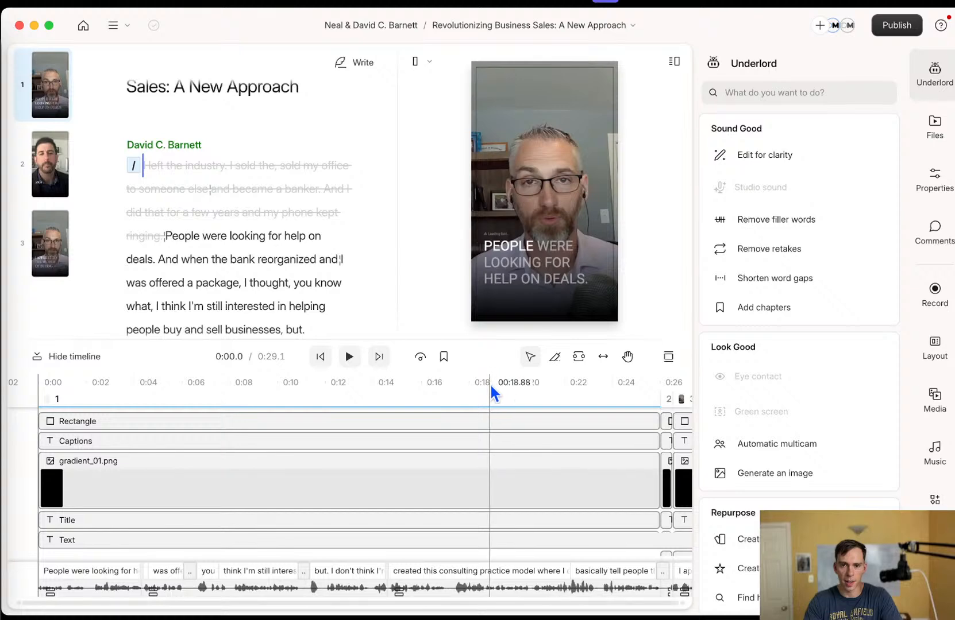
- Show the properties of scene 1's Captions layer and play the clip from the beginning
left_click(316, 360)
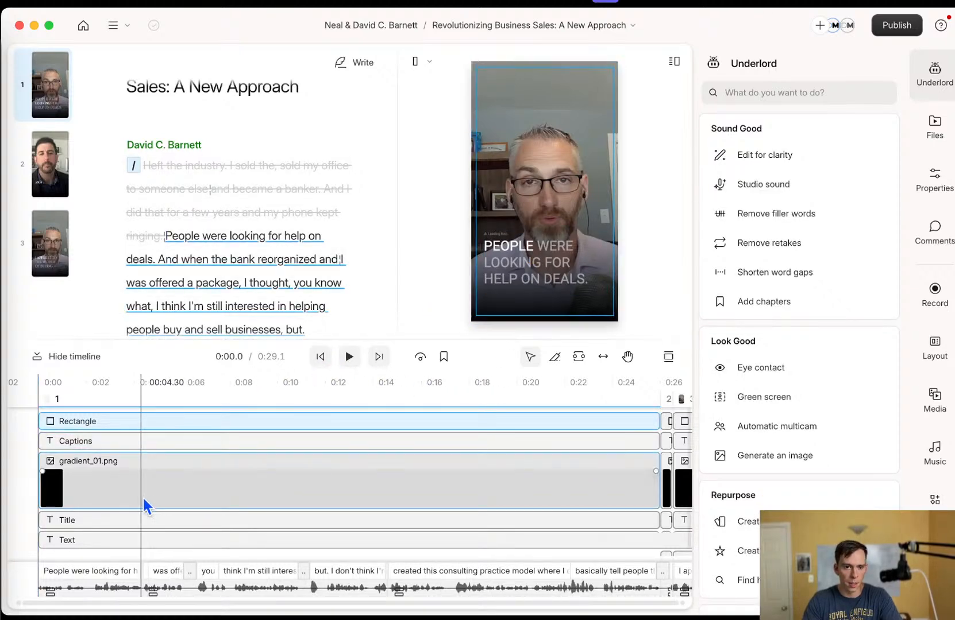
left_click(122, 442)
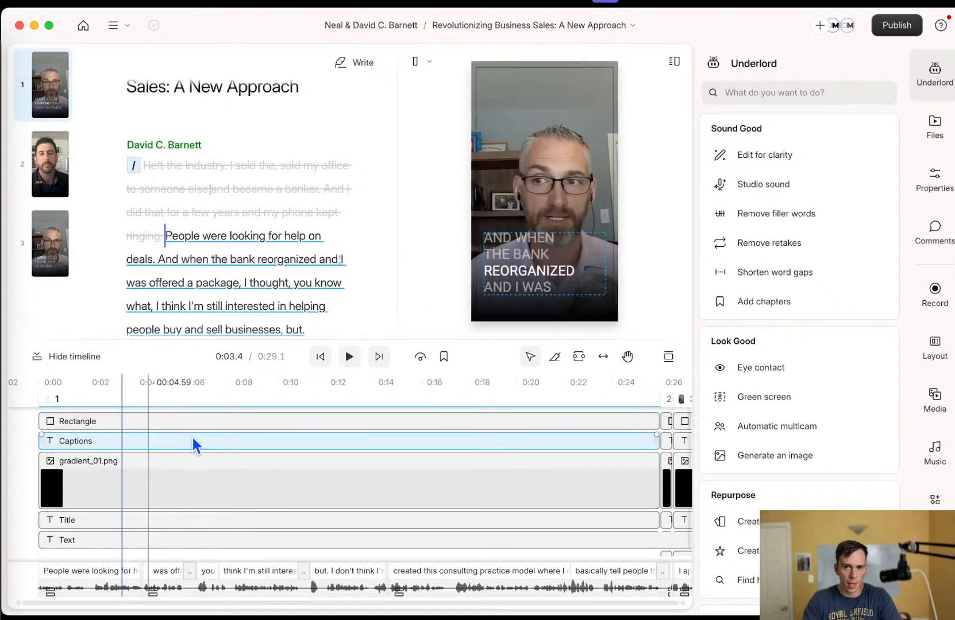
left_click(935, 179)
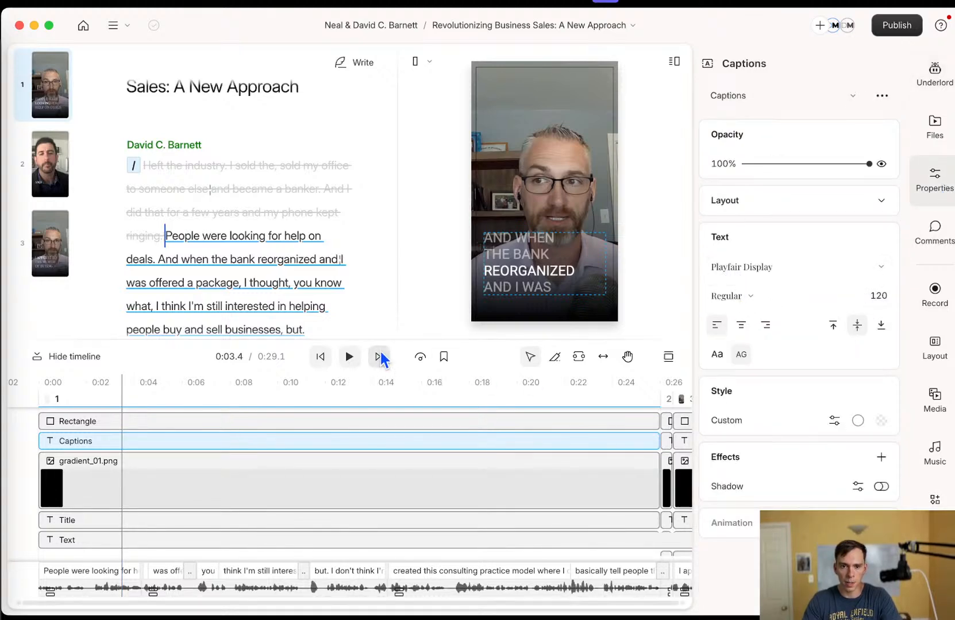
left_click(320, 358)
left_click(348, 359)
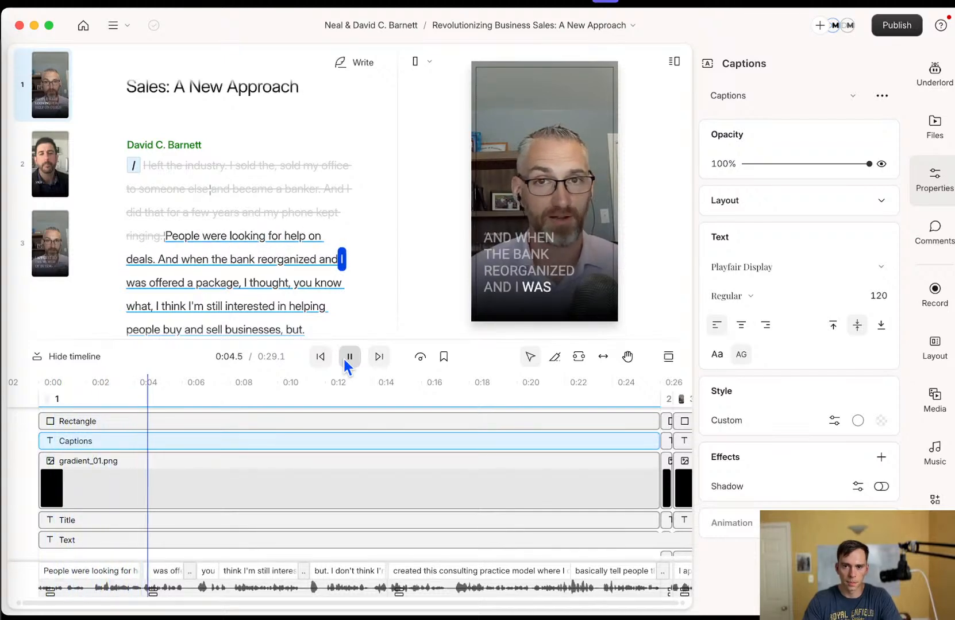
- Try to reposition the picture in scene 2 and undo the resulting move of the Rectangle layer
left_click(597, 129)
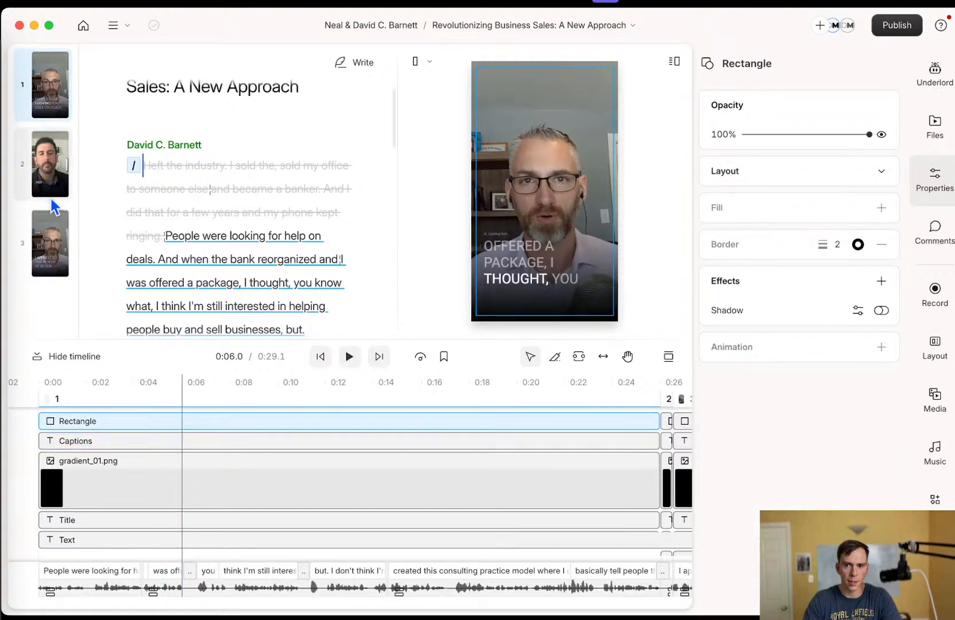
left_click(51, 198)
left_click(534, 267)
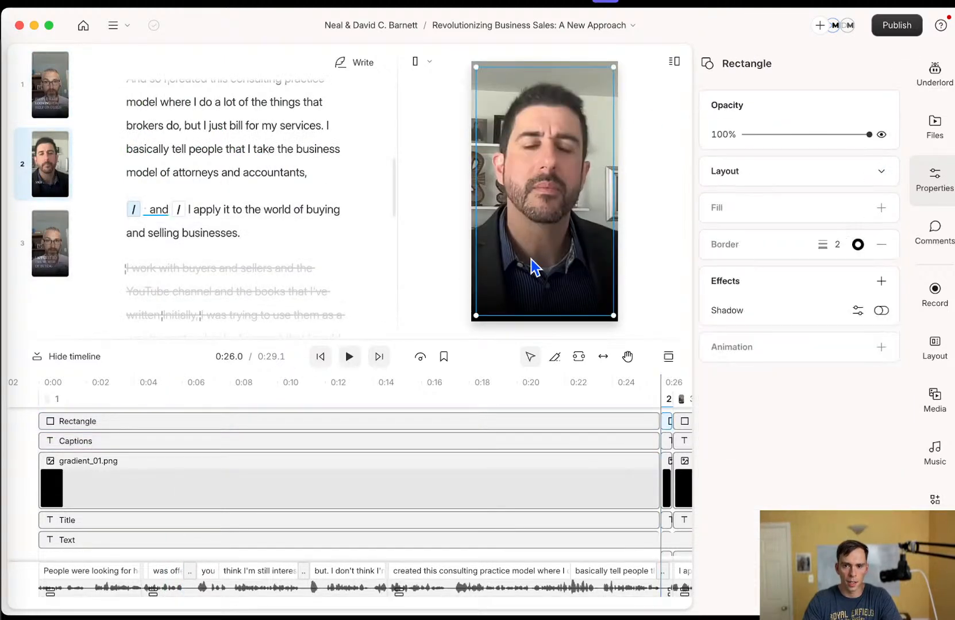
left_click_drag(534, 267, 631, 304)
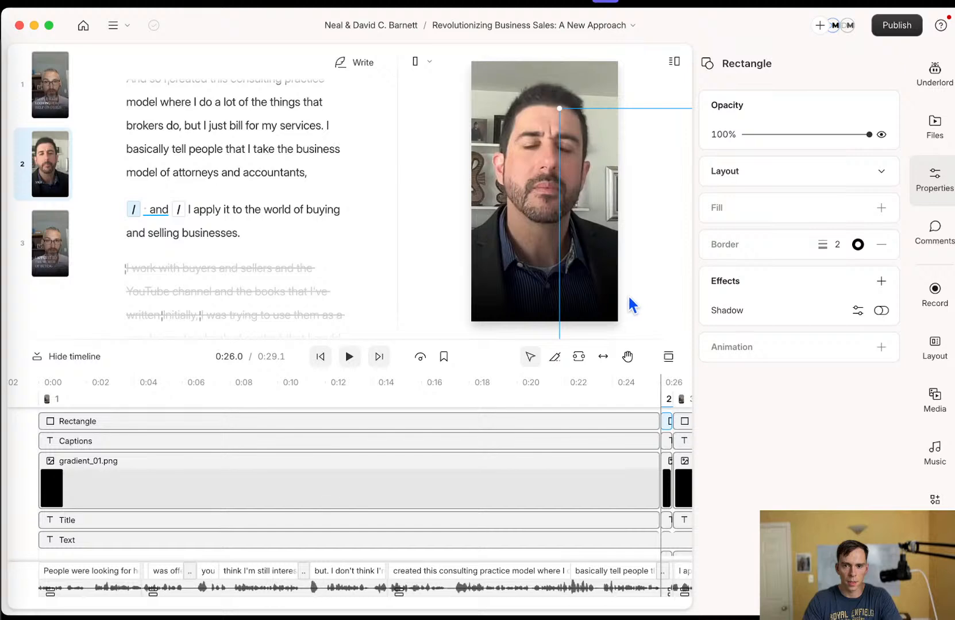
key("super+z")
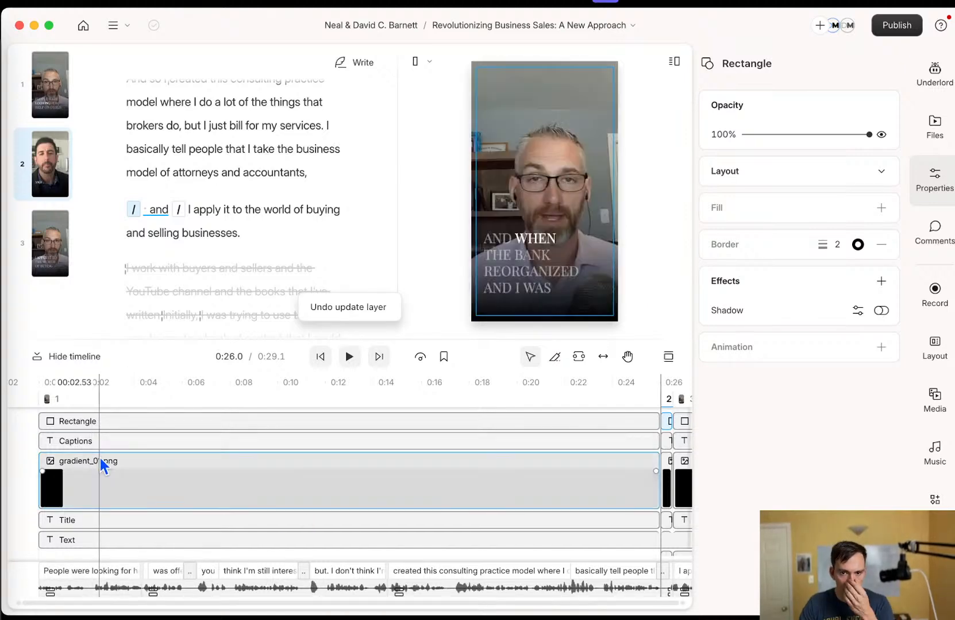
- Shift the first script video segment in scene 1 upward by setting its layout Y position to 1543
left_click(102, 465)
left_click(601, 209)
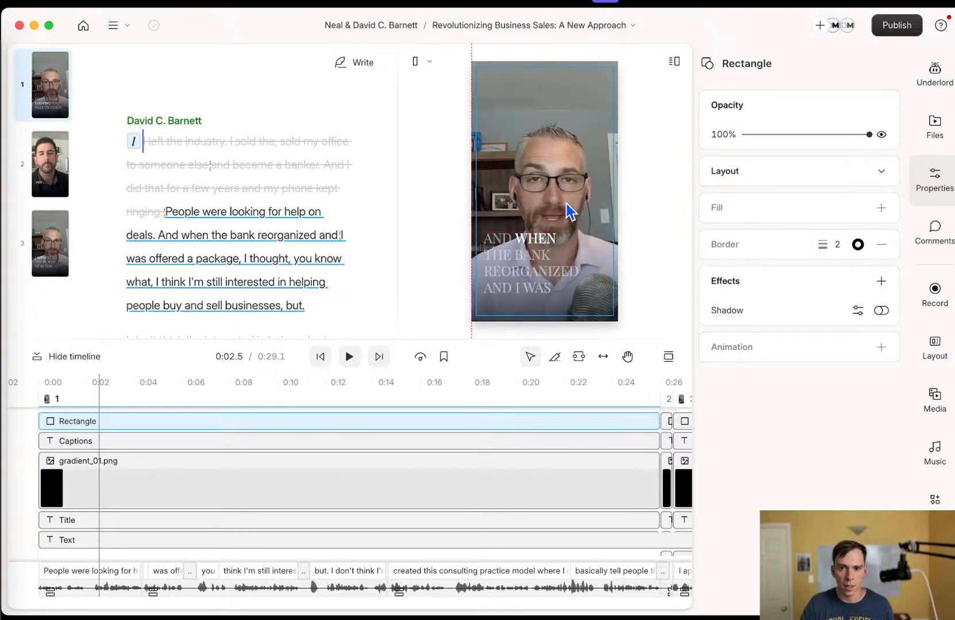
left_click(102, 591)
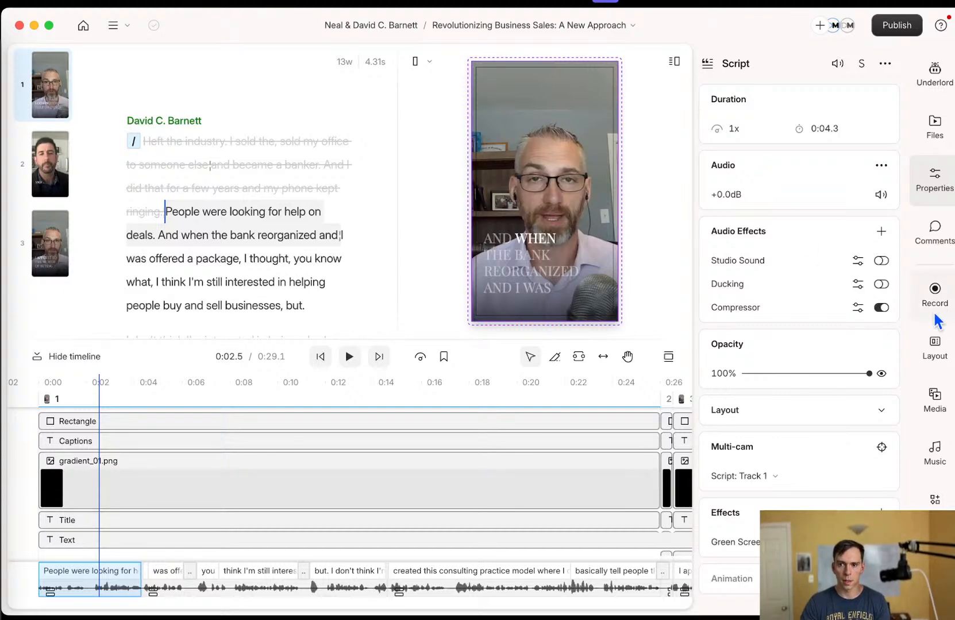
left_click(780, 421)
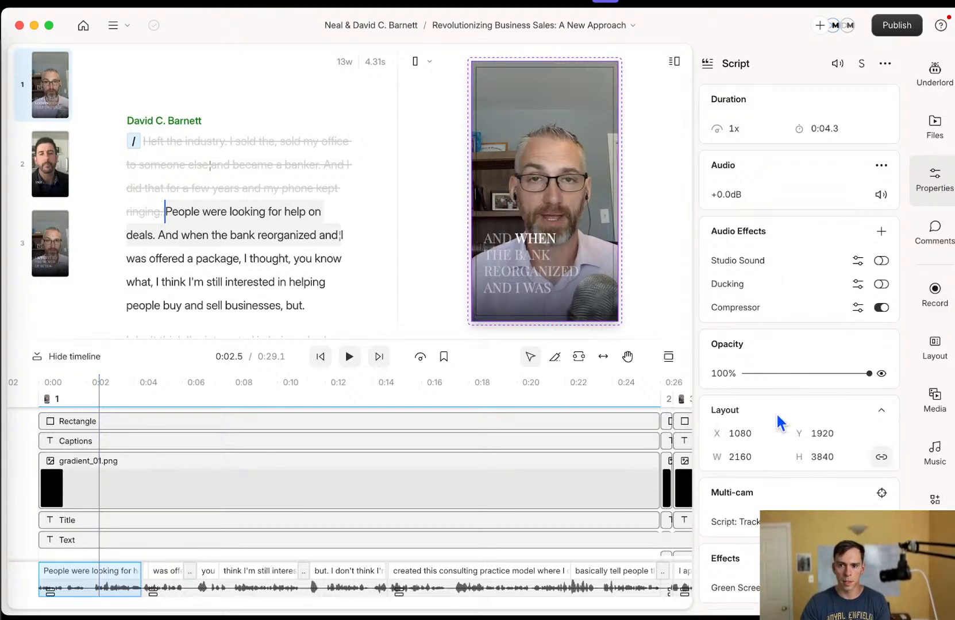
left_click_drag(817, 432, 274, 431)
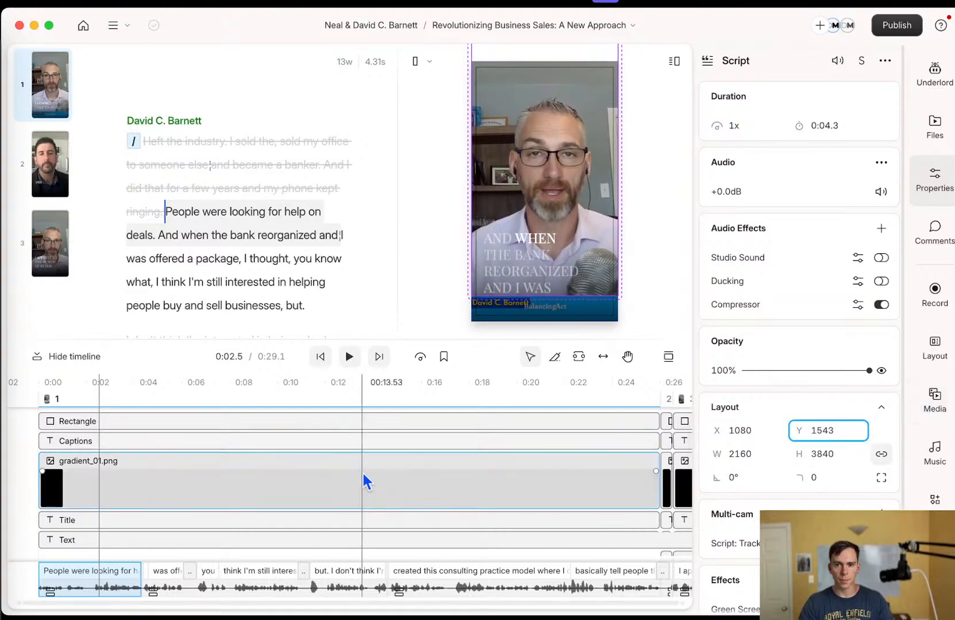
- Bring scene 1's speaker name Text layer to the front of the layer stack and deselect it
left_click(495, 316)
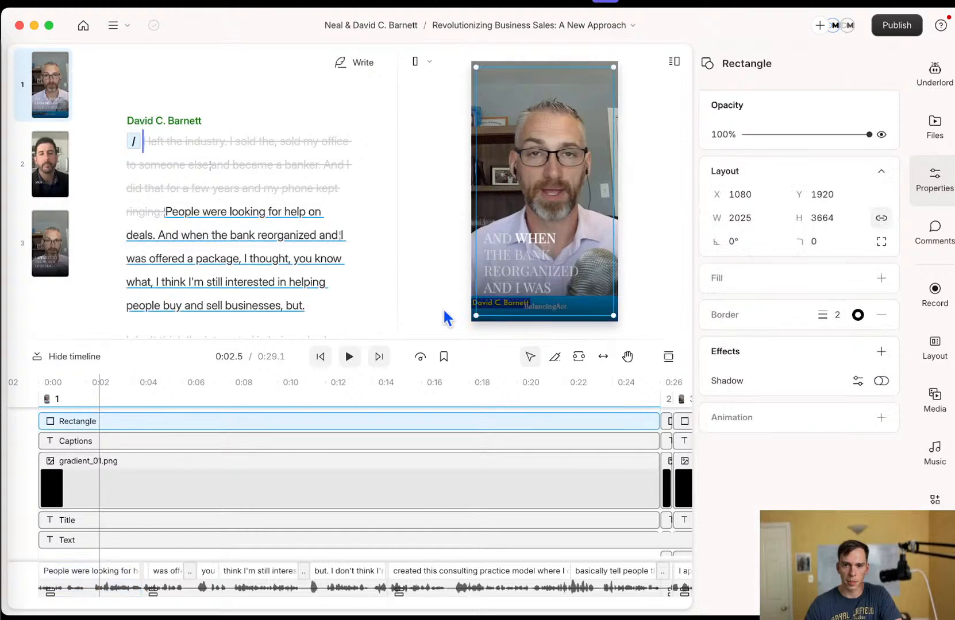
left_click(447, 317)
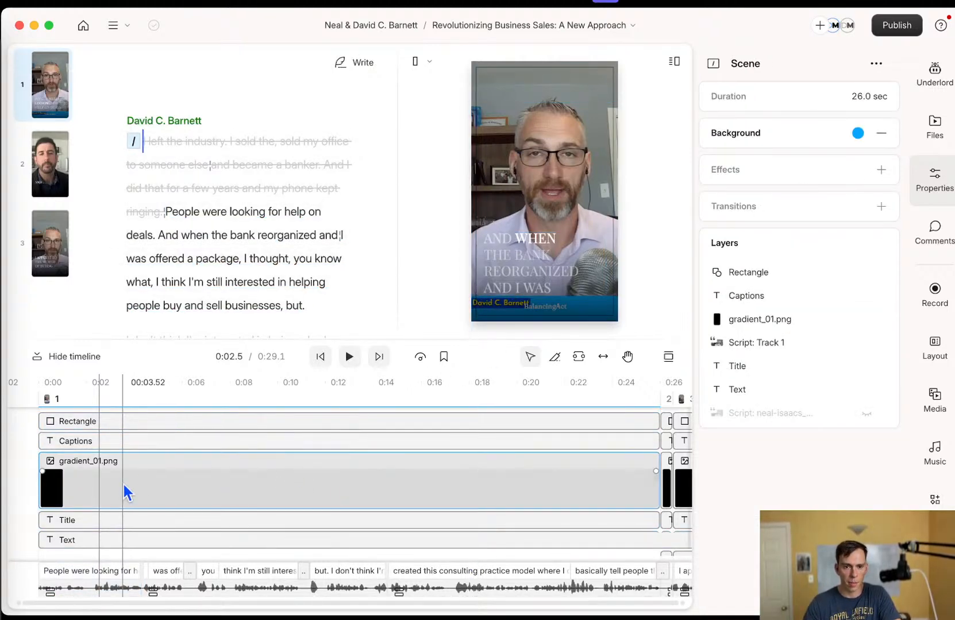
left_click(108, 525)
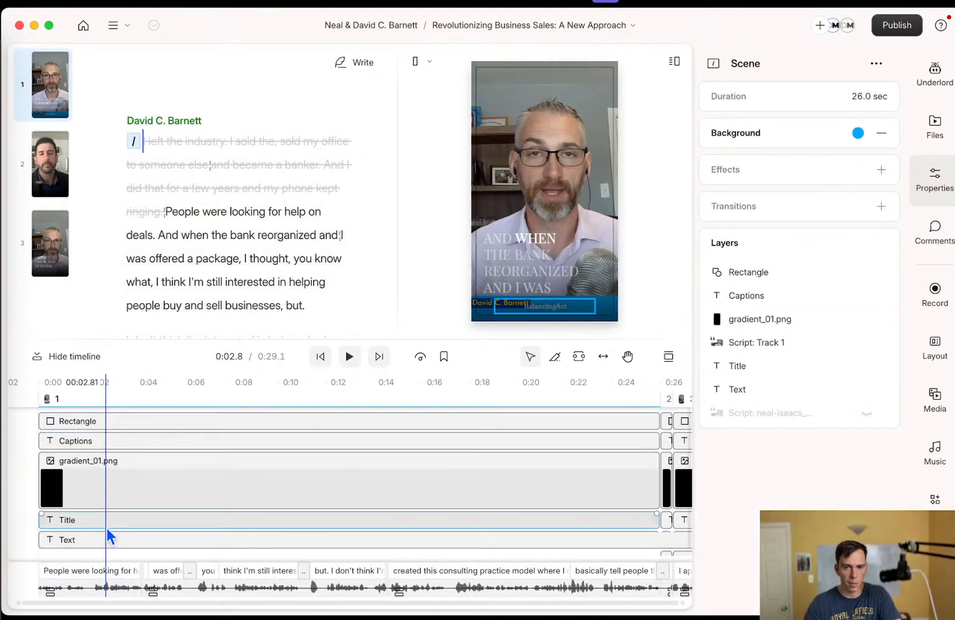
left_click(134, 543)
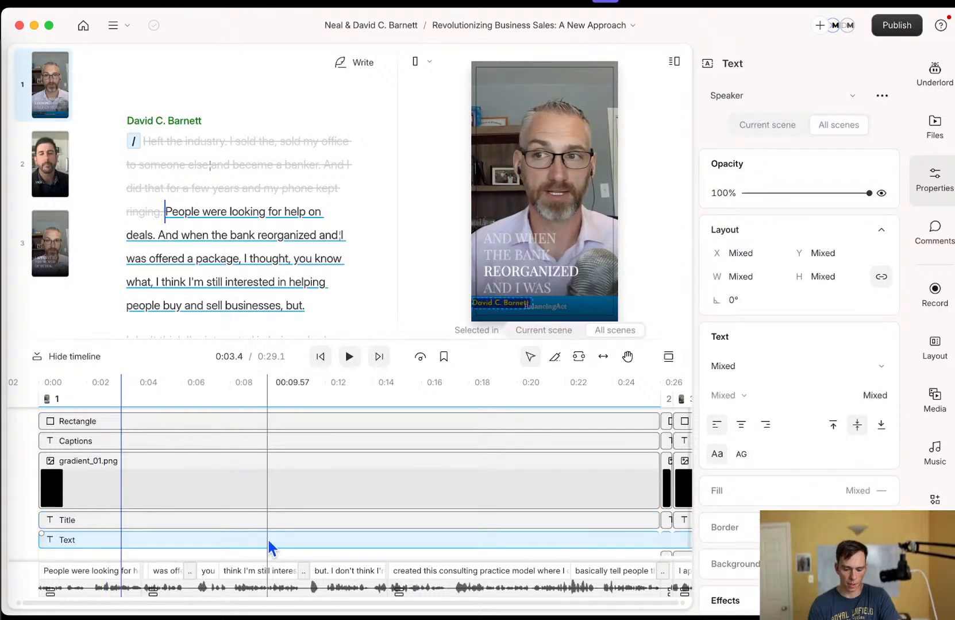
key("alt+super+]")
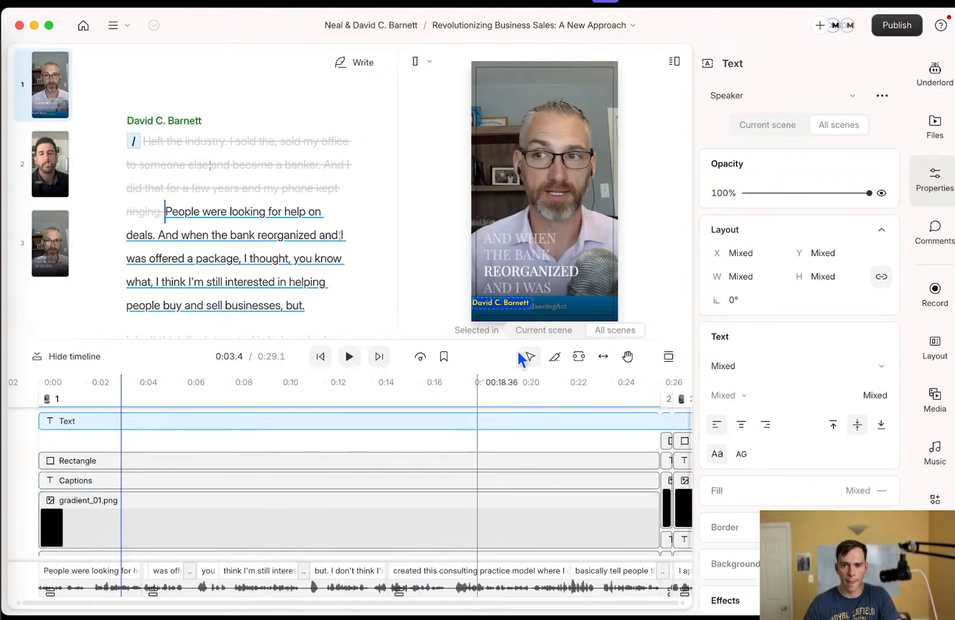
scroll(199, 452, "down", 1)
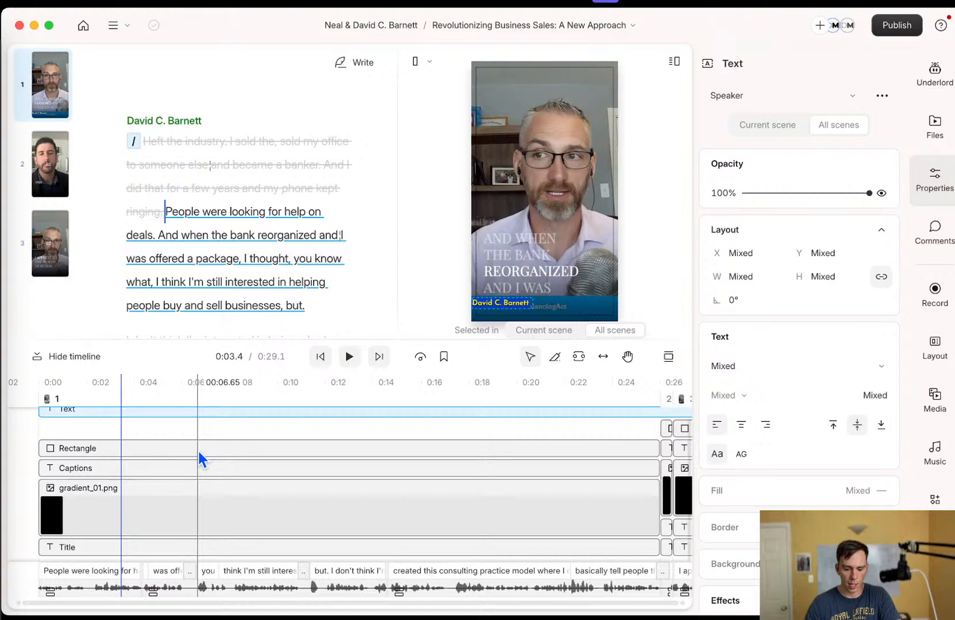
left_click(672, 225)
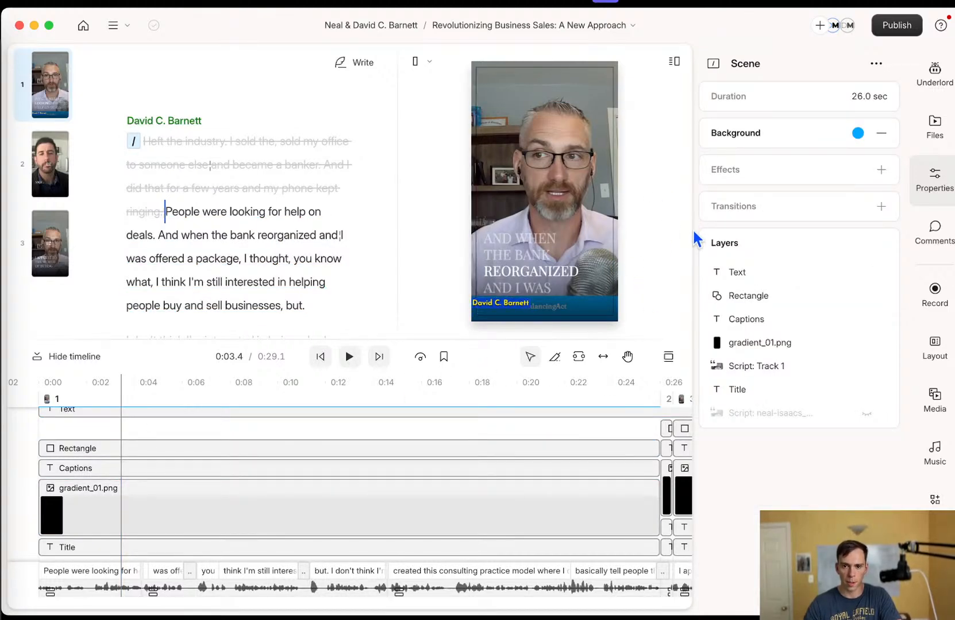
- Play a short part of the adjusted clip, pause it and show the project's list of compositions
left_click(349, 357)
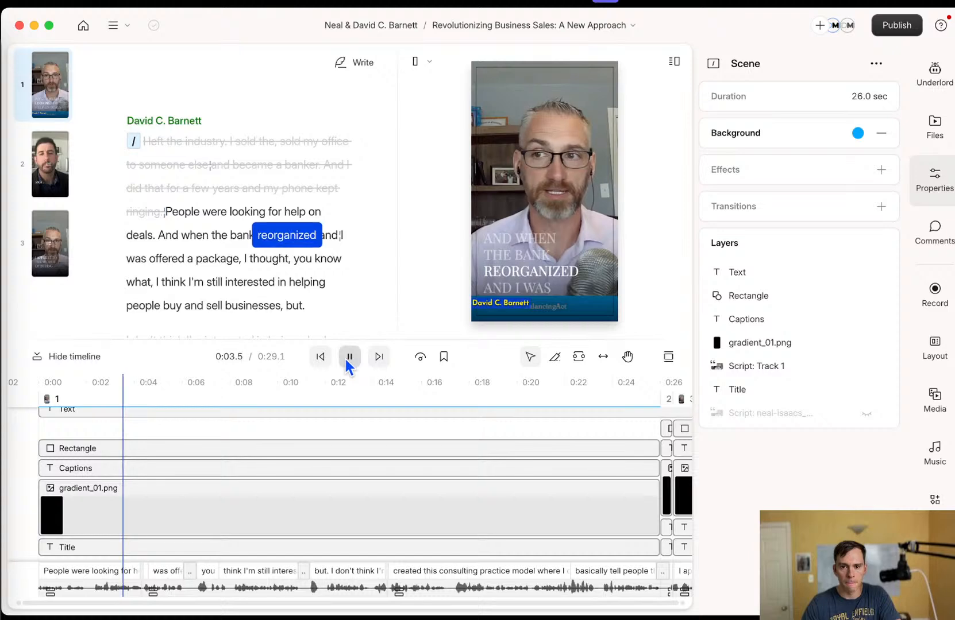
left_click(348, 356)
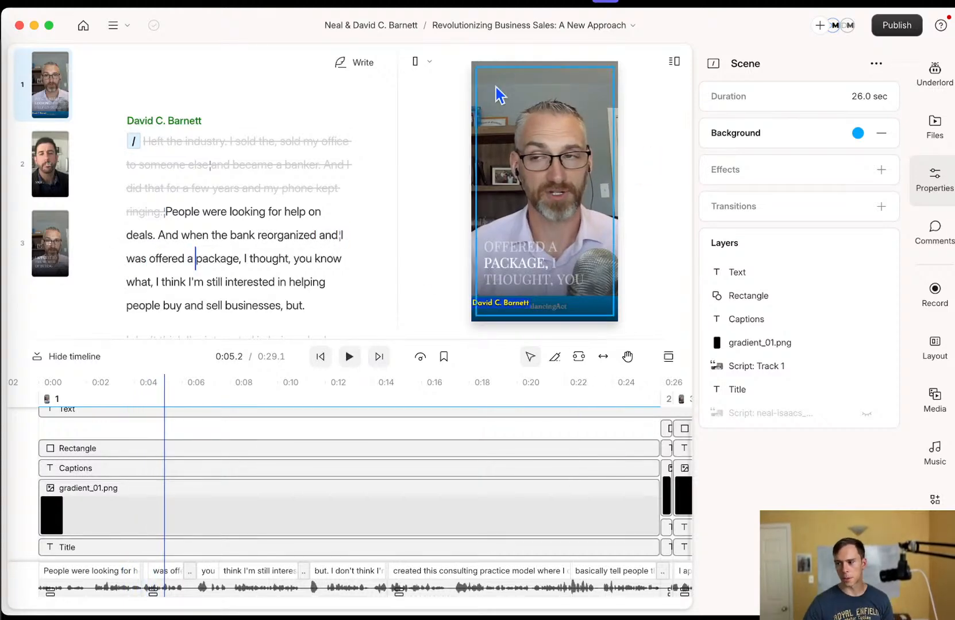
left_click(574, 33)
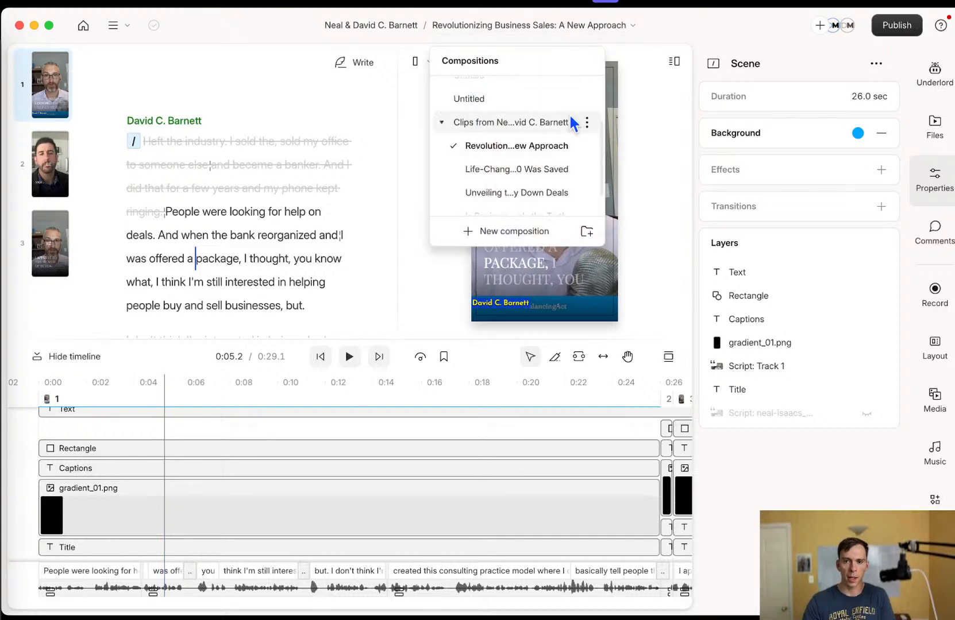
- Show Underlord's Create clips settings and select the Bold Transparent layout
left_click(659, 132)
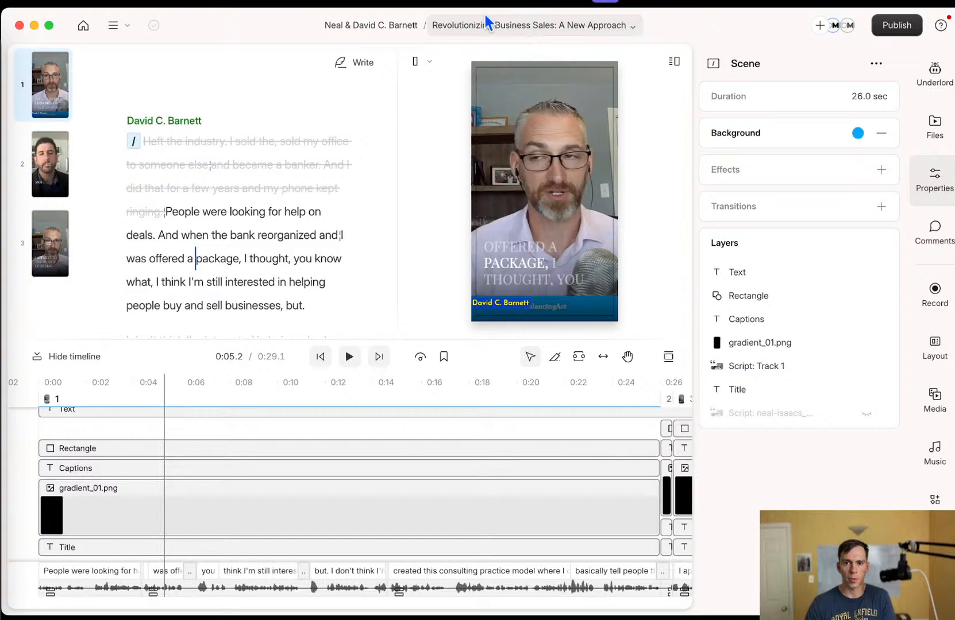
left_click(447, 25)
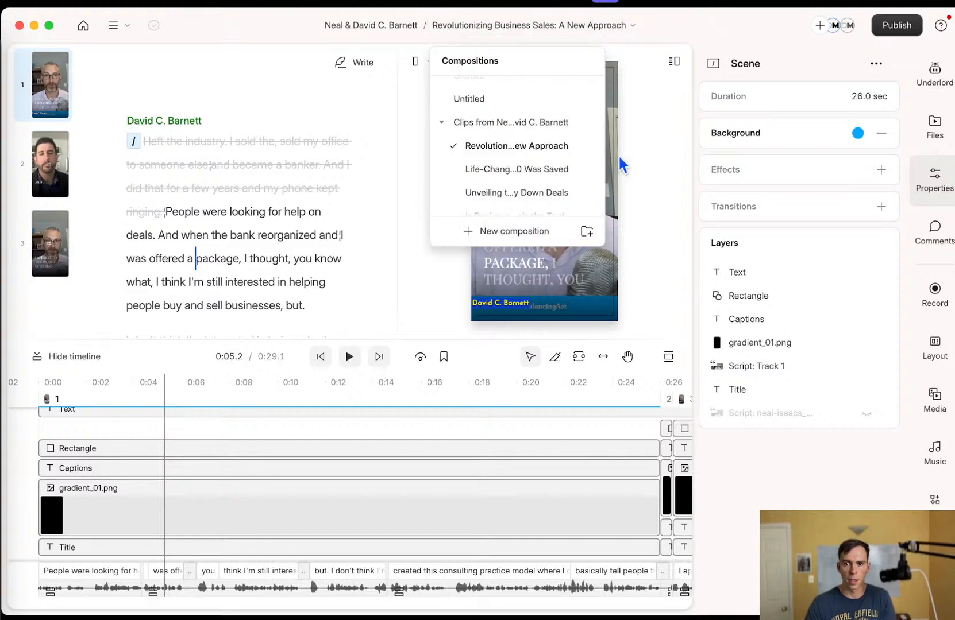
left_click(935, 77)
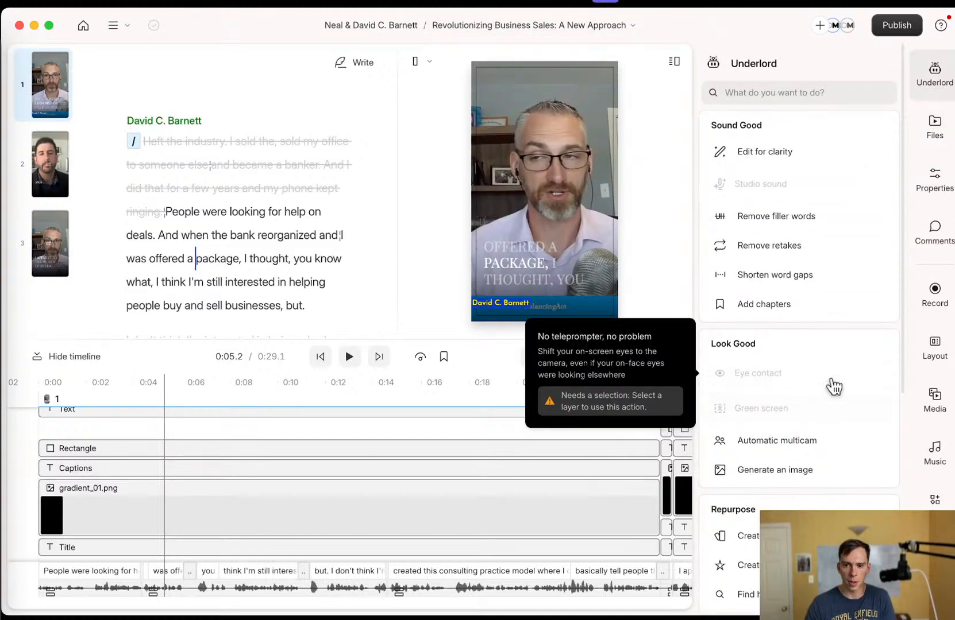
scroll(827, 397, "down", 5)
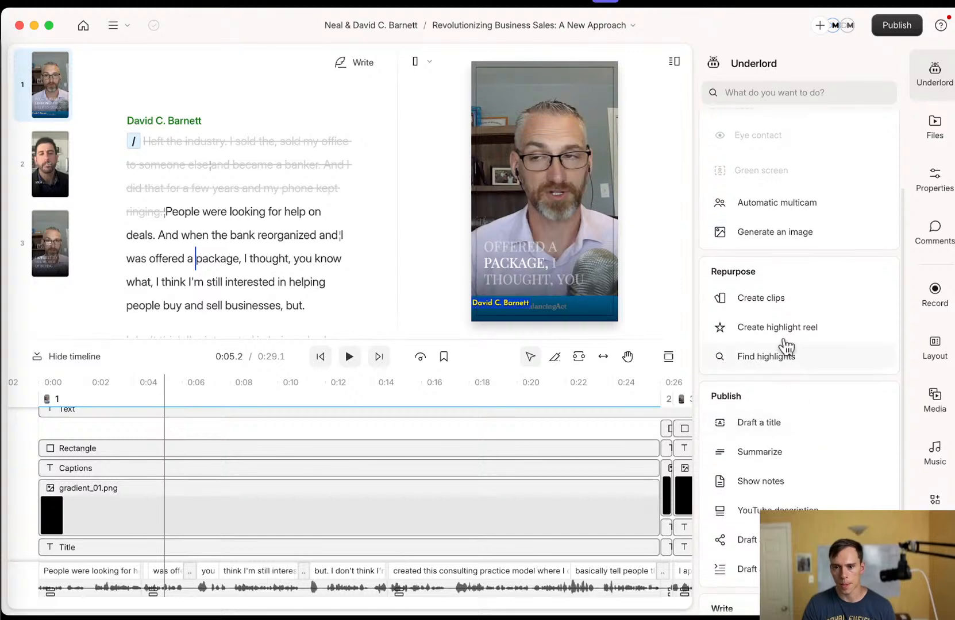
left_click(783, 304)
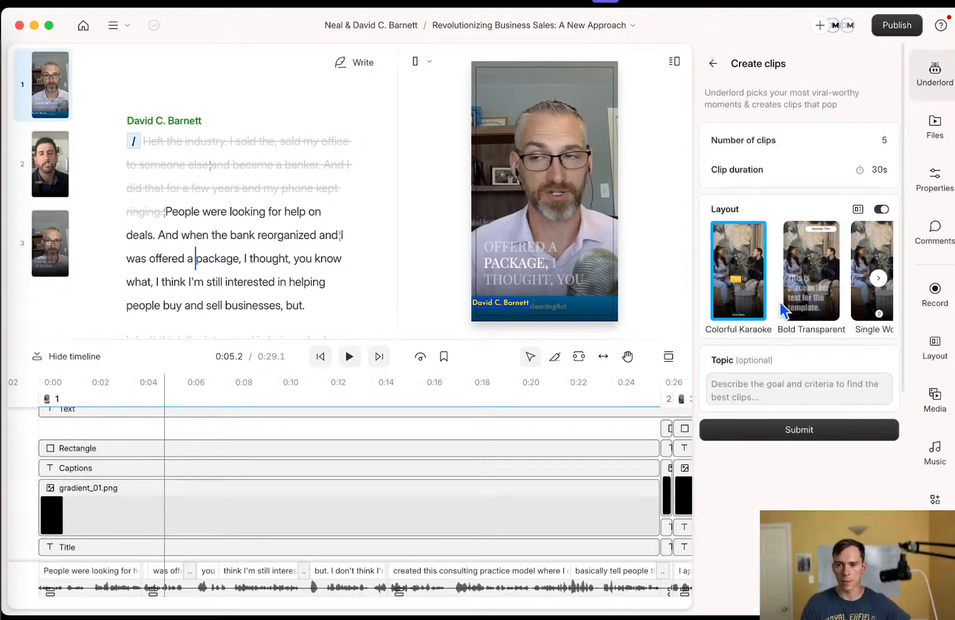
left_click(803, 270)
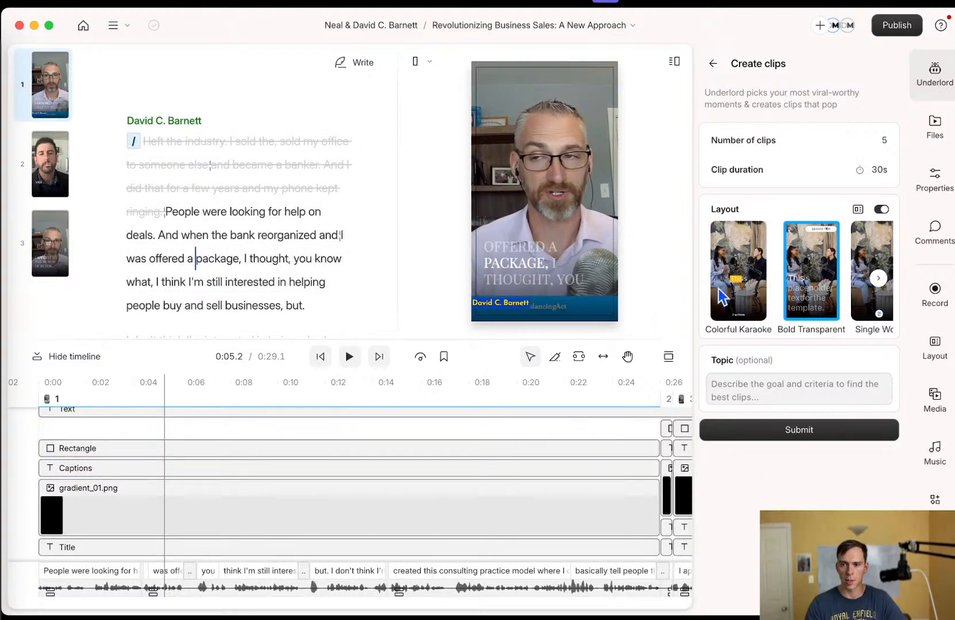
- Browse the gallery of layout templates for clips and return to the list of Underlord tools without submitting
left_click(857, 209)
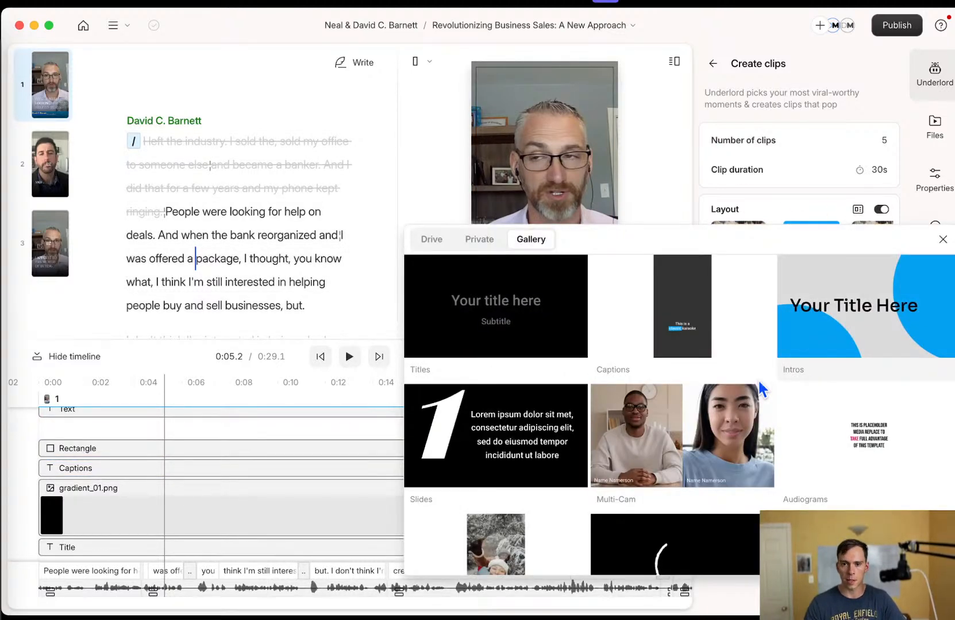
left_click(942, 239)
left_click(708, 63)
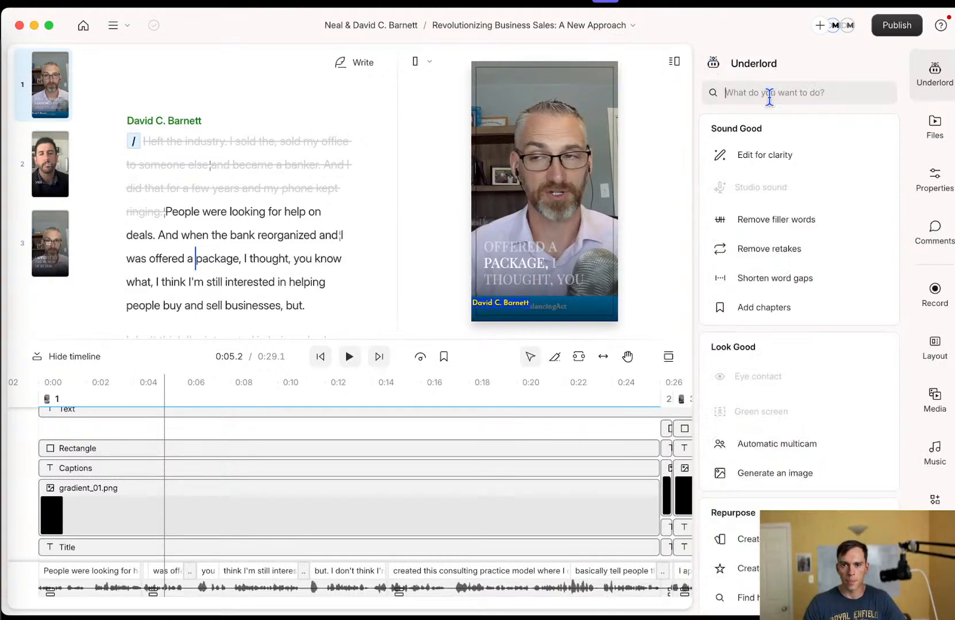
- Review the generated clips in the project's list of compositions, down to The High-Stakes Game: Buyer vs. Seller, and close the list
left_click(624, 26)
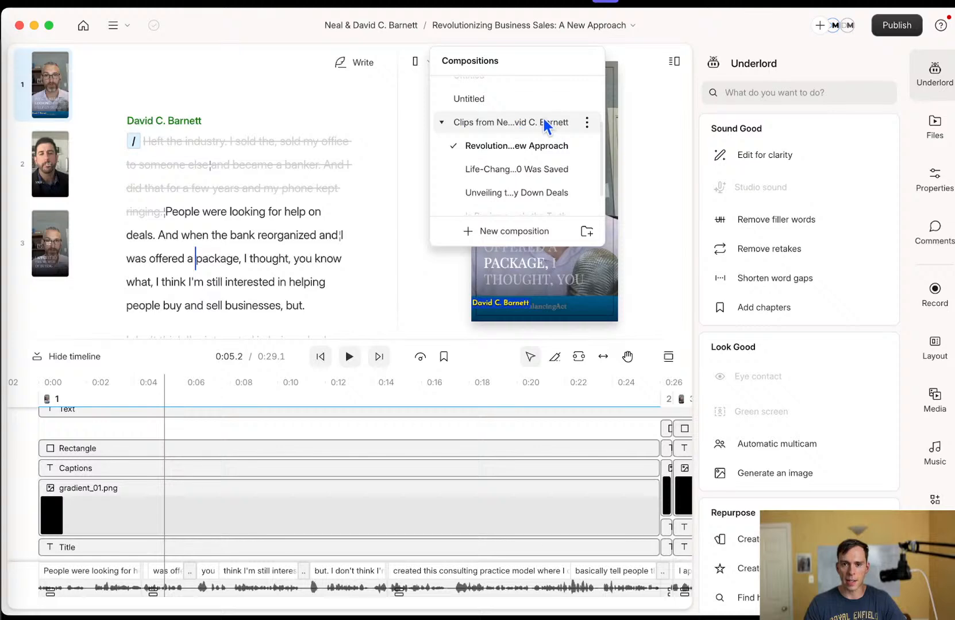
scroll(500, 189, "down", 2)
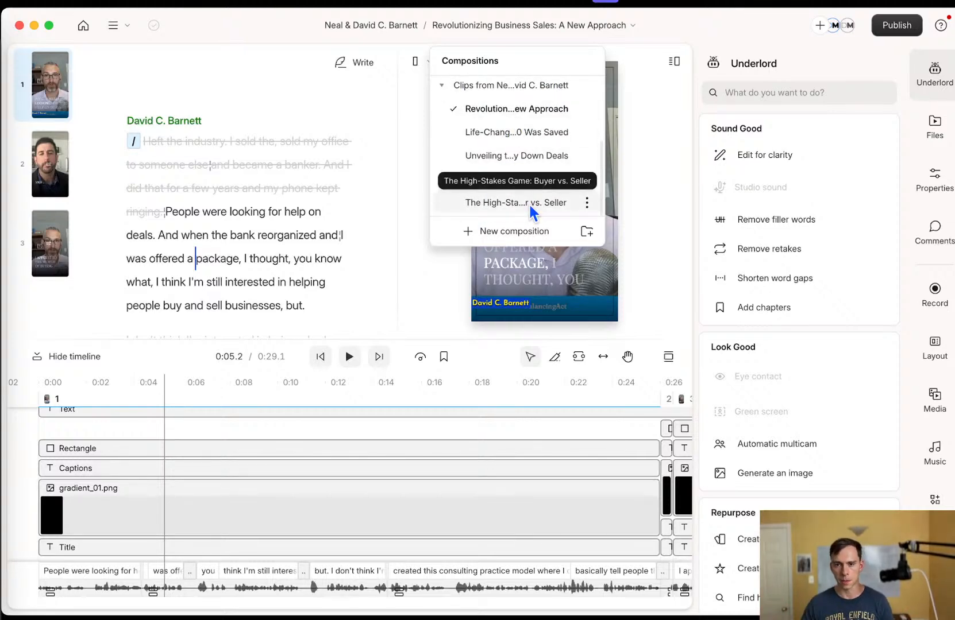
left_click(837, 32)
- Review the video export options, including the choice of what to export such as All compositions, and close them without exporting
left_click(897, 25)
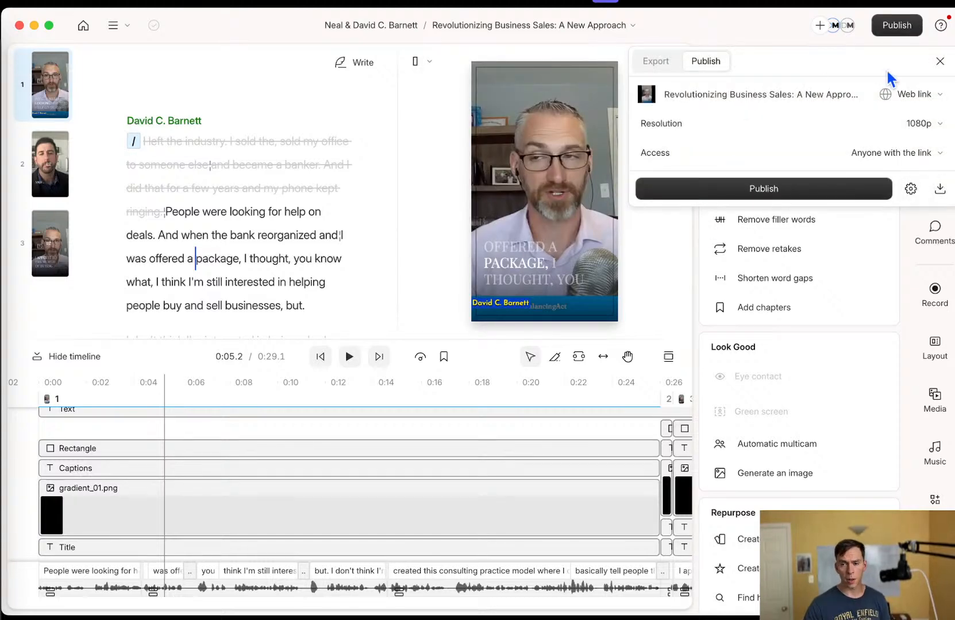
left_click(657, 63)
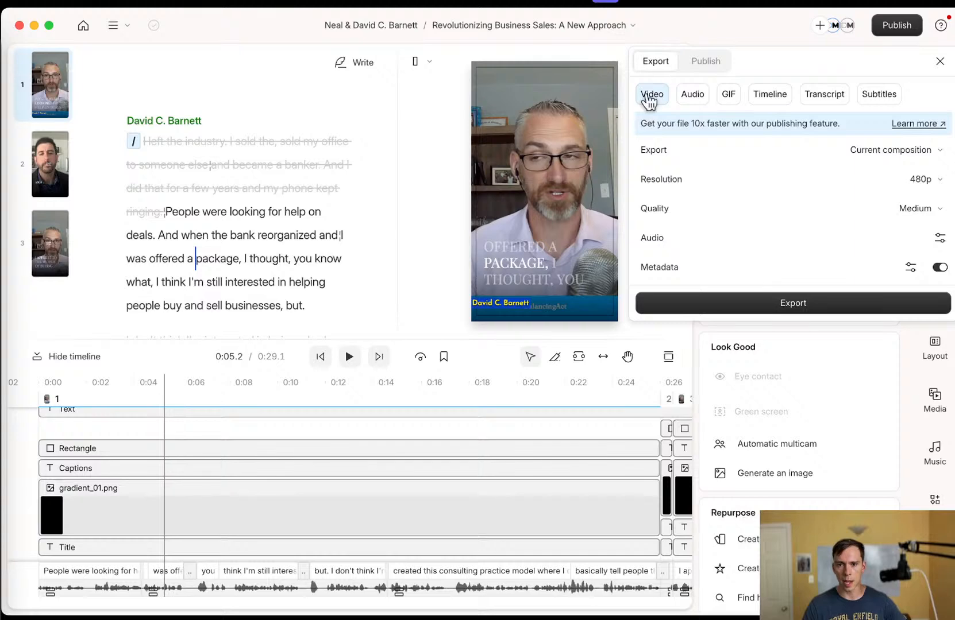
left_click(891, 150)
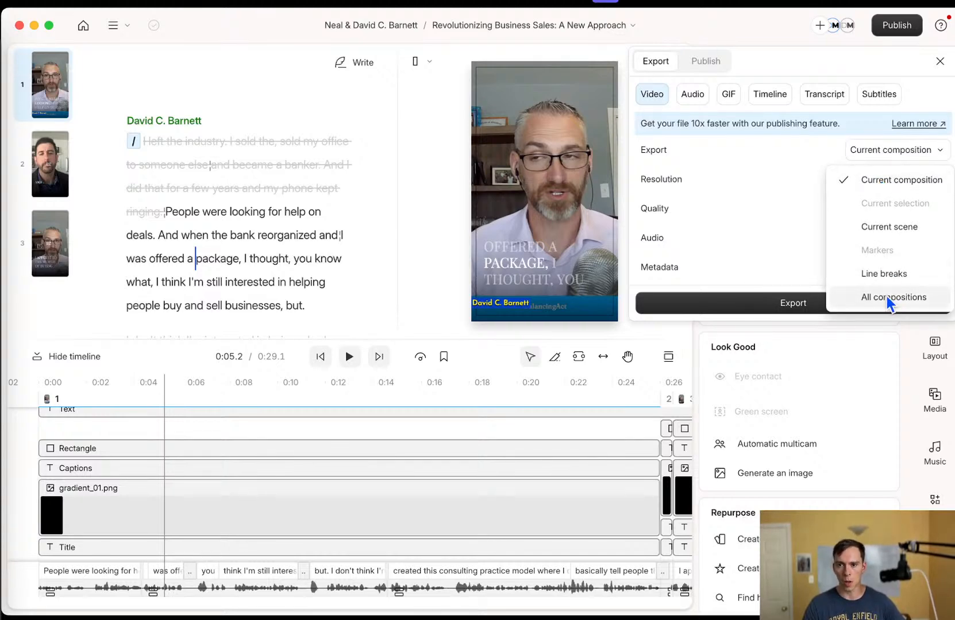
left_click(742, 132)
left_click(679, 39)
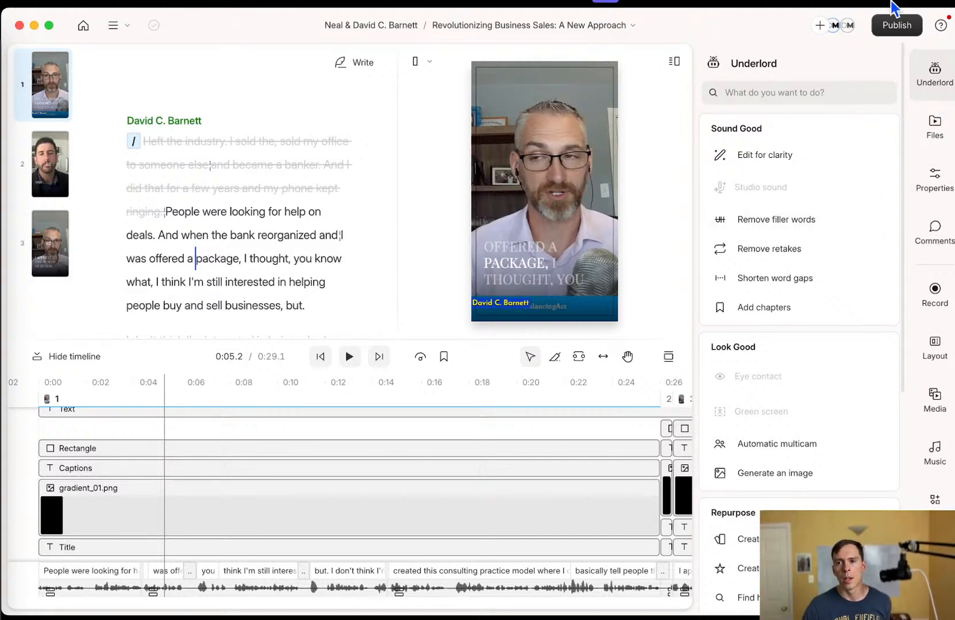
- Look through the available publishing destinations for the clip, keep Web link, and close the publishing options
left_click(896, 30)
left_click(911, 97)
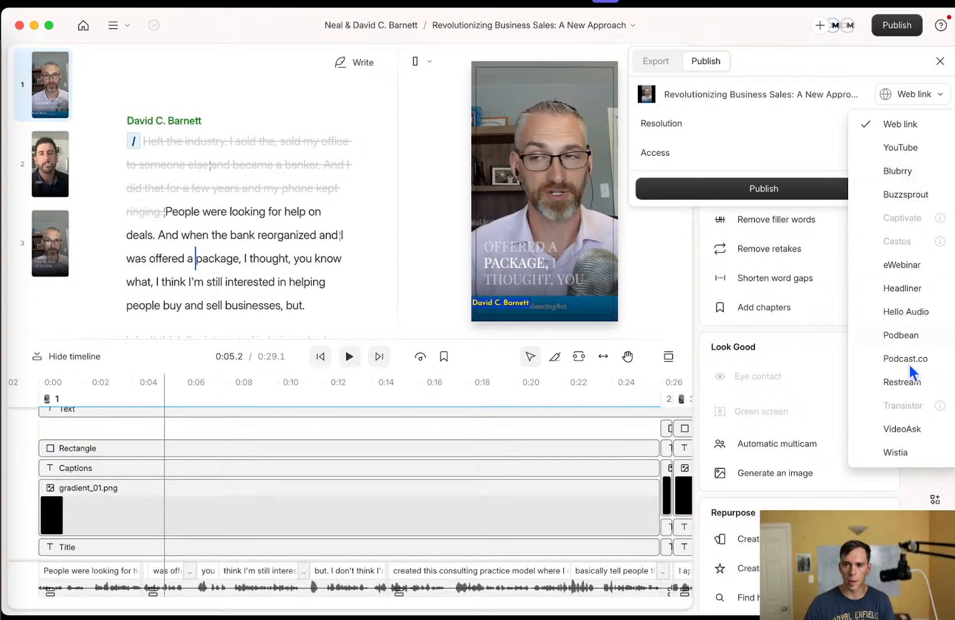
left_click(908, 96)
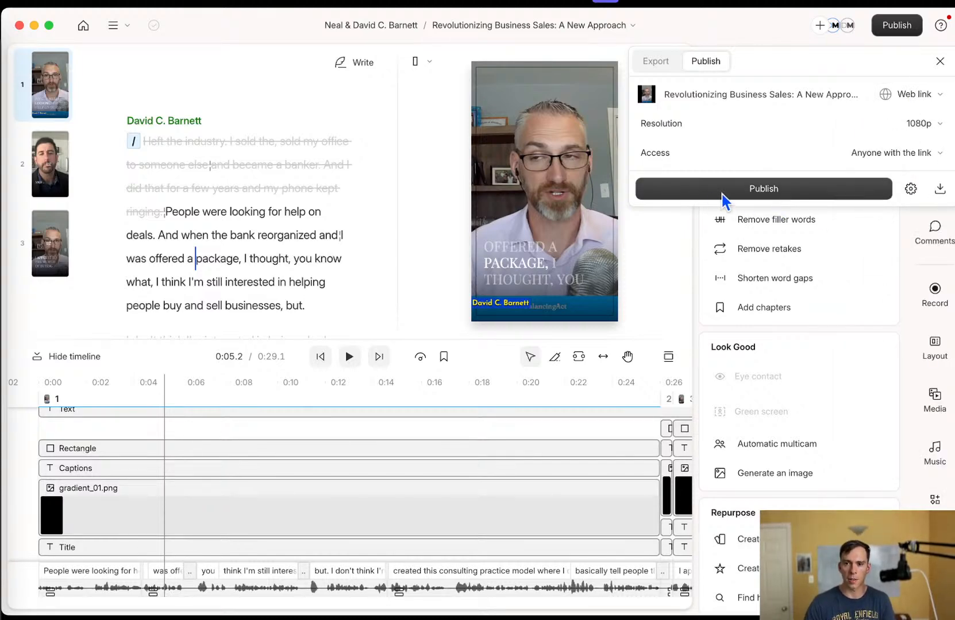
left_click(935, 64)
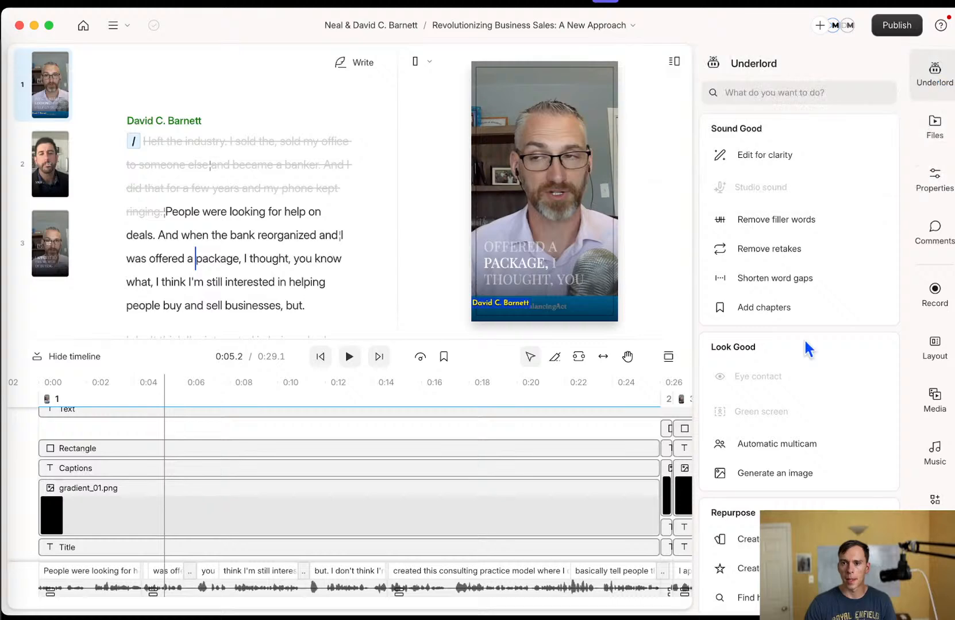
- Look over Underlord's list of AI tools and the application's main commands, and hide the Underlord tools
scroll(804, 402, "down", 6)
scroll(787, 419, "up", 6)
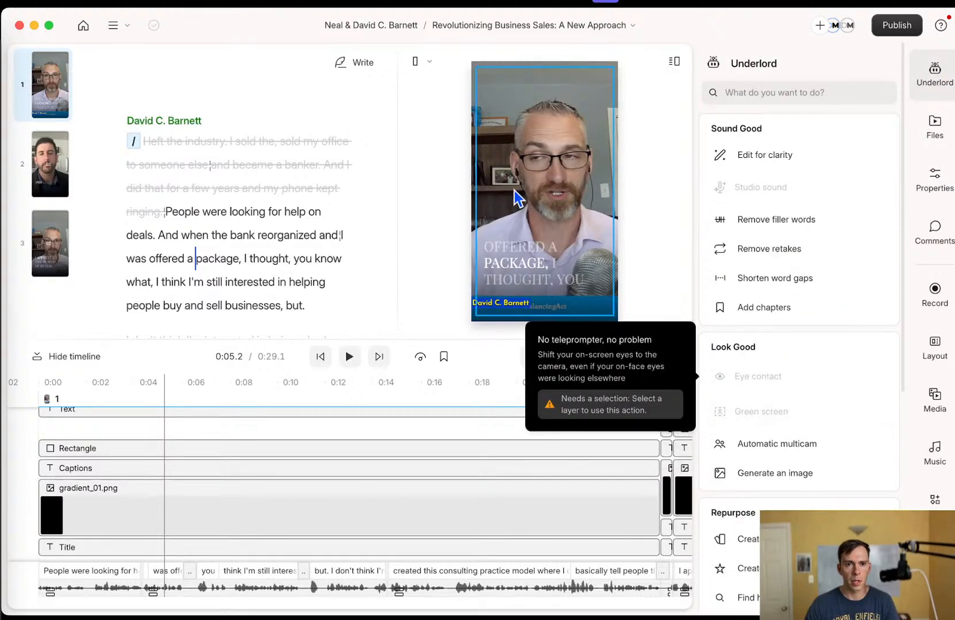
left_click(134, 30)
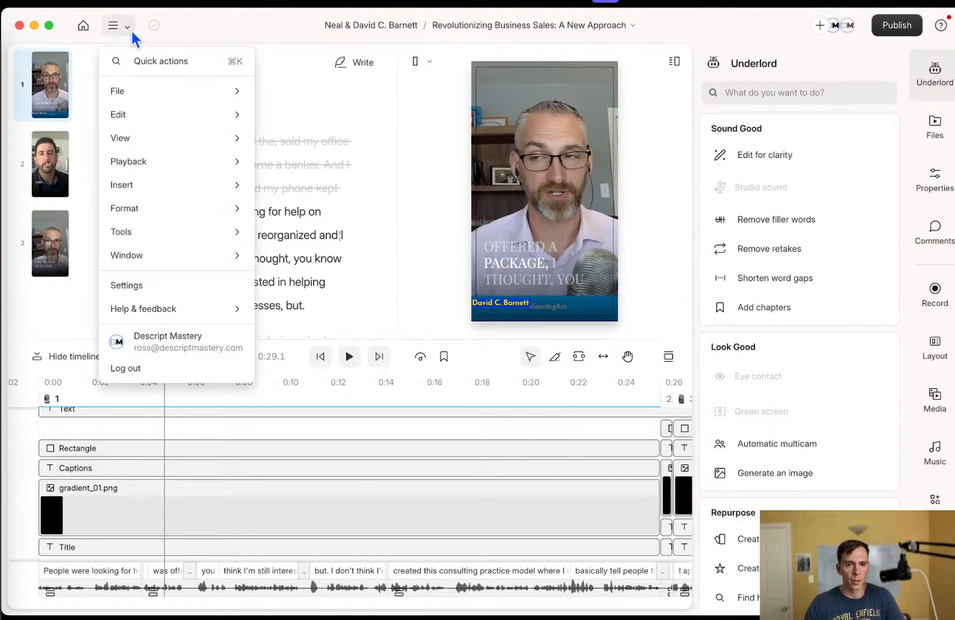
left_click(132, 32)
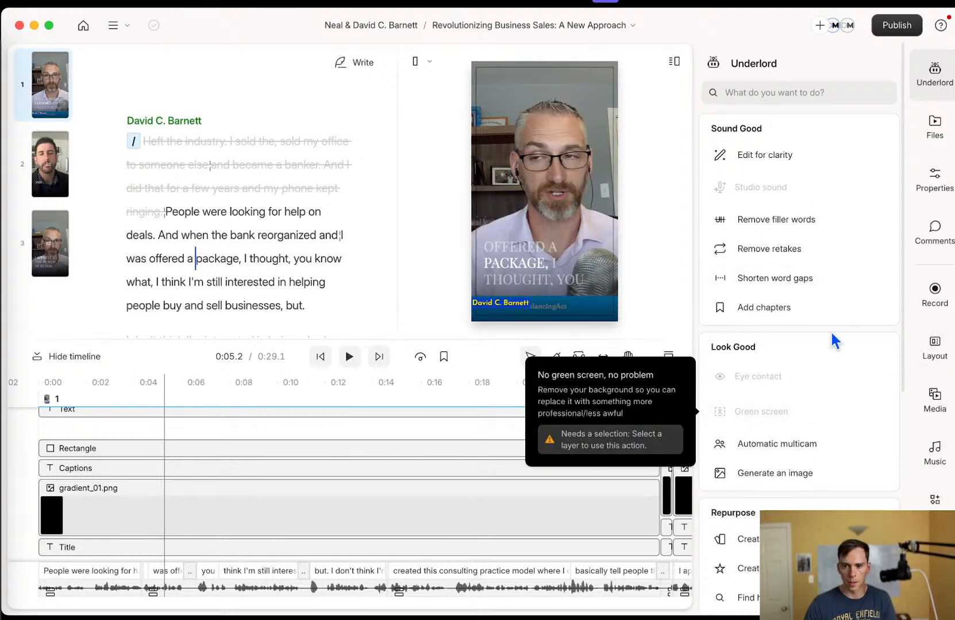
scroll(786, 417, "down", 6)
scroll(786, 414, "up", 6)
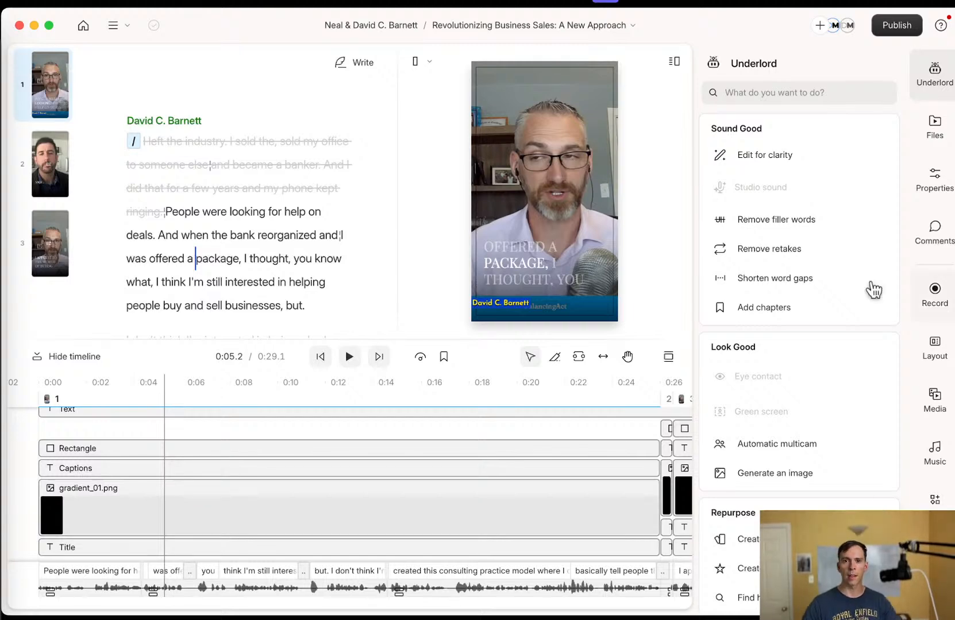
left_click(934, 74)
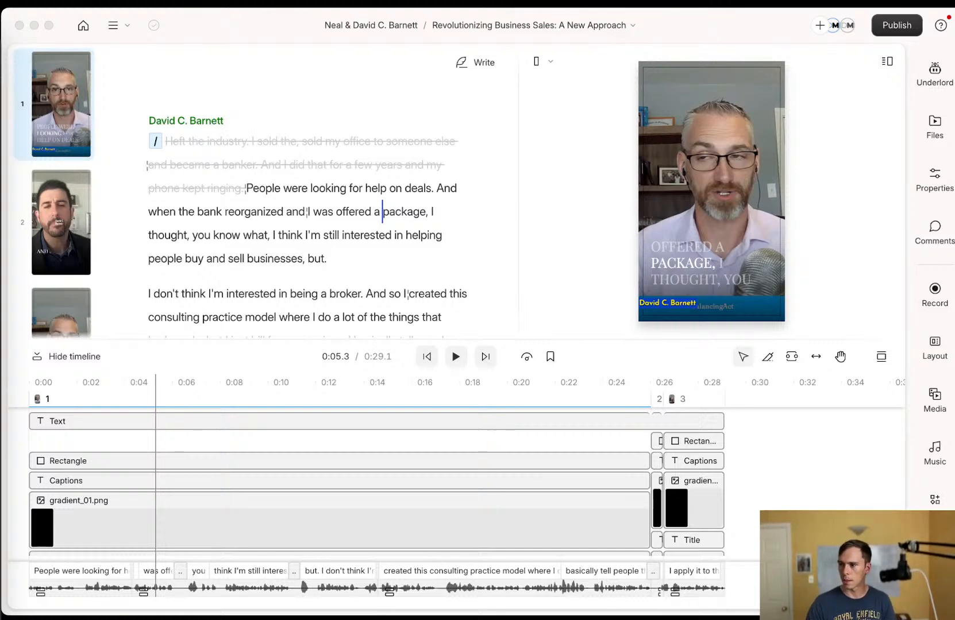
- Switch to the browser showing descriptmastery.com and open the Descript course page
left_click_drag(947, 35, 474, 2)
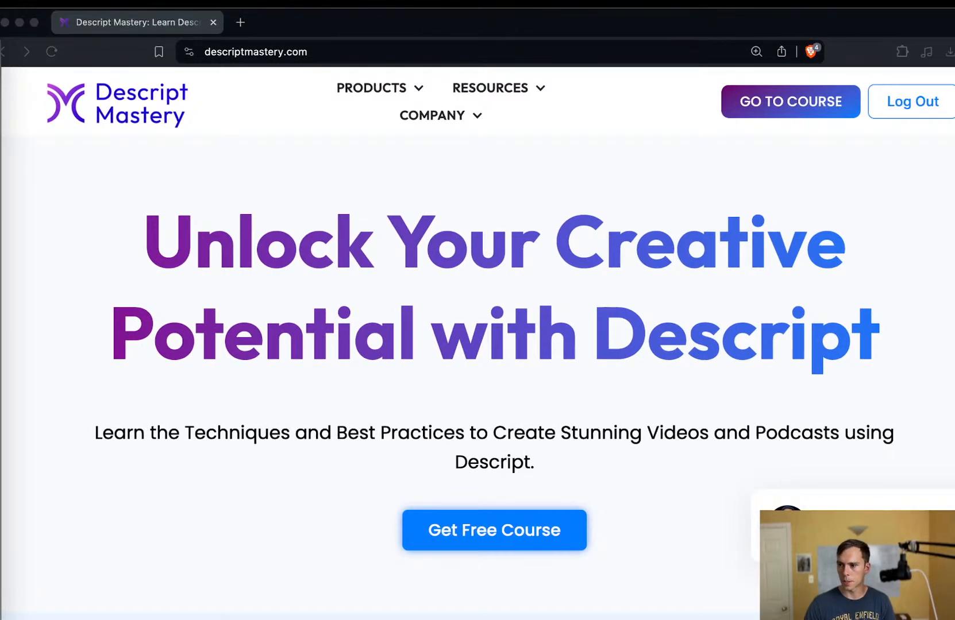
left_click(541, 20)
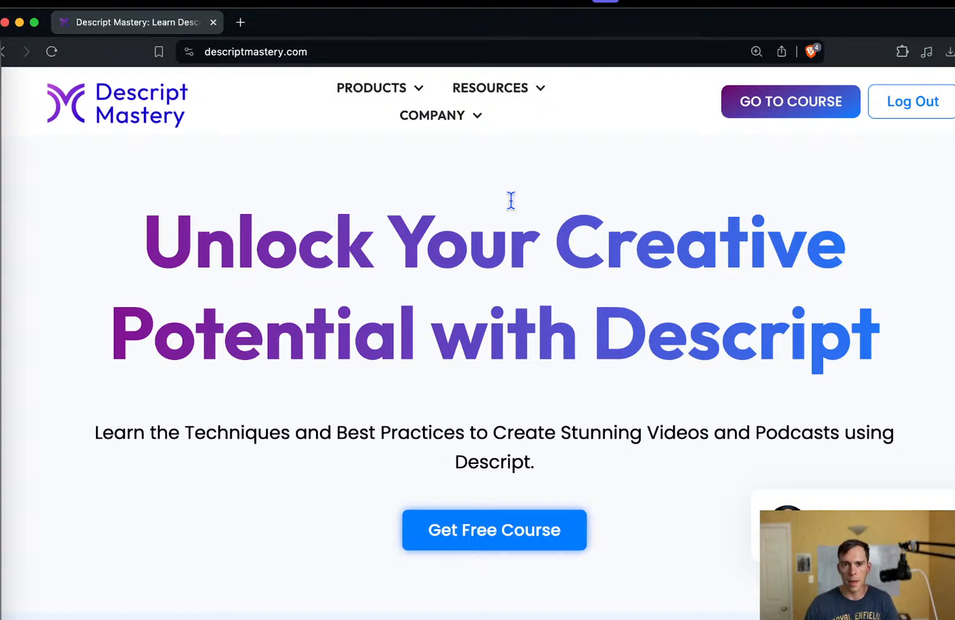
mouse_move(336, 92)
left_click(350, 133)
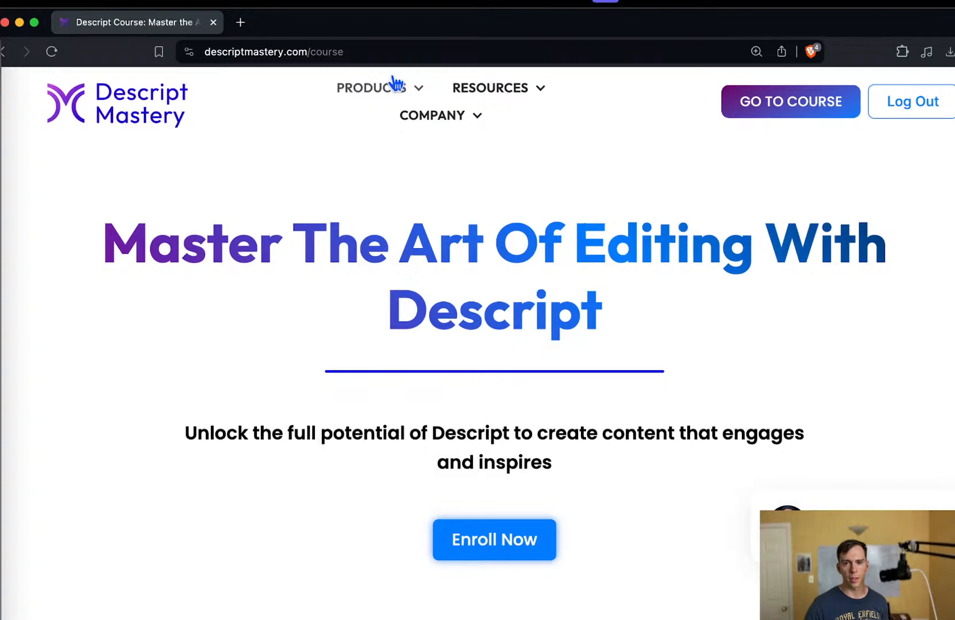
- Visit the site's Descript Tutoring page and proceed to its Descript Templates page
mouse_move(395, 86)
left_click(384, 156)
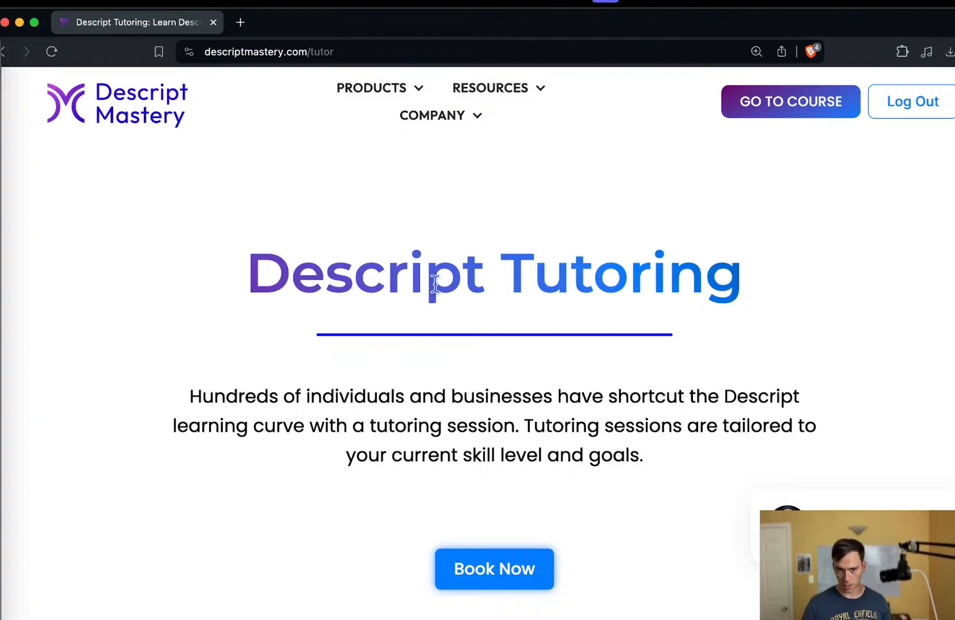
left_click(417, 98)
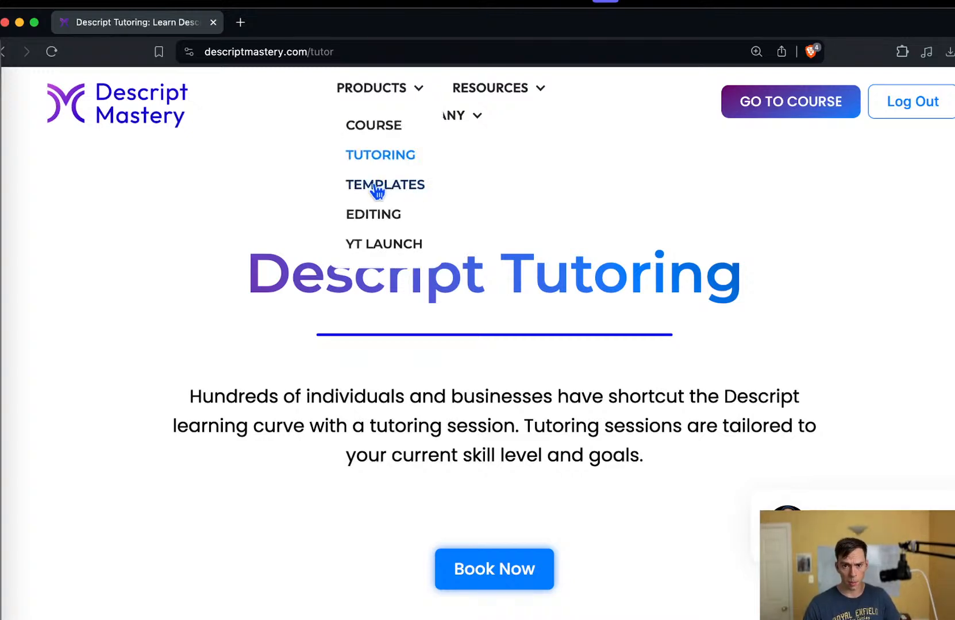
left_click(435, 185)
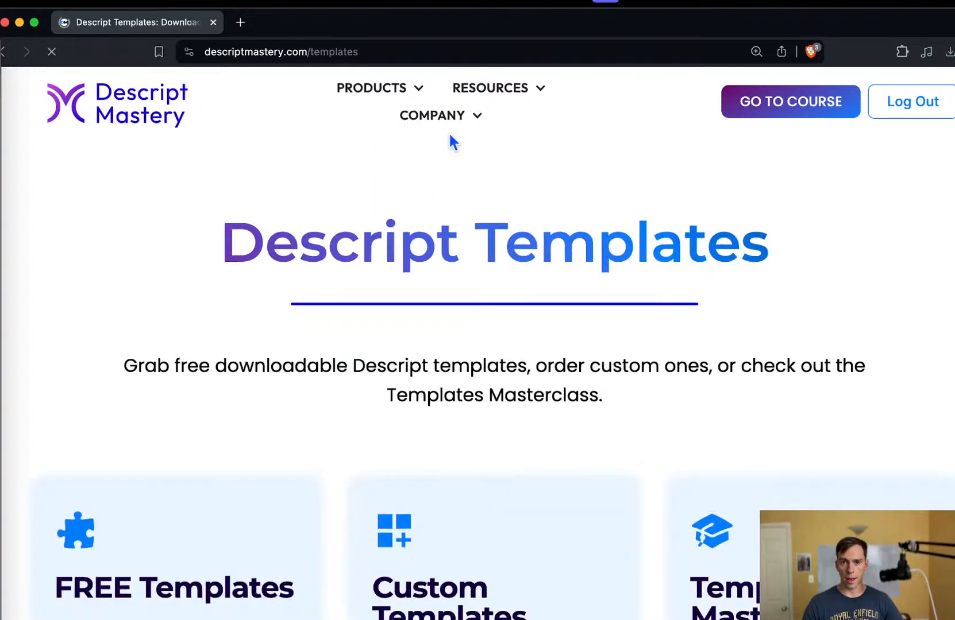
- Examine the Templates page's Masterclass description and free template packs, including the Youtube Like/Subscribe and Top 10 Sounds Effects packs
scroll(402, 459, "down", 5)
left_click(189, 547)
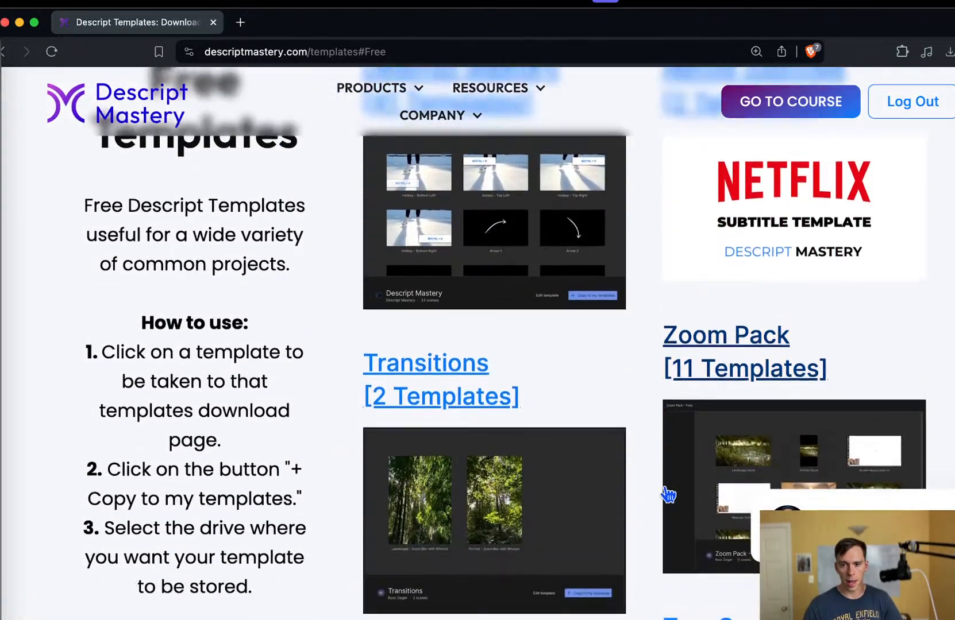
scroll(646, 477, "down", 4)
scroll(637, 469, "up", 15)
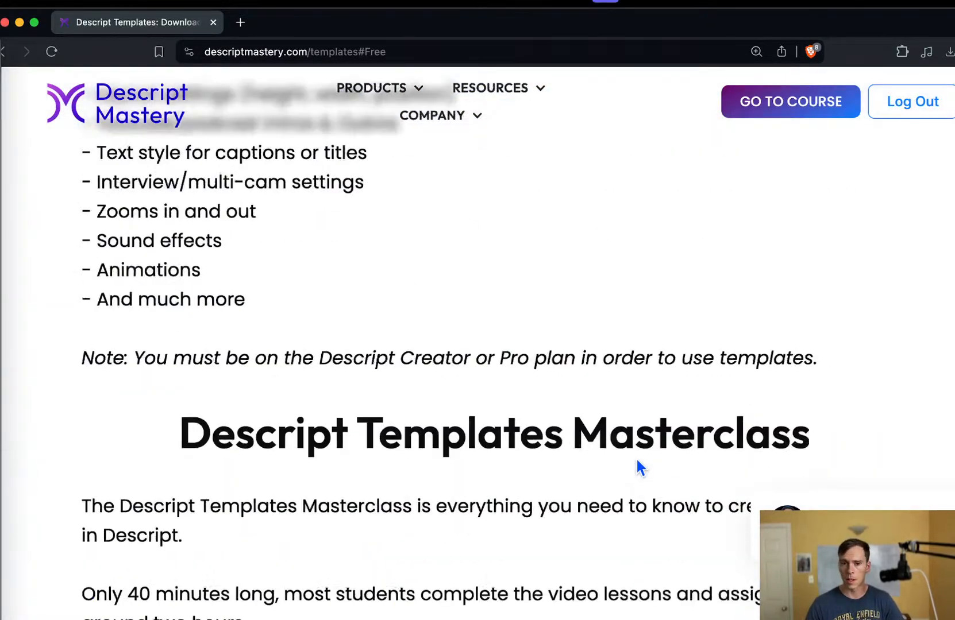
scroll(583, 552, "down", 10)
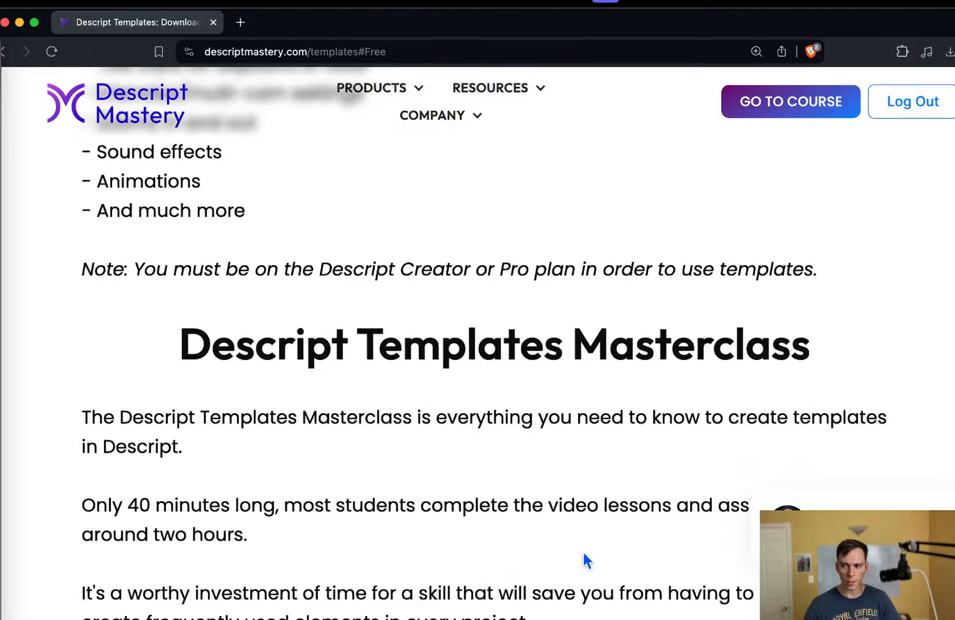
scroll(587, 550, "down", 10)
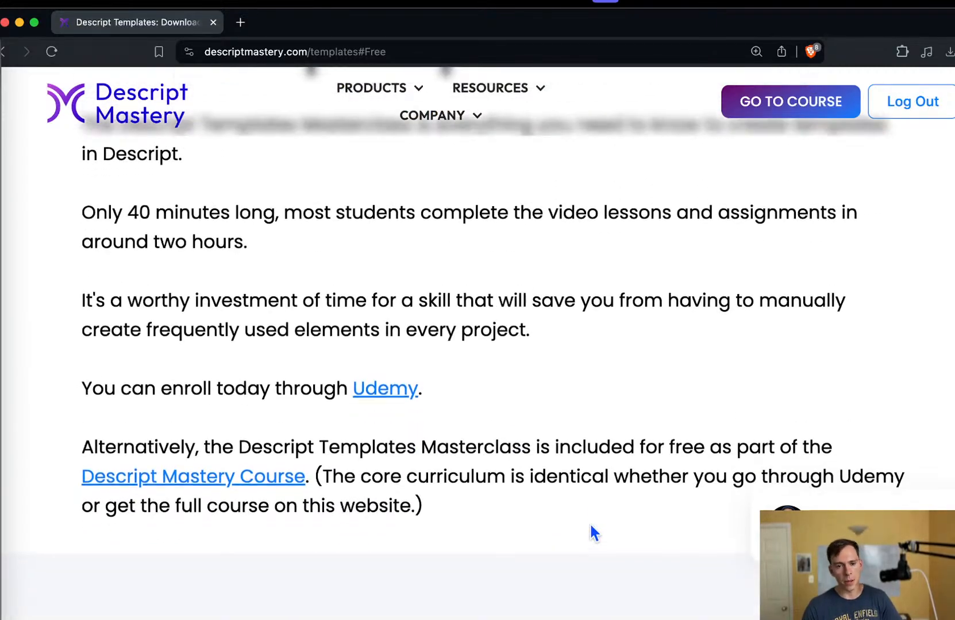
scroll(632, 543, "down", 10)
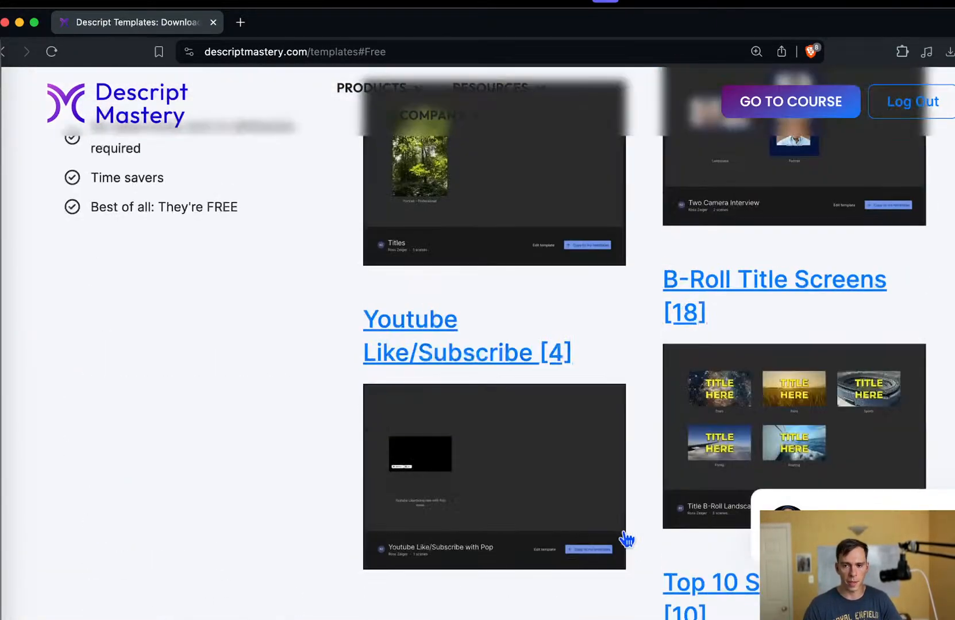
scroll(695, 613, "down", 5)
scroll(608, 458, "up", 3)
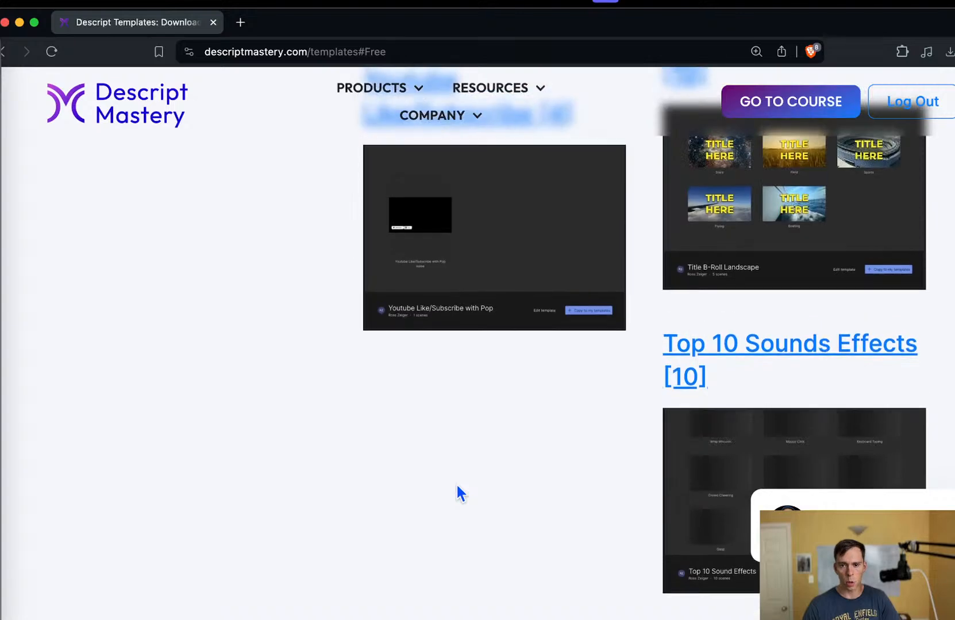
scroll(428, 481, "up", 1)
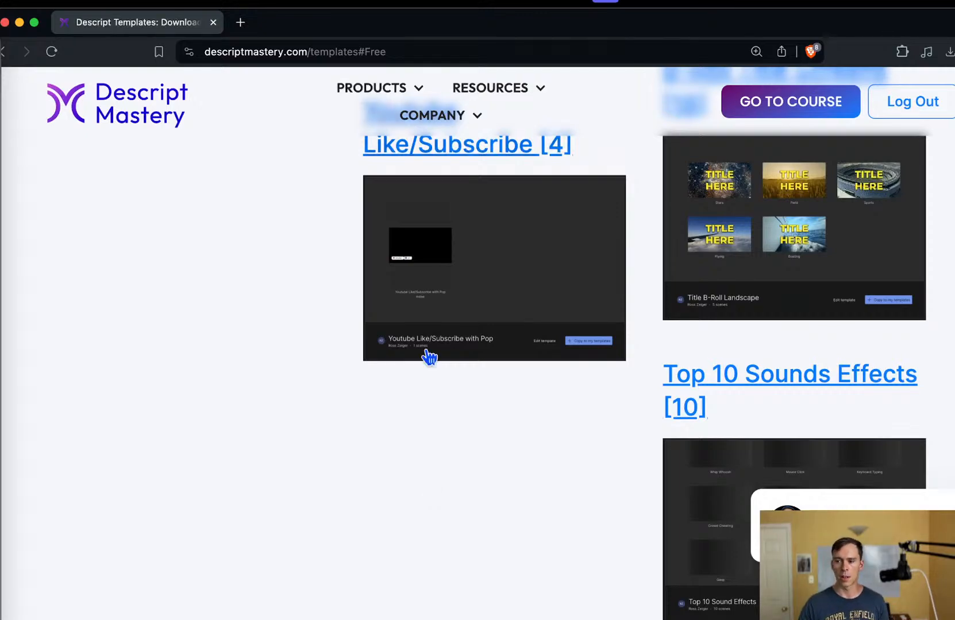
- Read the custom template ordering instructions and look through the rest of the Templates page down to its footer
scroll(469, 441, "down", 8)
scroll(480, 479, "down", 10)
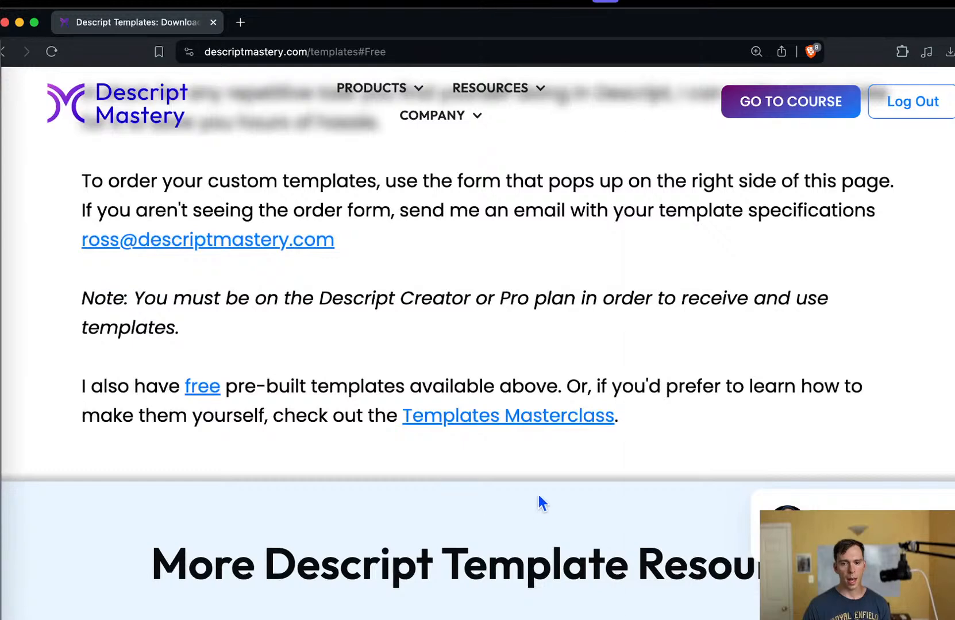
scroll(535, 497, "down", 8)
scroll(861, 420, "down", 2)
scroll(842, 458, "down", 15)
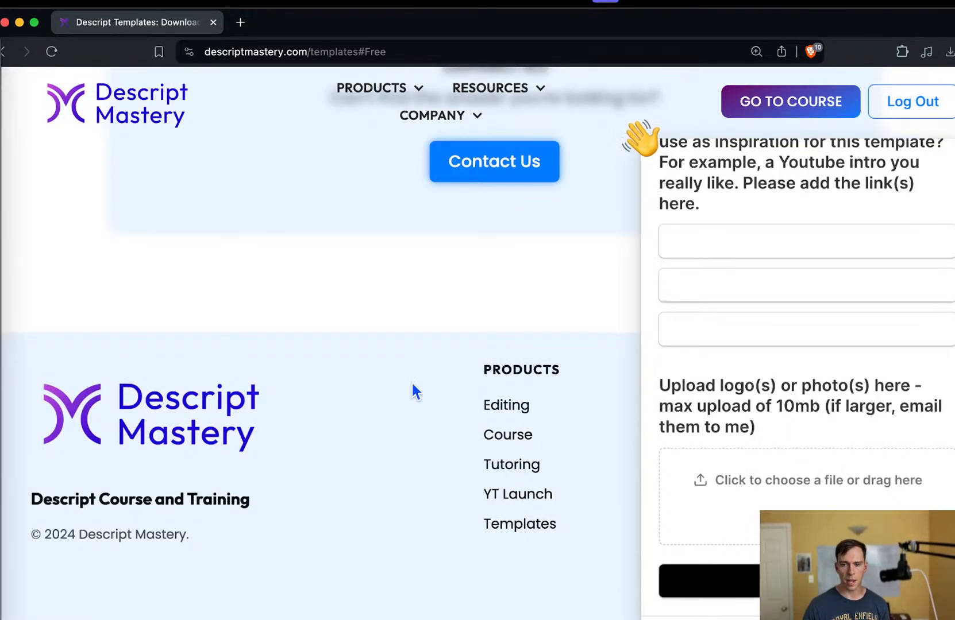
- Open the site's YT Launch page and look over the Youtube Launch Package introduction
mouse_move(372, 97)
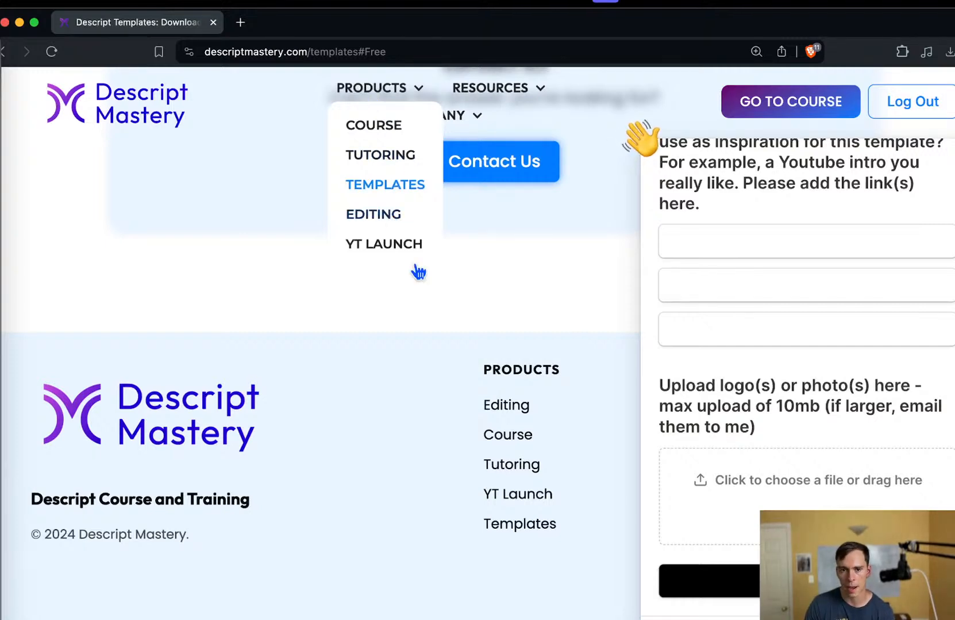
left_click(370, 249)
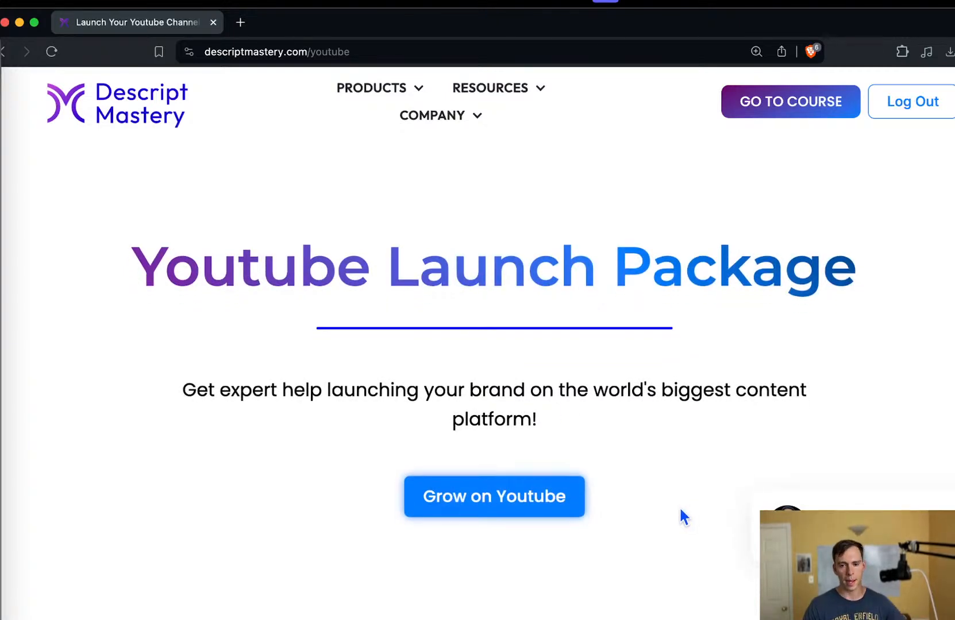
scroll(682, 516, "down", 5)
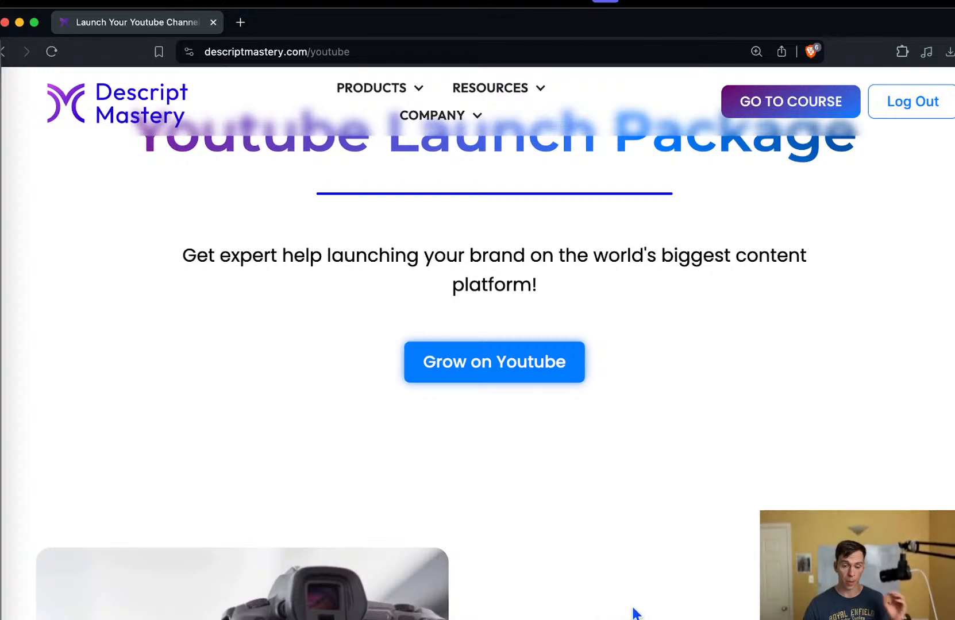
scroll(634, 613, "down", 1)
scroll(635, 613, "up", 4)
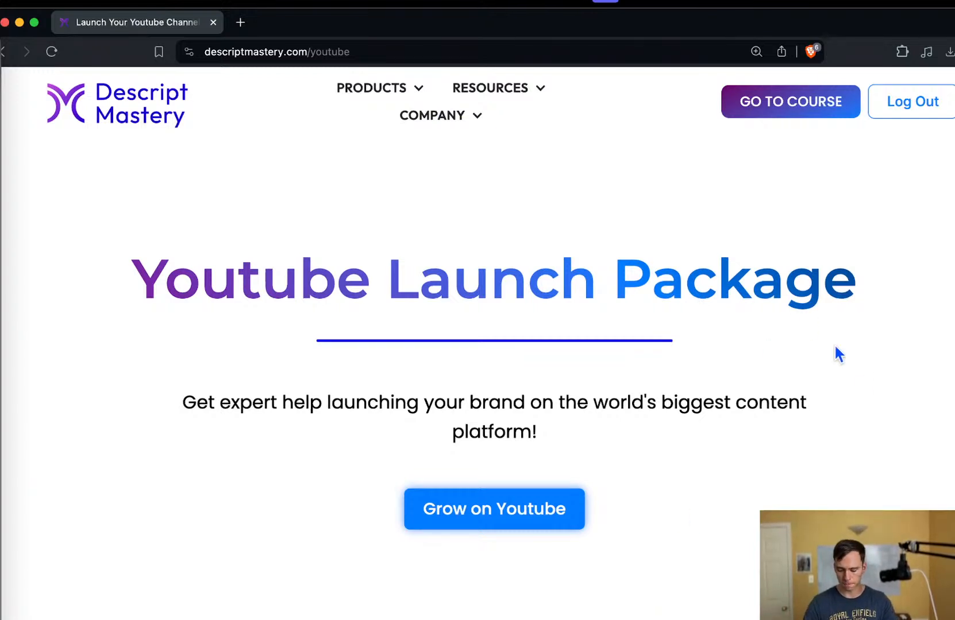
- Look over the site's product, company and resource links, and return to the Descript Mastery home page
mouse_move(397, 92)
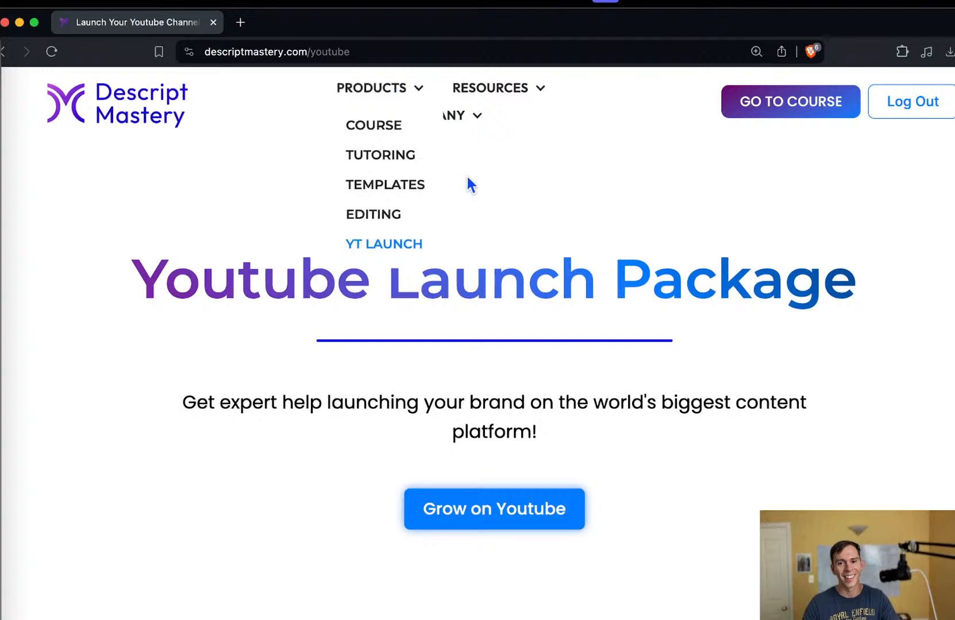
mouse_move(469, 134)
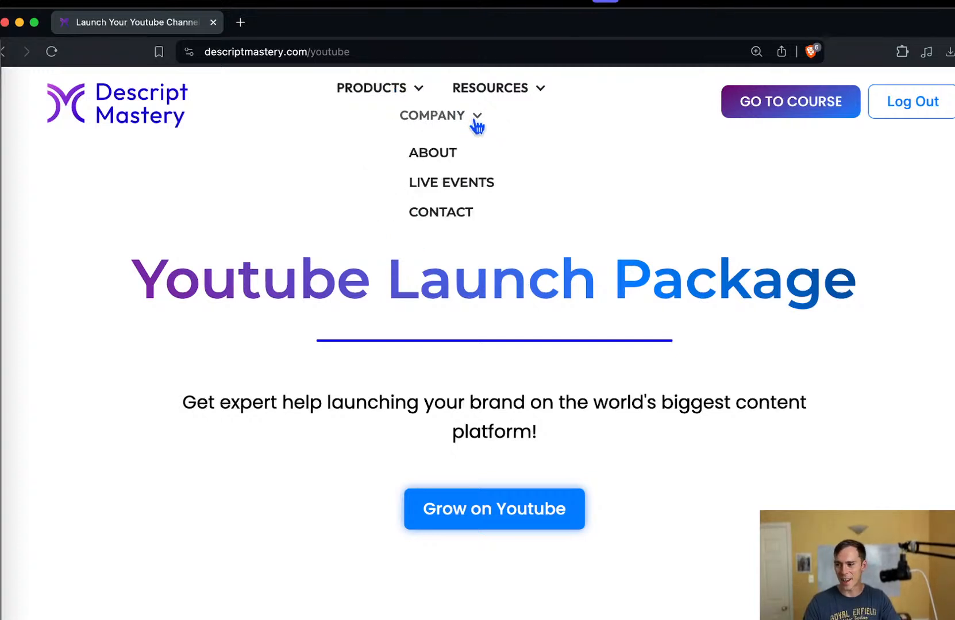
mouse_move(495, 100)
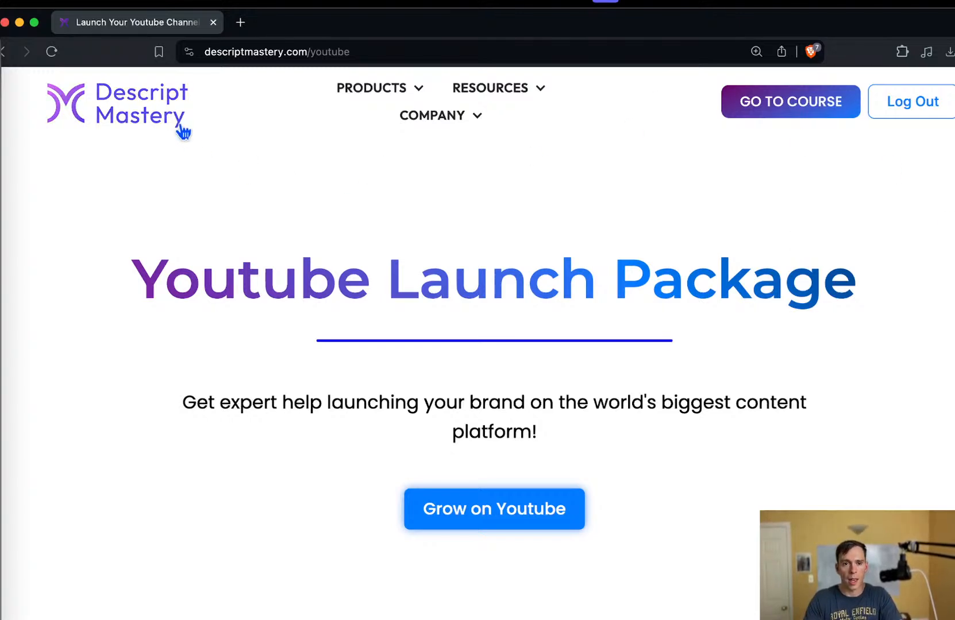
scroll(480, 390, "down", 5)
scroll(377, 391, "up", 5)
left_click(150, 117)
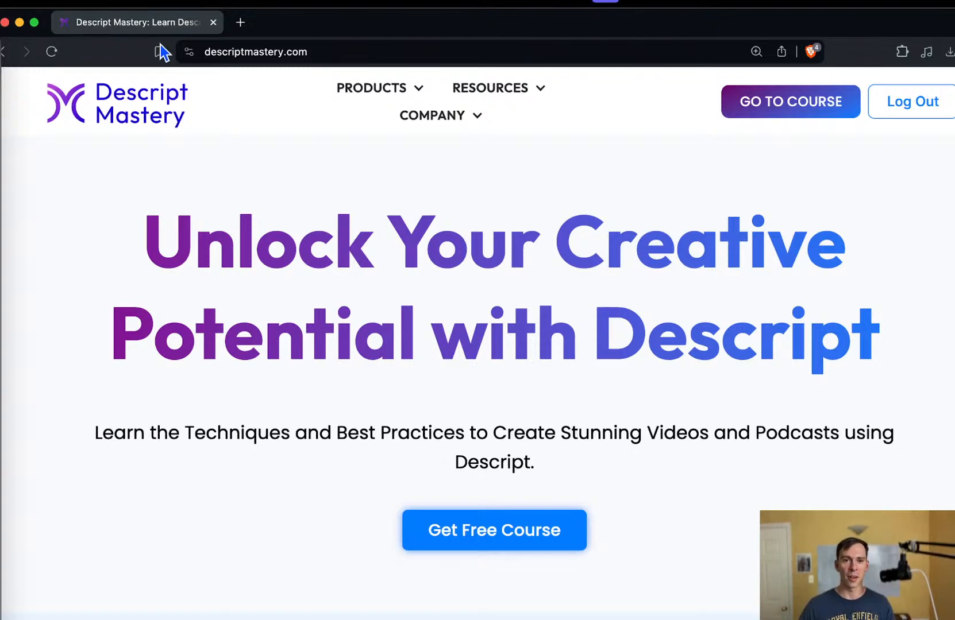
- Close the Descript Mastery web page and switch back to the open video project in Descript
left_click(212, 25)
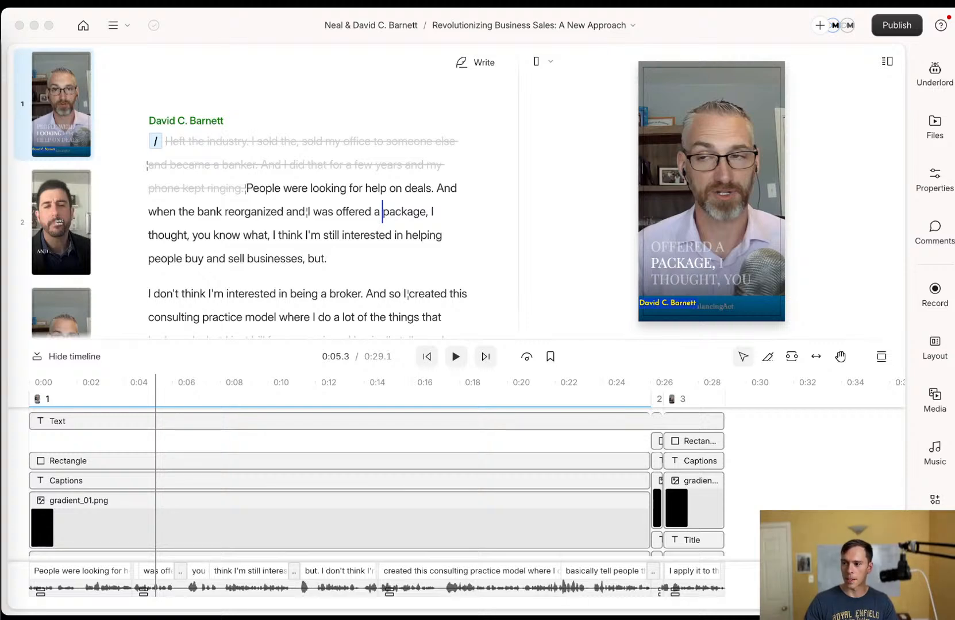
left_click(833, 266)
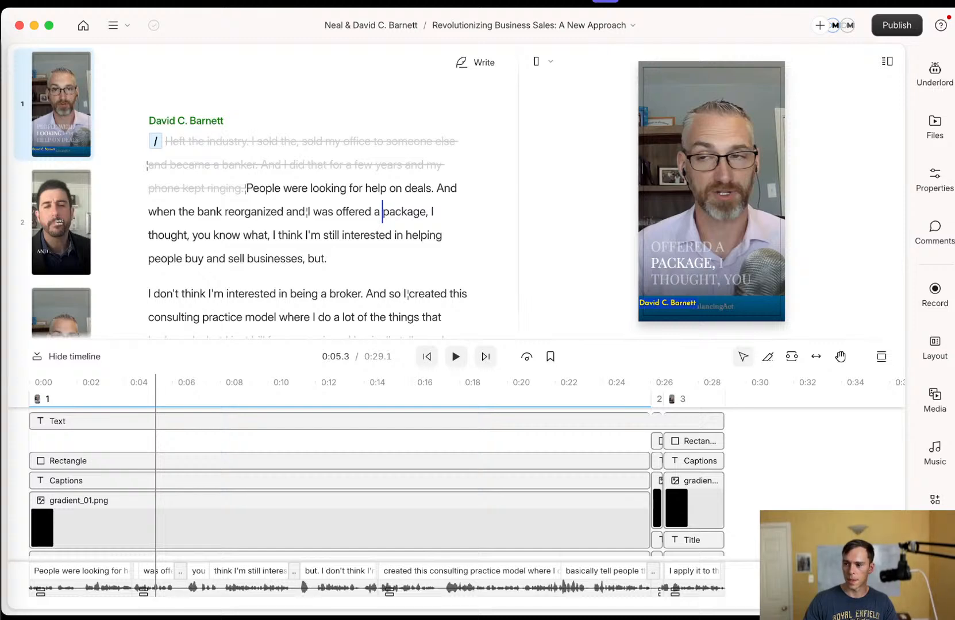
key("super+Tab")
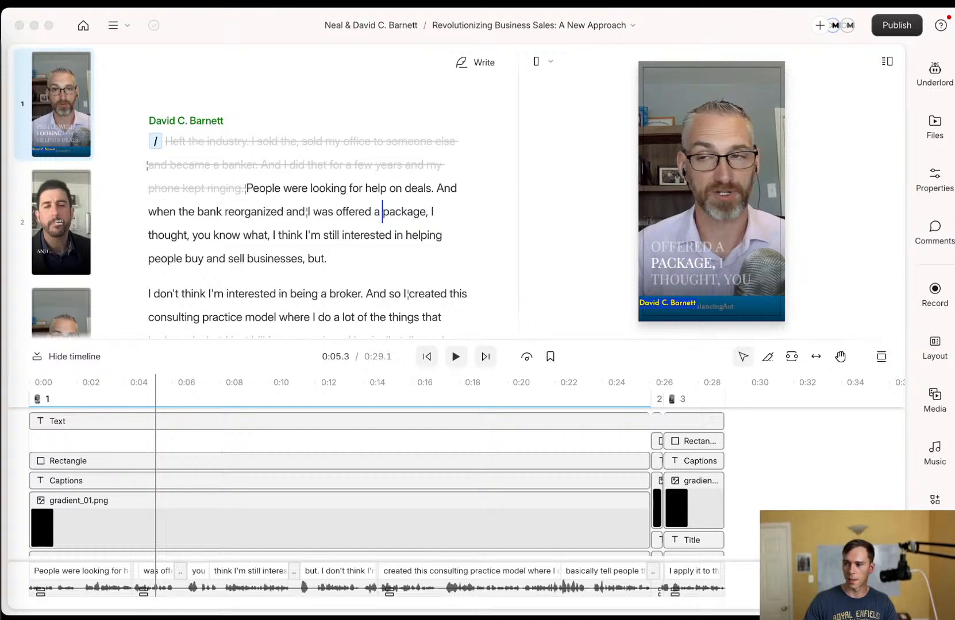